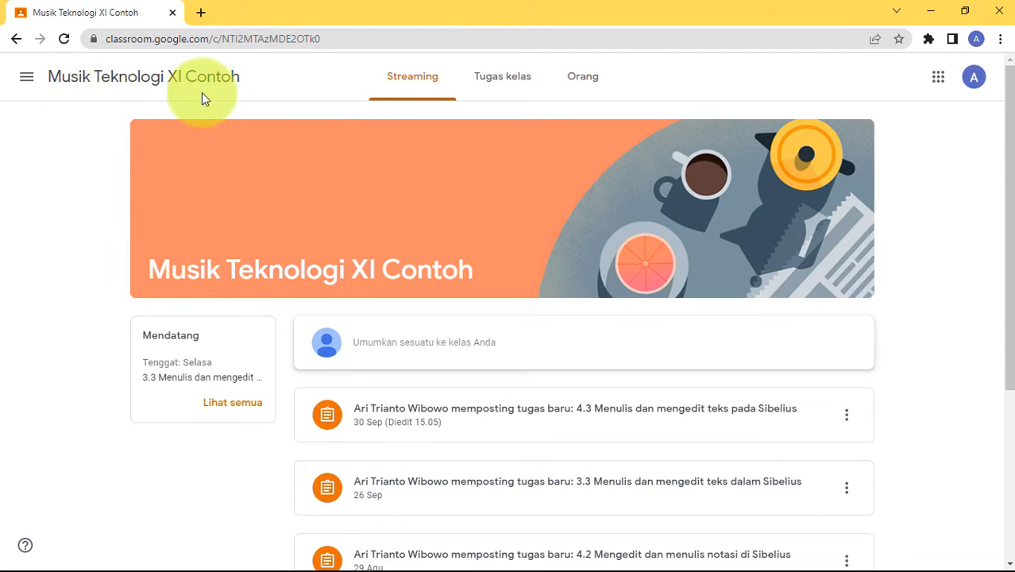
Open the full details of the class assignment "4.3 Menulis dan mengedit teks pada Sibelius" under Tugas Praktik.
{"action": "left_click", "coordinate": [520, 85]}
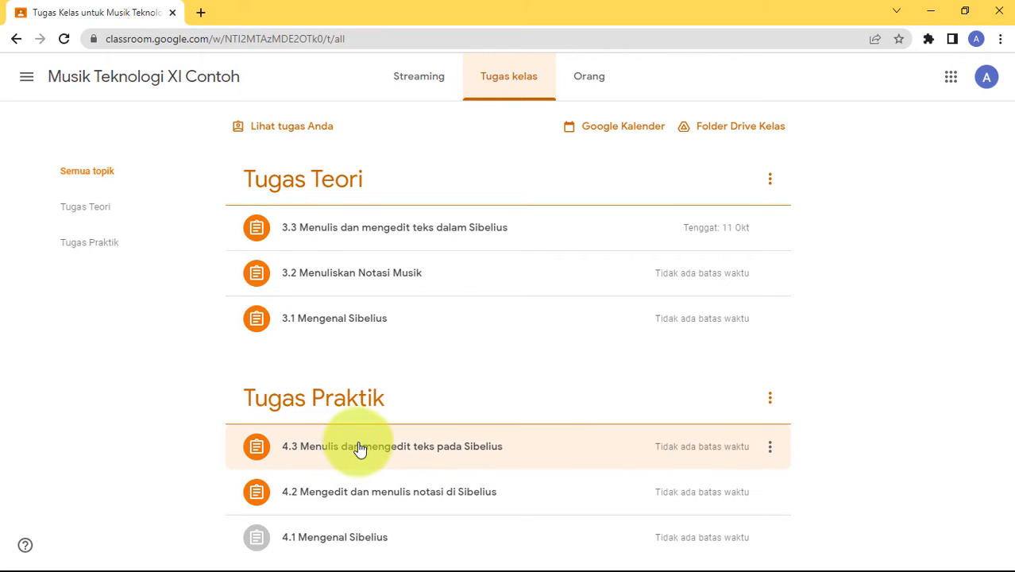
{"action": "left_click", "coordinate": [357, 448]}
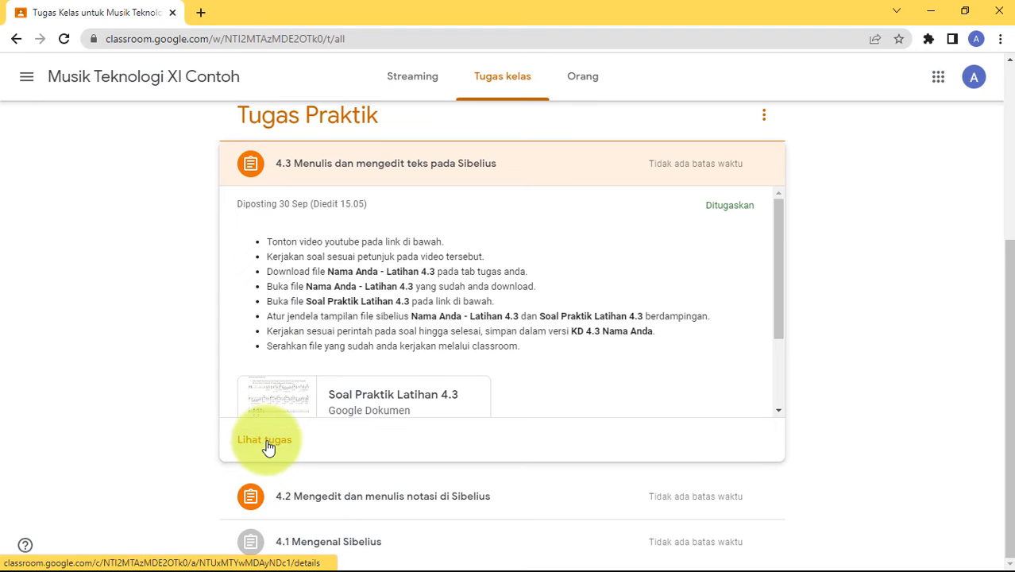
{"action": "left_click", "coordinate": [264, 440]}
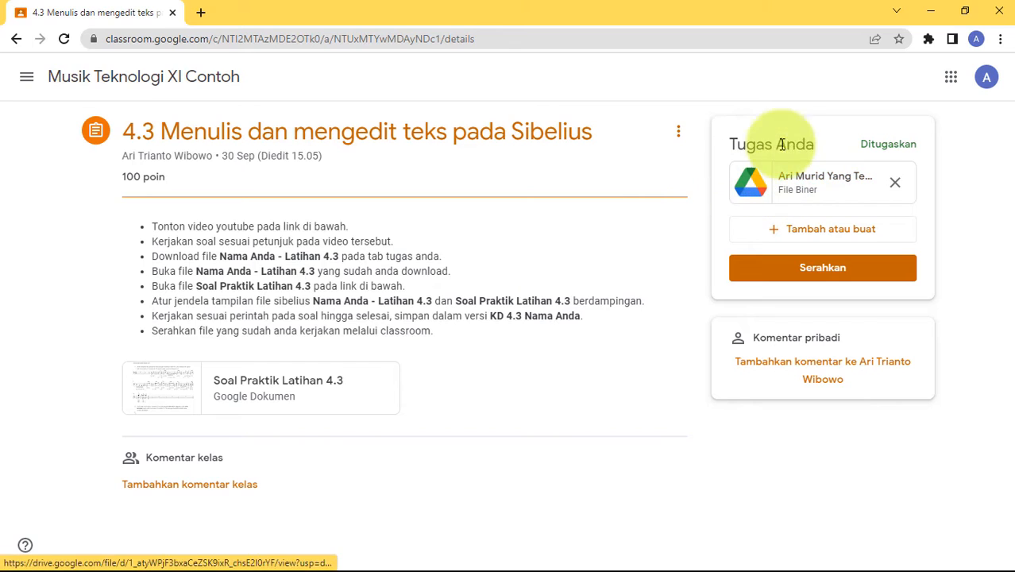
Download the student's attached Latihan 4.3 .sib file from the assignment and open it in Sibelius.
{"action": "left_click", "coordinate": [814, 188]}
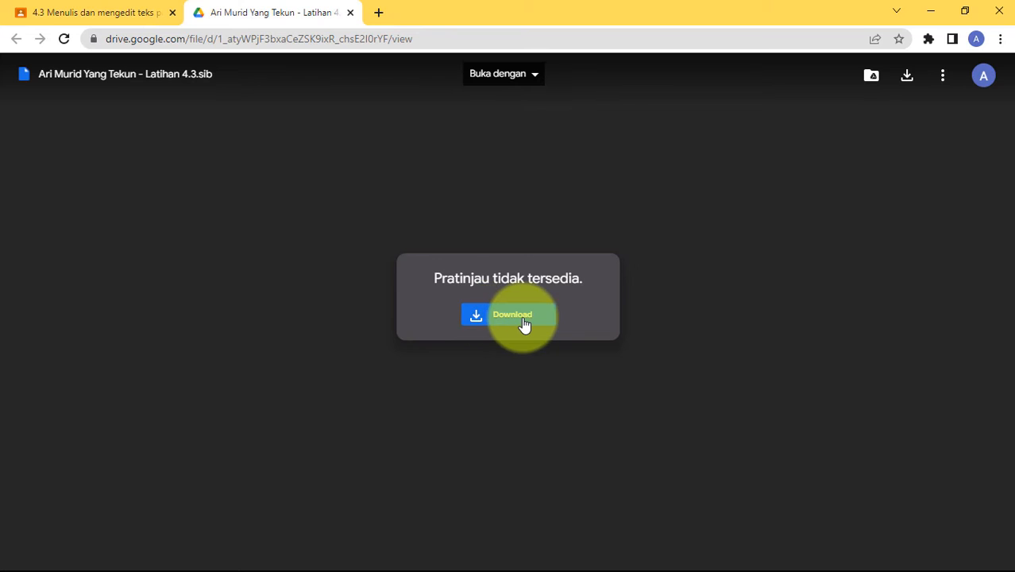
{"action": "left_click", "coordinate": [523, 322]}
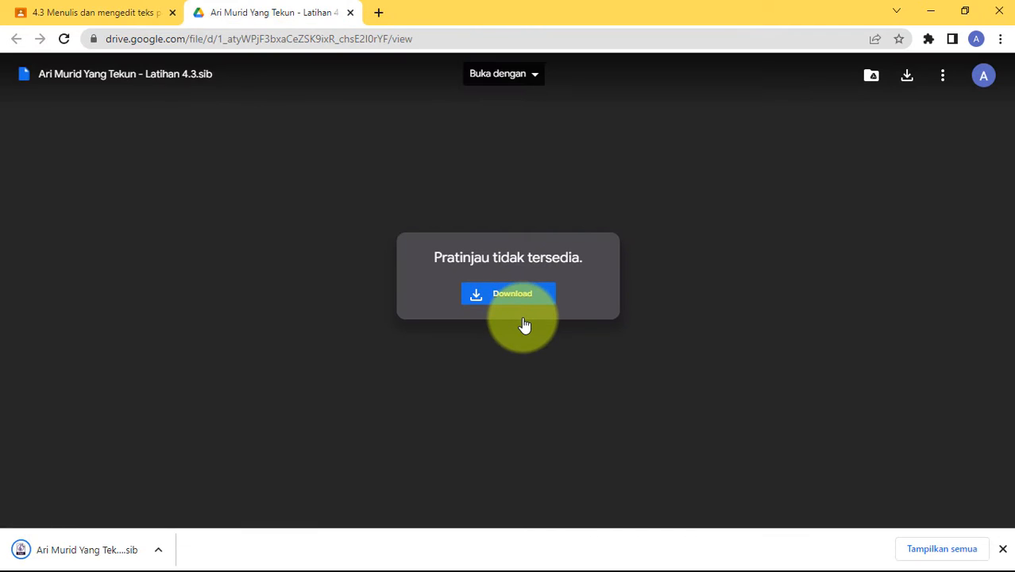
{"action": "left_click", "coordinate": [70, 555]}
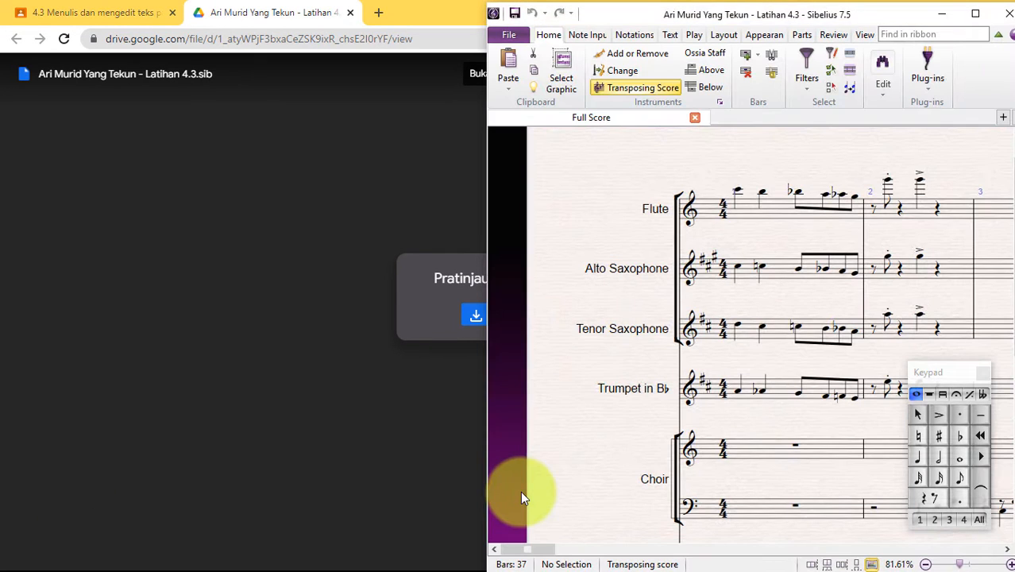
{"action": "left_click", "coordinate": [976, 17]}
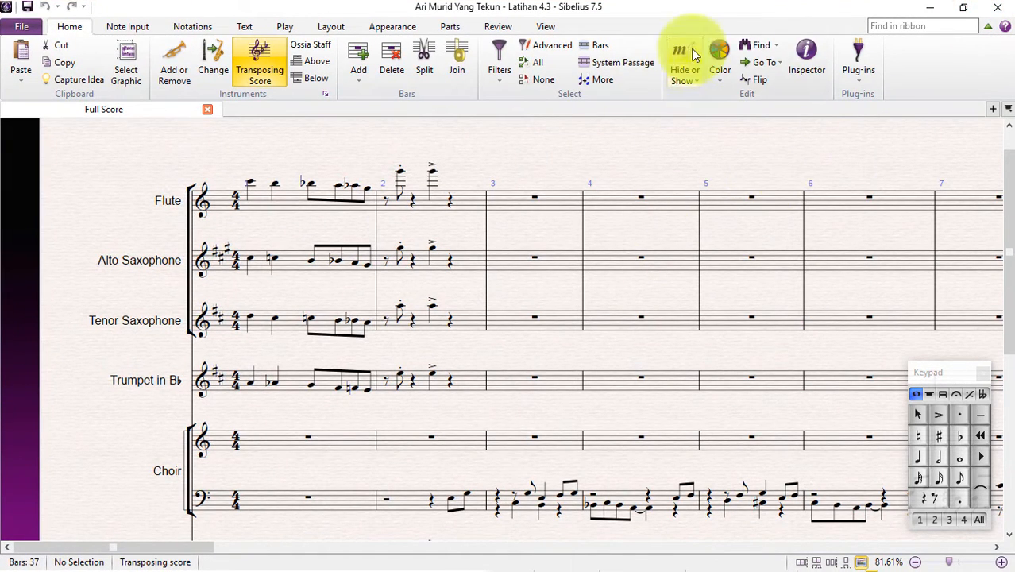
{"action": "double_click", "coordinate": [750, 15]}
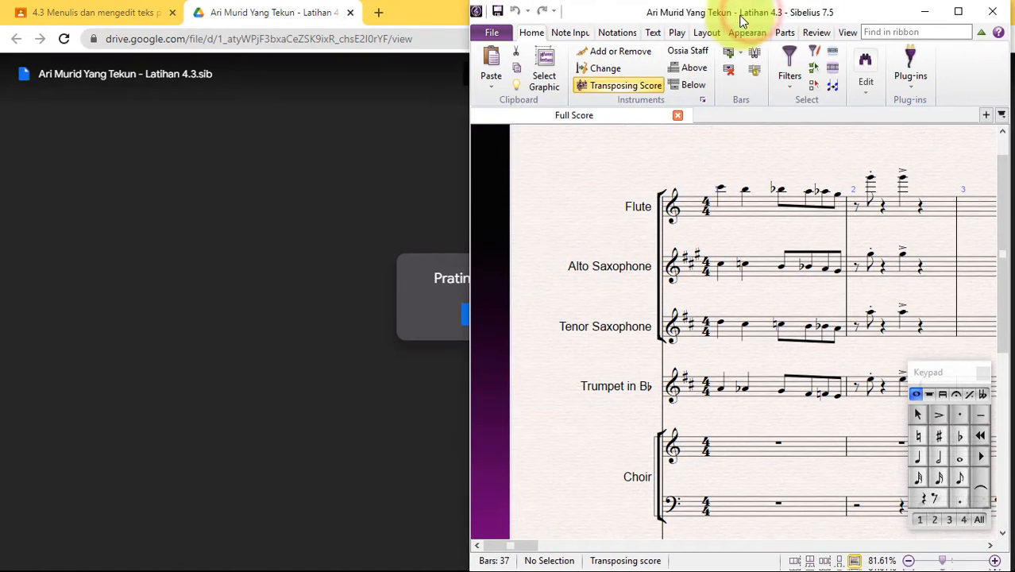
{"action": "left_click", "coordinate": [959, 12]}
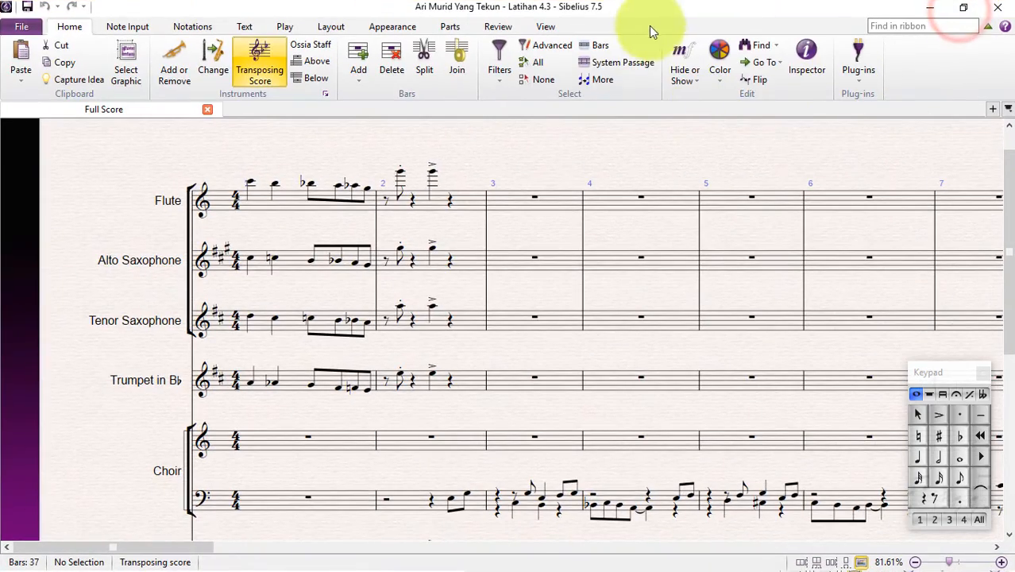
{"action": "double_click", "coordinate": [658, 22]}
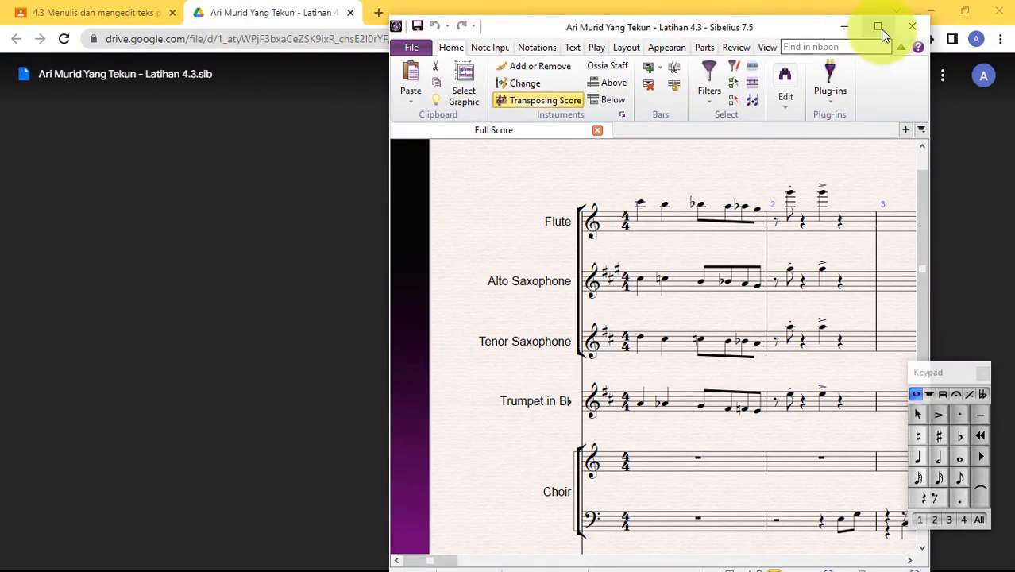
{"action": "left_click", "coordinate": [880, 30]}
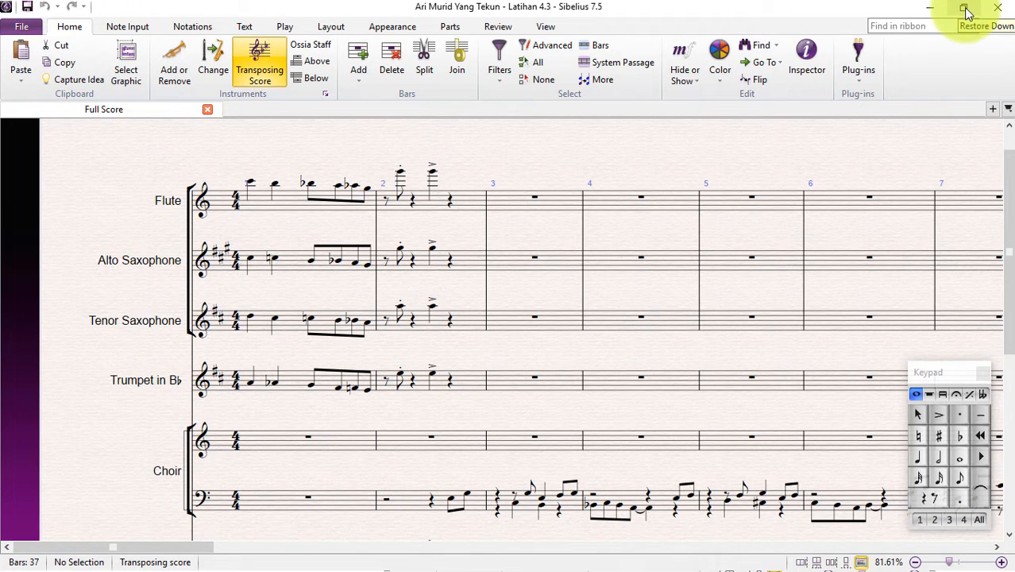
Restore the Sibelius window from full screen, then move and resize it to fill the right half of the screen.
{"action": "left_click", "coordinate": [965, 9]}
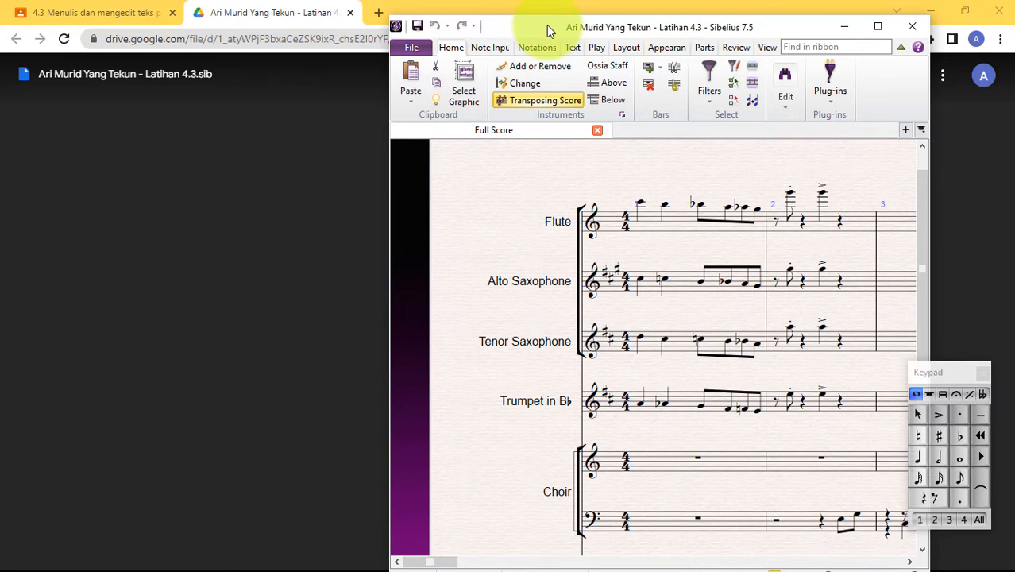
{"action": "left_click_drag", "start_coordinate": [546, 25], "coordinate": [524, 33]}
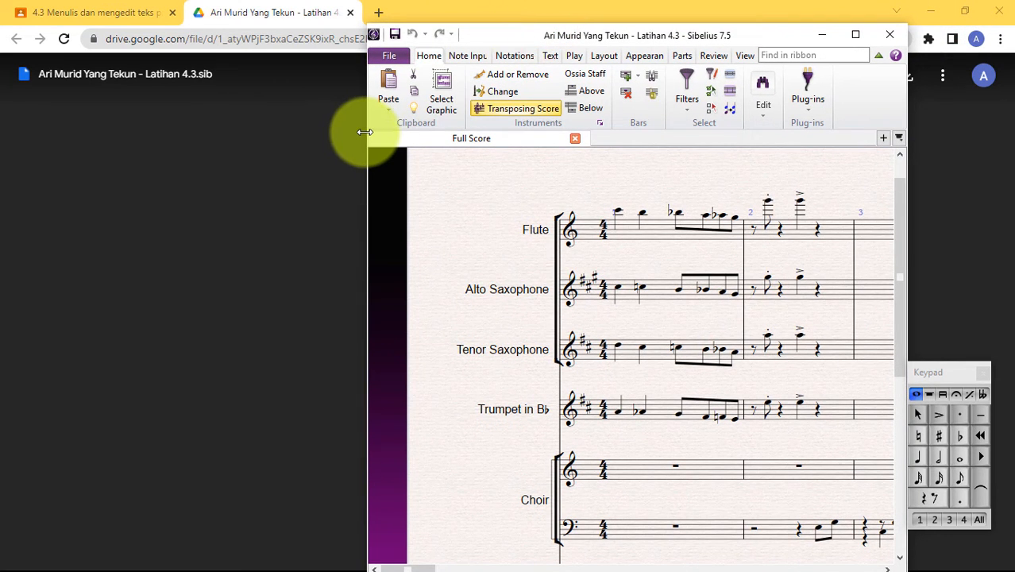
{"action": "mouse_move", "coordinate": [365, 132]}
{"action": "left_mouse_down"}
{"action": "mouse_move", "coordinate": [272, 131]}
{"action": "mouse_move", "coordinate": [366, 135]}
{"action": "mouse_move", "coordinate": [351, 116]}
{"action": "mouse_move", "coordinate": [377, 124]}
{"action": "left_mouse_up"}
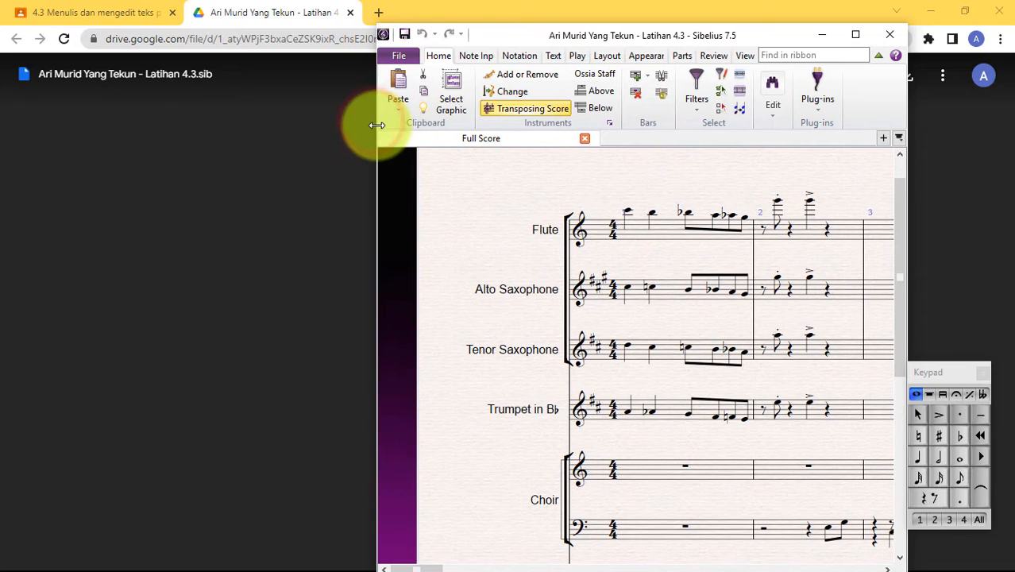
{"action": "left_click_drag", "start_coordinate": [631, 38], "coordinate": [741, 13]}
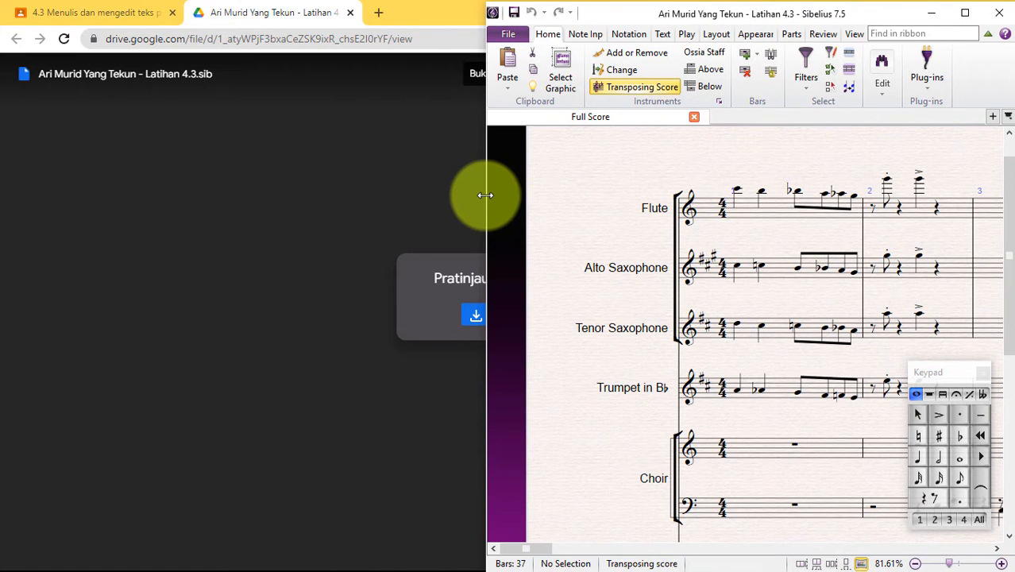
{"action": "left_click_drag", "start_coordinate": [485, 195], "coordinate": [503, 194]}
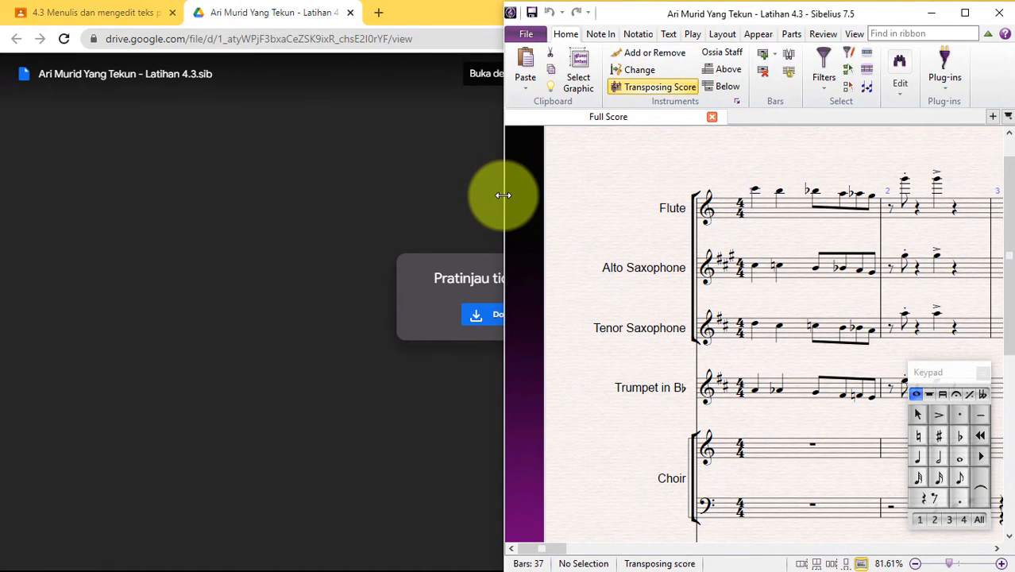
Switch to the browser, open Soal Praktik Latihan 4.3 from the assignment, and place the browser window beside Sibelius.
{"action": "left_click", "coordinate": [414, 15]}
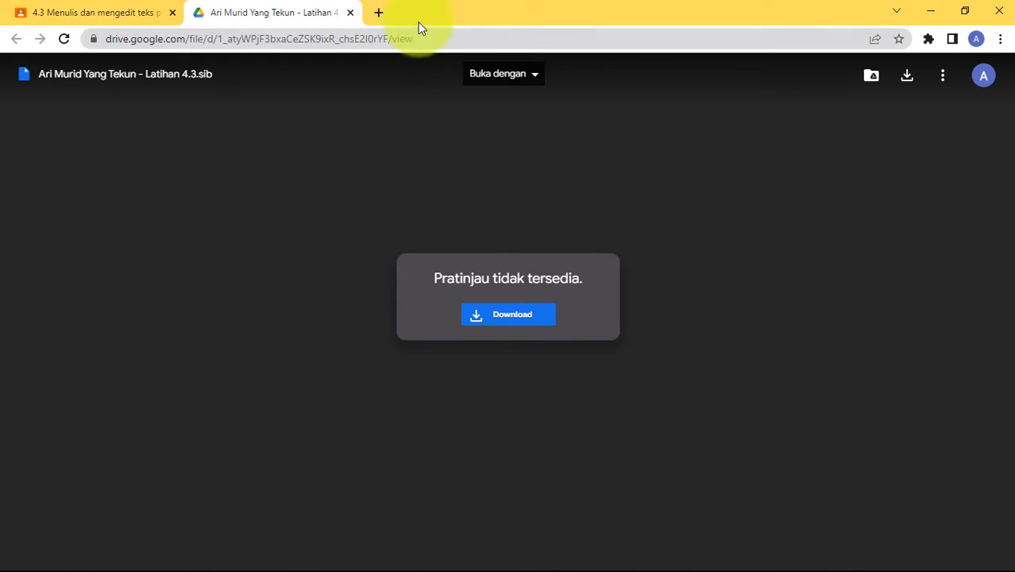
{"action": "left_click", "coordinate": [99, 12]}
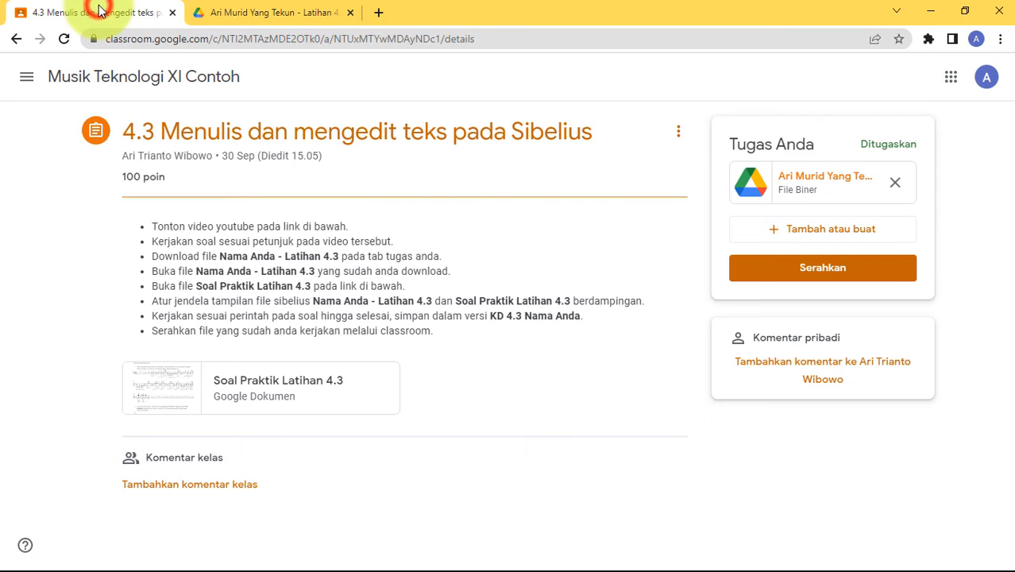
{"action": "left_click", "coordinate": [265, 386]}
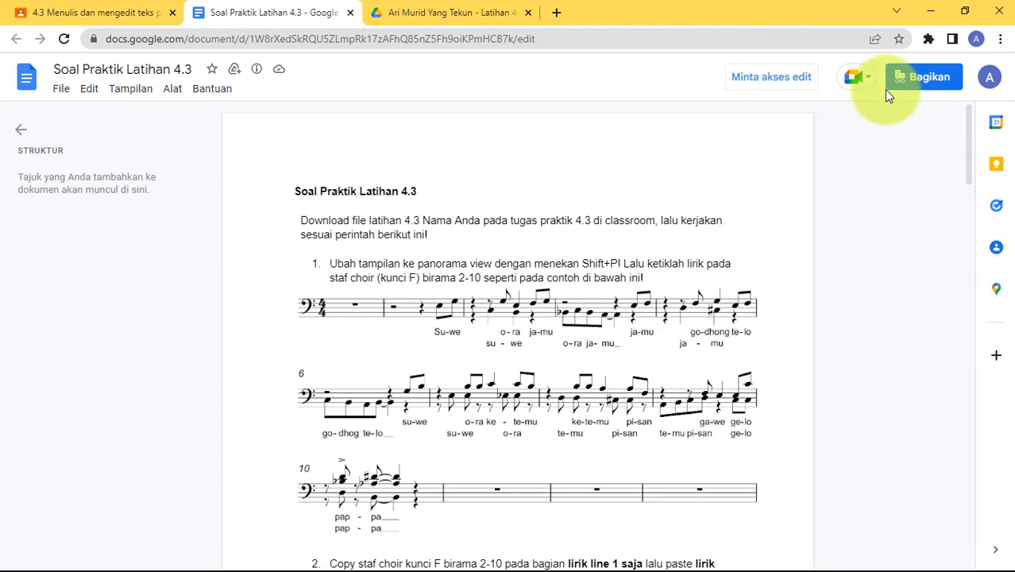
{"action": "left_click", "coordinate": [963, 10]}
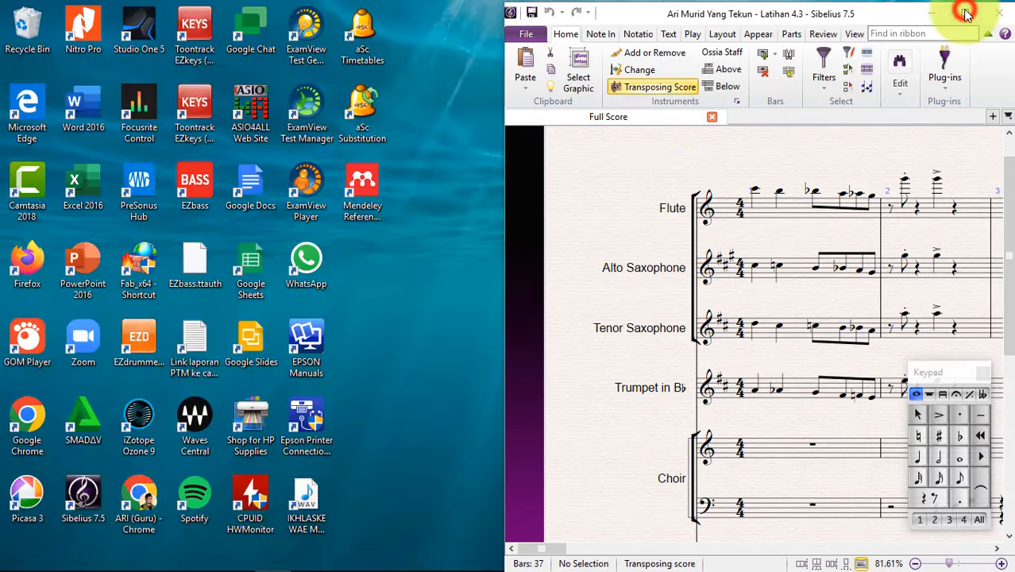
{"action": "left_click_drag", "start_coordinate": [323, 20], "coordinate": [344, 17]}
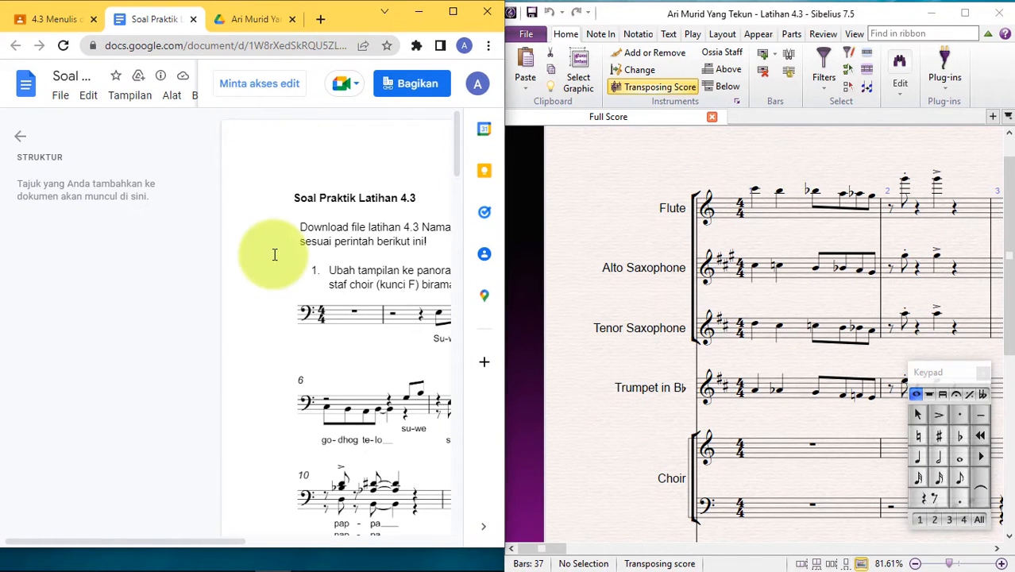
Collapse the document outline and highlight the first exercise instruction about panorama view and choir lyrics in bars 2-10.
{"action": "left_click", "coordinate": [21, 136]}
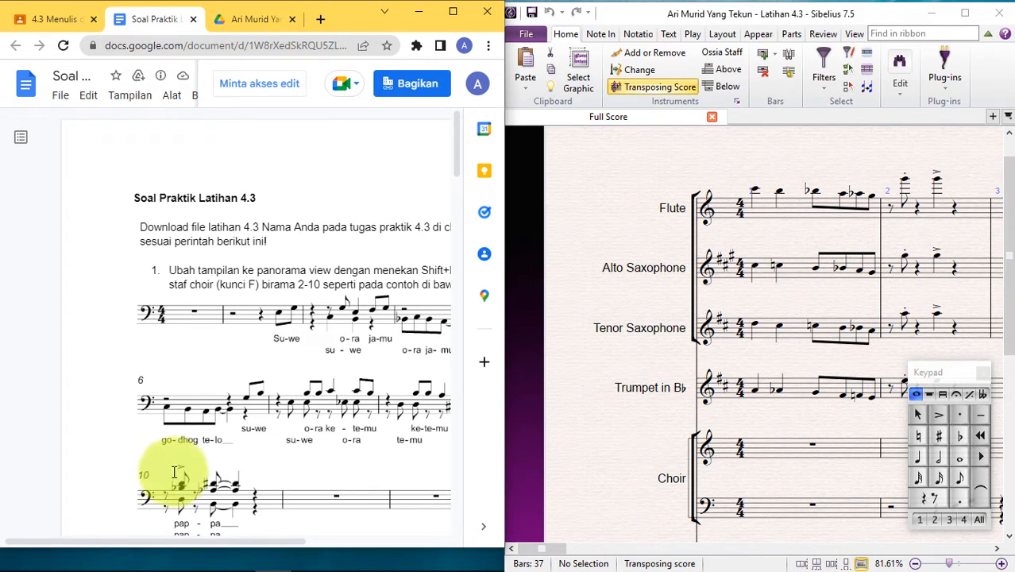
{"action": "left_click_drag", "start_coordinate": [115, 546], "coordinate": [211, 547]}
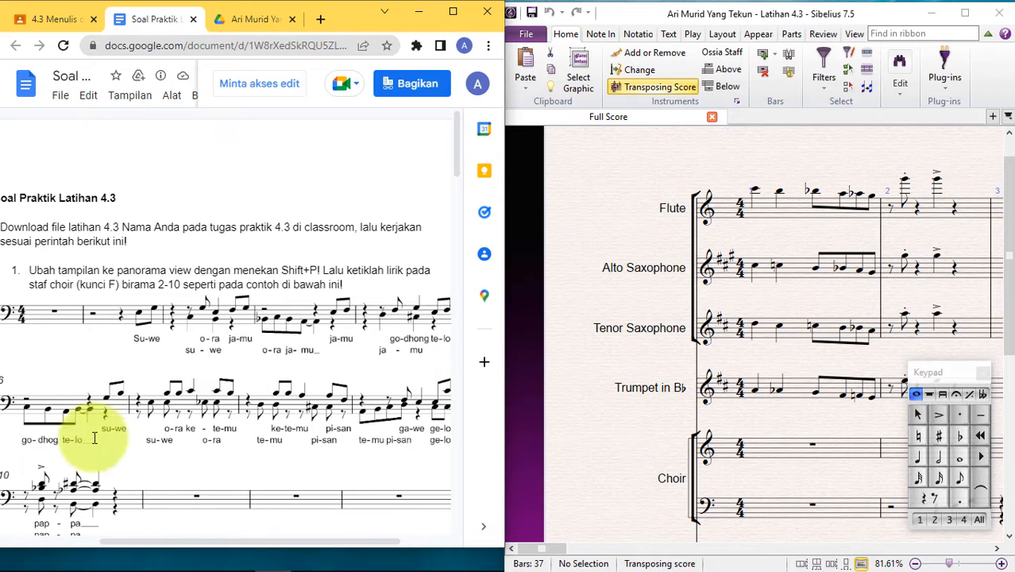
{"action": "mouse_move", "coordinate": [144, 548]}
{"action": "left_mouse_down"}
{"action": "mouse_move", "coordinate": [136, 554]}
{"action": "mouse_move", "coordinate": [143, 544]}
{"action": "left_mouse_up"}
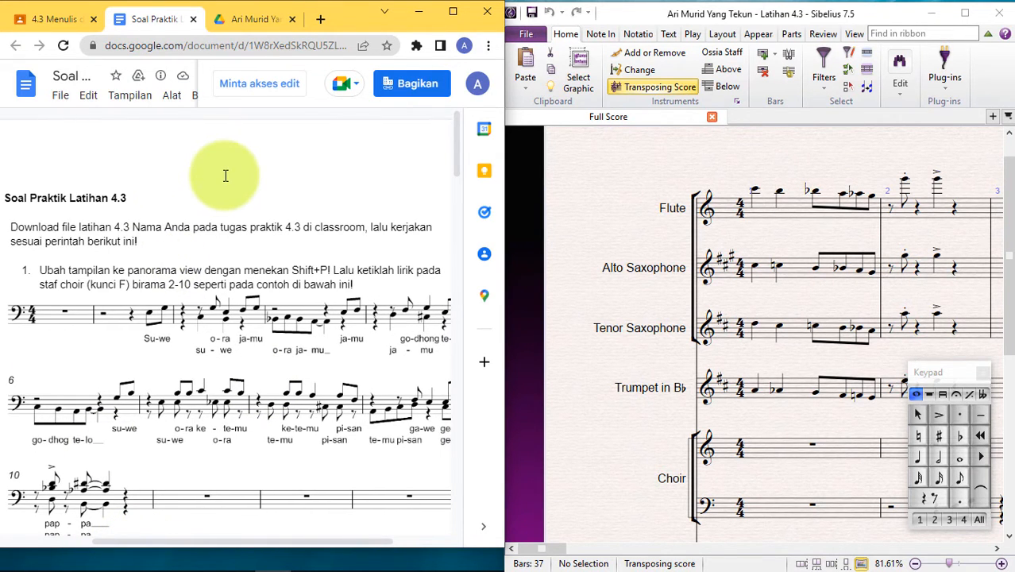
{"action": "scroll", "coordinate": [225, 175], "scroll_direction": "down", "scroll_amount": 2}
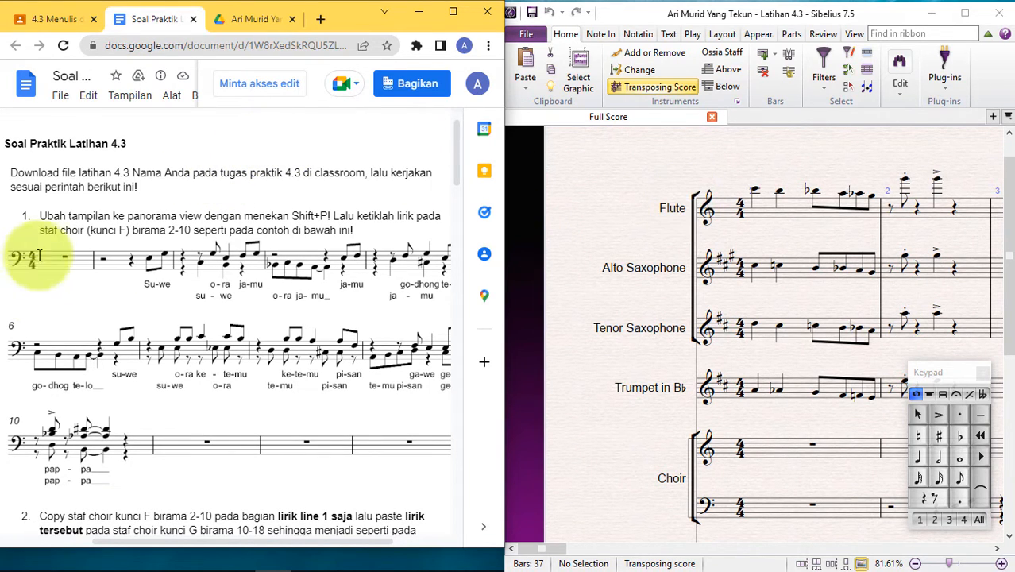
{"action": "triple_click", "coordinate": [40, 214]}
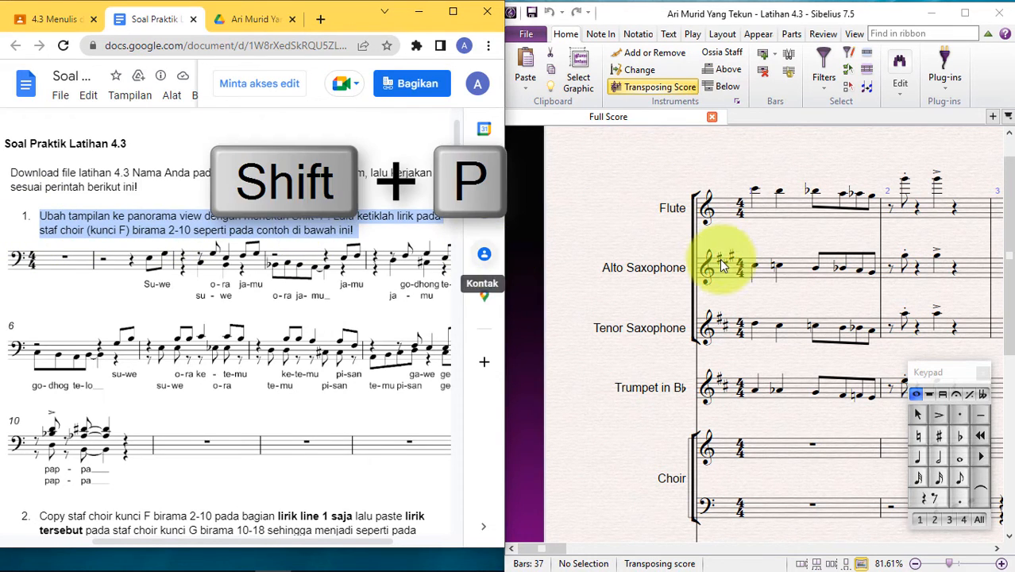
Toggle the Sibelius score between page and panorama view, finish in panorama view, and look along the opening bars.
{"action": "left_click", "coordinate": [768, 218]}
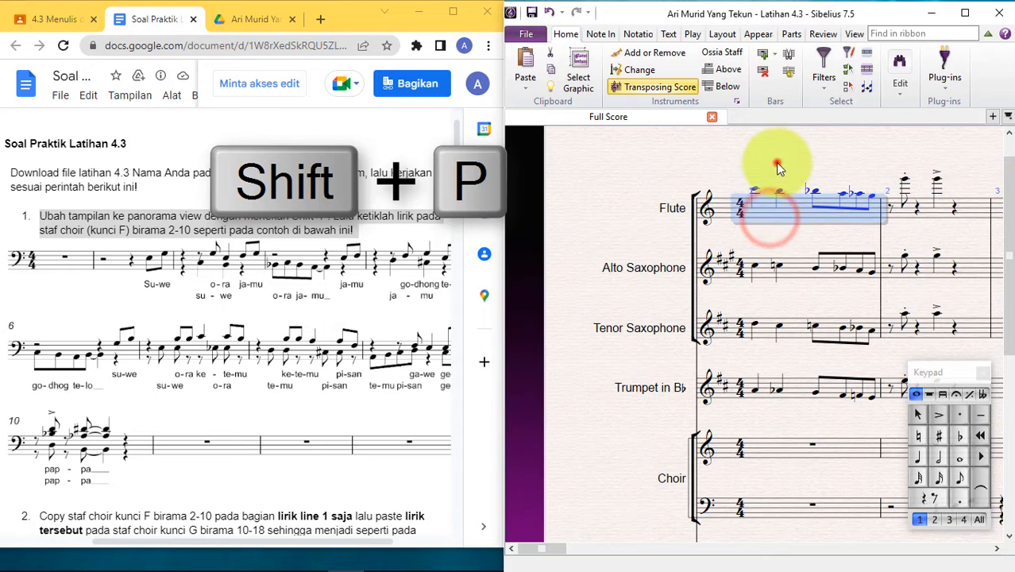
{"action": "left_click", "coordinate": [775, 162]}
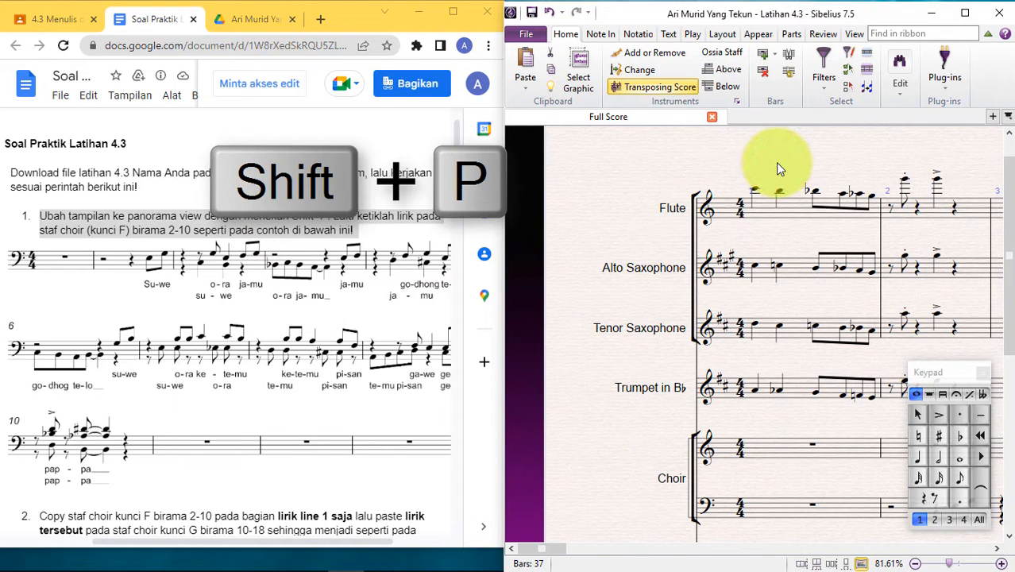
{"action": "key", "text": "shift+p"}
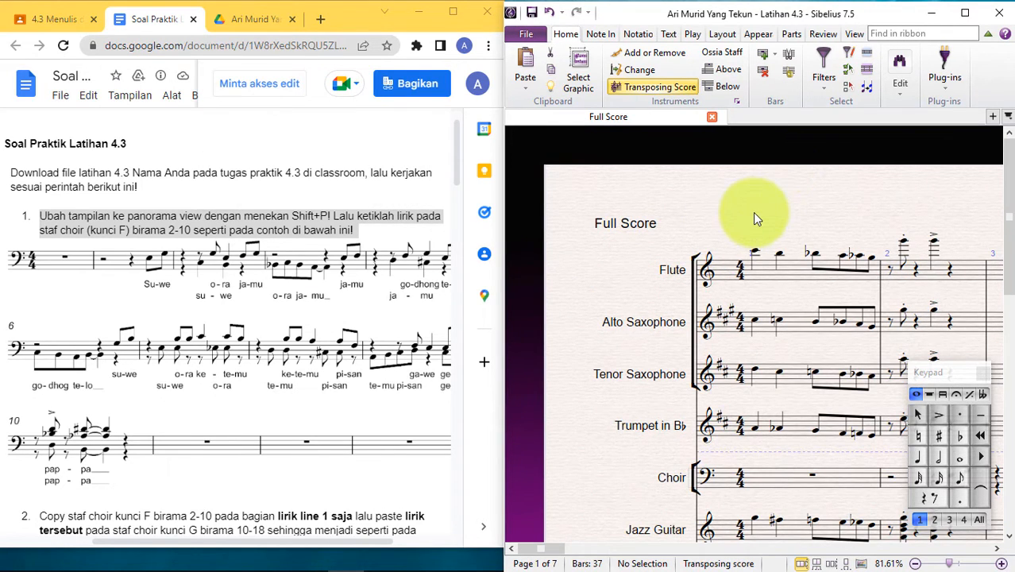
{"action": "left_click", "coordinate": [734, 240]}
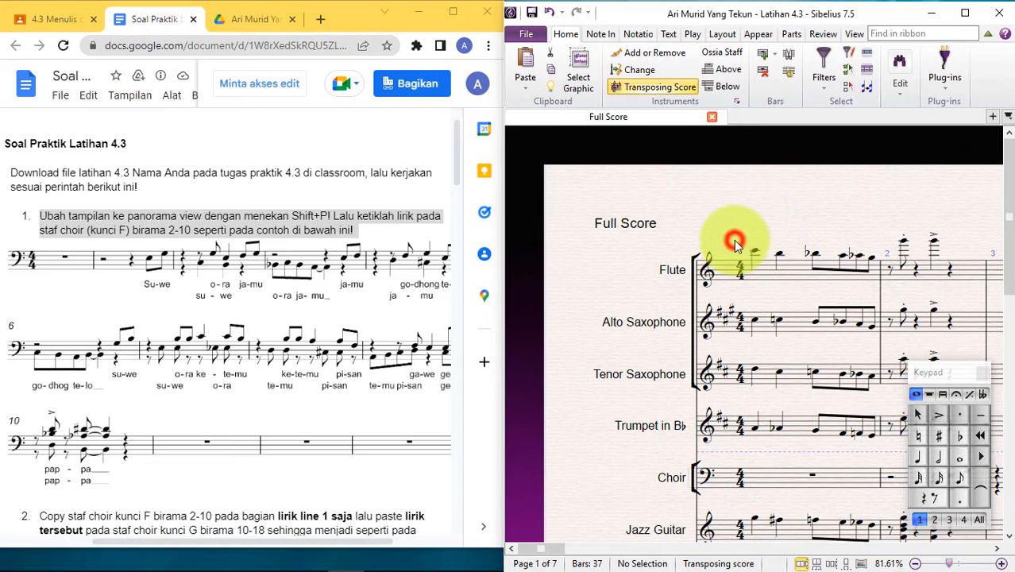
{"action": "key", "text": "shift+p"}
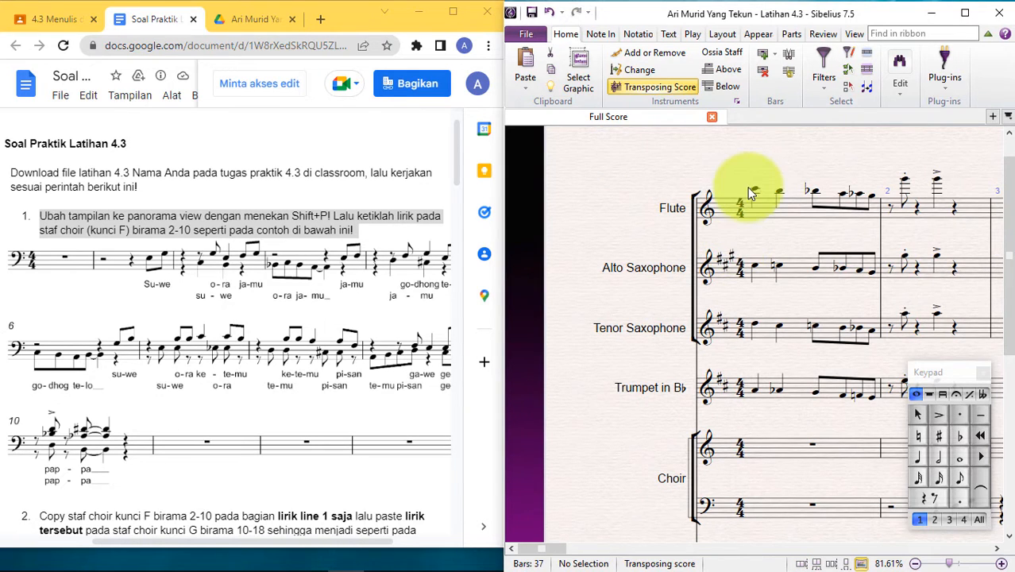
{"action": "key", "text": "shift+p"}
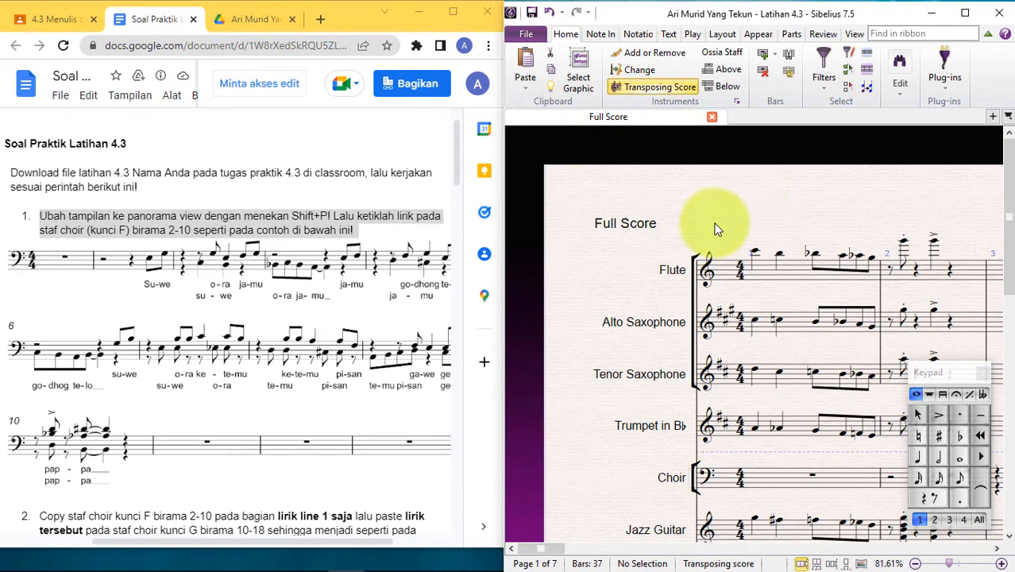
{"action": "key", "text": "shift+p"}
{"action": "scroll", "coordinate": [775, 170], "scroll_direction": "up", "scroll_amount": 1}
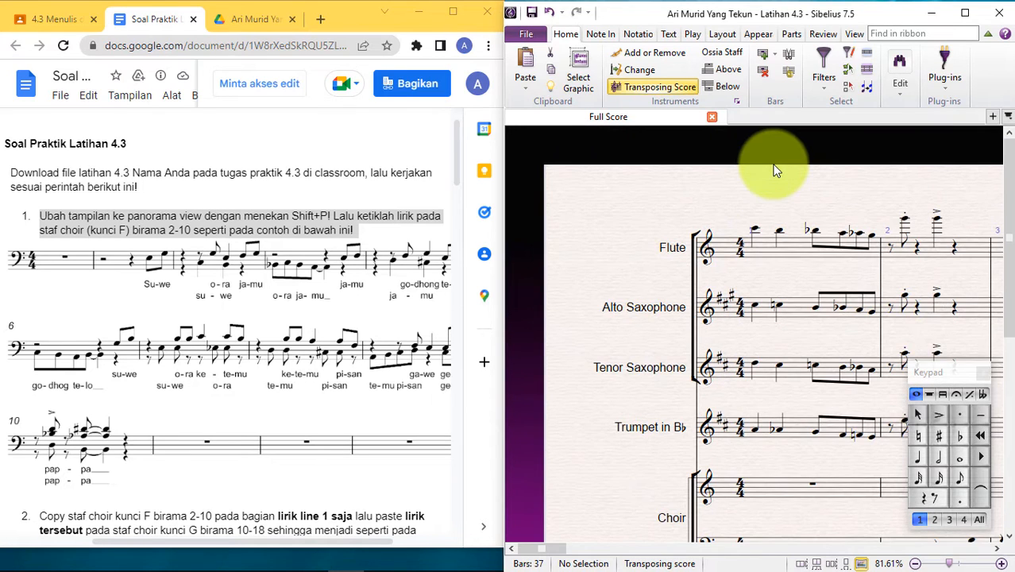
{"action": "scroll", "coordinate": [800, 203], "scroll_direction": "right", "scroll_amount": 6}
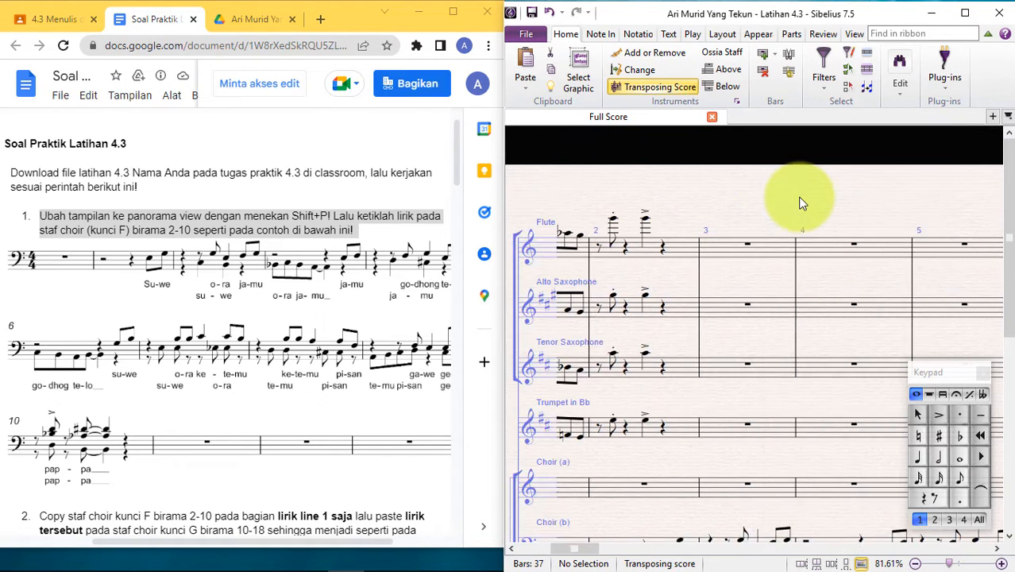
{"action": "scroll", "coordinate": [802, 203], "scroll_direction": "left", "scroll_amount": 6}
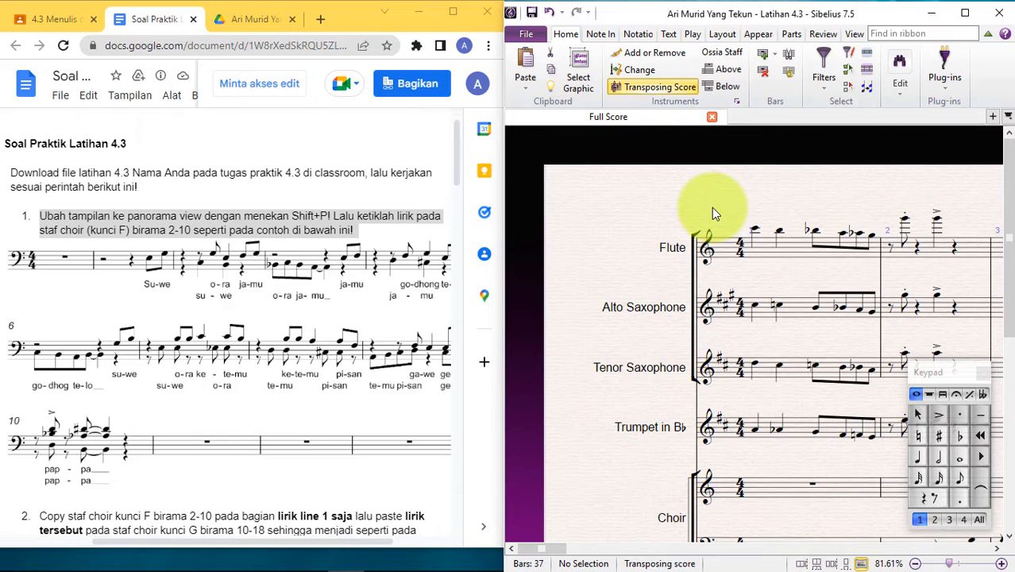
Switch the score to page view and back to panorama view, and look through the bars up to bar 13.
{"action": "key", "text": "shift+p"}
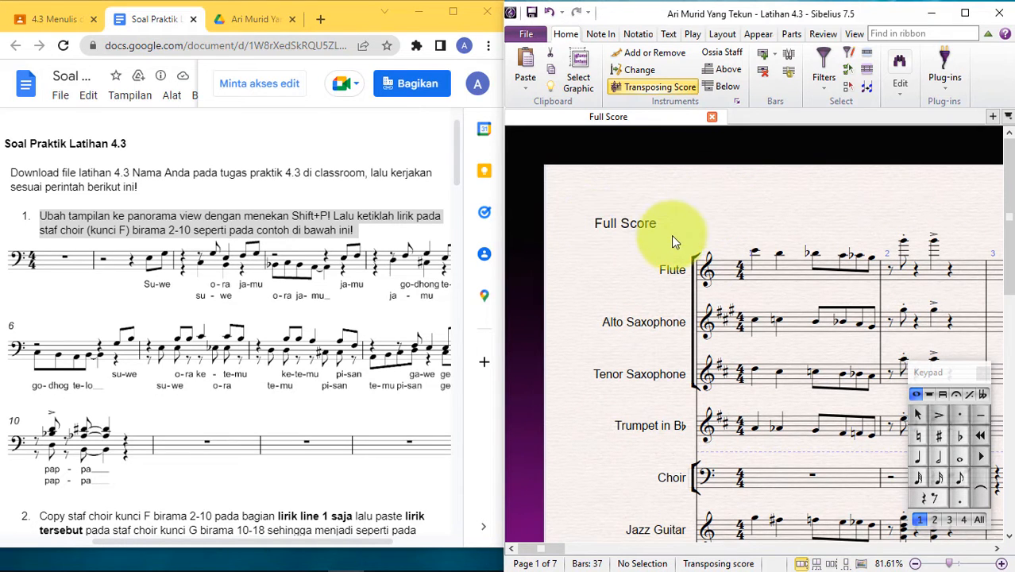
{"action": "key", "text": "shift+p"}
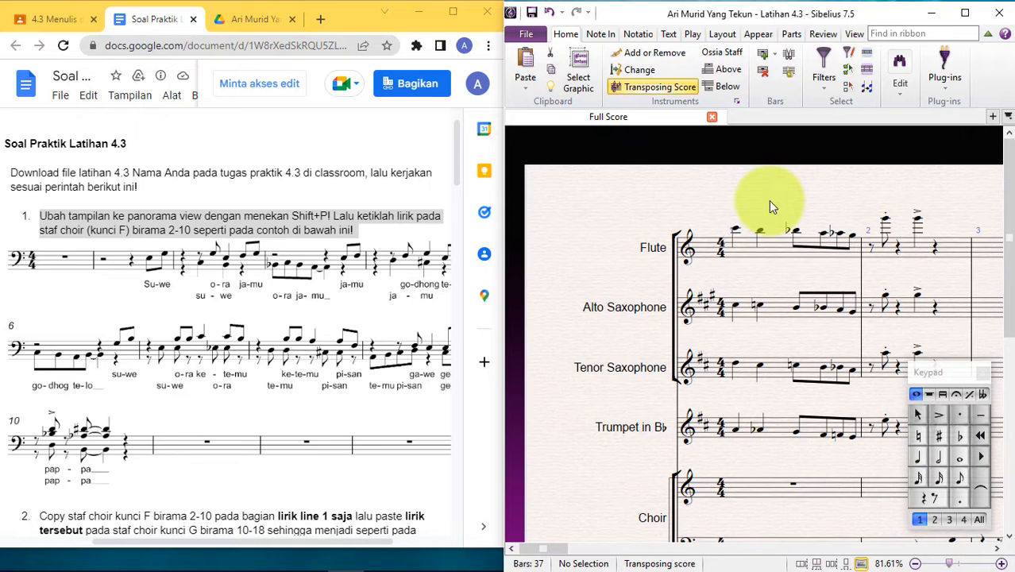
{"action": "scroll", "coordinate": [770, 201], "scroll_direction": "right", "scroll_amount": 8}
{"action": "scroll", "coordinate": [768, 200], "scroll_direction": "right", "scroll_amount": 10}
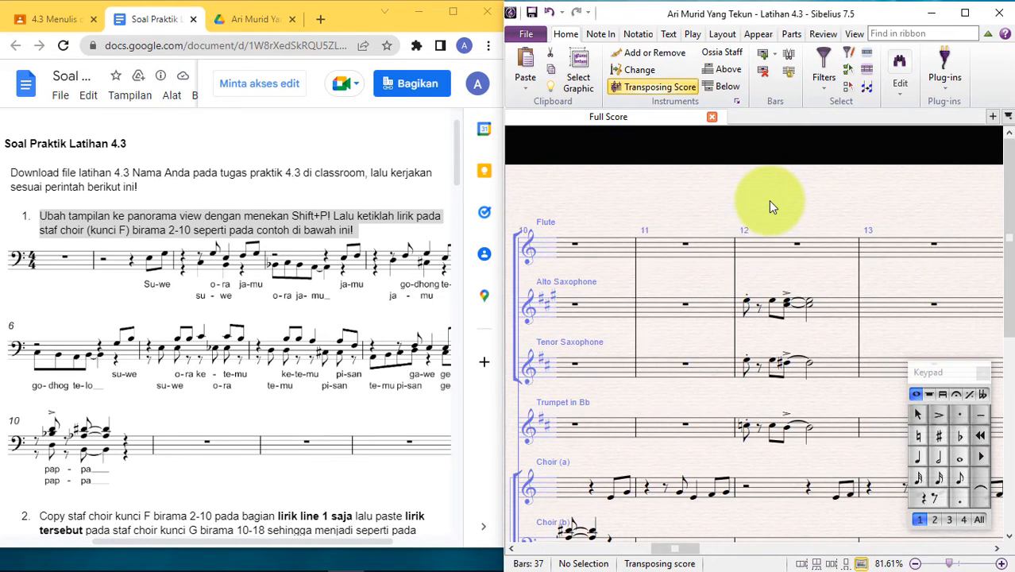
{"action": "scroll", "coordinate": [769, 201], "scroll_direction": "left", "scroll_amount": 15}
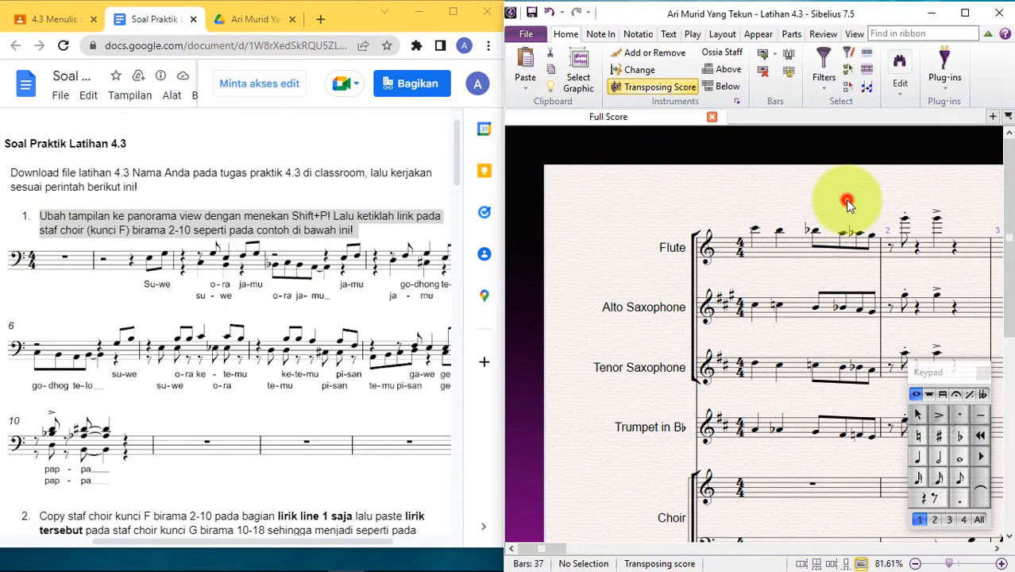
Select bar 2 of the choir's bass-clef staff and focus the panorama view on that staff alone.
{"action": "scroll", "coordinate": [845, 200], "scroll_direction": "down", "scroll_amount": 5}
{"action": "scroll", "coordinate": [845, 199], "scroll_direction": "up", "scroll_amount": 3}
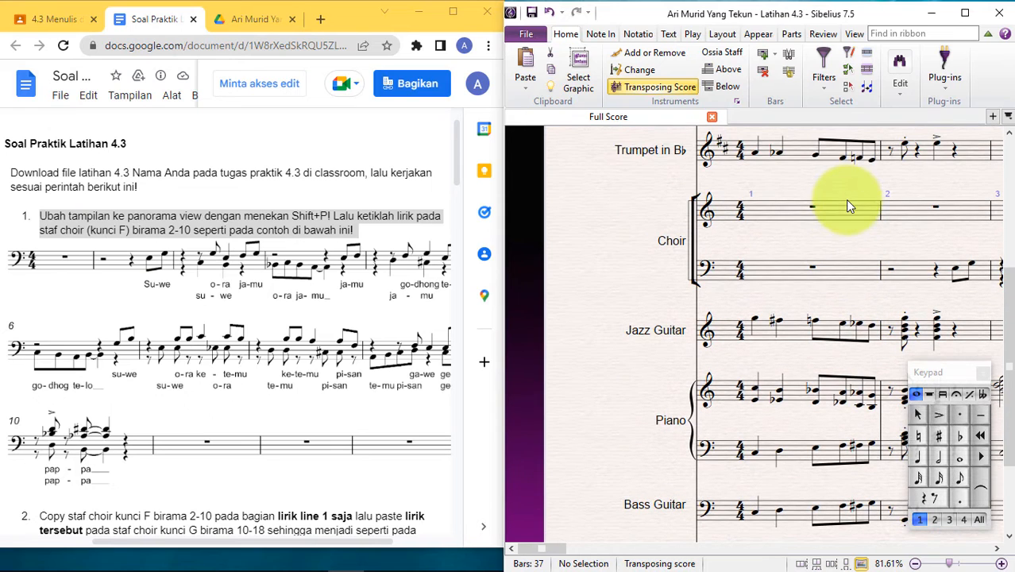
{"action": "left_click", "coordinate": [910, 276]}
{"action": "key", "text": "shift+p"}
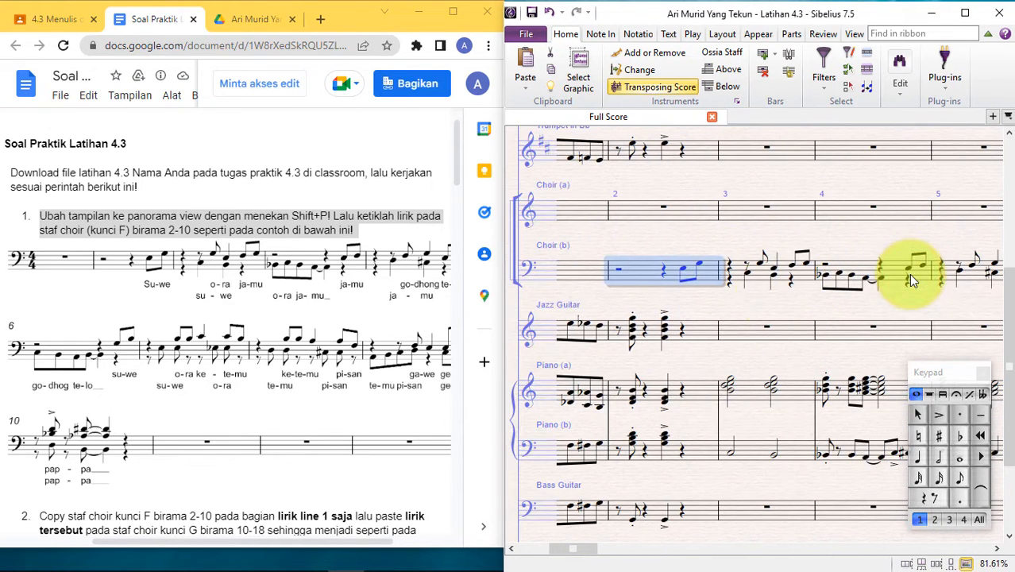
{"action": "left_click", "coordinate": [665, 238]}
{"action": "left_click", "coordinate": [640, 270]}
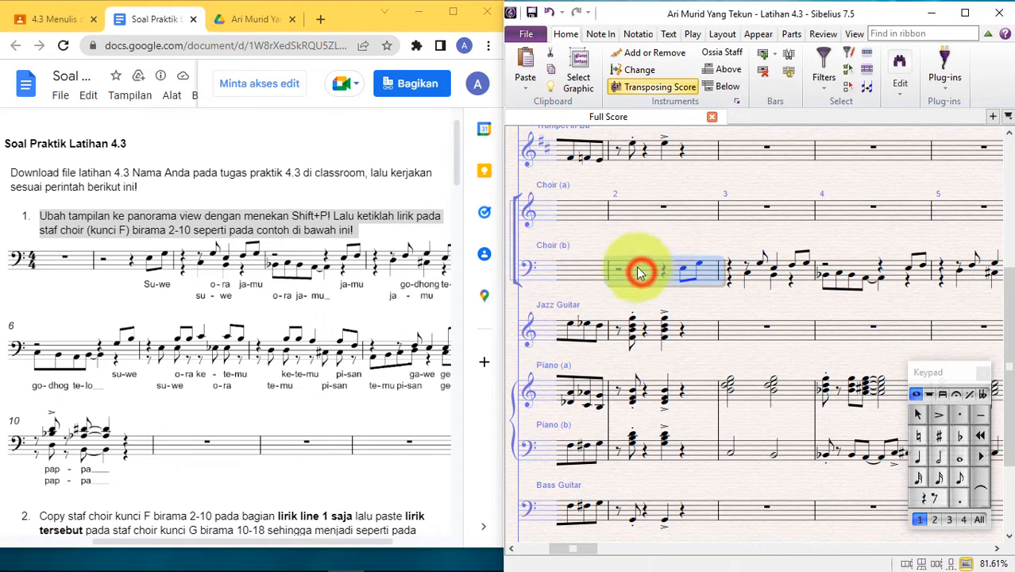
{"action": "key", "text": "ctrl+alt+f"}
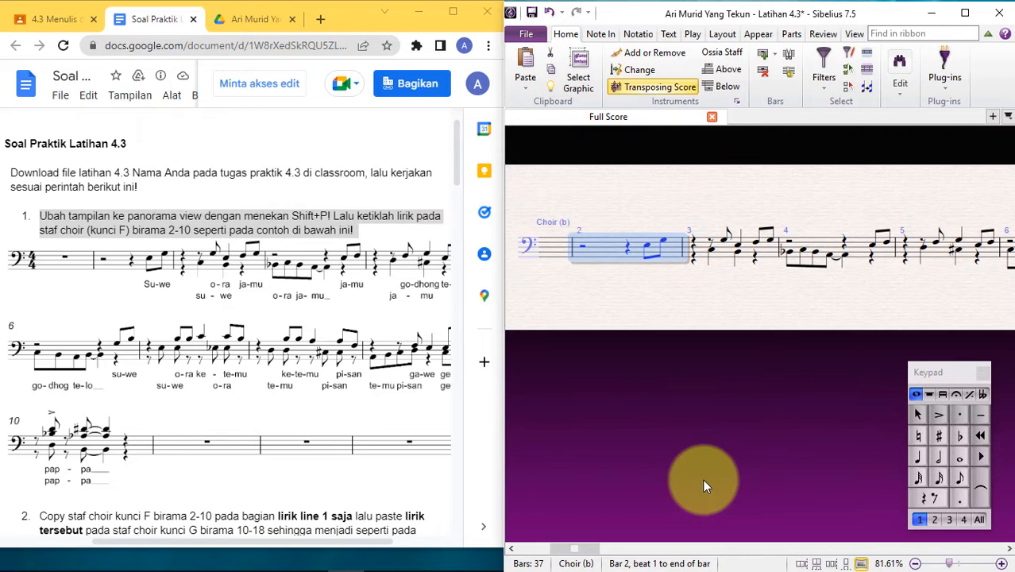
Clear the selections in the score and the instructions, and bring the full width of the lyric example into view.
{"action": "left_click", "coordinate": [607, 290]}
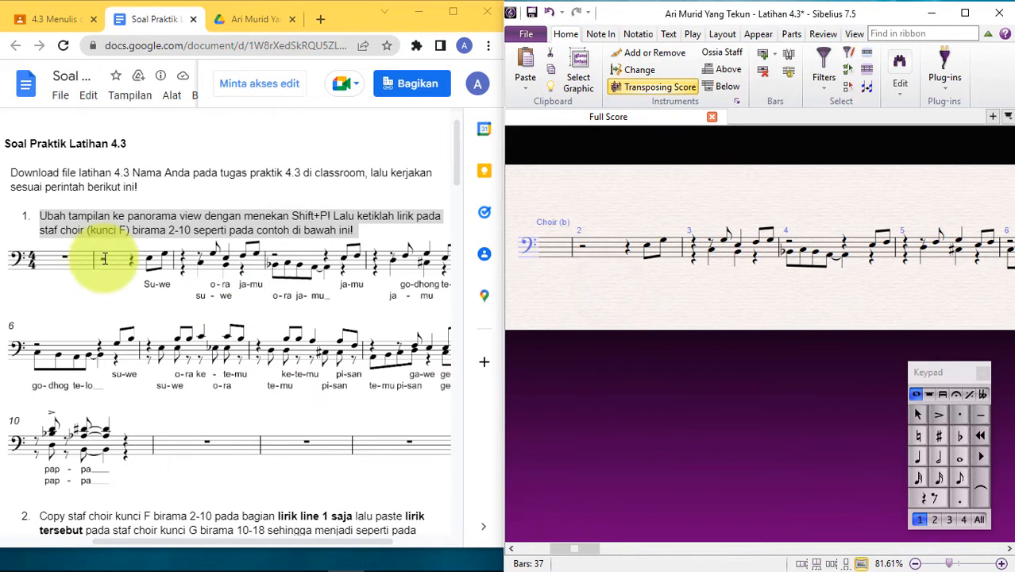
{"action": "left_click", "coordinate": [97, 293]}
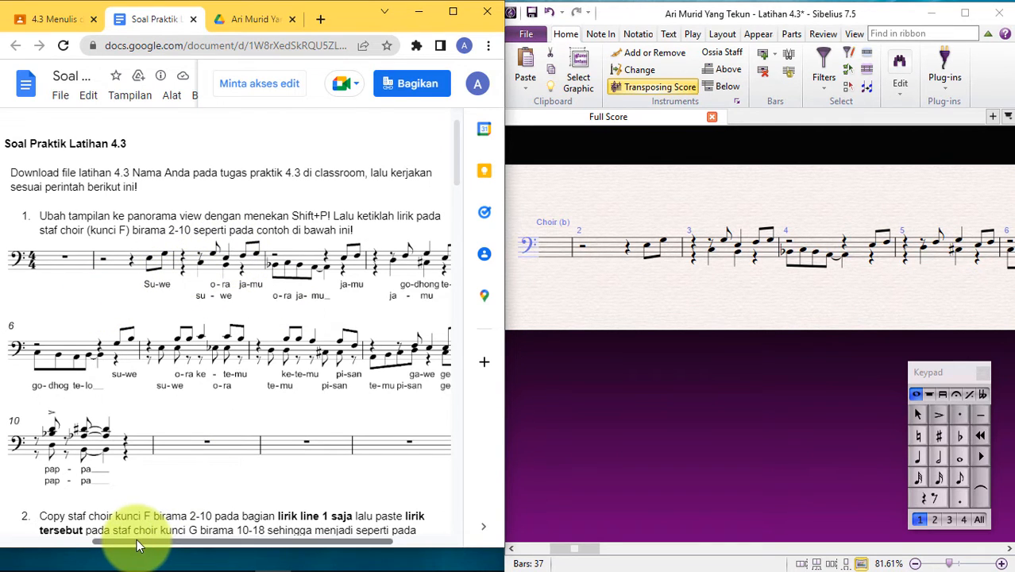
{"action": "left_click_drag", "start_coordinate": [137, 540], "coordinate": [157, 547]}
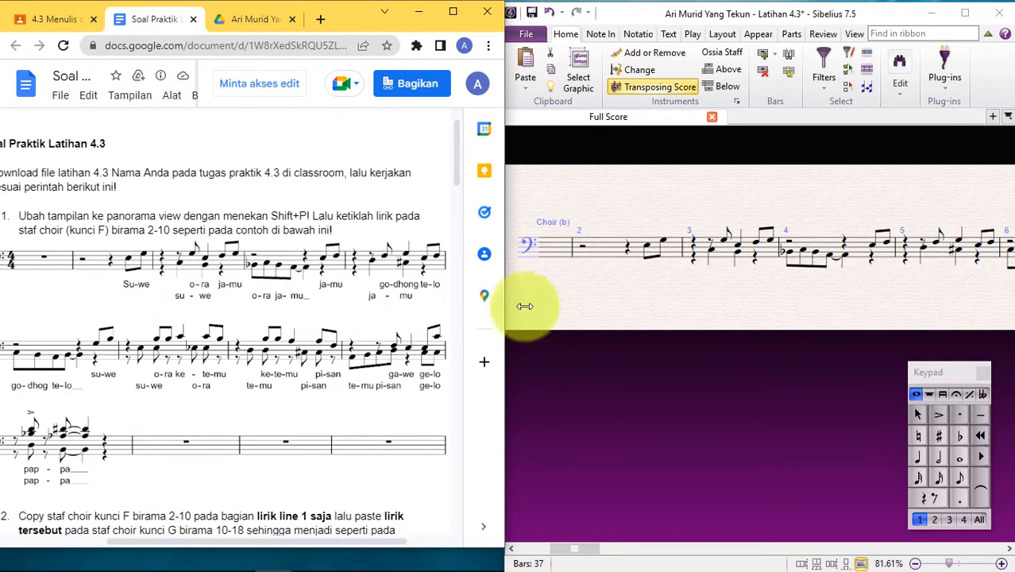
Start lyrics line 1 at the first eighth note of bar 2 in the choir bass-clef staff and enter "Su-we".
{"action": "left_click", "coordinate": [647, 247]}
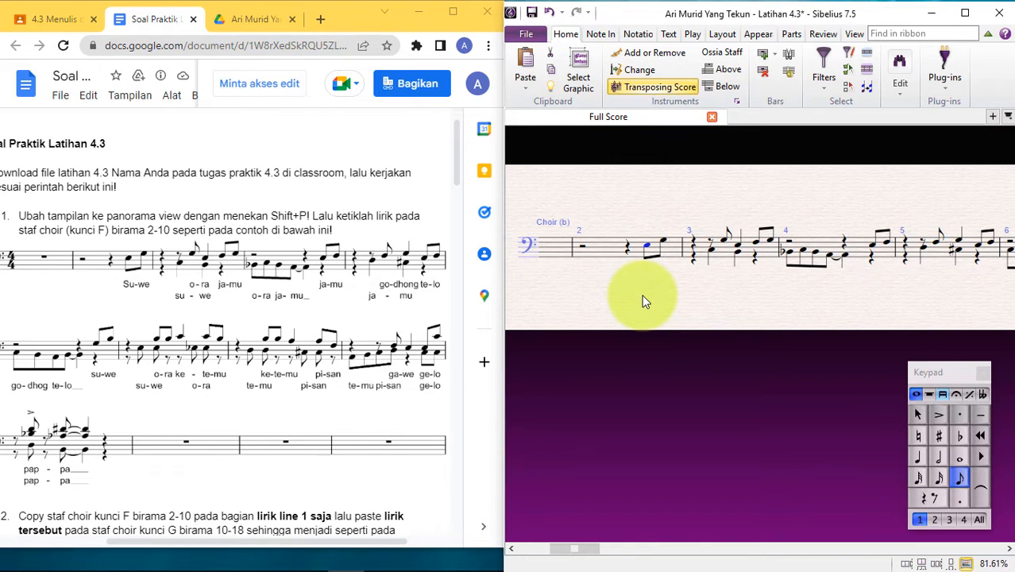
{"action": "key", "text": "ctrl+l"}
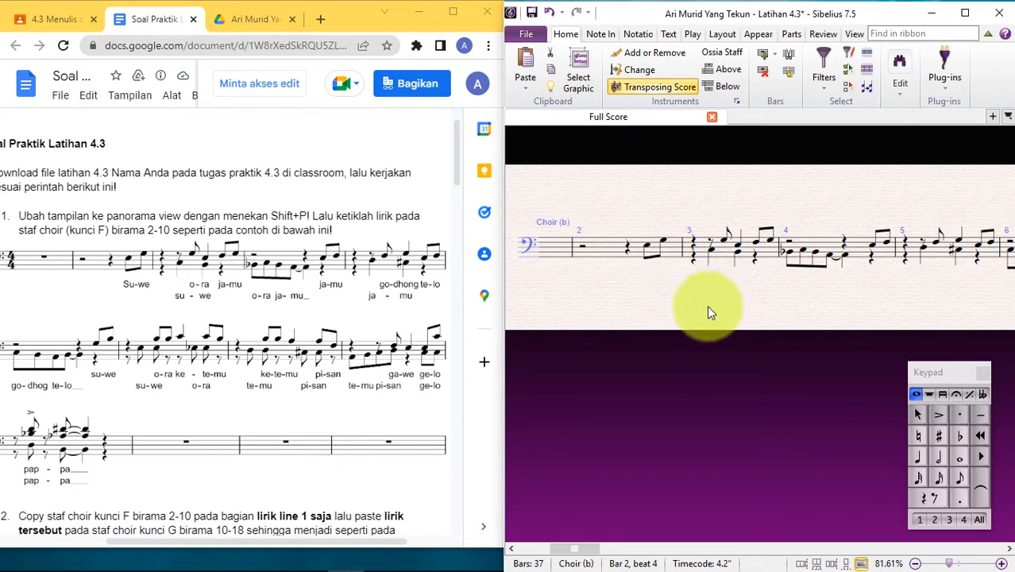
{"action": "key", "text": "ctrl+l"}
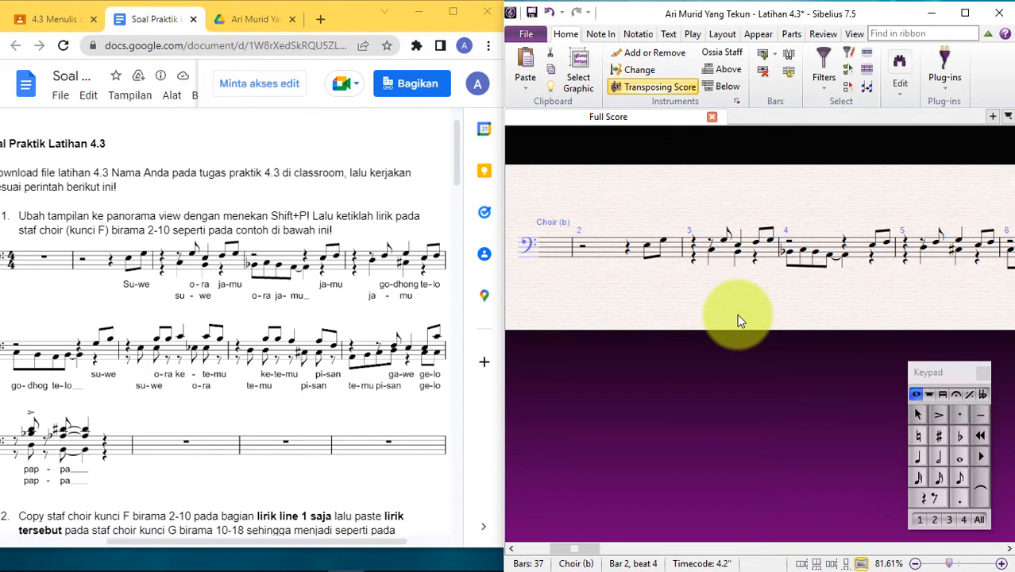
{"action": "type", "text": "Su"}
{"action": "key", "text": "minus"}
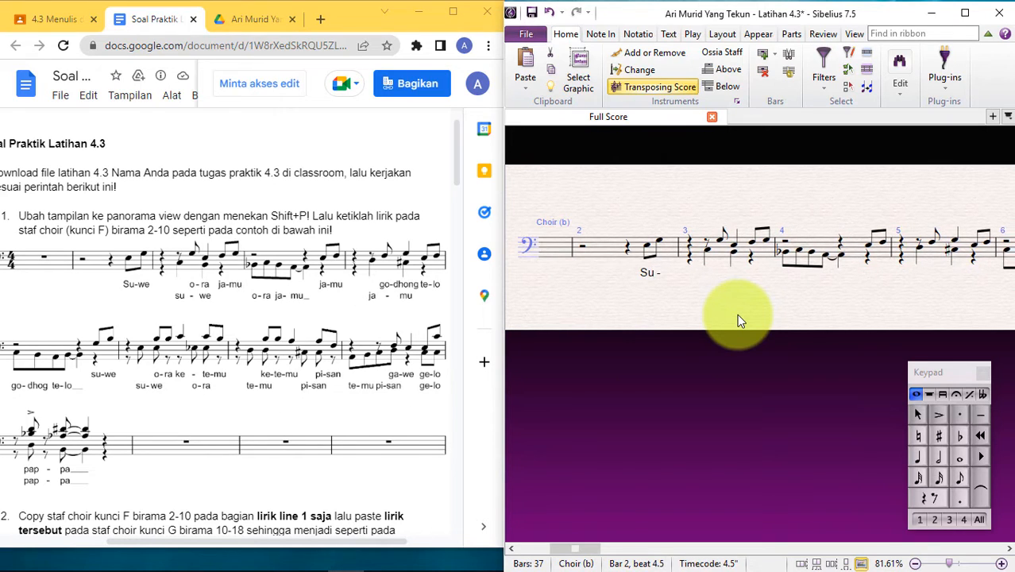
{"action": "type", "text": "we"}
{"action": "key", "text": "minus"}
{"action": "key", "text": "space"}
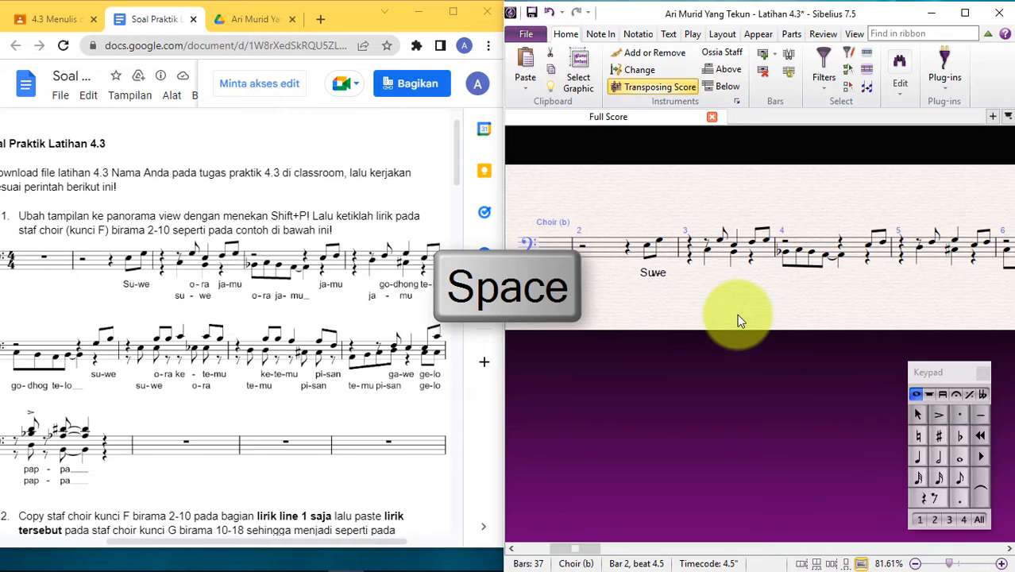
{"action": "key", "text": "space"}
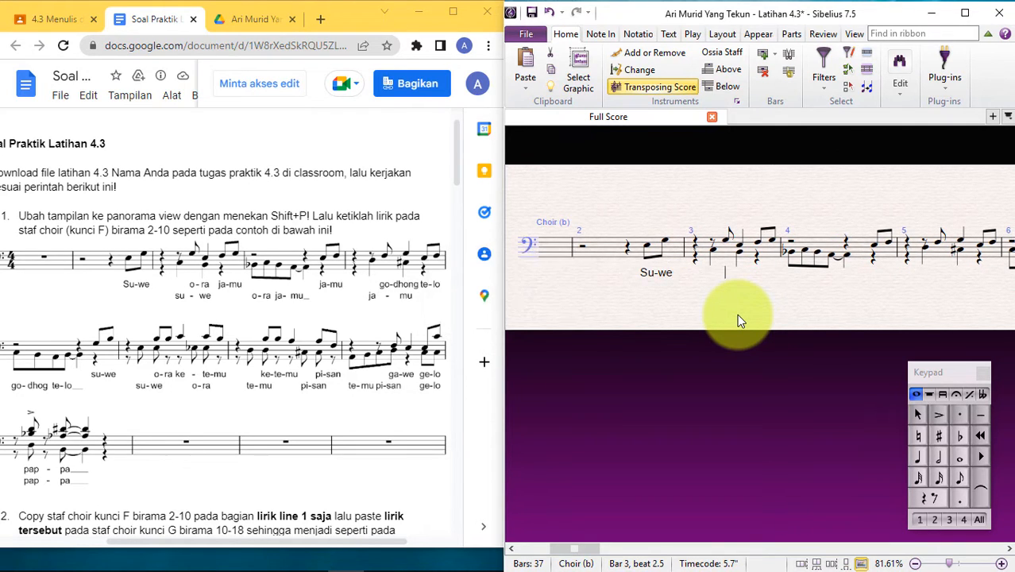
Enter the lyrics "o-ra ja-mu" under the upper-voice notes of bar 3, one syllable per note.
{"action": "type", "text": "o"}
{"action": "type", "text": "-ra"}
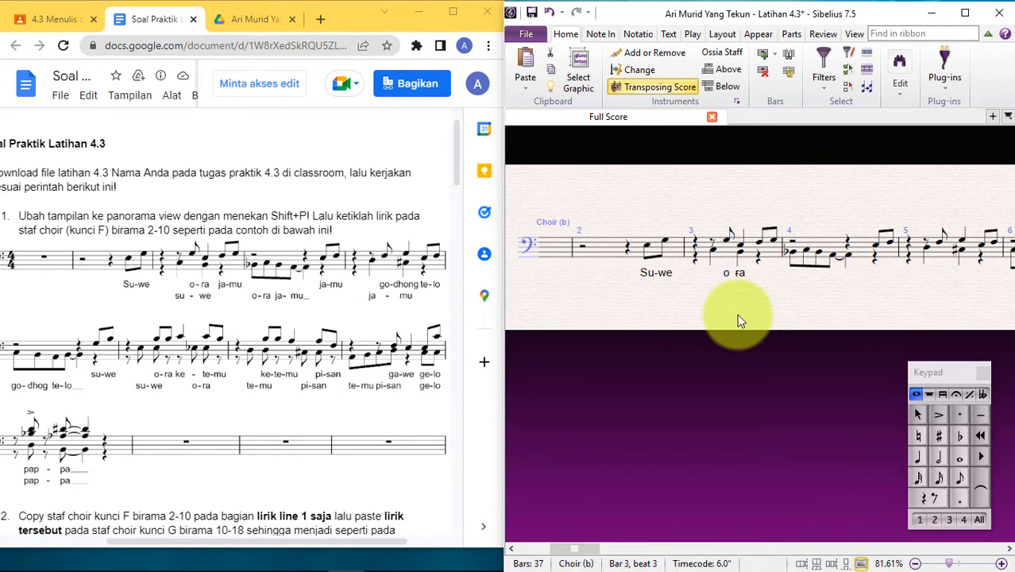
{"action": "key", "text": "space"}
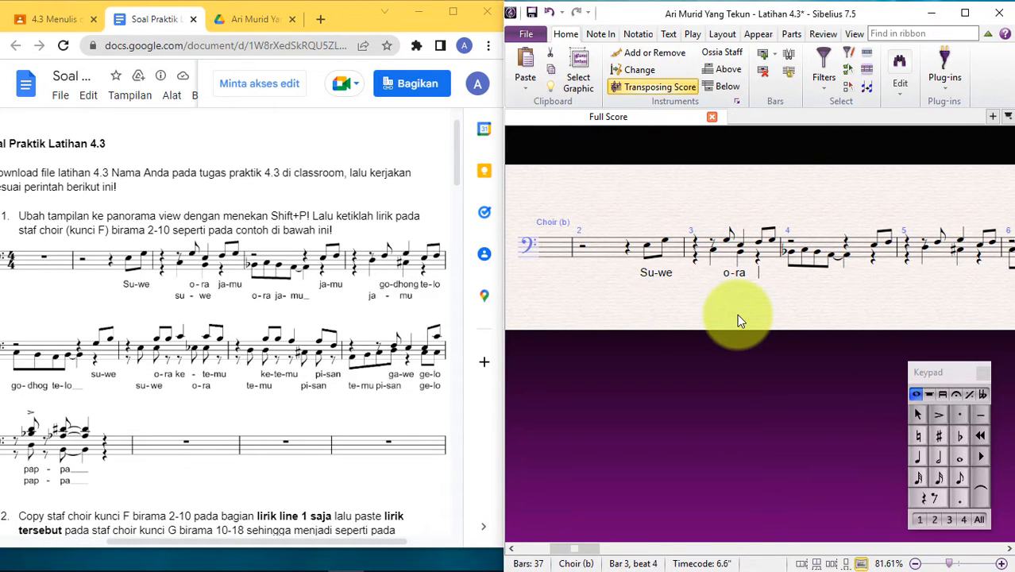
{"action": "type", "text": "ja-"}
{"action": "type", "text": "mu"}
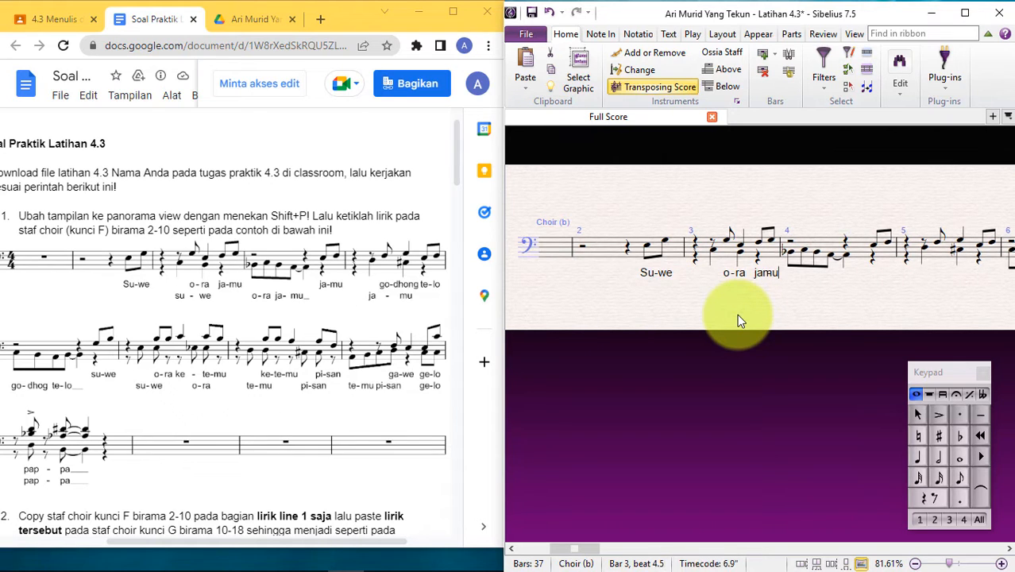
{"action": "key", "text": "space"}
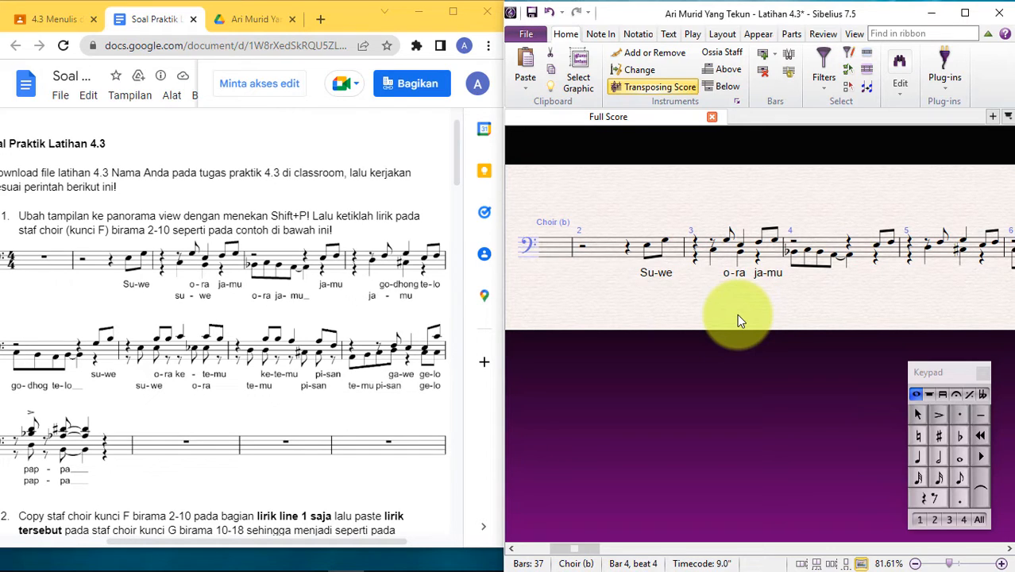
Continue the lyric line with "ja-mu" at the end of bar 4 and "go-dhong te-lo" in bar 5.
{"action": "type", "text": "ja-mu"}
{"action": "key", "text": "space"}
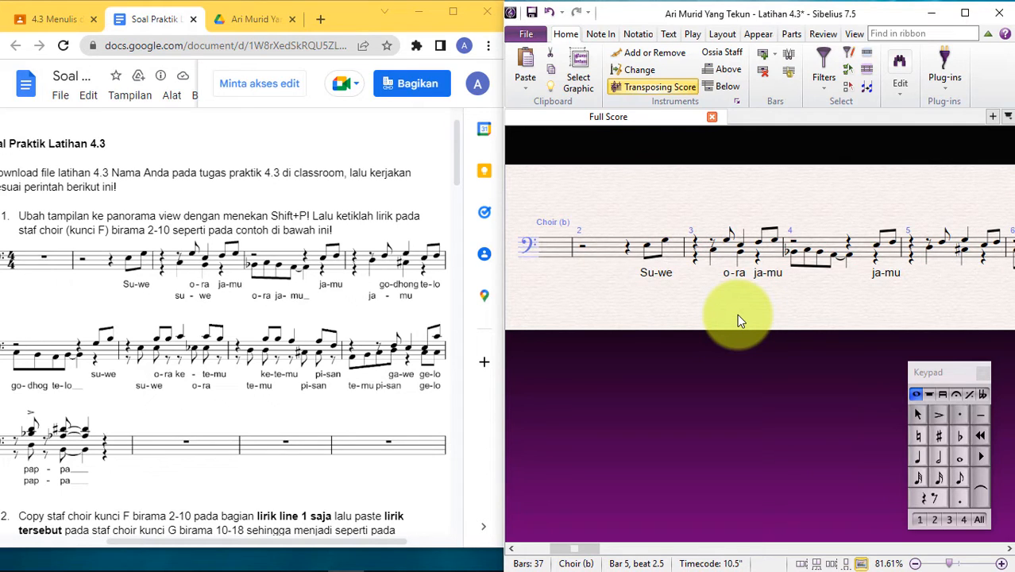
{"action": "type", "text": "go-dhong"}
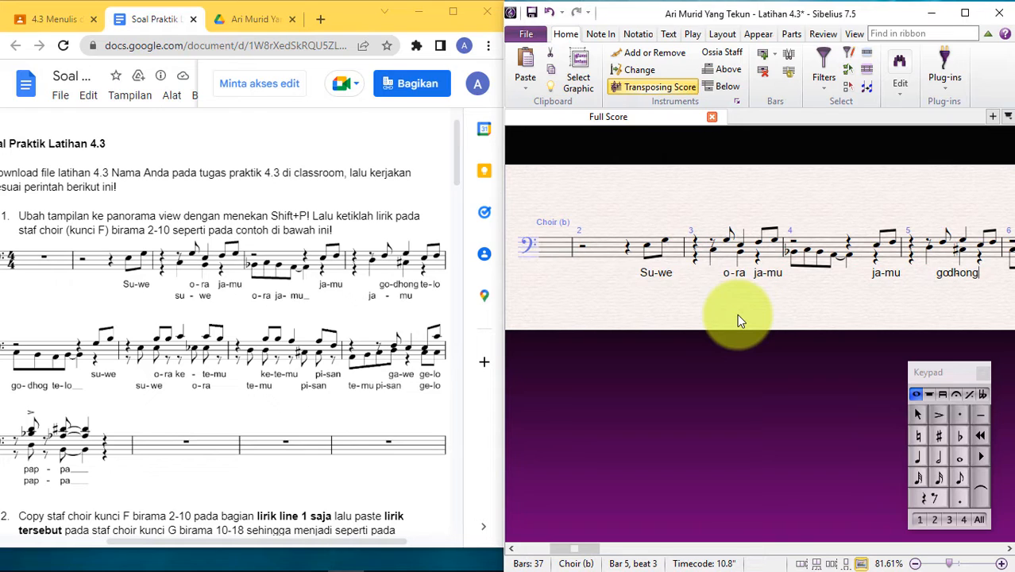
{"action": "key", "text": "space"}
{"action": "type", "text": "te-"}
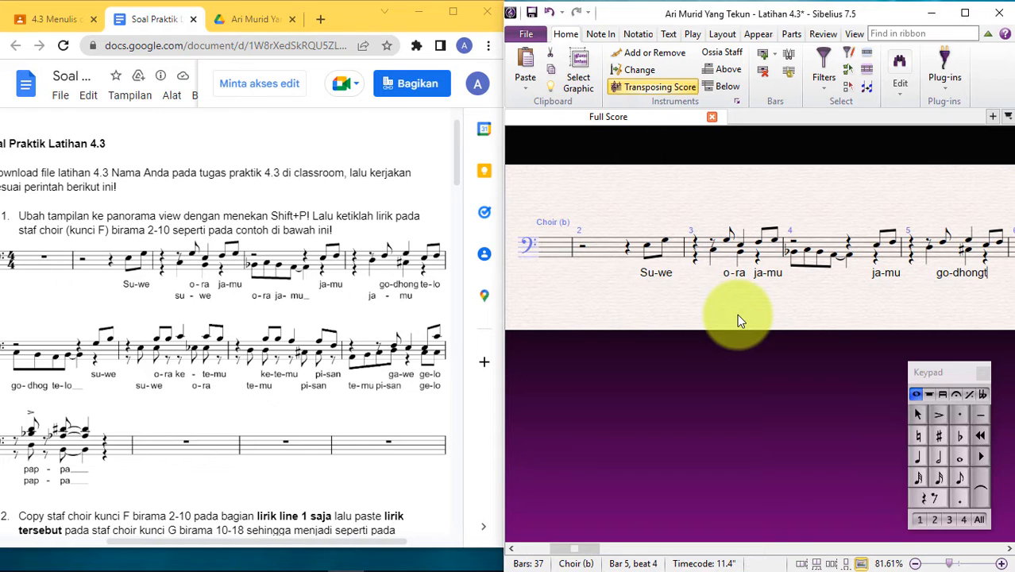
{"action": "type", "text": "lo"}
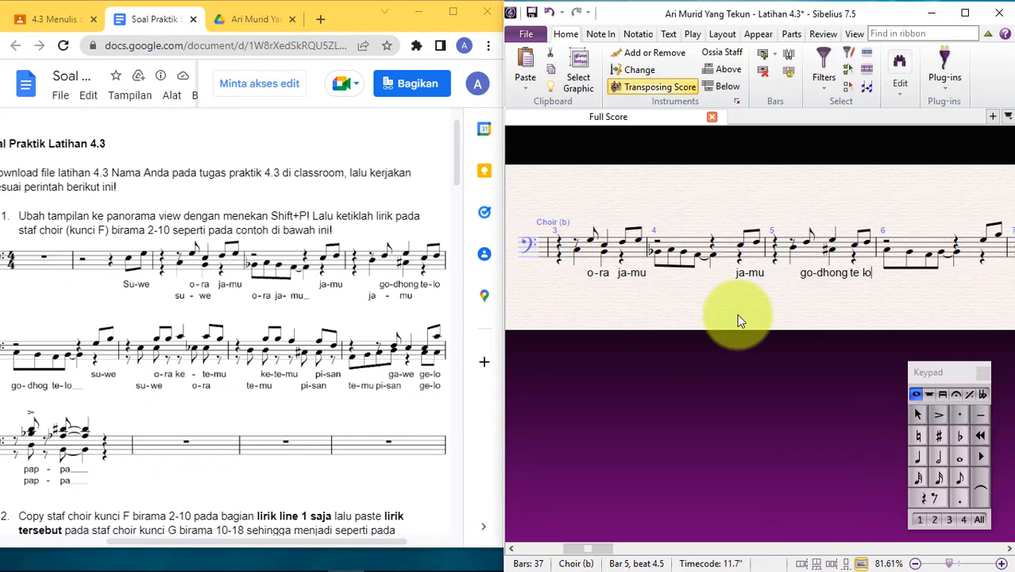
{"action": "key", "text": "space"}
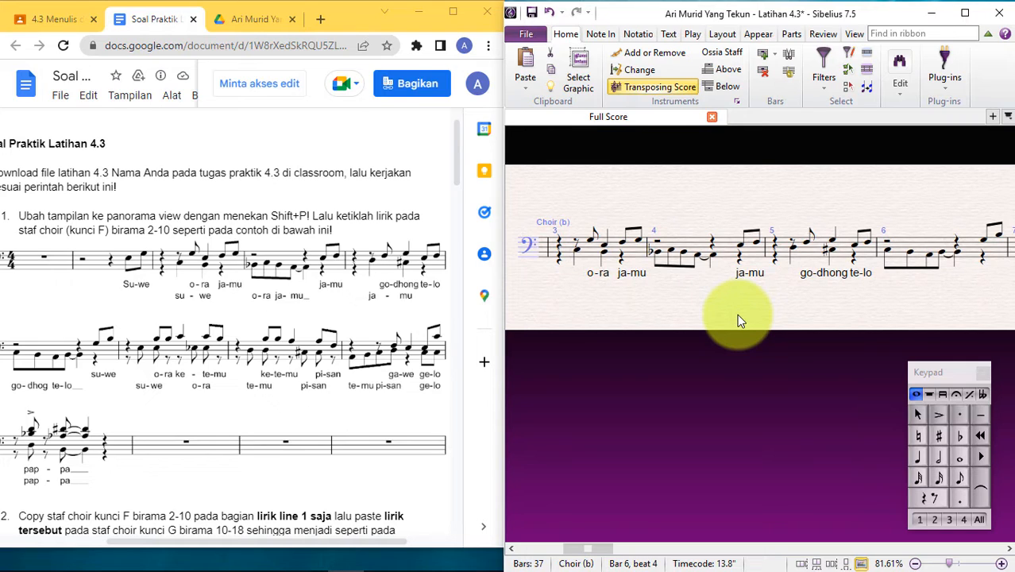
Continue the lyric line with "su-we" at the end of bar 6 and "o-ra ke-te-mu" in bar 7.
{"action": "type", "text": "suwe"}
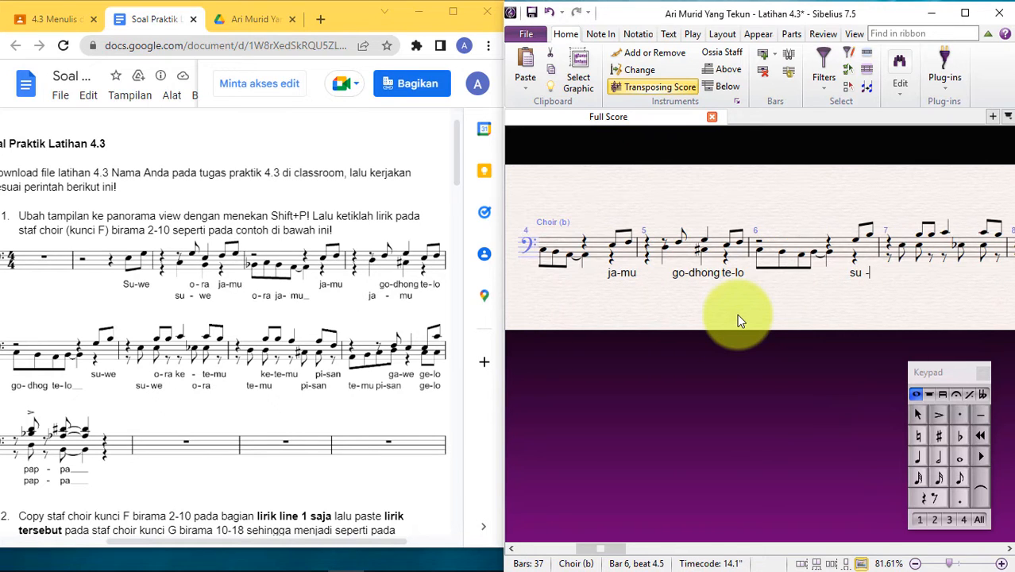
{"action": "type", "text": "-"}
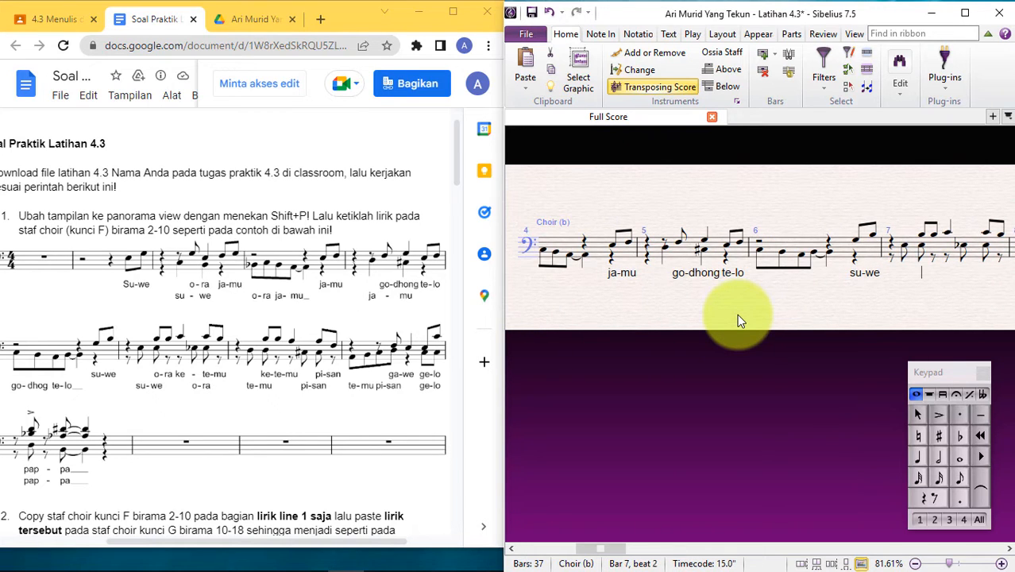
{"action": "type", "text": "o-ra"}
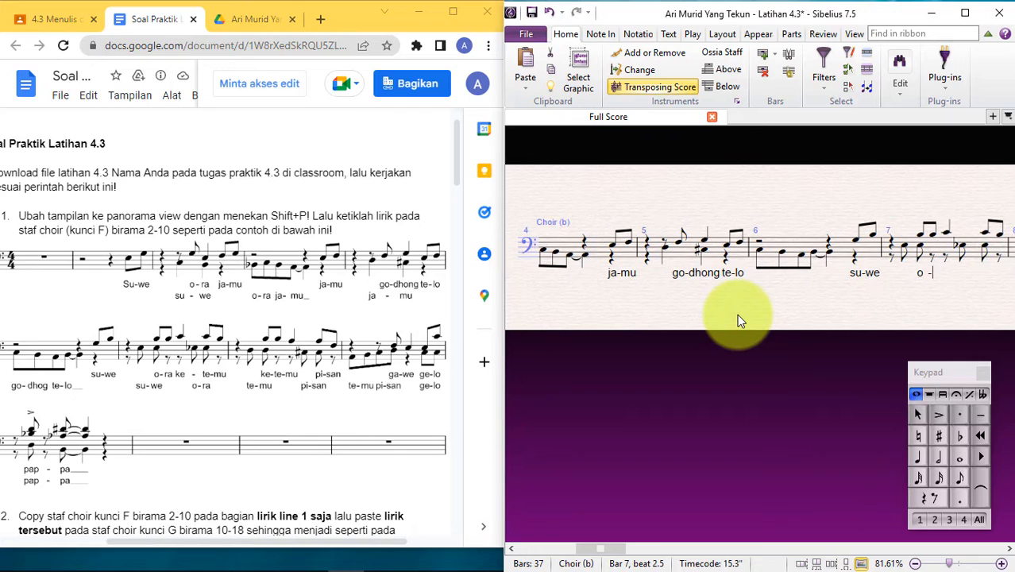
{"action": "key", "text": "space"}
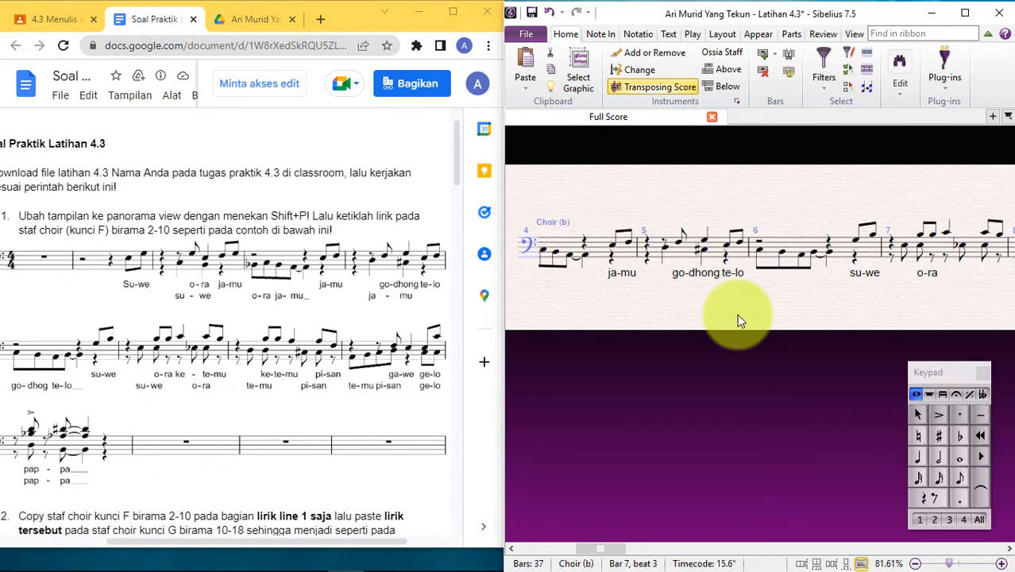
{"action": "type", "text": "ke-"}
{"action": "type", "text": "te-mu"}
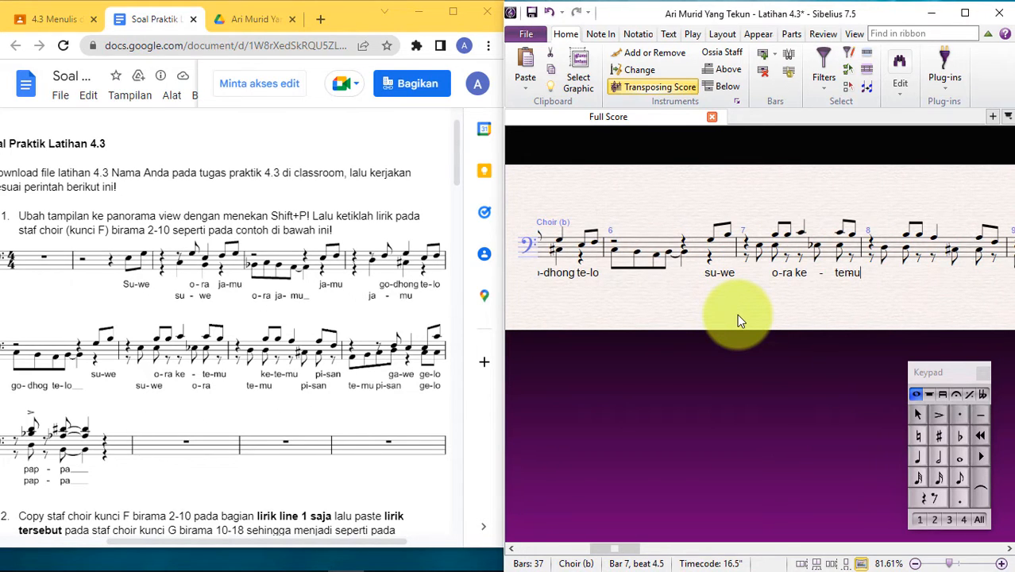
{"action": "key", "text": "space"}
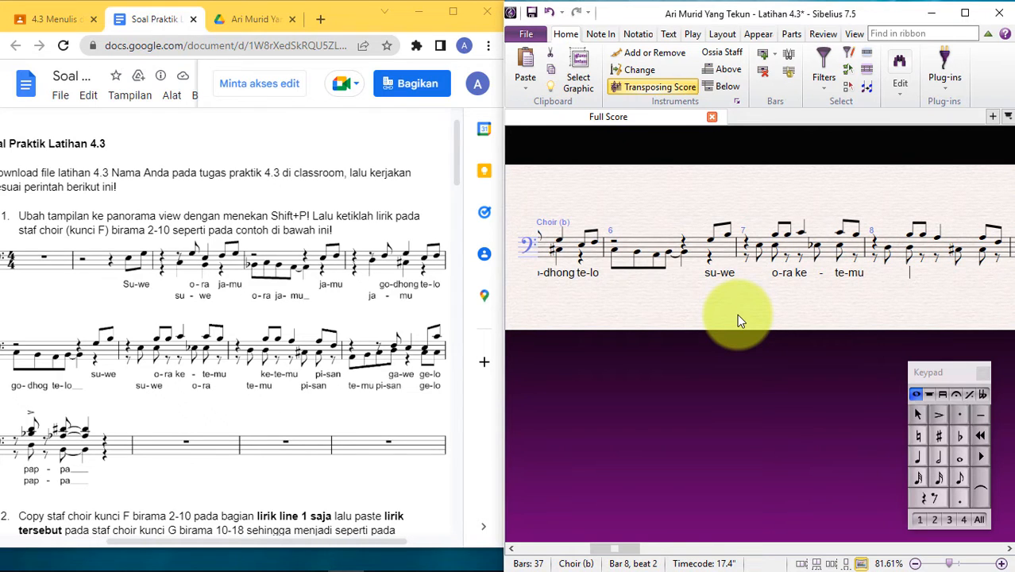
Enter the lyrics "ke-te-mu" under the first three upper-voice notes of bar 8.
{"action": "type", "text": "ke"}
{"action": "key", "text": "space"}
{"action": "type", "text": "te"}
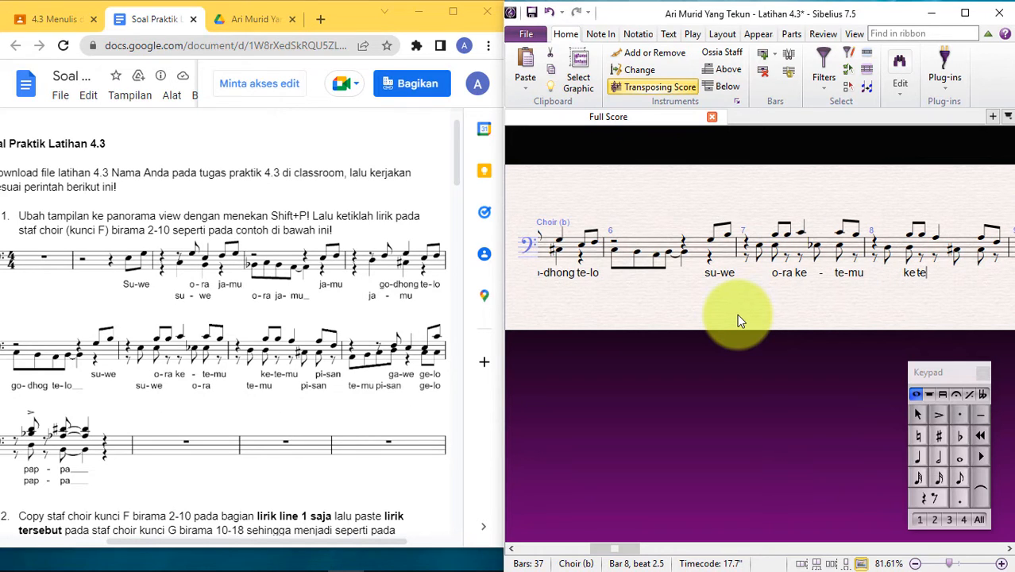
{"action": "key", "text": "minus"}
{"action": "type", "text": "mu"}
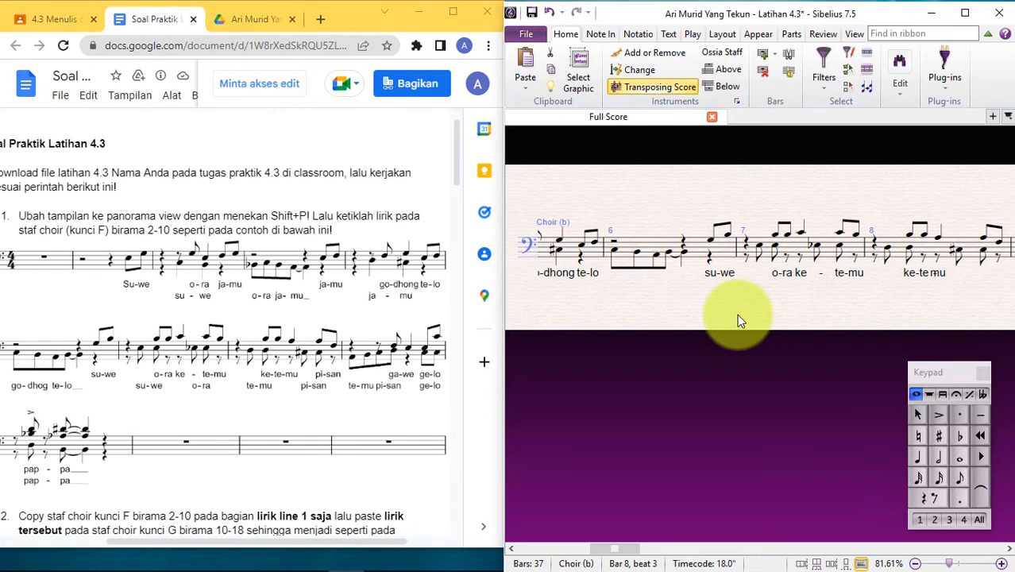
{"action": "key", "text": "minus"}
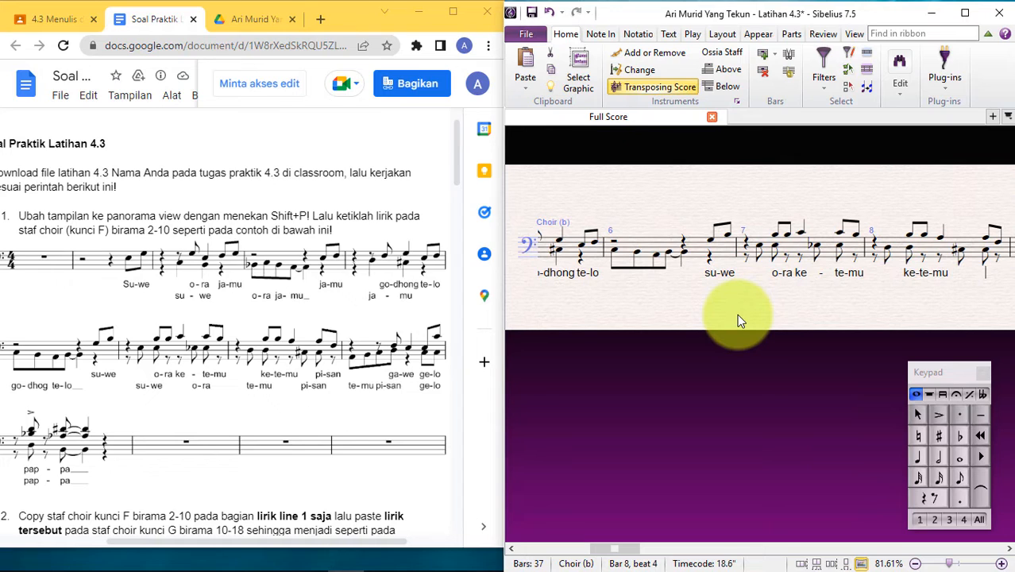
Continue the first lyric line with "pi-san" under the last two upper-voice notes of bar 8.
{"action": "type", "text": "pi"}
{"action": "key", "text": "minus"}
{"action": "type", "text": "san"}
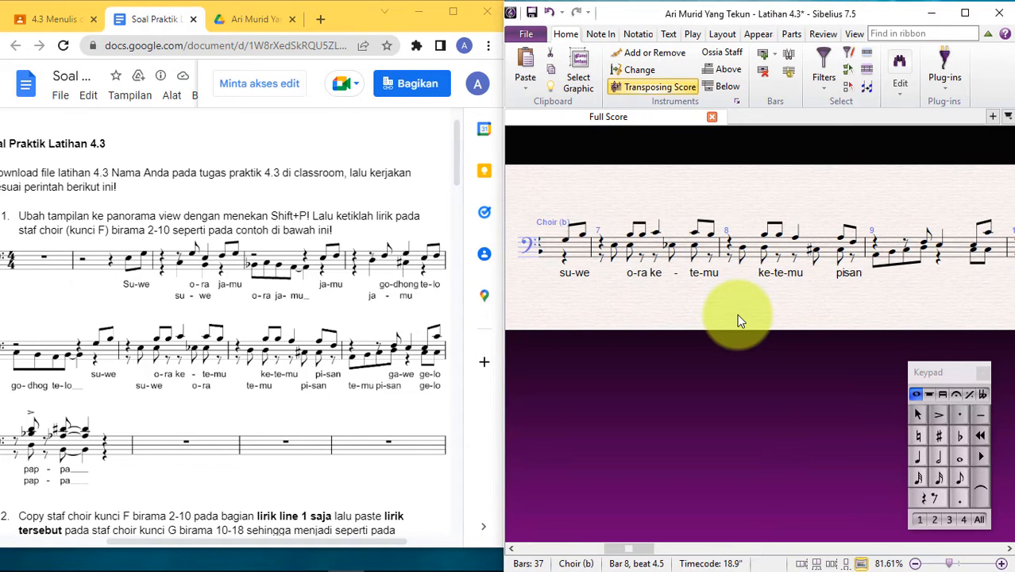
{"action": "key", "text": "space"}
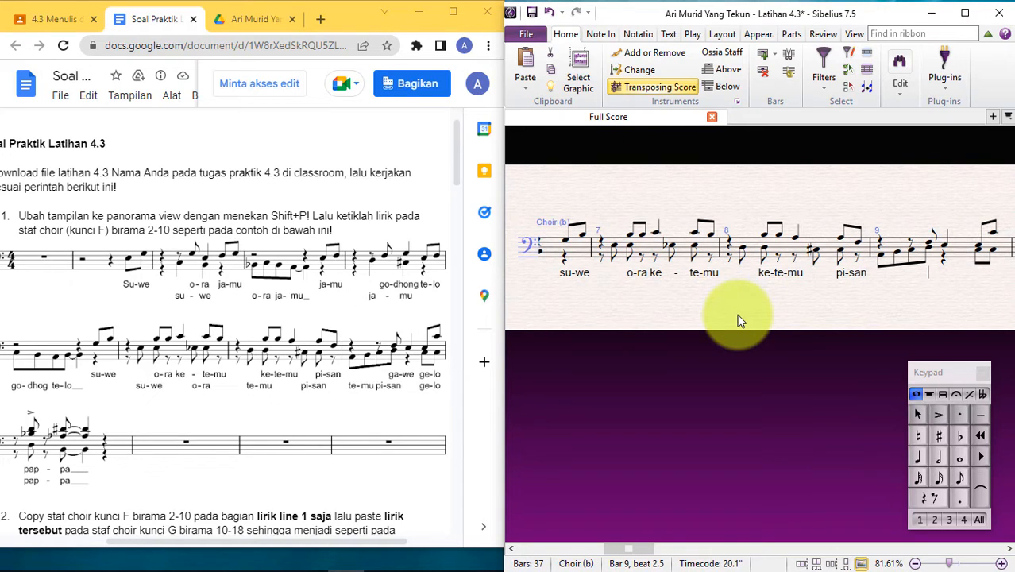
Enter the lyrics "ga-we ge-lo" under the upper-voice notes of bar 9.
{"action": "type", "text": "ga"}
{"action": "key", "text": "minus"}
{"action": "type", "text": "we"}
{"action": "key", "text": "space"}
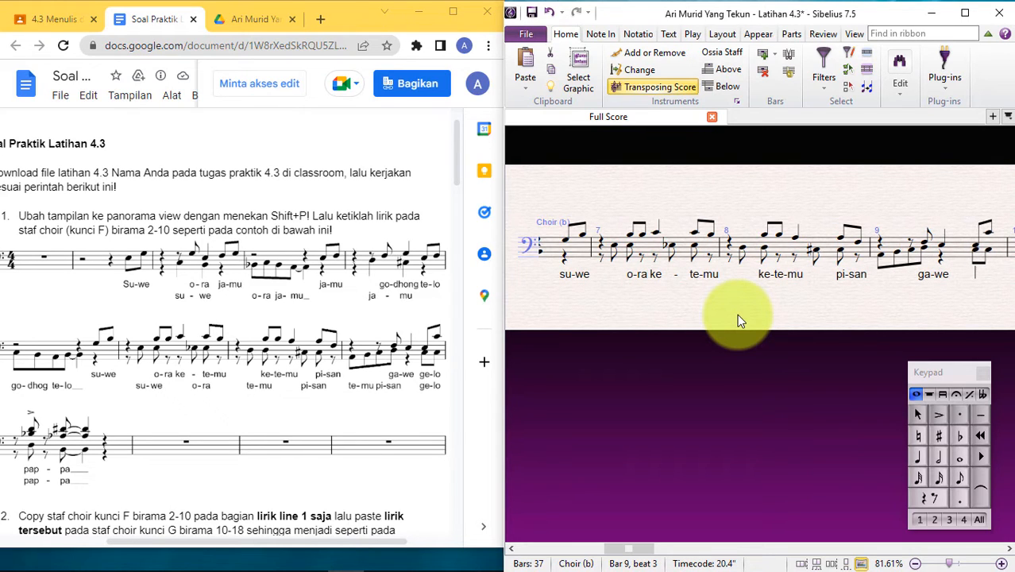
{"action": "type", "text": "ge"}
{"action": "key", "text": "minus"}
{"action": "type", "text": "lo"}
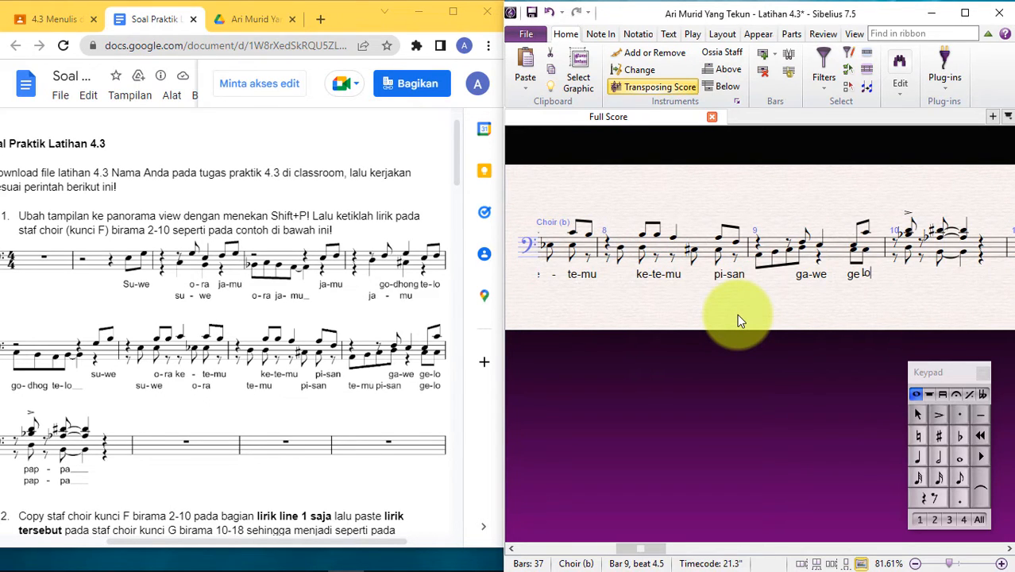
{"action": "key", "text": "space"}
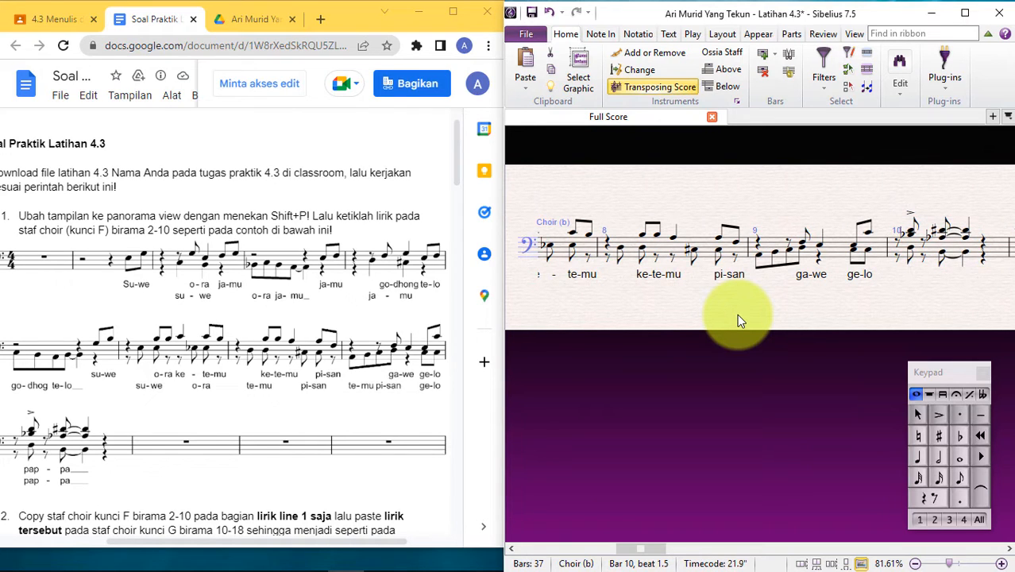
Enter "pap-pa" in bar 10, extend its last syllable with a lyric line, and end the first-line lyric entry.
{"action": "type", "text": "pap -pa"}
{"action": "key", "text": "space"}
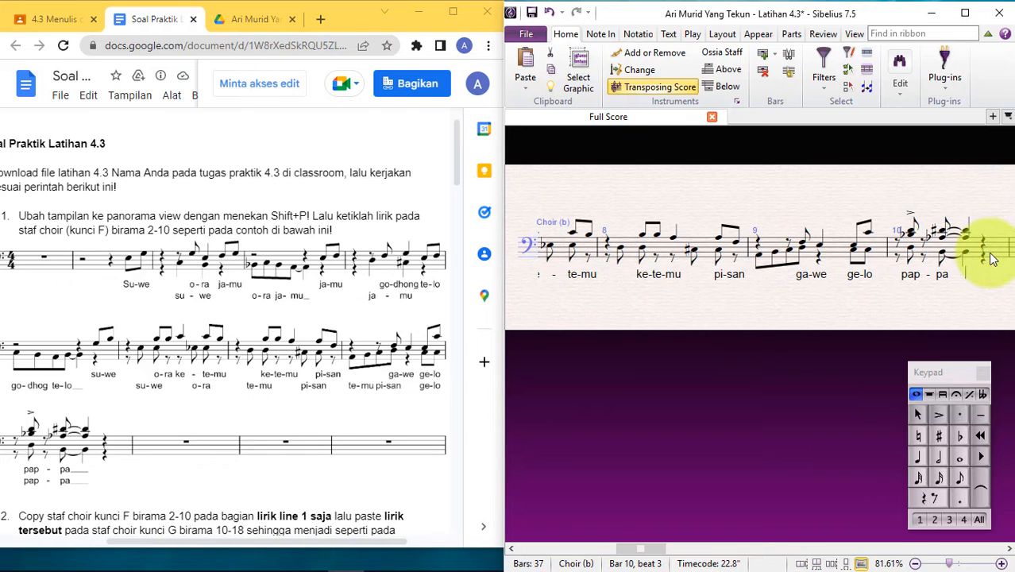
{"action": "key", "text": "space"}
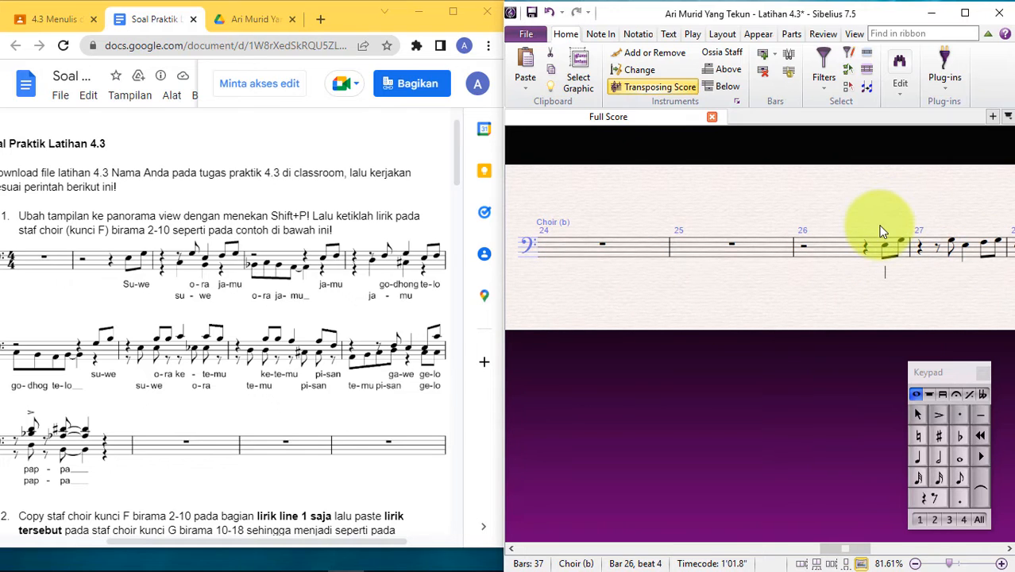
{"action": "key", "text": "Escape"}
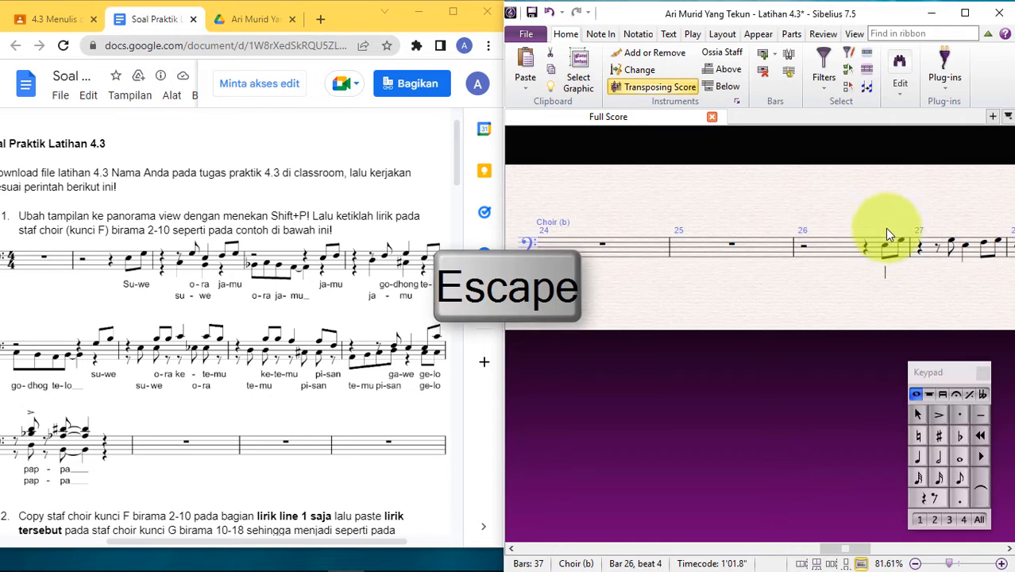
{"action": "key", "text": "Escape"}
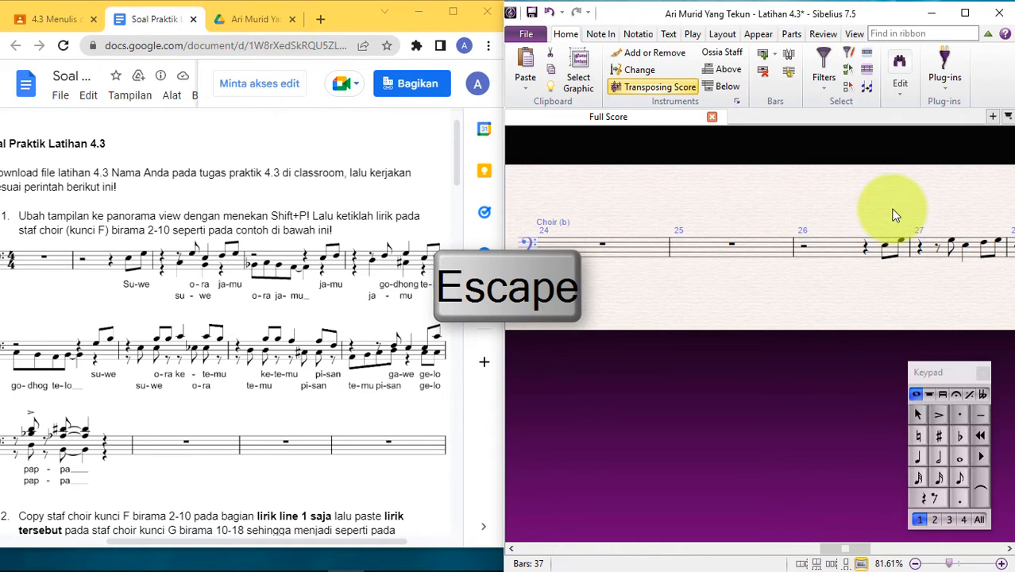
Start lyrics line 2 at the first lower-voice note of bar 3 and enter "su-we".
{"action": "scroll", "coordinate": [679, 300], "scroll_direction": "up", "scroll_amount": 5}
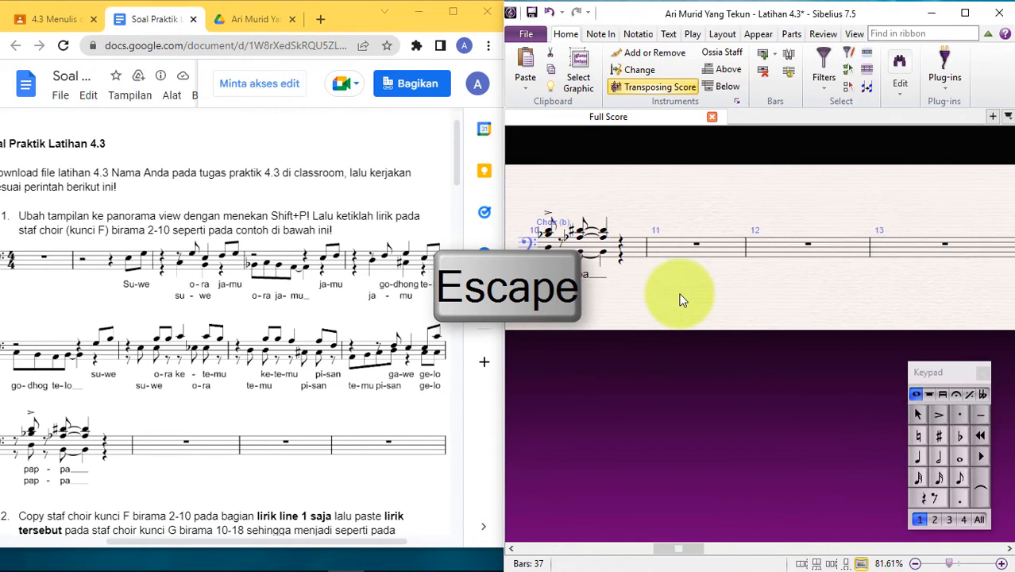
{"action": "scroll", "coordinate": [680, 300], "scroll_direction": "up", "scroll_amount": 5}
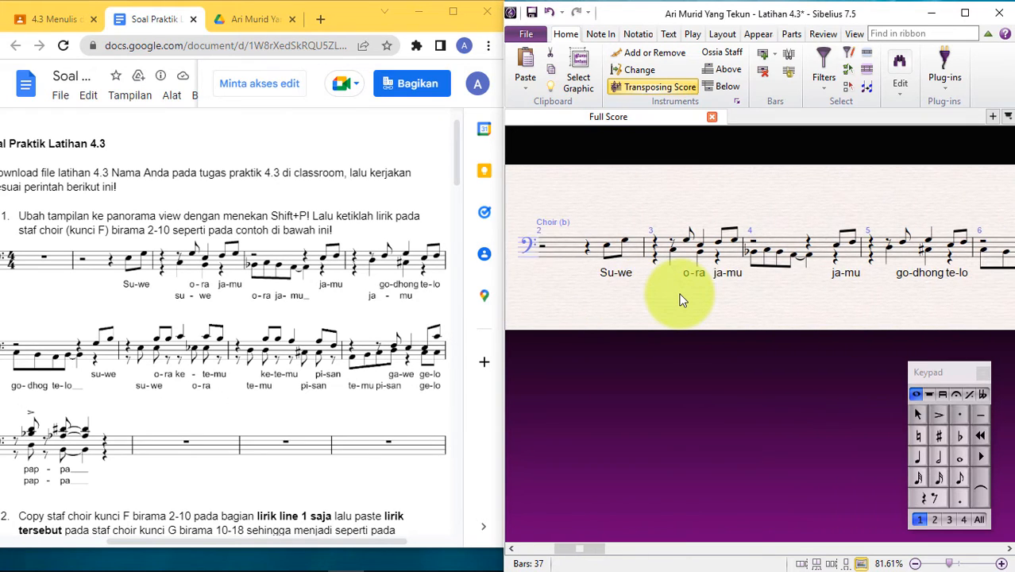
{"action": "scroll", "coordinate": [683, 300], "scroll_direction": "down", "scroll_amount": 1}
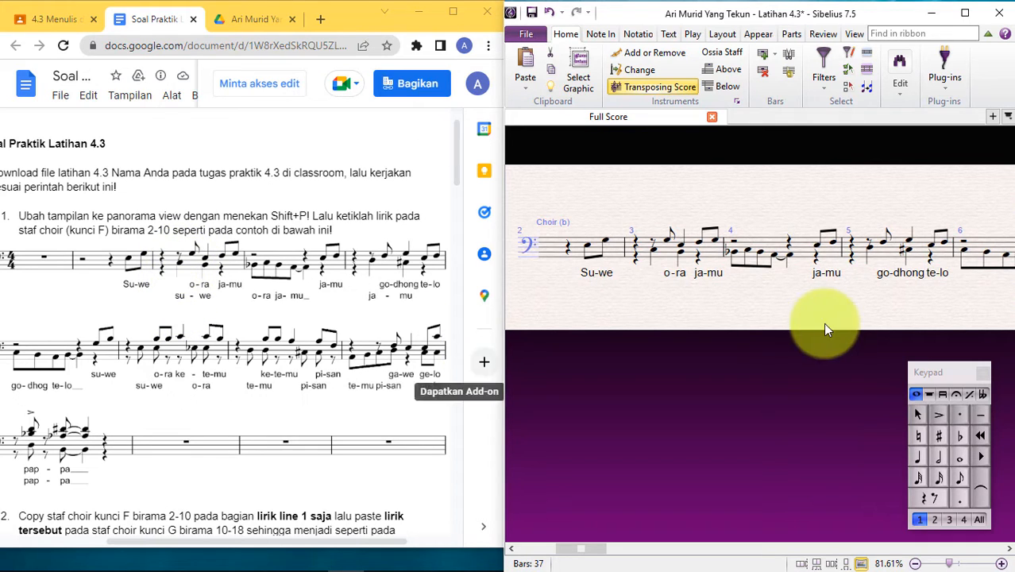
{"action": "left_click", "coordinate": [652, 250]}
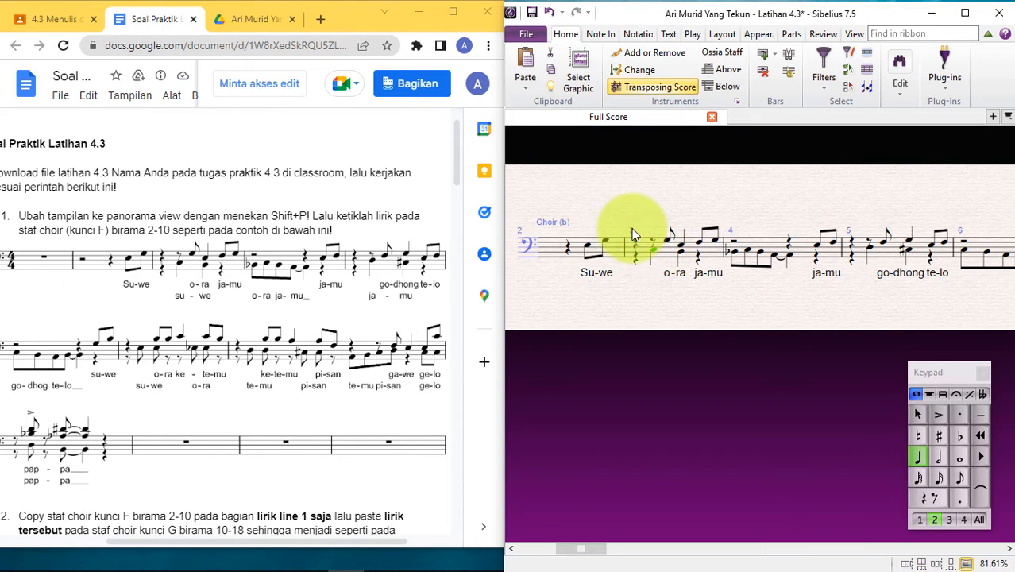
{"action": "scroll", "coordinate": [633, 235], "scroll_direction": "up", "scroll_amount": 1}
{"action": "scroll", "coordinate": [633, 235], "scroll_direction": "up", "scroll_amount": 1}
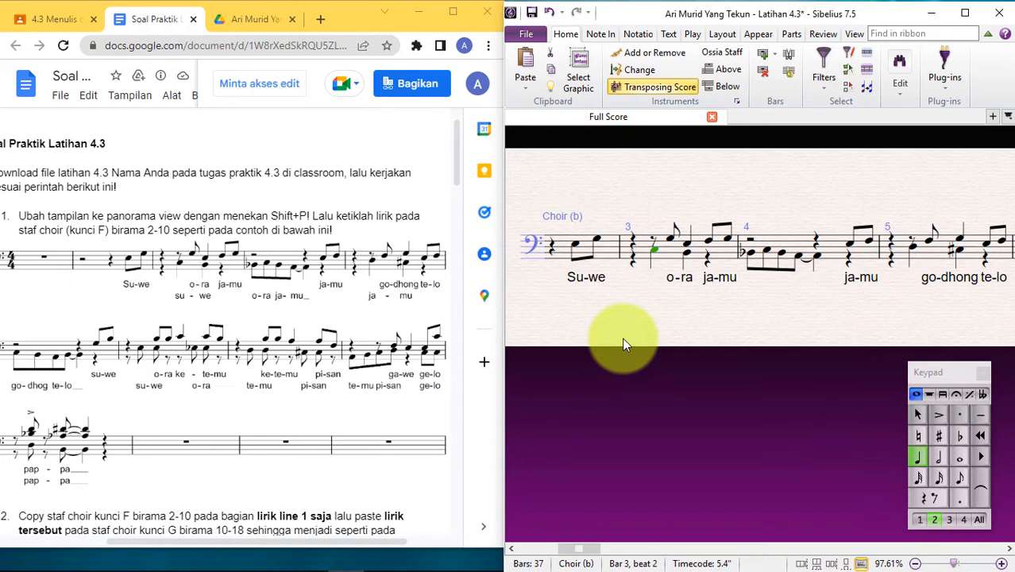
{"action": "key", "text": "ctrl+alt+l"}
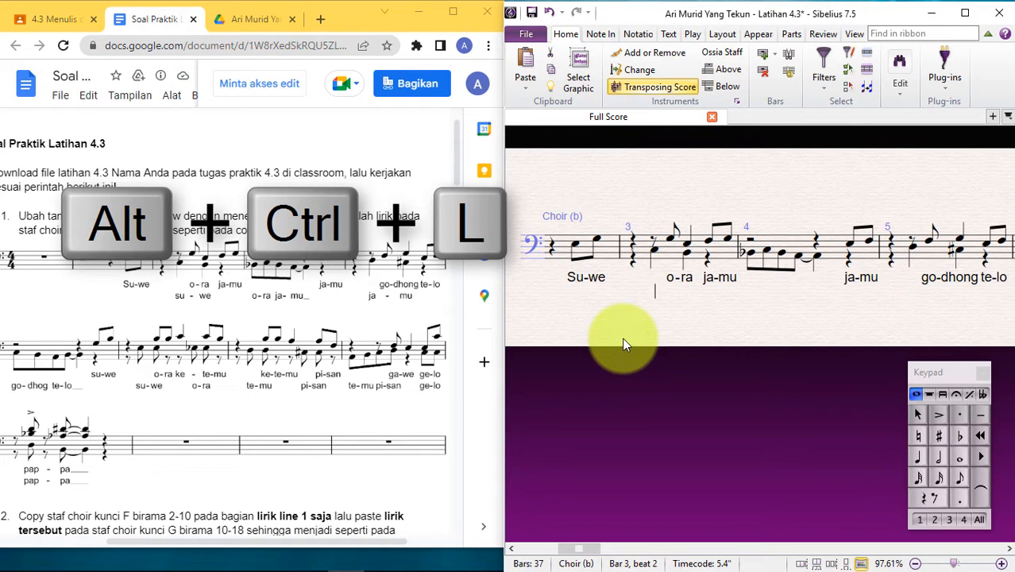
{"action": "type", "text": "su - we"}
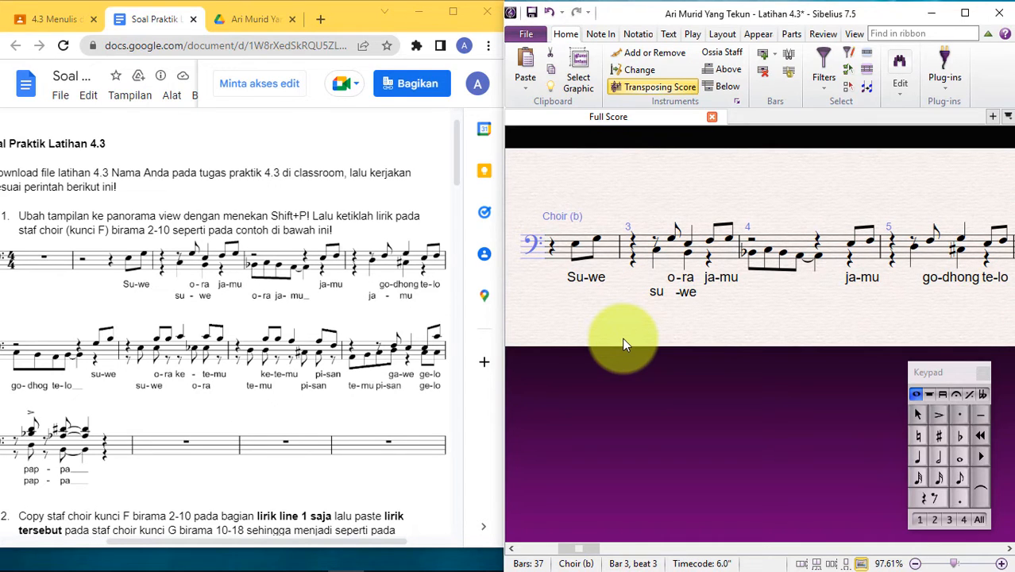
{"action": "key", "text": "space"}
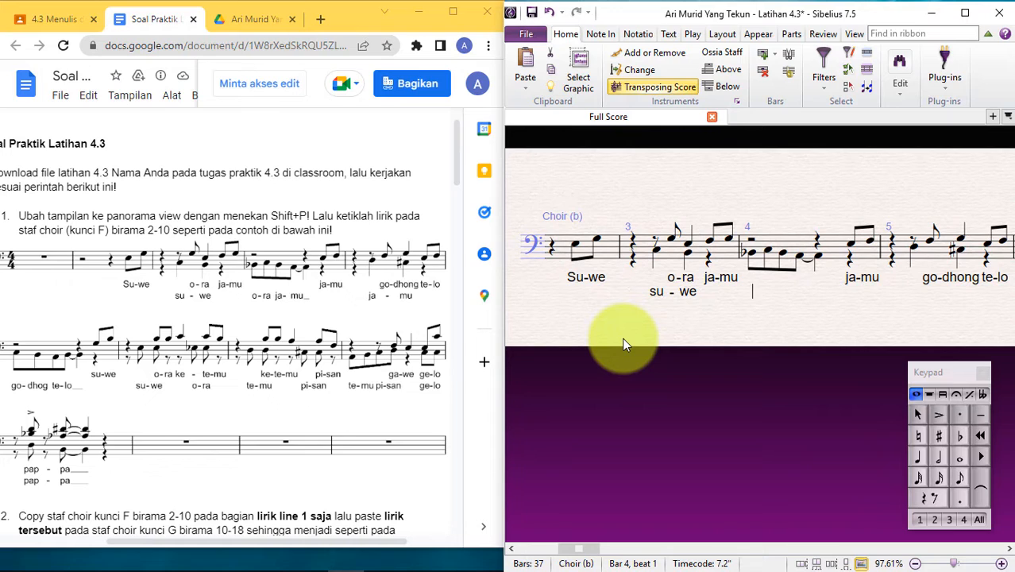
Continue lyrics line 2 with "o-ra ja-mu" and an extender line in bar 4, and "ja-mu" in bar 5.
{"action": "type", "text": "o-ra"}
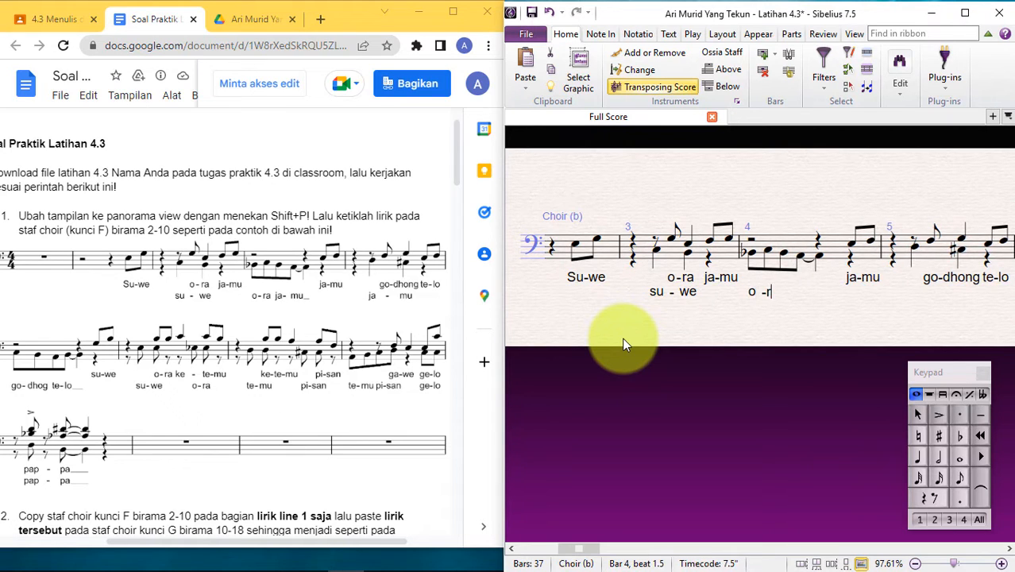
{"action": "type", "text": " ja-mu_"}
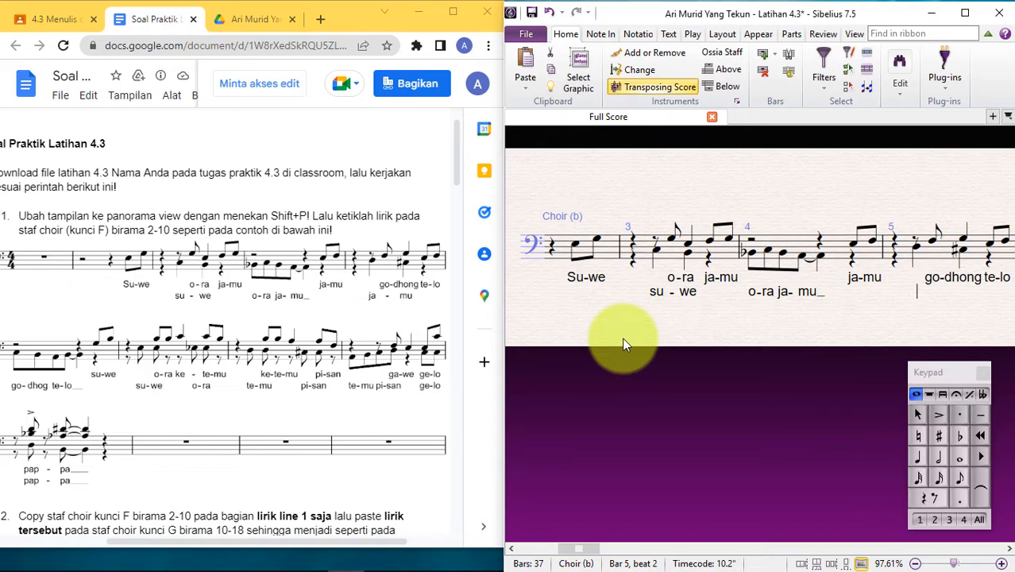
{"action": "type", "text": "ja - mu"}
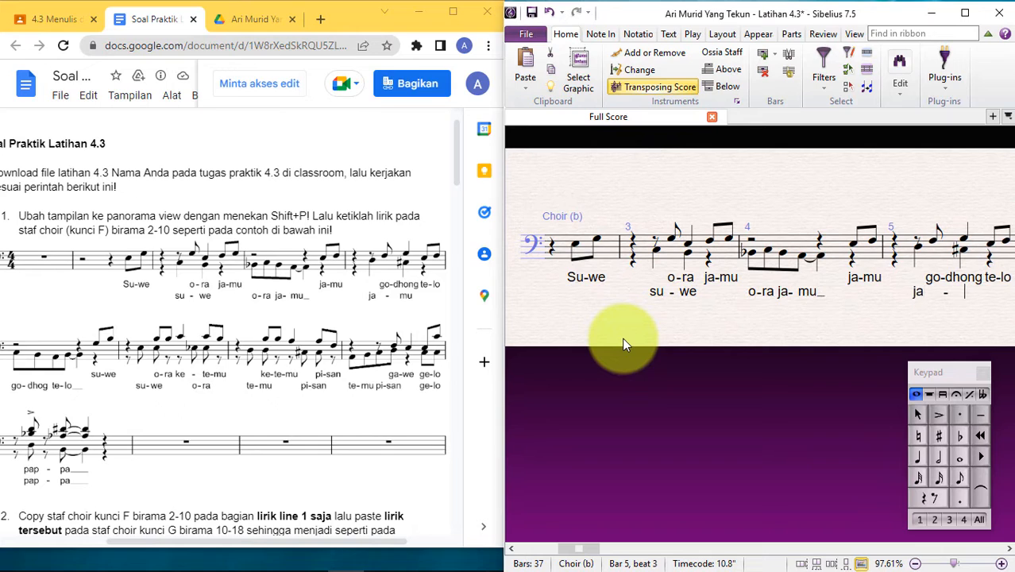
{"action": "key", "text": "space"}
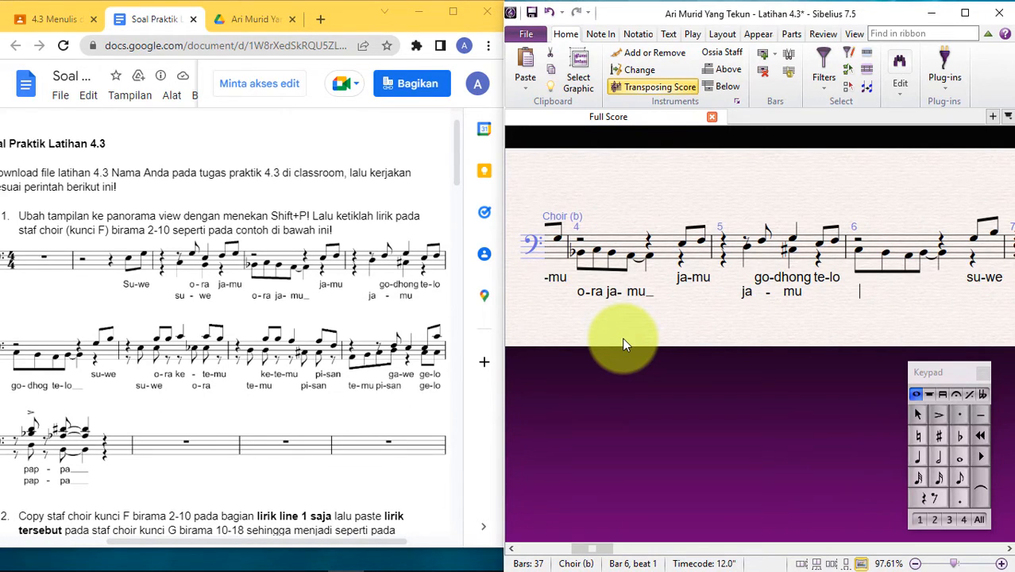
Enter "go-dhong te-lo" on lyrics line 2 in bar 6, extending the last syllable across the tied note.
{"action": "type", "text": "go-dhong"}
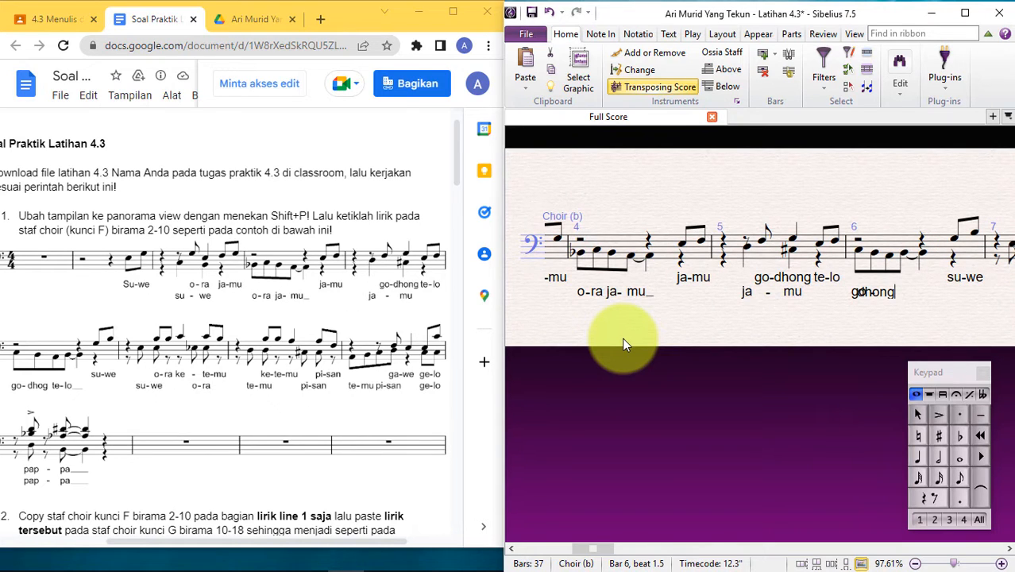
{"action": "key", "text": "space"}
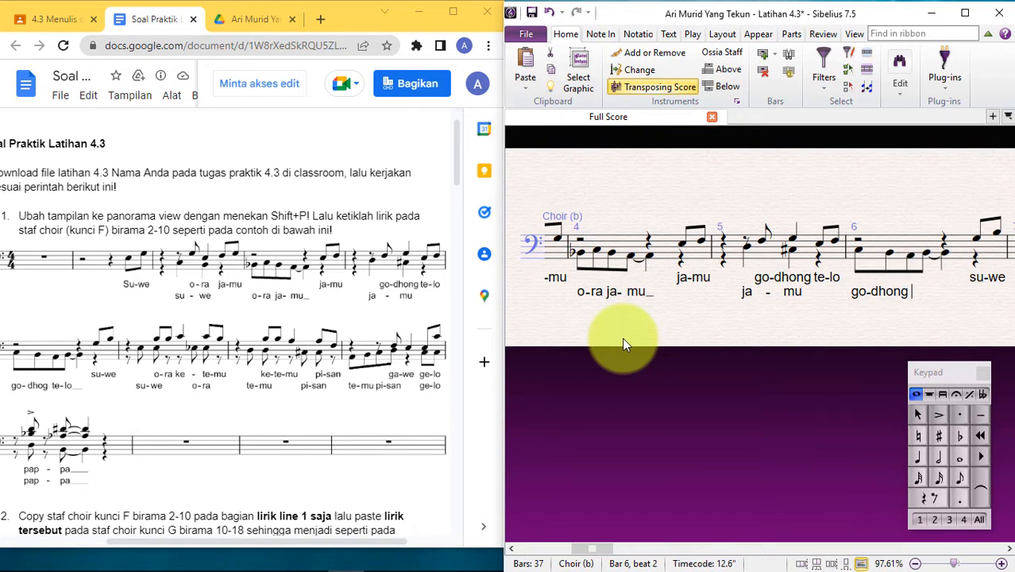
{"action": "type", "text": "te"}
{"action": "key", "text": "space"}
{"action": "type", "text": "lo"}
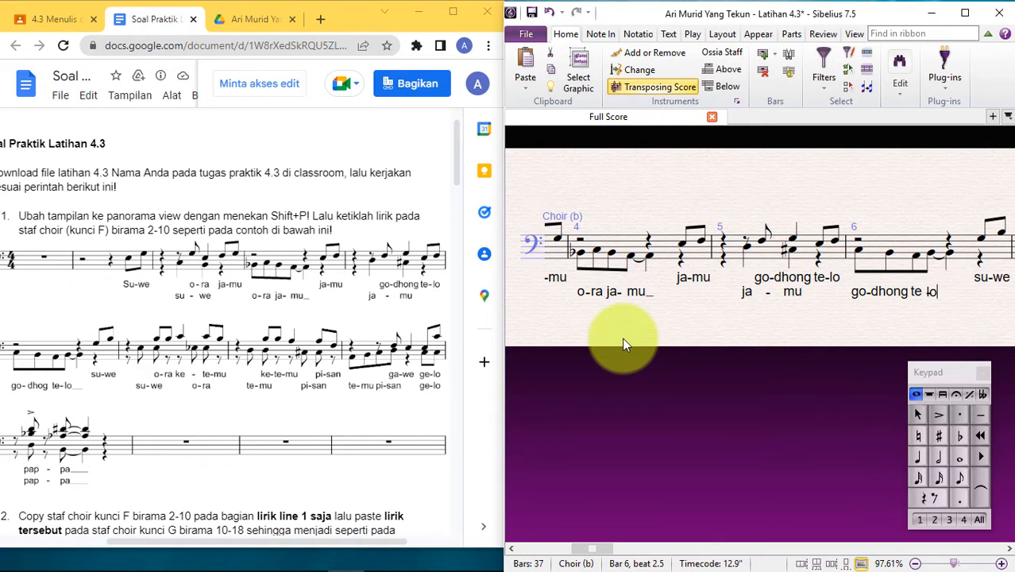
{"action": "key", "text": "space"}
{"action": "key", "text": "space"}
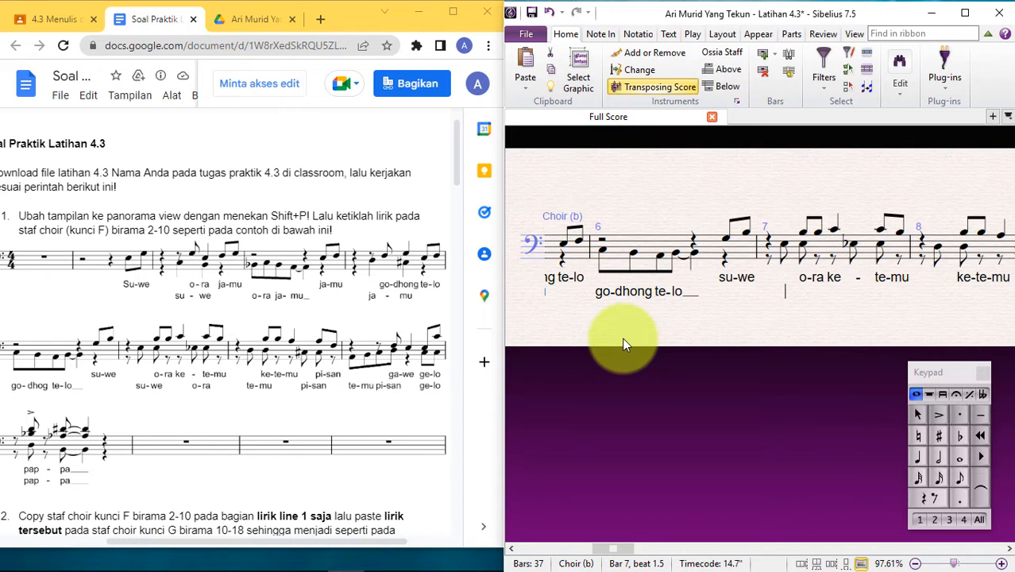
Enter "su-we o-ra" on lyrics line 2 under the lower-voice notes of bar 7.
{"action": "type", "text": "su"}
{"action": "type", "text": "-we"}
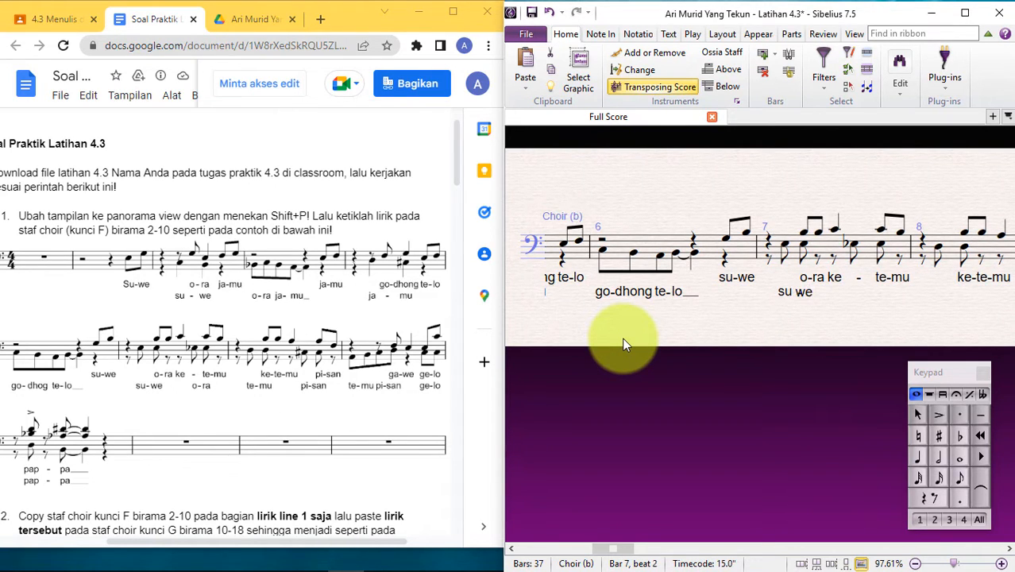
{"action": "key", "text": "space"}
{"action": "type", "text": "o-ra"}
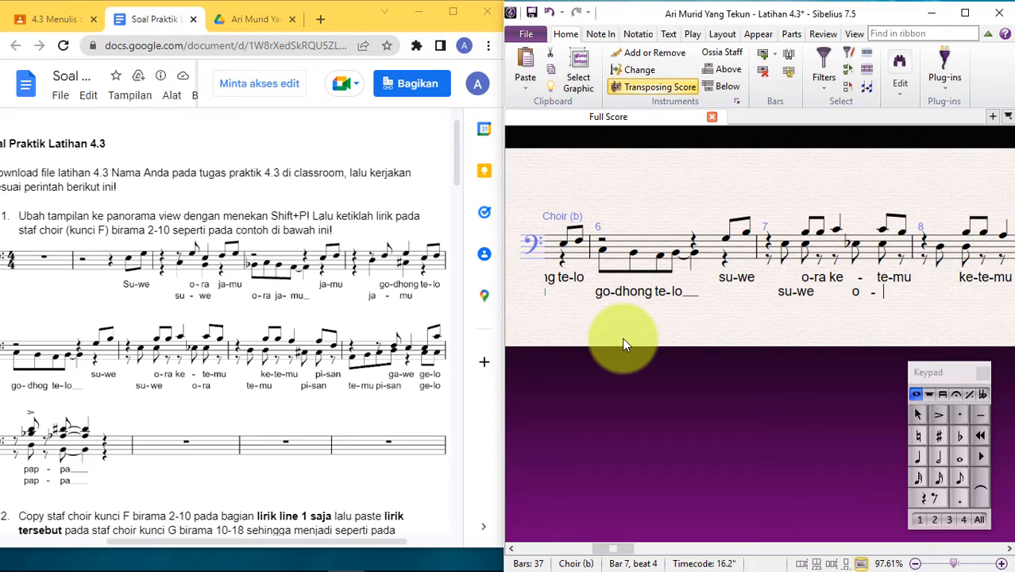
{"action": "key", "text": "space"}
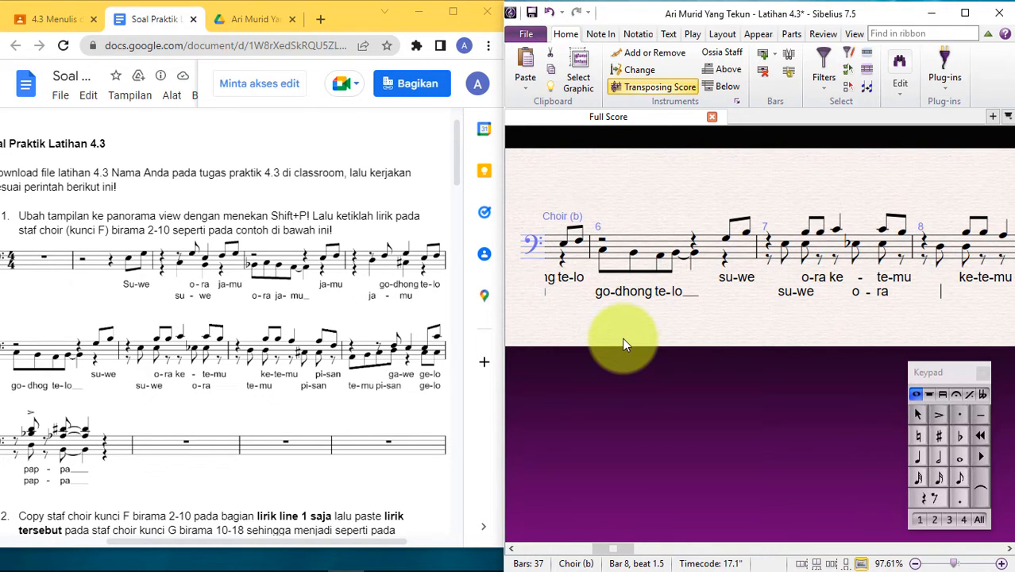
Enter "te-mu pi-san" on lyrics line 2 under the lower-voice notes of bar 8.
{"action": "type", "text": "te-mu"}
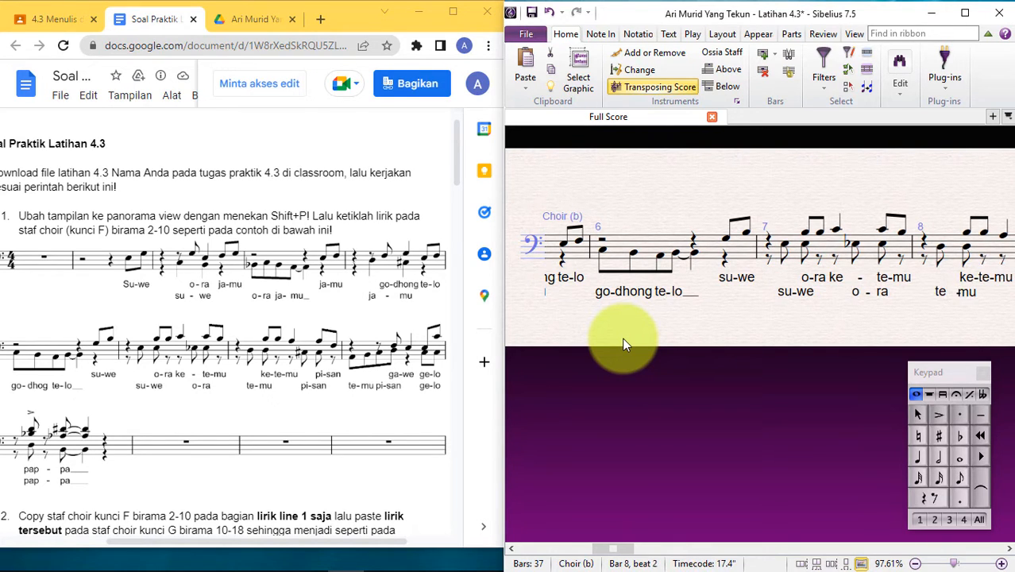
{"action": "key", "text": "space"}
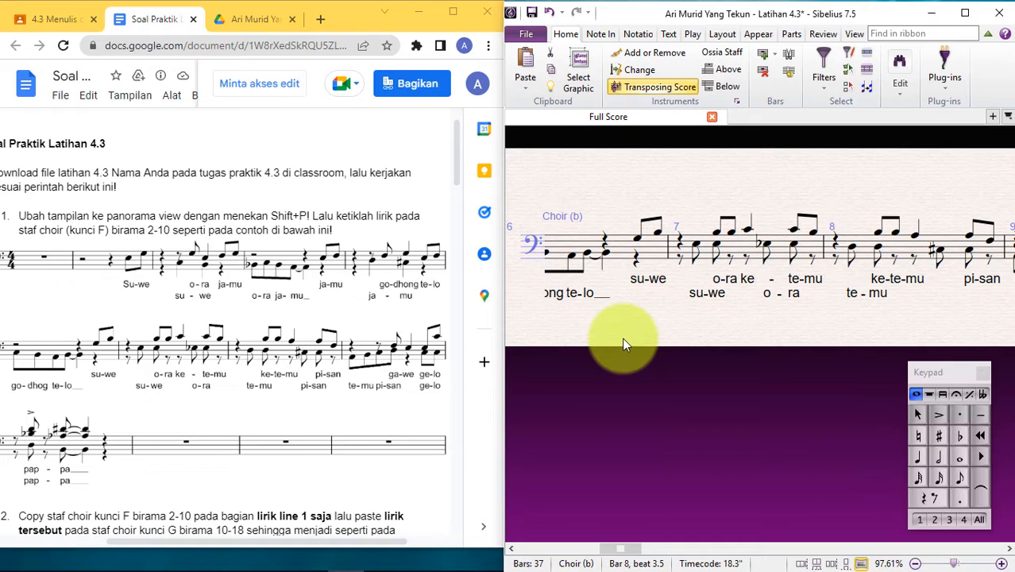
{"action": "type", "text": "pi"}
{"action": "key", "text": "space"}
{"action": "type", "text": "san"}
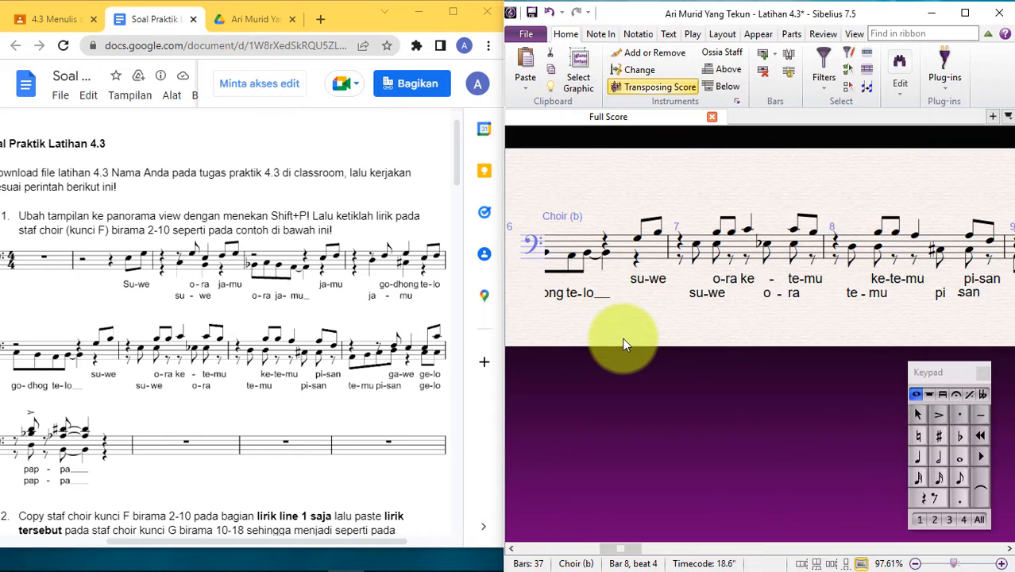
{"action": "key", "text": "space"}
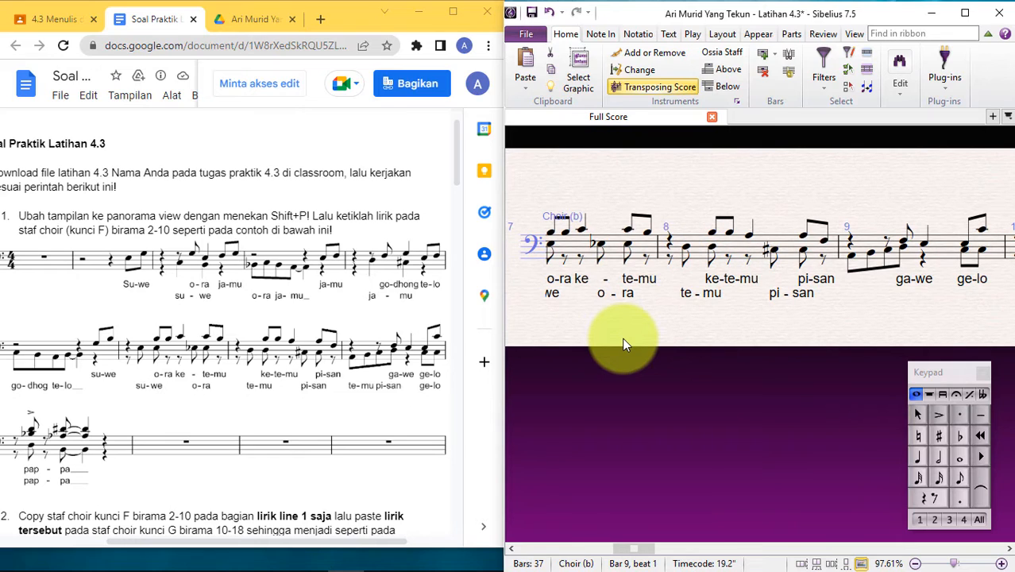
Enter "te-mu pi-san" on lyrics line 2 under the first four lower-voice notes of bar 9.
{"action": "type", "text": "te"}
{"action": "key", "text": "minus"}
{"action": "type", "text": "mu"}
{"action": "key", "text": "space"}
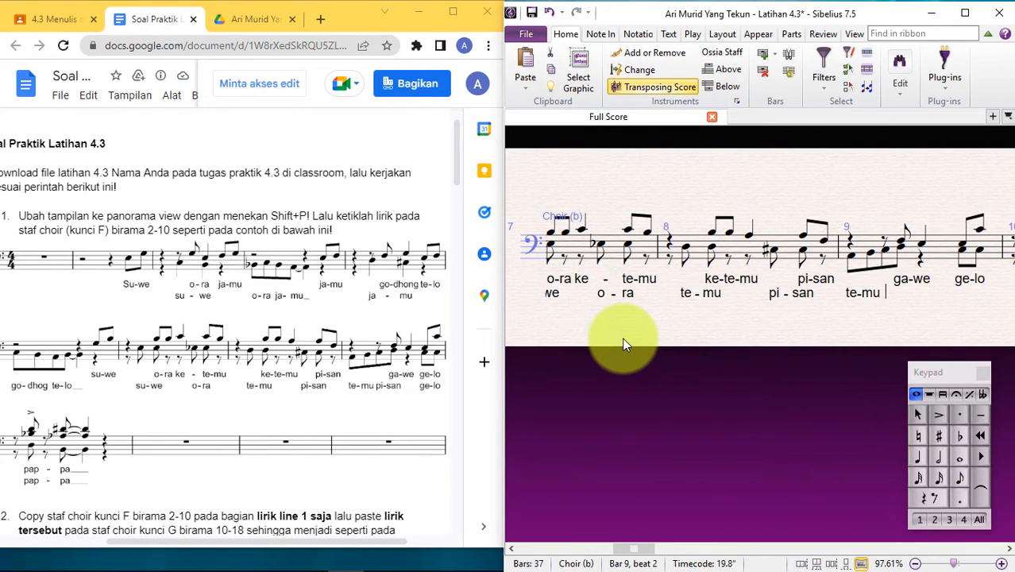
{"action": "type", "text": "pi"}
{"action": "key", "text": "minus"}
{"action": "type", "text": "san"}
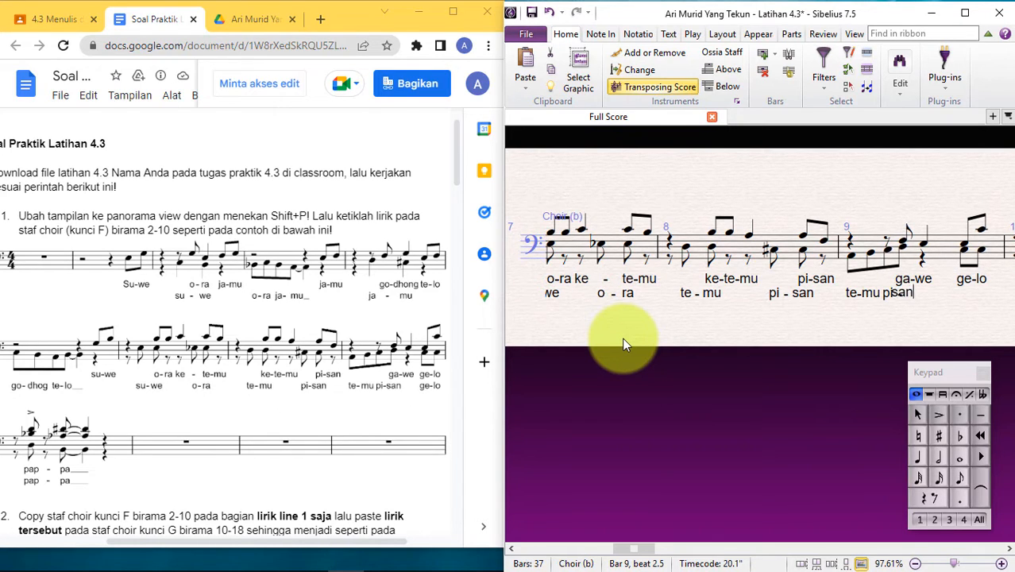
{"action": "key", "text": "space"}
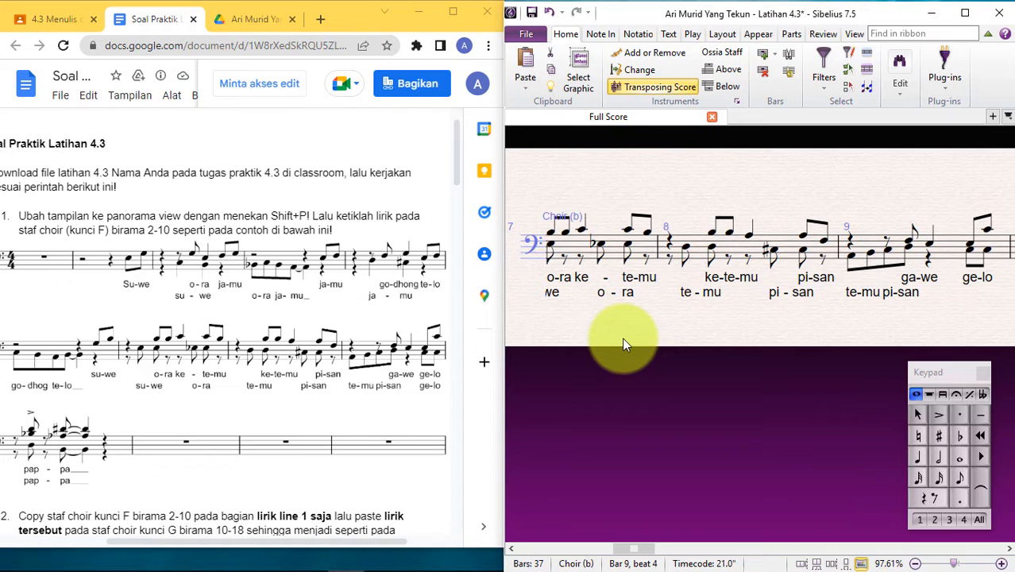
Enter "ge-lo" on lyrics line 2 under the last two lower-voice notes of bar 9.
{"action": "type", "text": "ge"}
{"action": "key", "text": "minus"}
{"action": "type", "text": "lo"}
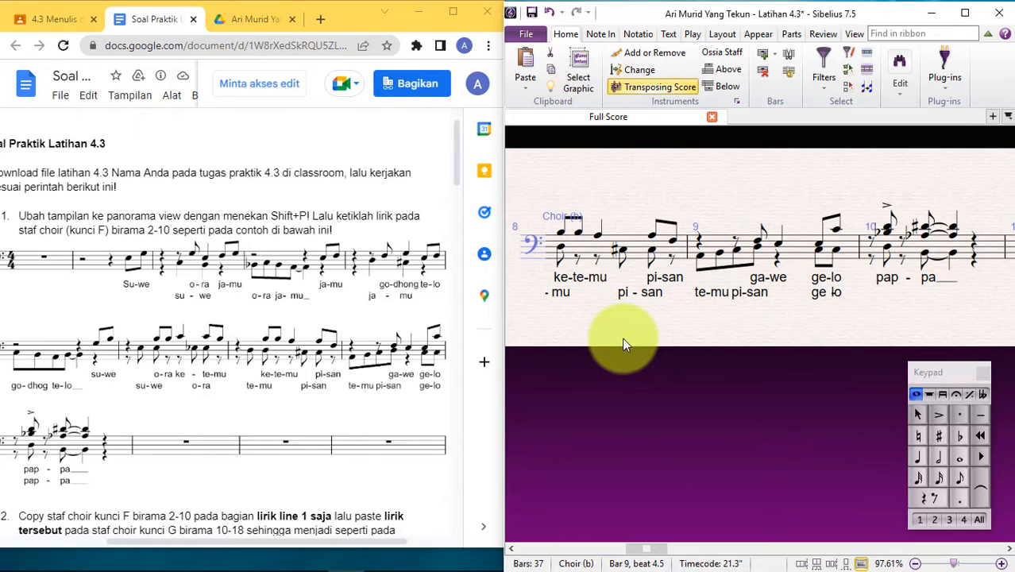
{"action": "key", "text": "space"}
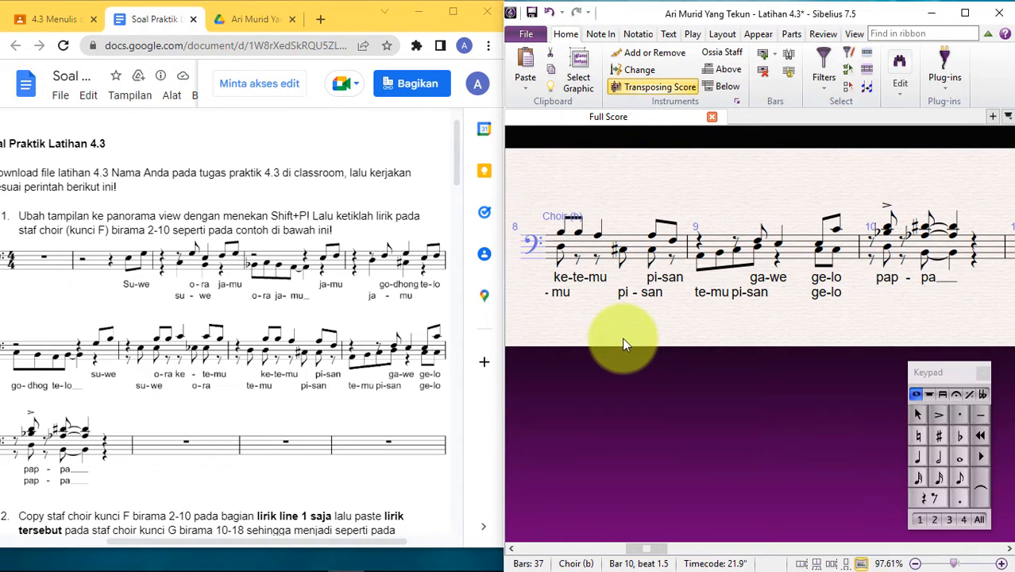
Enter "pap-pa" on lyrics line 2 in bar 10, extending the last syllable across the tied note, and clear the selection.
{"action": "type", "text": "pap"}
{"action": "key", "text": "minus"}
{"action": "type", "text": "pa"}
{"action": "key", "text": "space"}
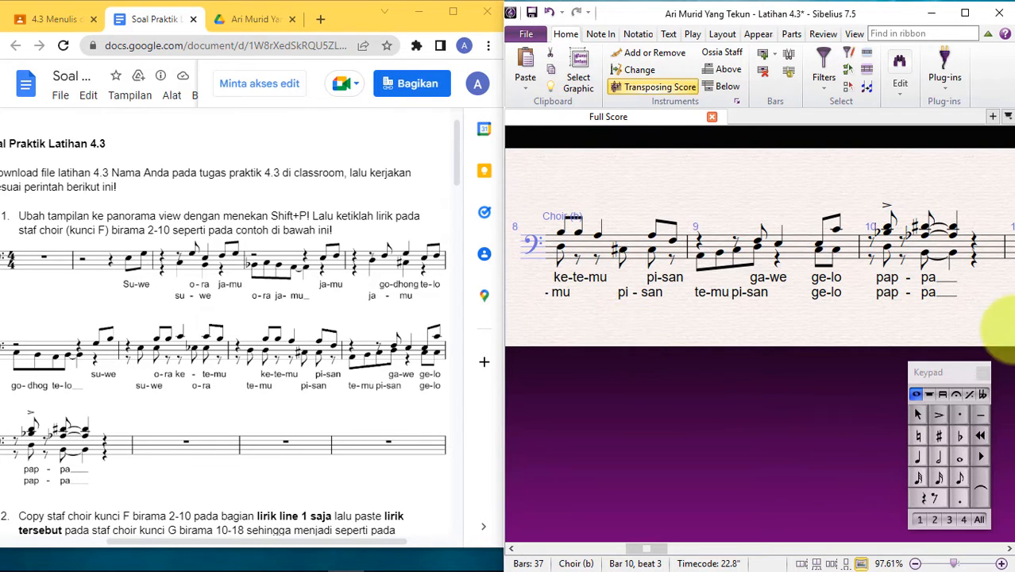
{"action": "left_click", "coordinate": [947, 251]}
{"action": "left_click", "coordinate": [971, 187]}
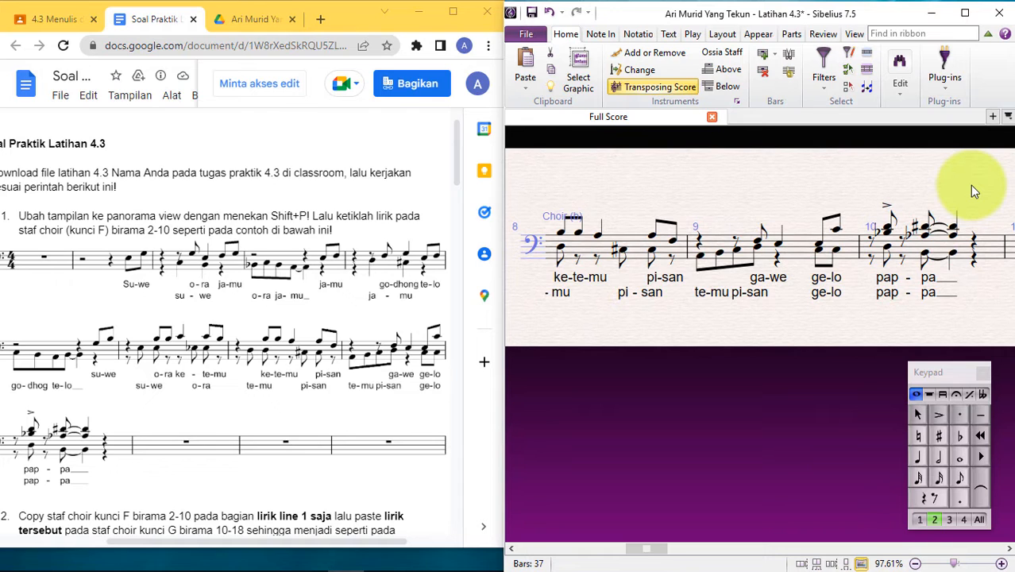
Turn off the staff focus so that all instrument staves are displayed again, and clear the selection in bar 1.
{"action": "scroll", "coordinate": [695, 195], "scroll_direction": "left", "scroll_amount": 5}
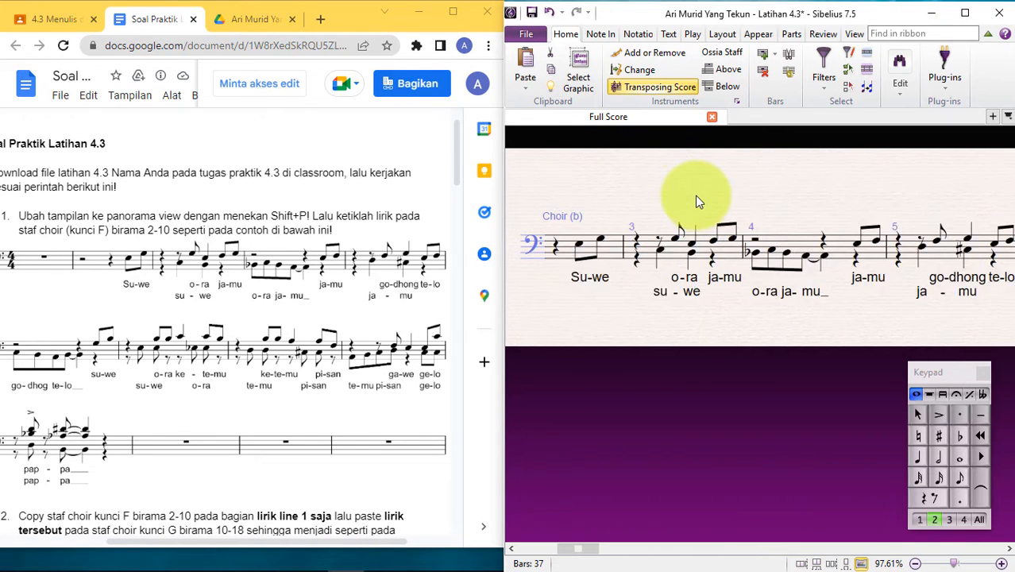
{"action": "scroll", "coordinate": [694, 195], "scroll_direction": "left", "scroll_amount": 3}
{"action": "left_click", "coordinate": [800, 253]}
{"action": "key", "text": "ctrl+alt+l"}
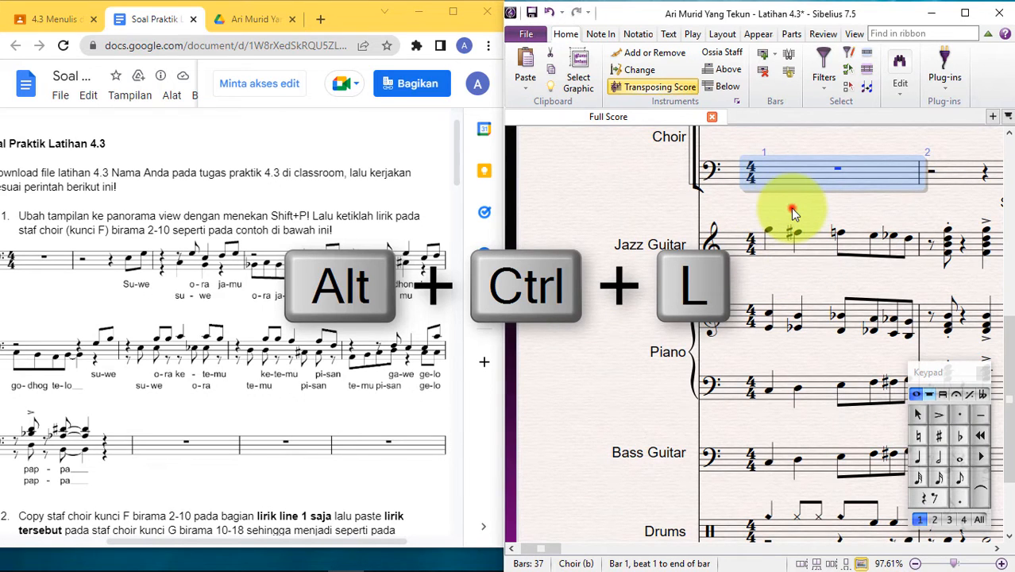
{"action": "left_click", "coordinate": [791, 213]}
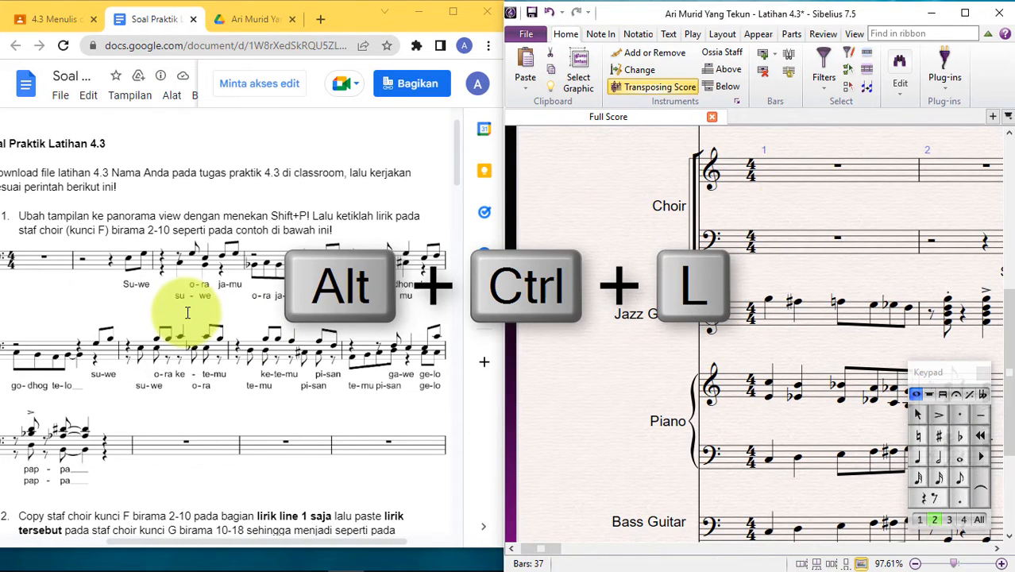
Focus the panorama view on only the treble-clef and bass-clef Choir staves, as needed for exercise 2.
{"action": "scroll", "coordinate": [187, 312], "scroll_direction": "down", "scroll_amount": 3}
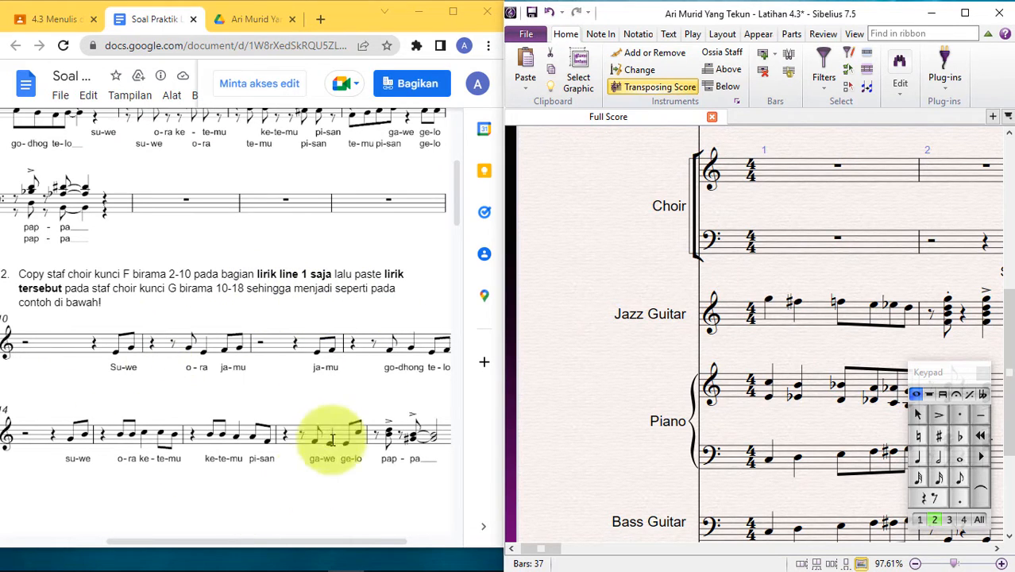
{"action": "left_click", "coordinate": [782, 205]}
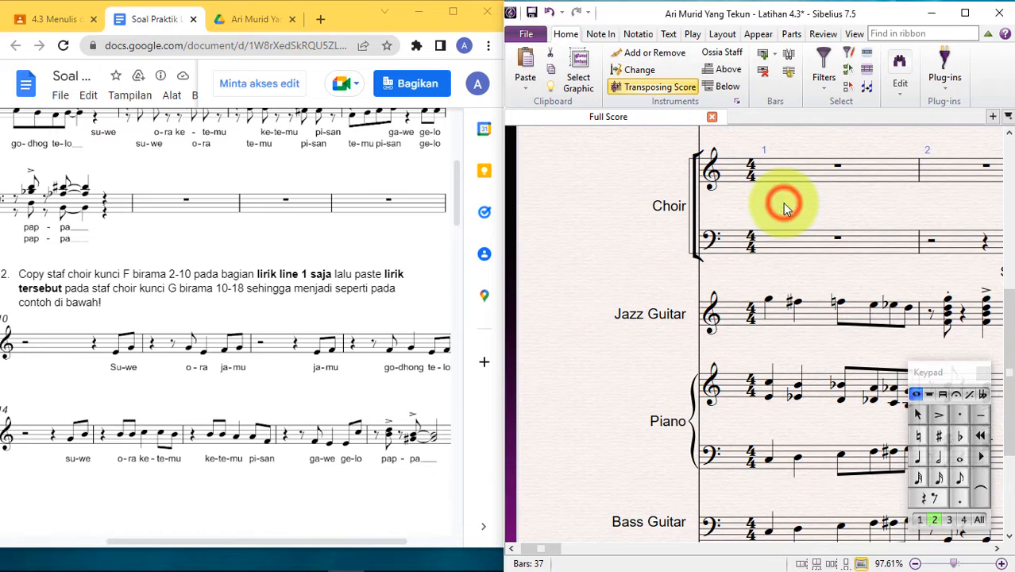
{"action": "scroll", "coordinate": [791, 212], "scroll_direction": "right", "scroll_amount": 2}
{"action": "scroll", "coordinate": [791, 212], "scroll_direction": "left", "scroll_amount": 1}
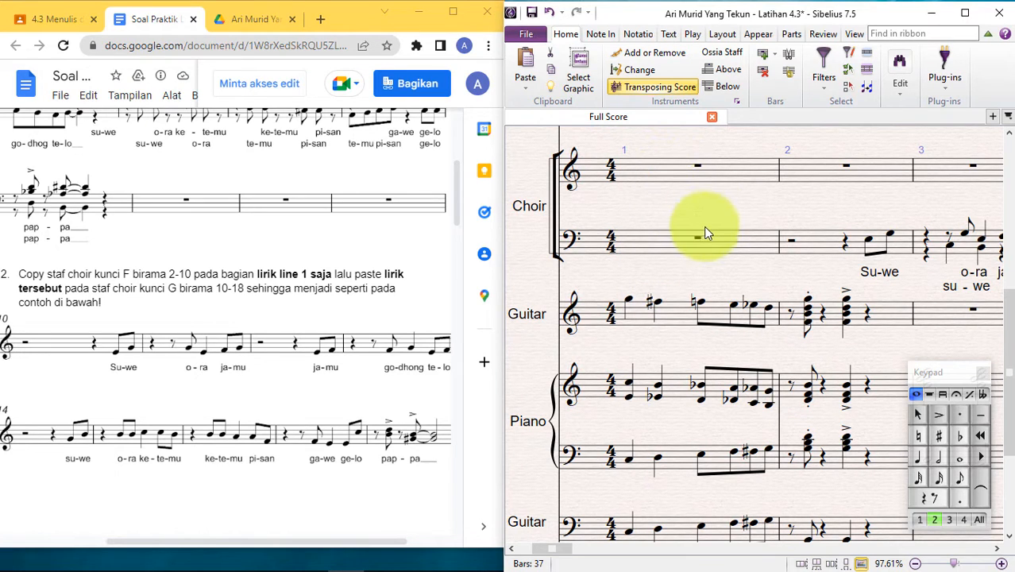
{"action": "left_click", "coordinate": [647, 170]}
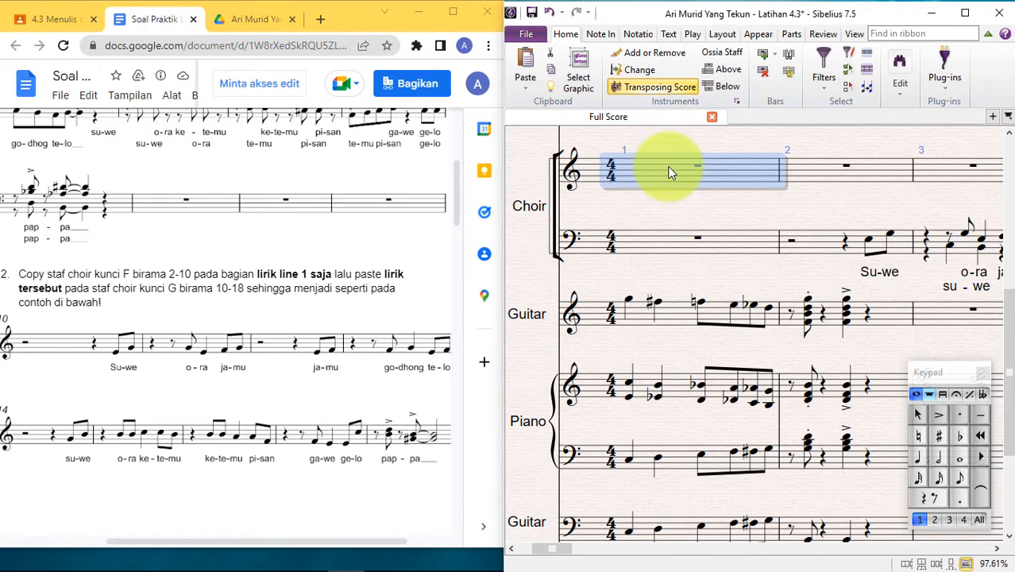
{"action": "left_click", "coordinate": [658, 245], "text": "shift"}
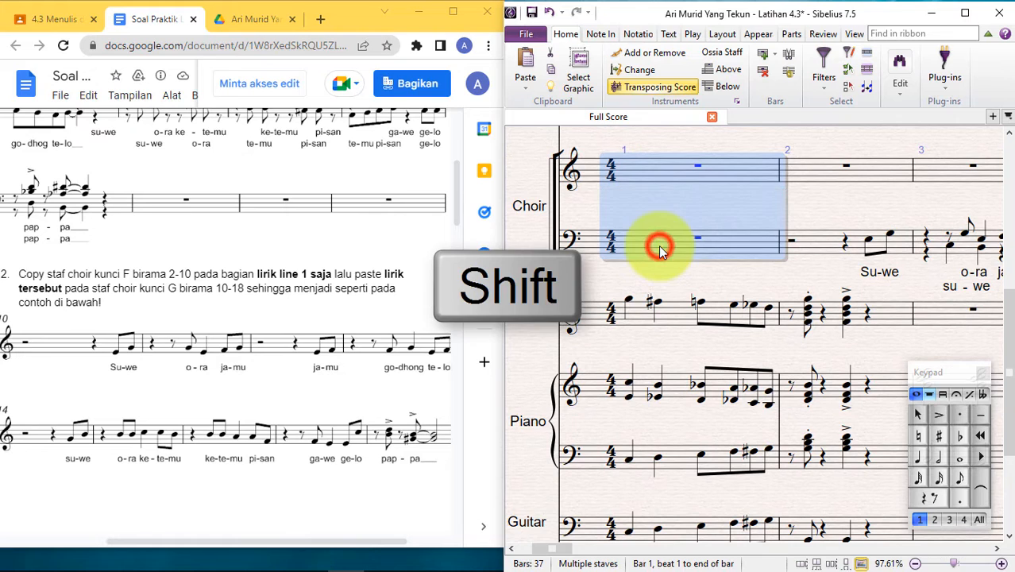
{"action": "key", "text": "ctrl+alt+f"}
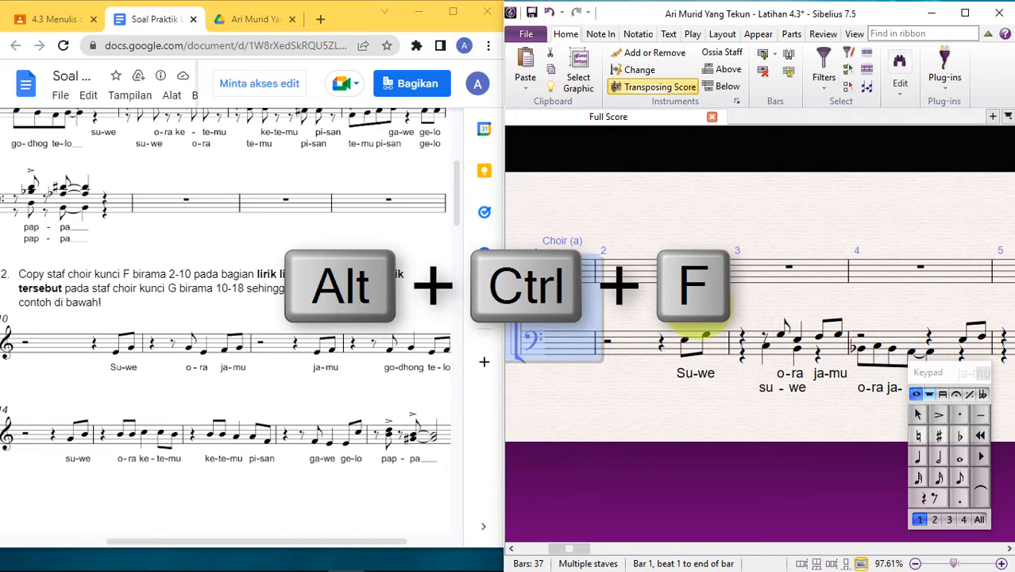
{"action": "key", "text": "Escape"}
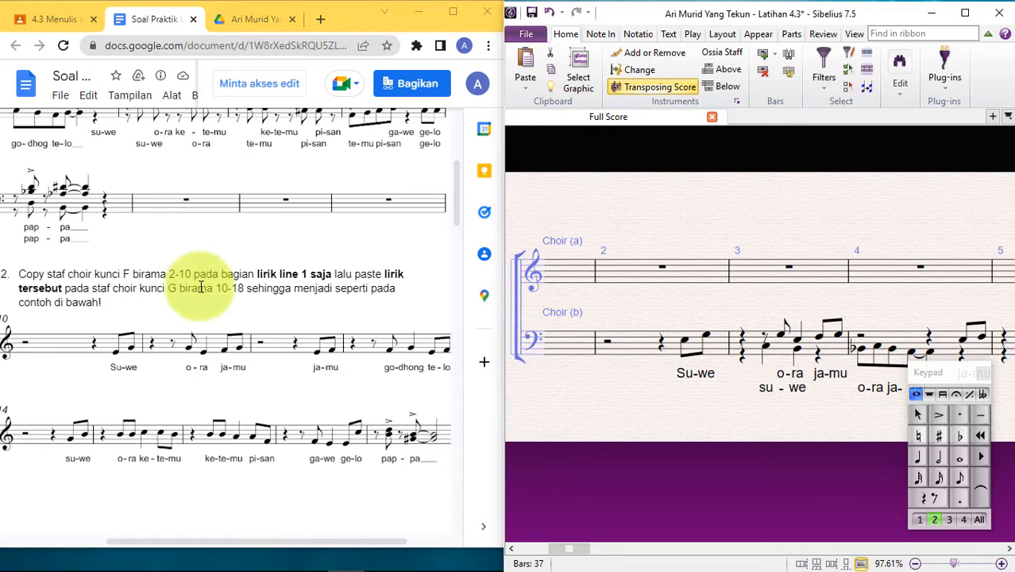
Select the bass-clef Choir passage from the first note of bar 2 through the last tied chord of bar 10.
{"action": "left_click", "coordinate": [700, 311]}
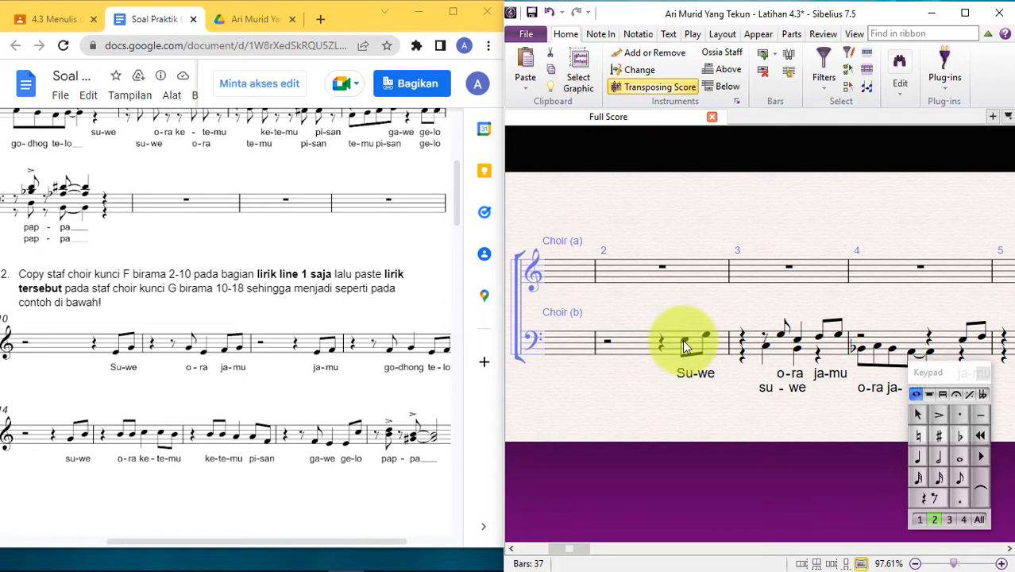
{"action": "left_click", "coordinate": [684, 345]}
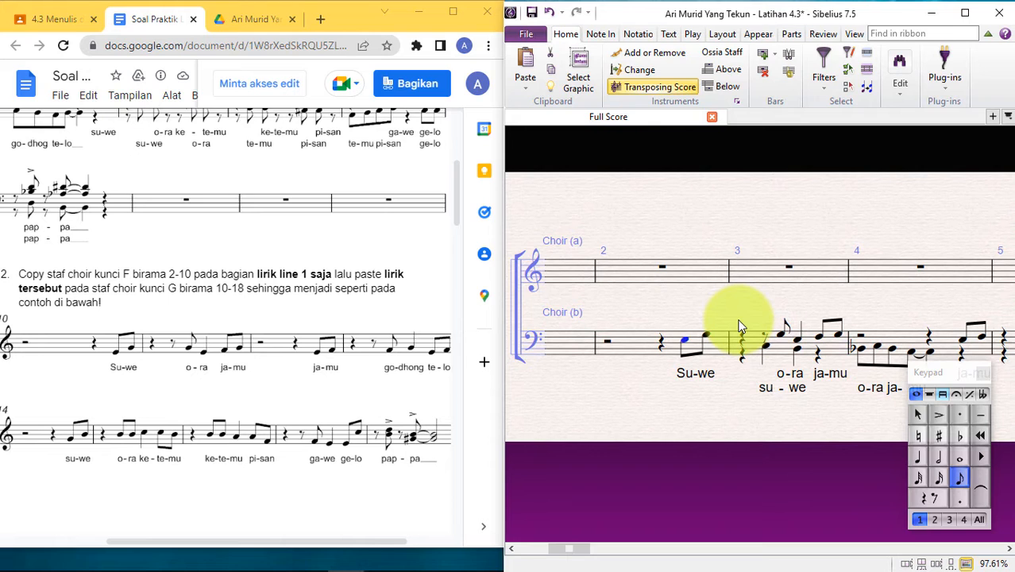
{"action": "scroll", "coordinate": [739, 325], "scroll_direction": "right", "scroll_amount": 10}
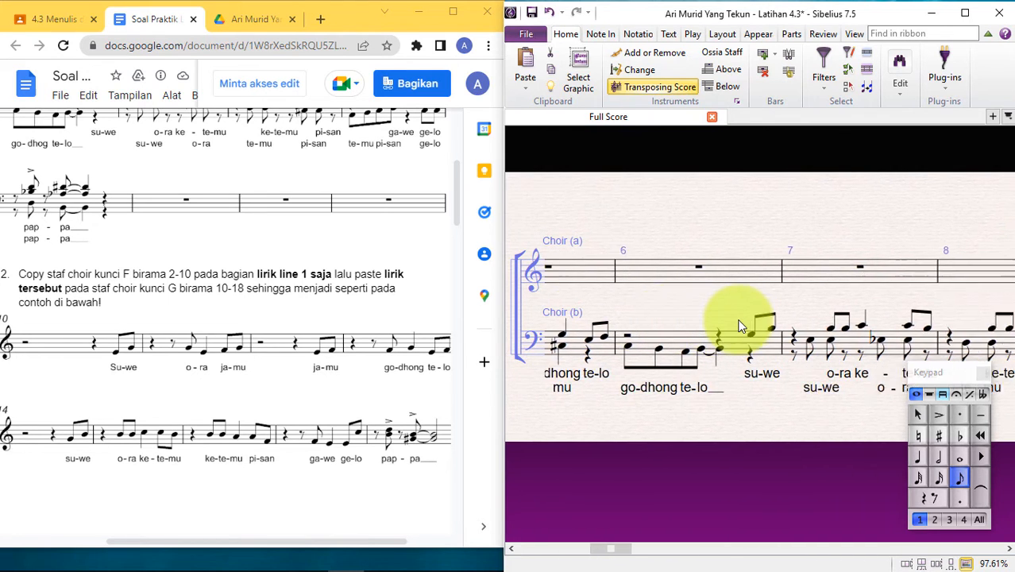
{"action": "scroll", "coordinate": [738, 325], "scroll_direction": "right", "scroll_amount": 5}
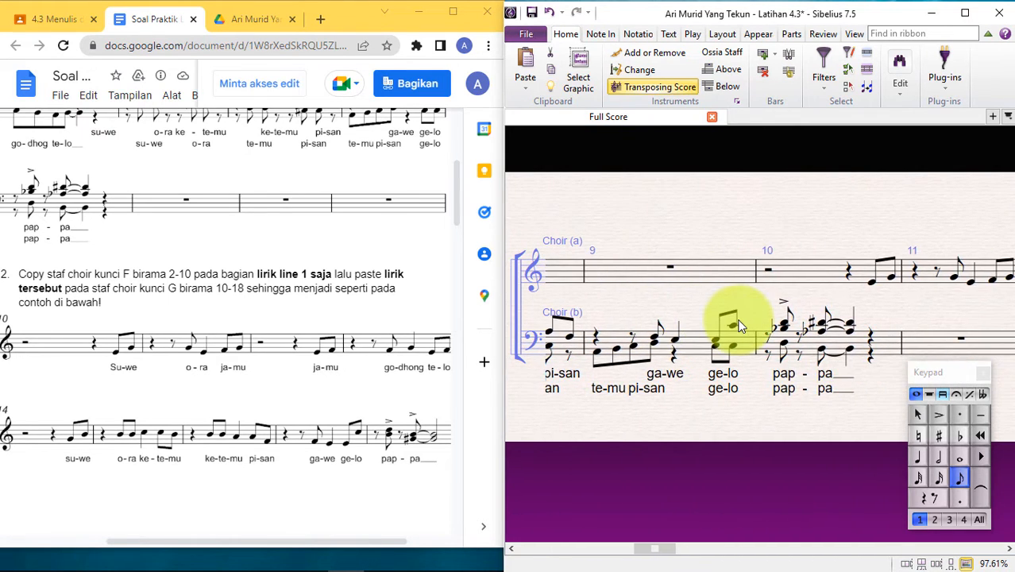
{"action": "left_click", "coordinate": [849, 318], "text": "shift"}
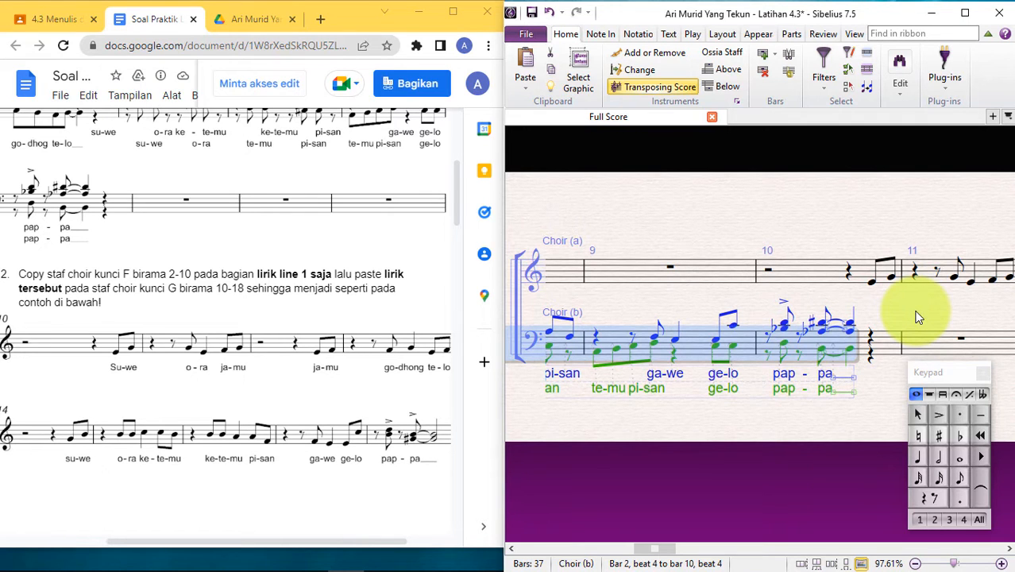
{"action": "scroll", "coordinate": [895, 317], "scroll_direction": "left", "scroll_amount": 10}
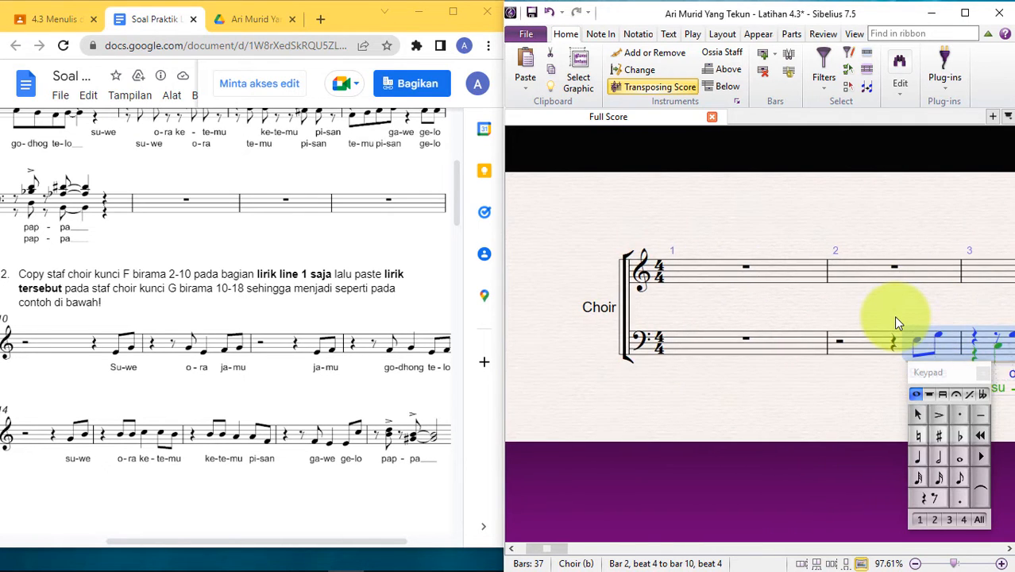
{"action": "scroll", "coordinate": [893, 315], "scroll_direction": "right", "scroll_amount": 10}
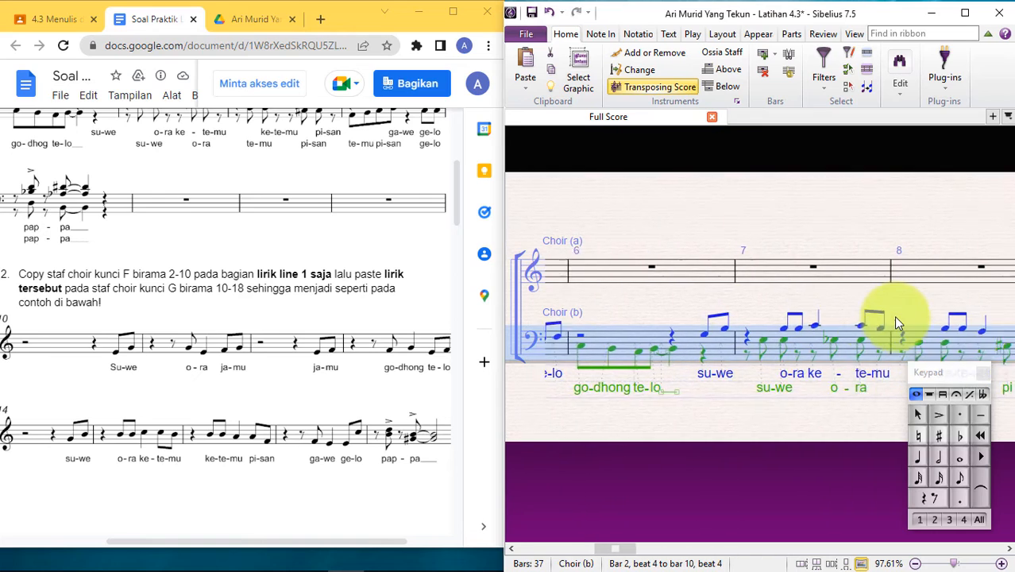
{"action": "scroll", "coordinate": [893, 315], "scroll_direction": "right", "scroll_amount": 8}
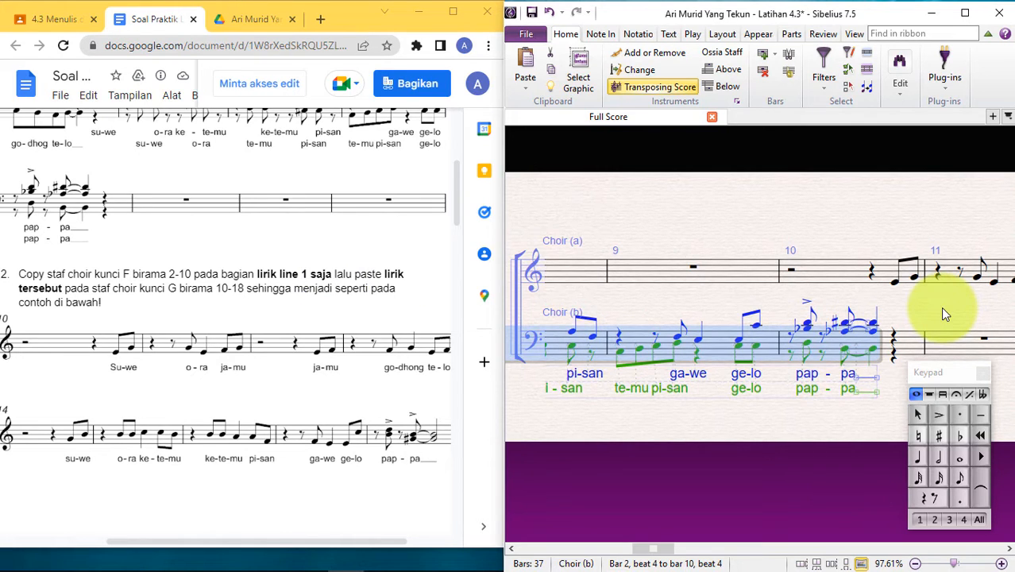
Filter the selected bass-clef Choir passage to Voice 1.
{"action": "left_click", "coordinate": [823, 77]}
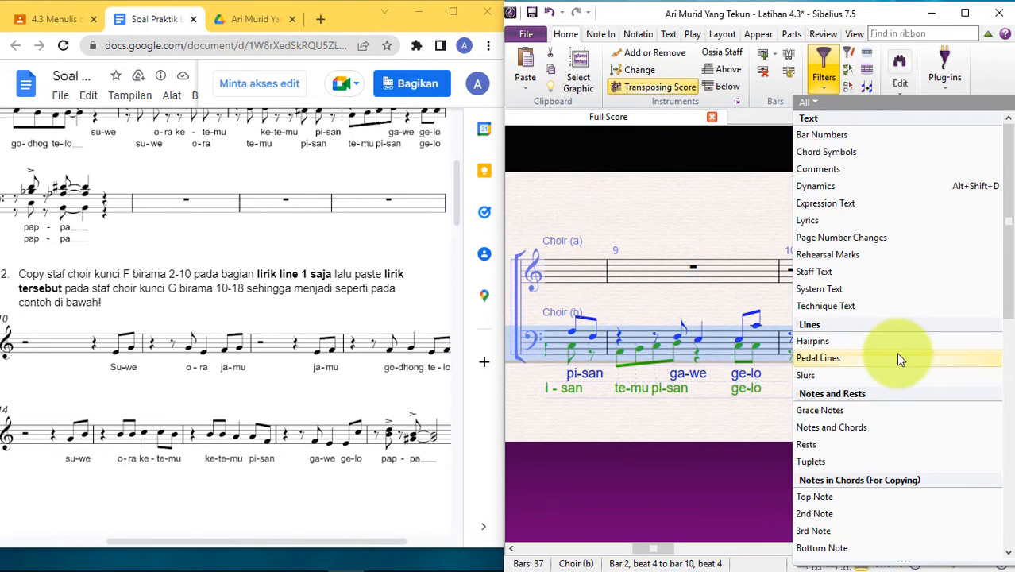
{"action": "scroll", "coordinate": [895, 352], "scroll_direction": "down", "scroll_amount": 3}
{"action": "scroll", "coordinate": [897, 358], "scroll_direction": "down", "scroll_amount": 3}
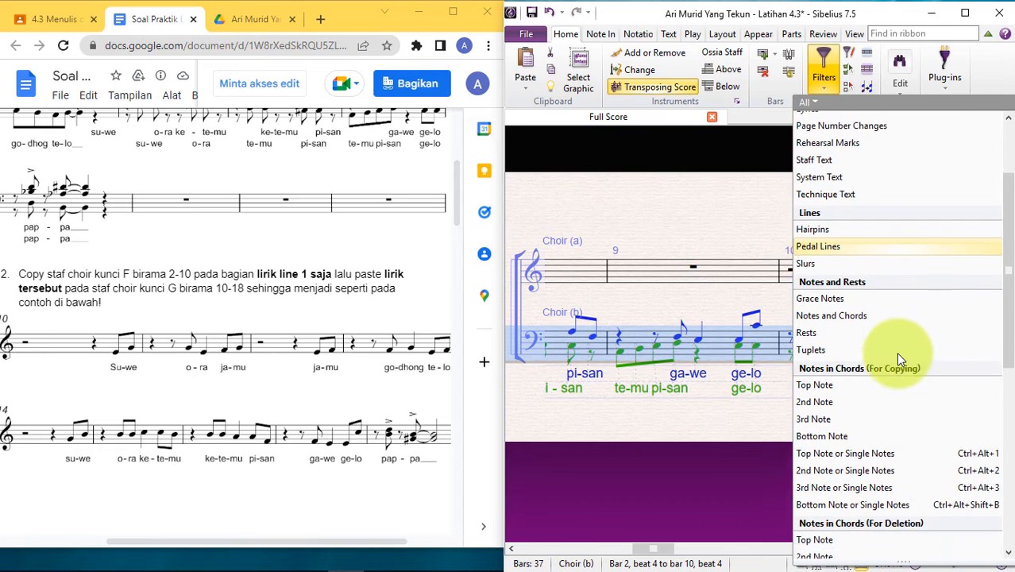
{"action": "scroll", "coordinate": [897, 357], "scroll_direction": "up", "scroll_amount": 1}
{"action": "scroll", "coordinate": [896, 352], "scroll_direction": "down", "scroll_amount": 6}
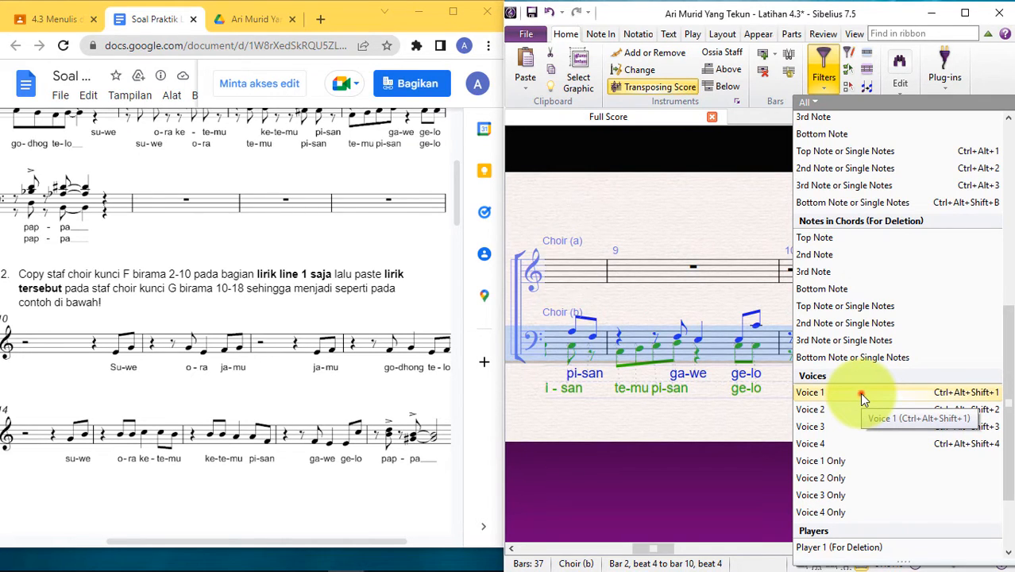
{"action": "left_click", "coordinate": [859, 392]}
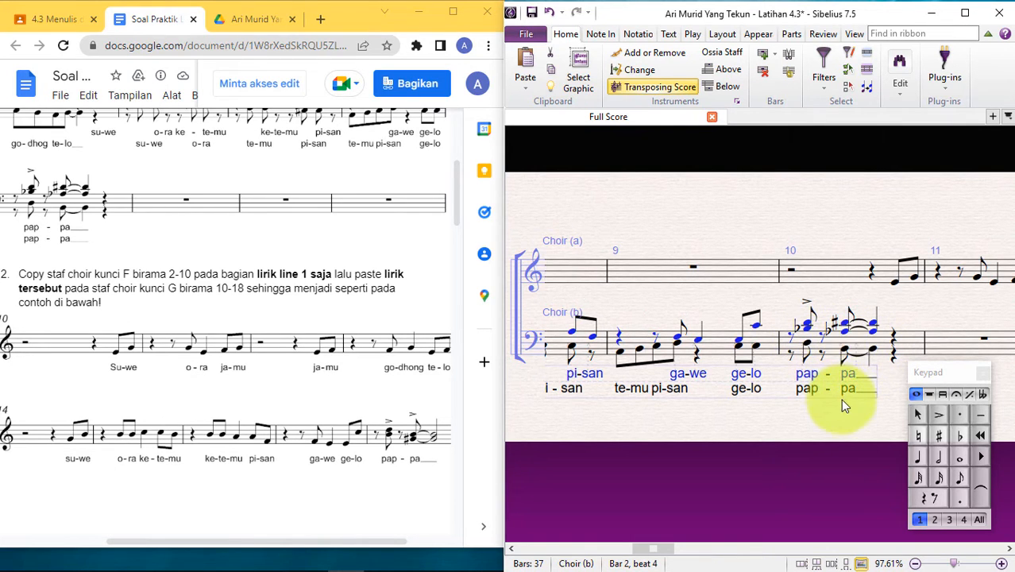
Filter the Voice 1 selection down to Lyrics and copy the line 1 lyrics.
{"action": "left_click", "coordinate": [823, 83]}
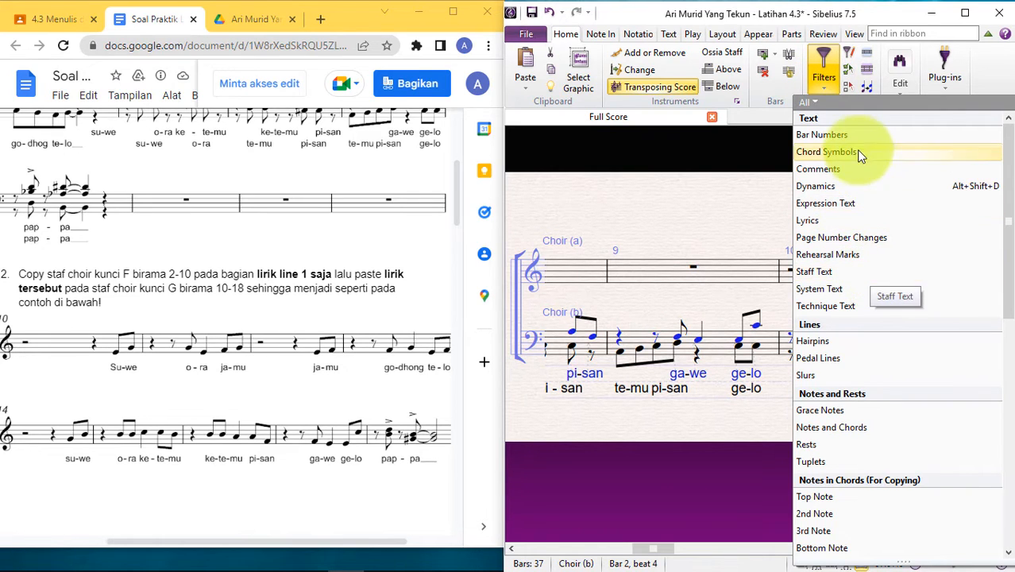
{"action": "left_click", "coordinate": [849, 220]}
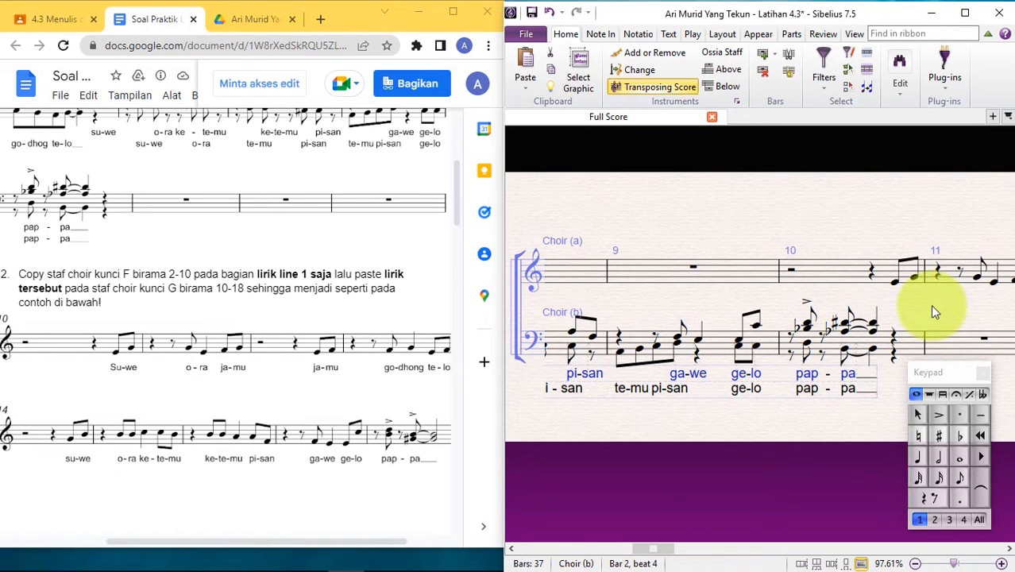
{"action": "key", "text": "ctrl+c"}
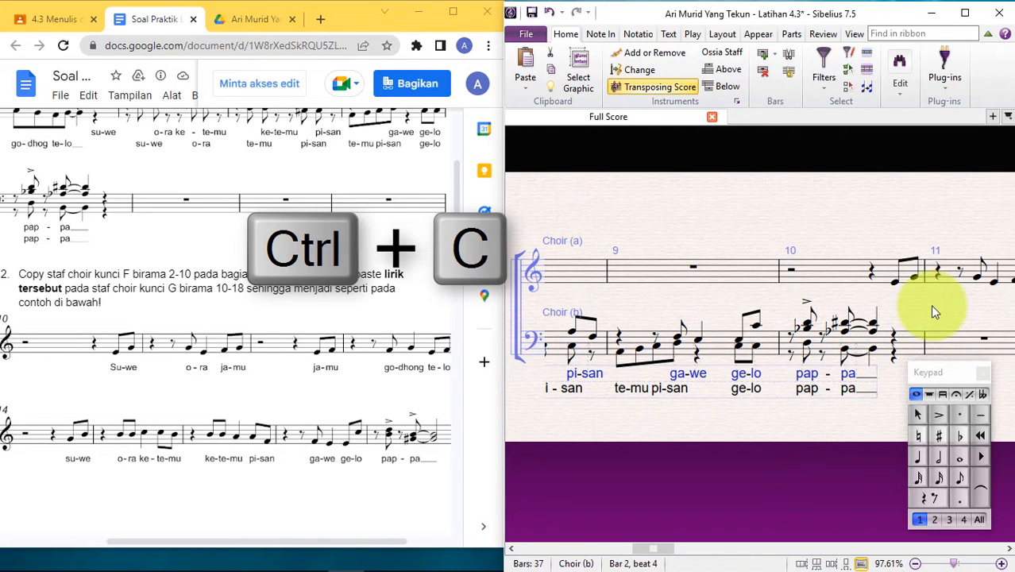
Paste the copied lyrics onto the treble-clef Choir staff starting at the first note of bar 10, and review them through bar 18.
{"action": "left_click", "coordinate": [892, 280]}
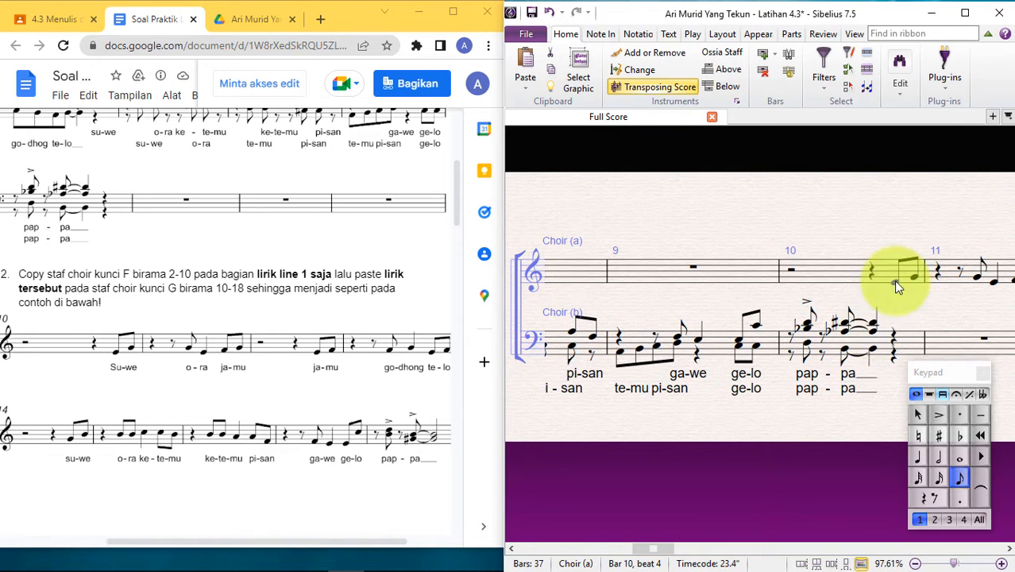
{"action": "left_click", "coordinate": [895, 284]}
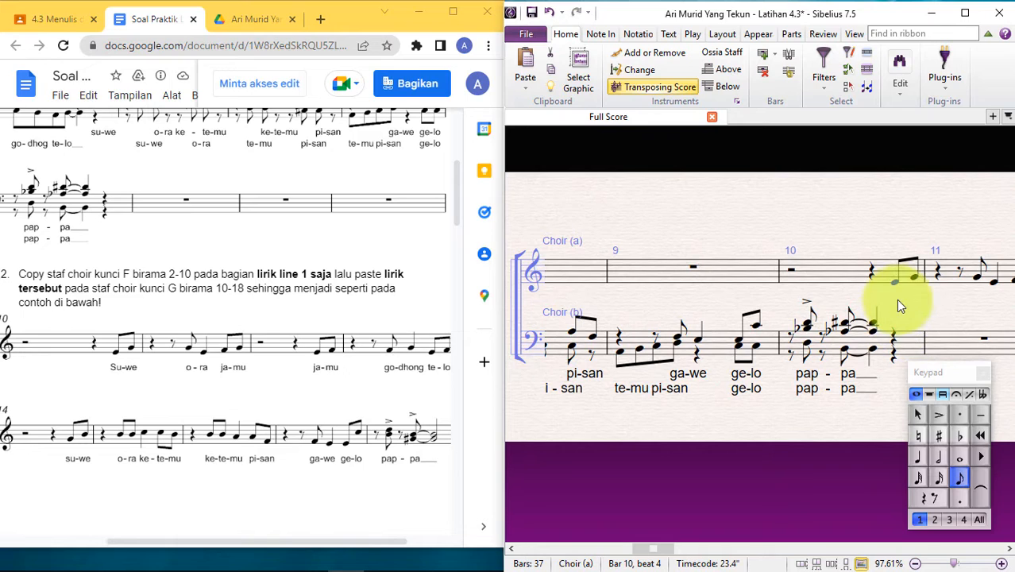
{"action": "key", "text": "ctrl+v"}
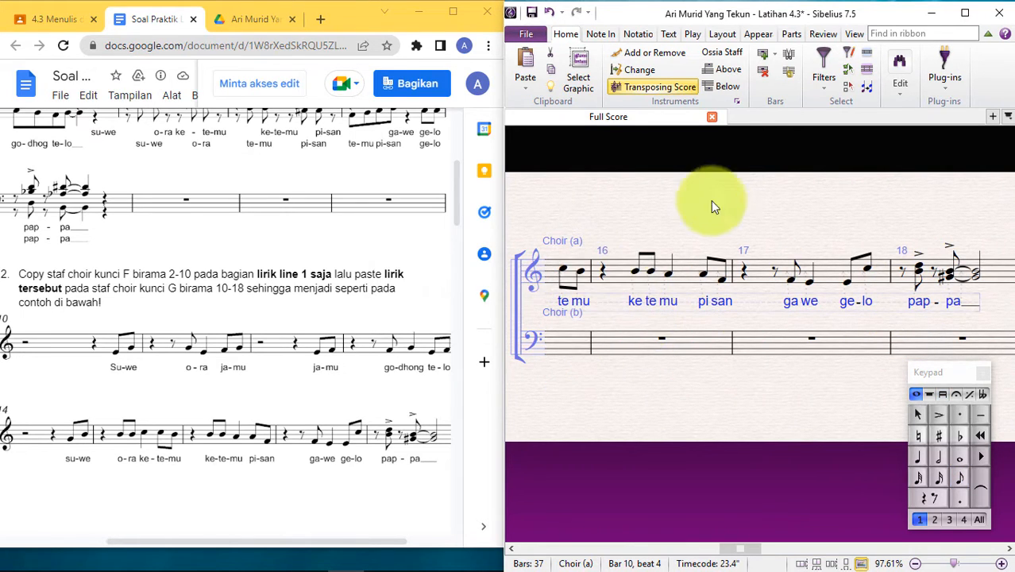
{"action": "key", "text": "Escape"}
{"action": "scroll", "coordinate": [746, 201], "scroll_direction": "up", "scroll_amount": 6}
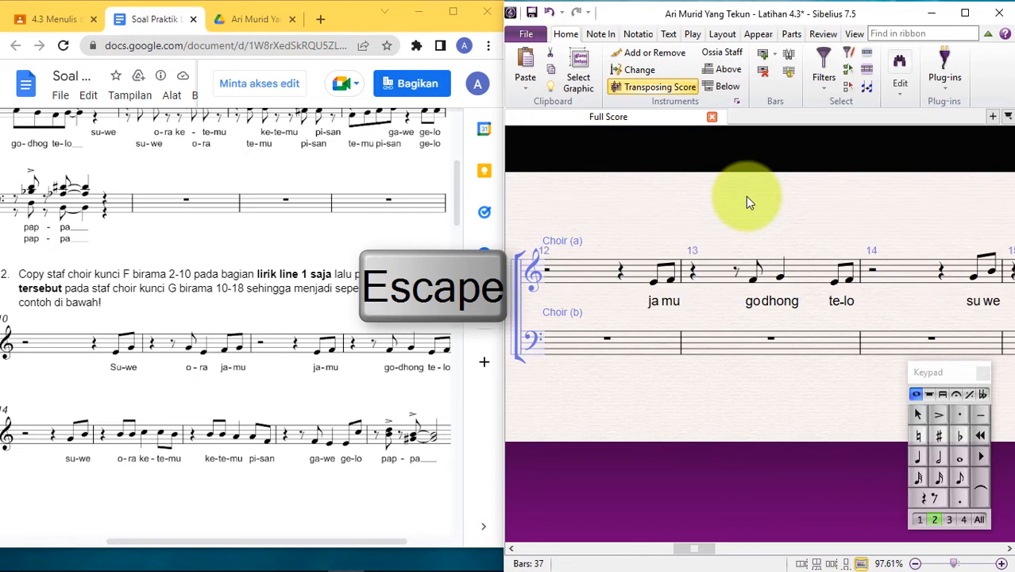
{"action": "scroll", "coordinate": [746, 201], "scroll_direction": "up", "scroll_amount": 3}
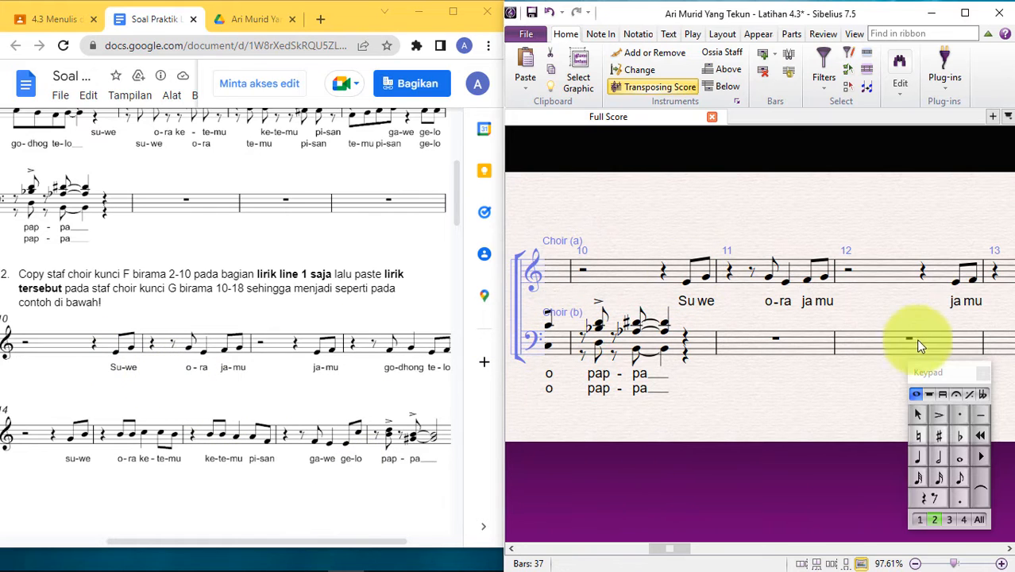
{"action": "scroll", "coordinate": [874, 314], "scroll_direction": "right", "scroll_amount": 10}
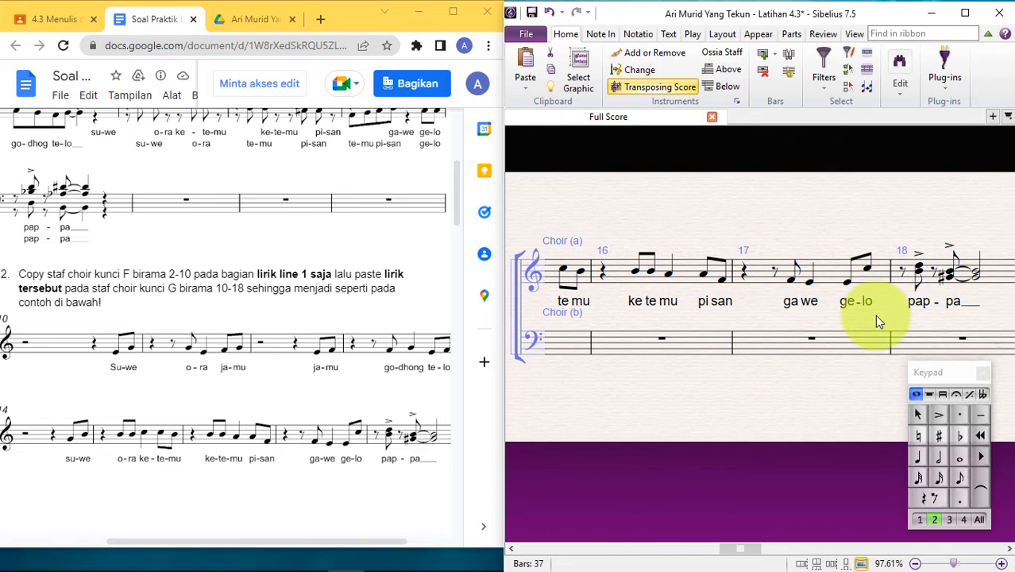
Review the pasted treble-clef Choir lyrics and turn off Focus on Staves to show all instrument staves.
{"action": "scroll", "coordinate": [874, 315], "scroll_direction": "right", "scroll_amount": 5}
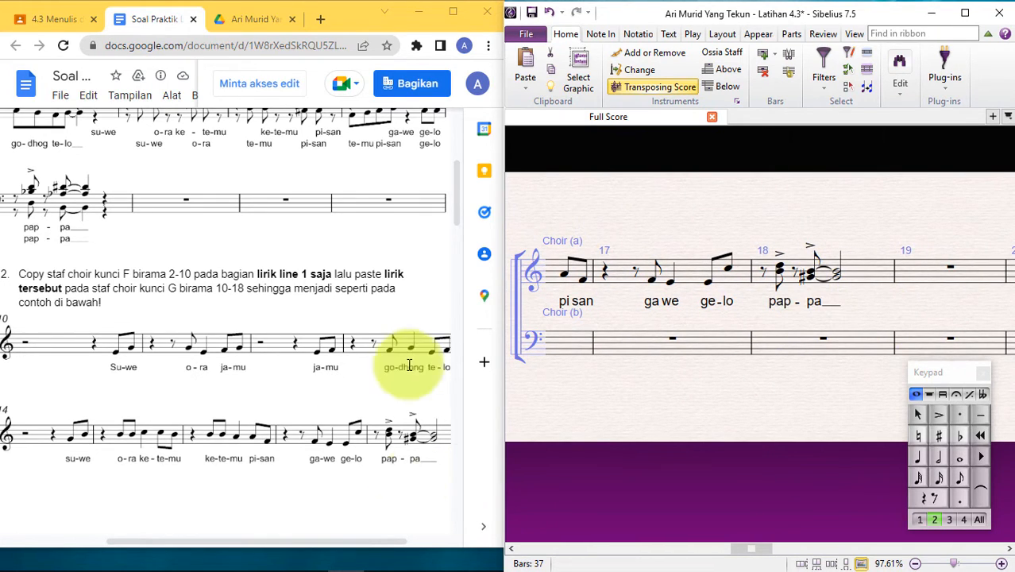
{"action": "left_click", "coordinate": [720, 226]}
{"action": "scroll", "coordinate": [720, 226], "scroll_direction": "left", "scroll_amount": 10}
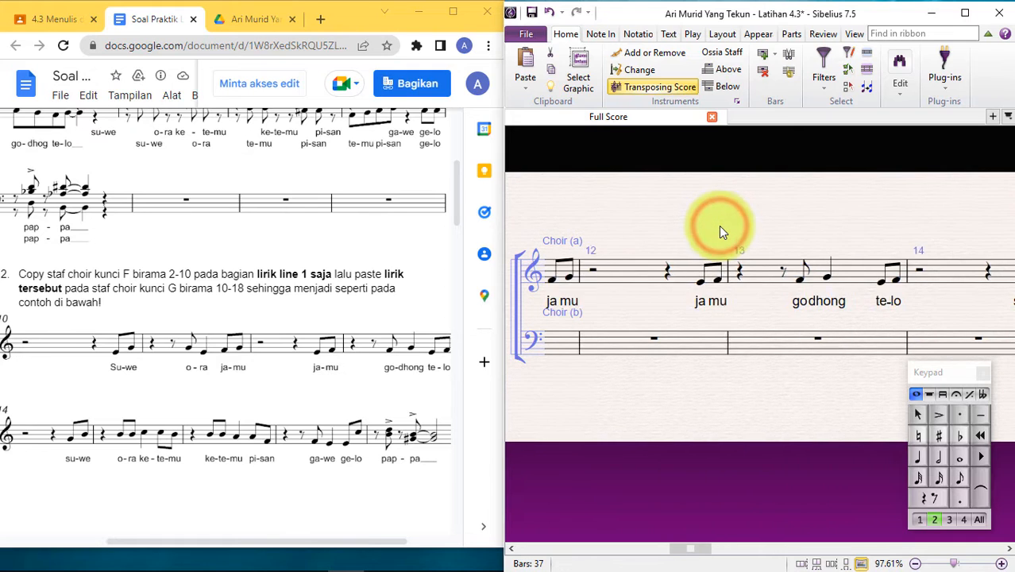
{"action": "scroll", "coordinate": [718, 226], "scroll_direction": "left", "scroll_amount": 3}
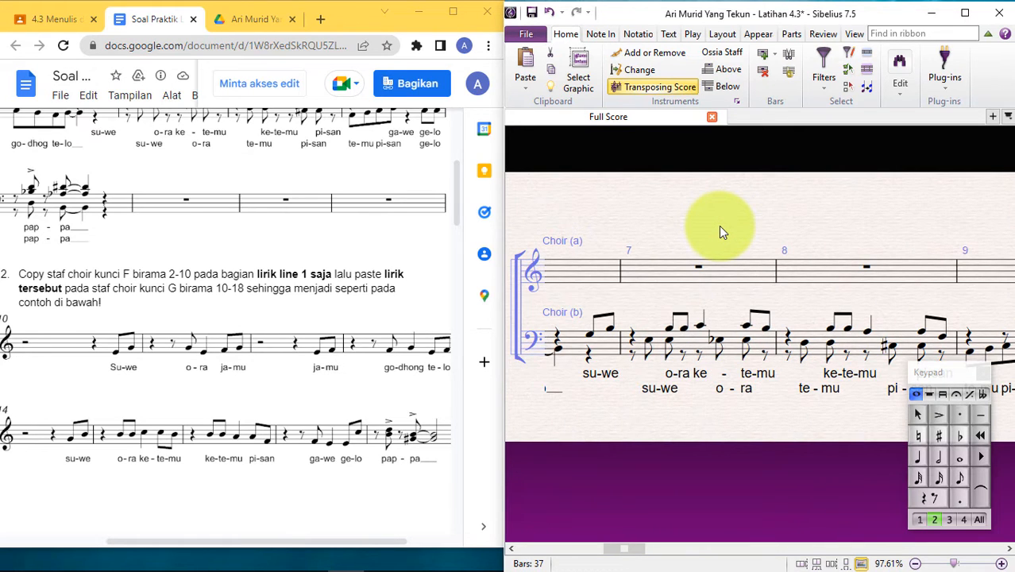
{"action": "key", "text": "ctrl+alt+f"}
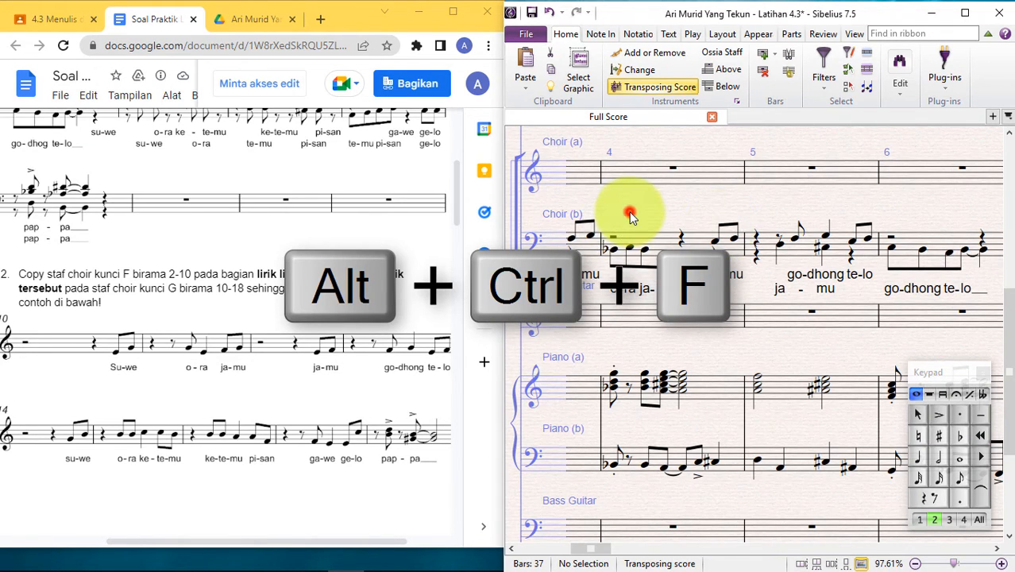
{"action": "scroll", "coordinate": [630, 216], "scroll_direction": "left", "scroll_amount": 5}
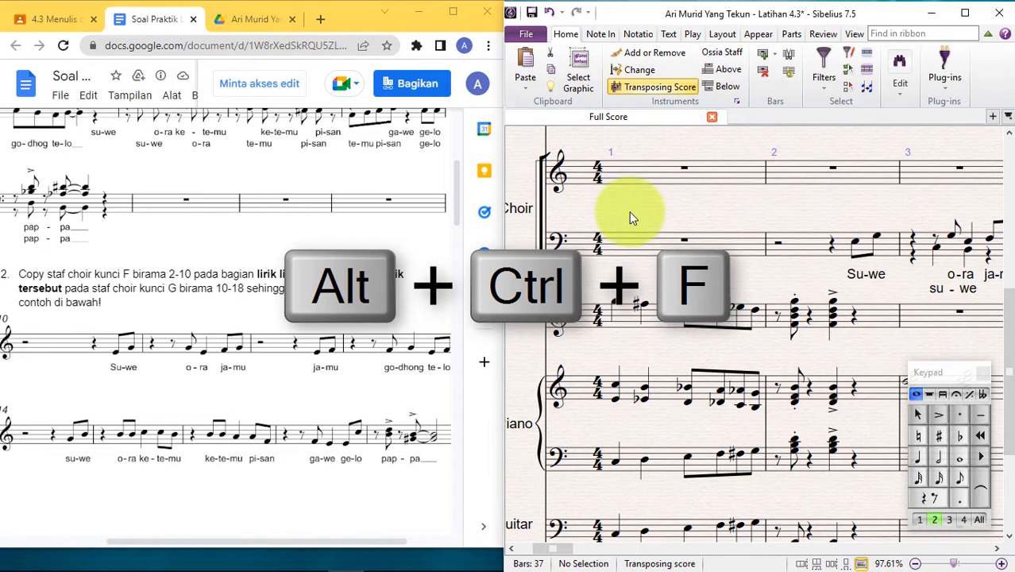
{"action": "scroll", "coordinate": [616, 213], "scroll_direction": "up", "scroll_amount": 4}
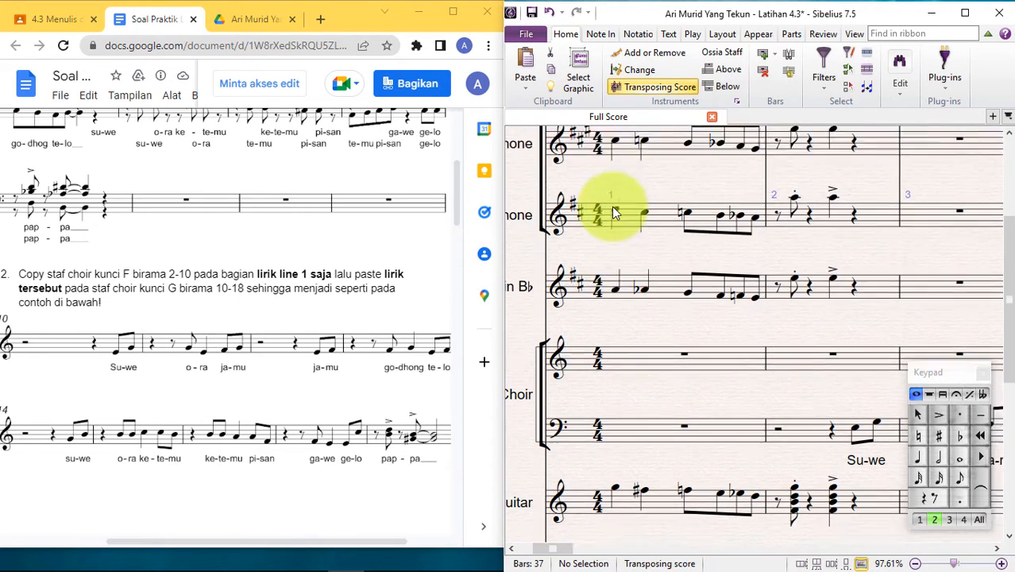
{"action": "scroll", "coordinate": [611, 206], "scroll_direction": "down", "scroll_amount": 2}
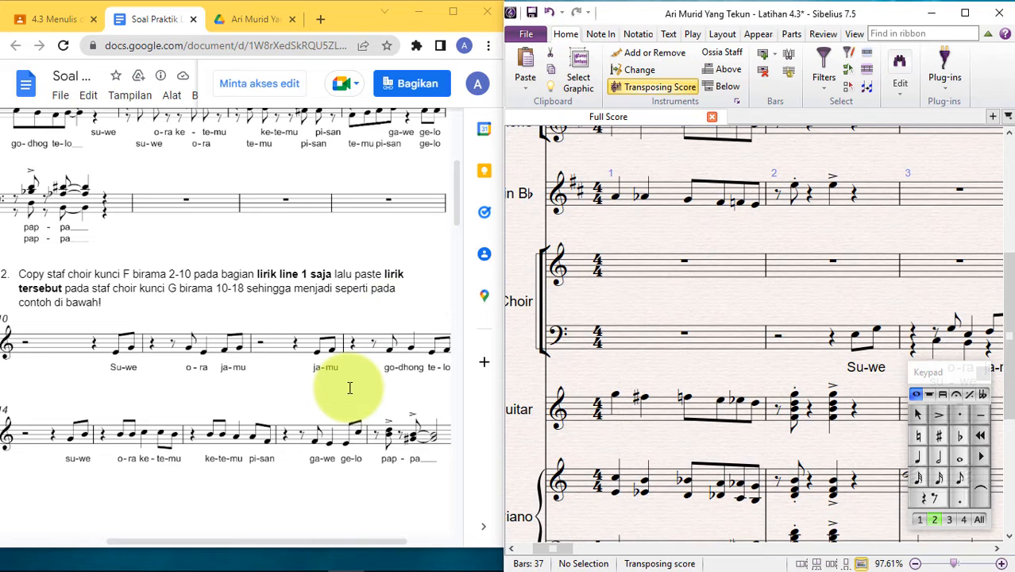
Read exercise 3 on copying the bar 10-17 lyrics to bars 26-33, and locate bar 10 on the treble-clef Choir staff.
{"action": "scroll", "coordinate": [350, 387], "scroll_direction": "down", "scroll_amount": 3}
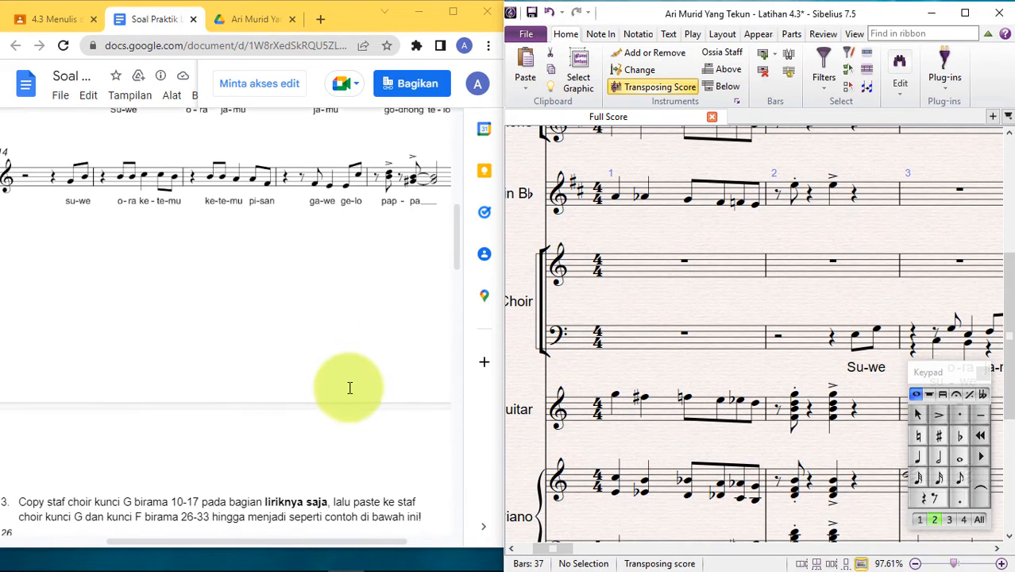
{"action": "scroll", "coordinate": [349, 387], "scroll_direction": "down", "scroll_amount": 4}
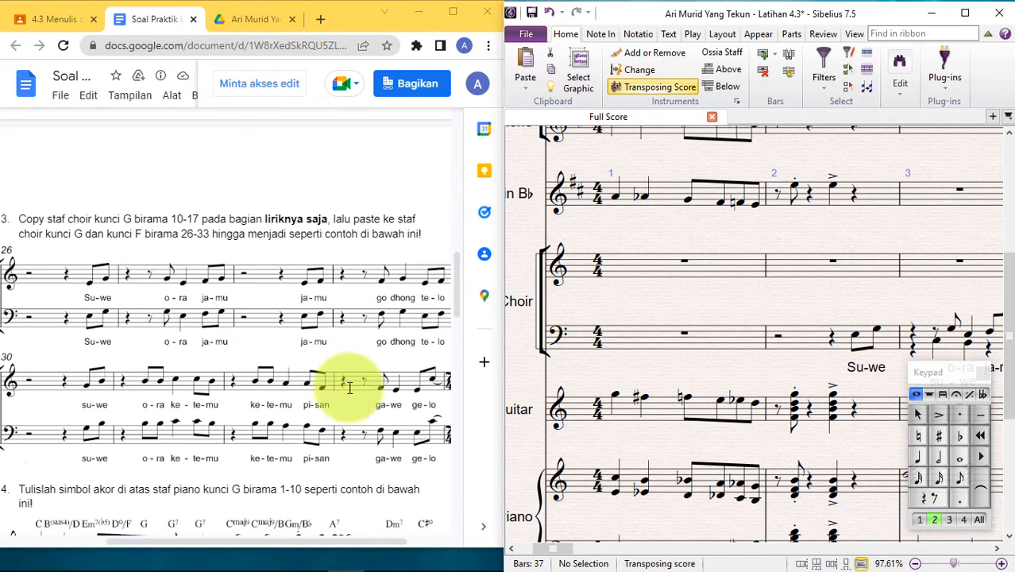
{"action": "scroll", "coordinate": [349, 387], "scroll_direction": "left", "scroll_amount": 1}
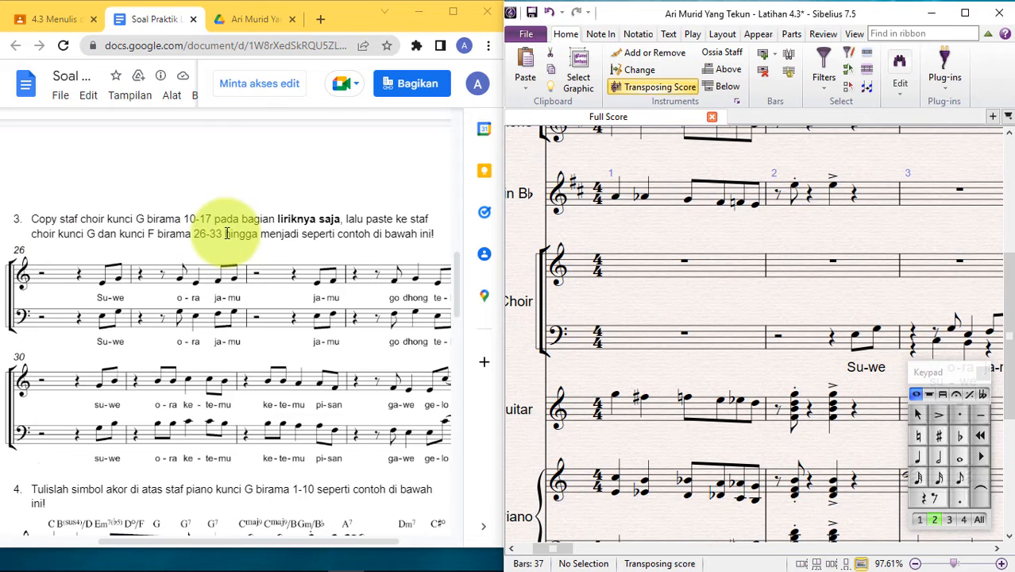
{"action": "scroll", "coordinate": [716, 239], "scroll_direction": "up", "scroll_amount": 4}
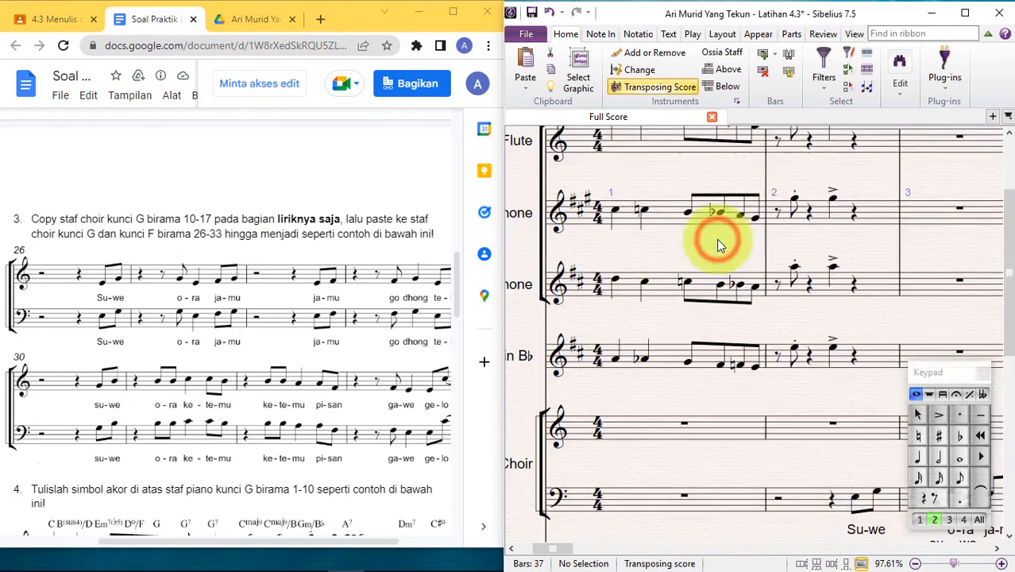
{"action": "scroll", "coordinate": [716, 239], "scroll_direction": "down", "scroll_amount": 5}
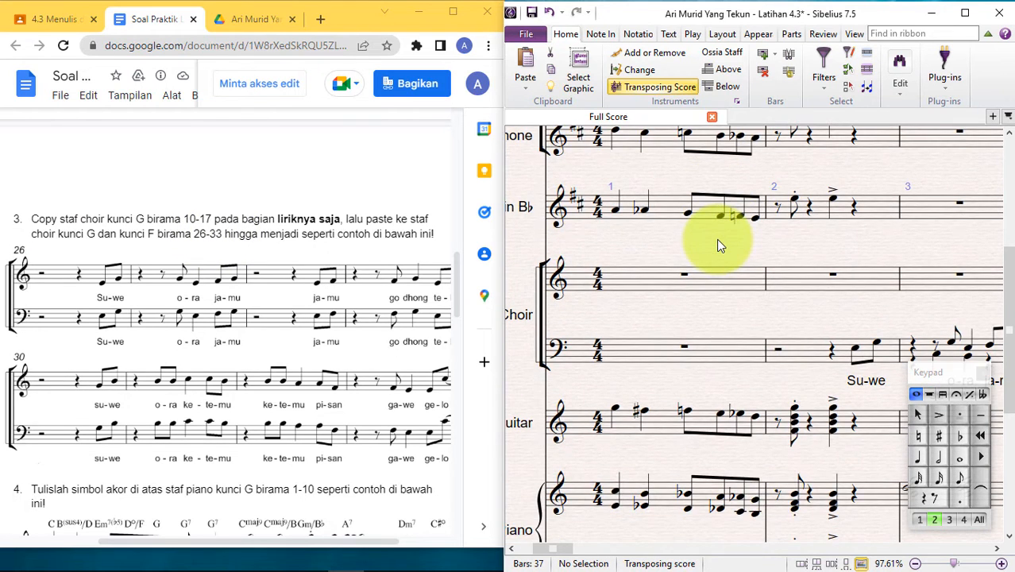
{"action": "scroll", "coordinate": [716, 239], "scroll_direction": "right", "scroll_amount": 10}
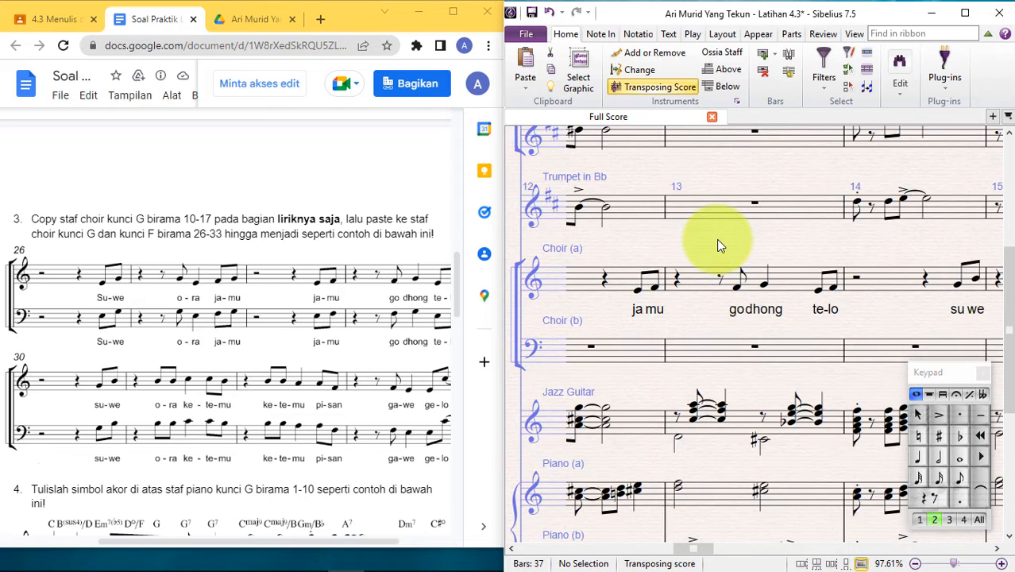
{"action": "scroll", "coordinate": [716, 239], "scroll_direction": "left", "scroll_amount": 3}
{"action": "scroll", "coordinate": [716, 239], "scroll_direction": "left", "scroll_amount": 2}
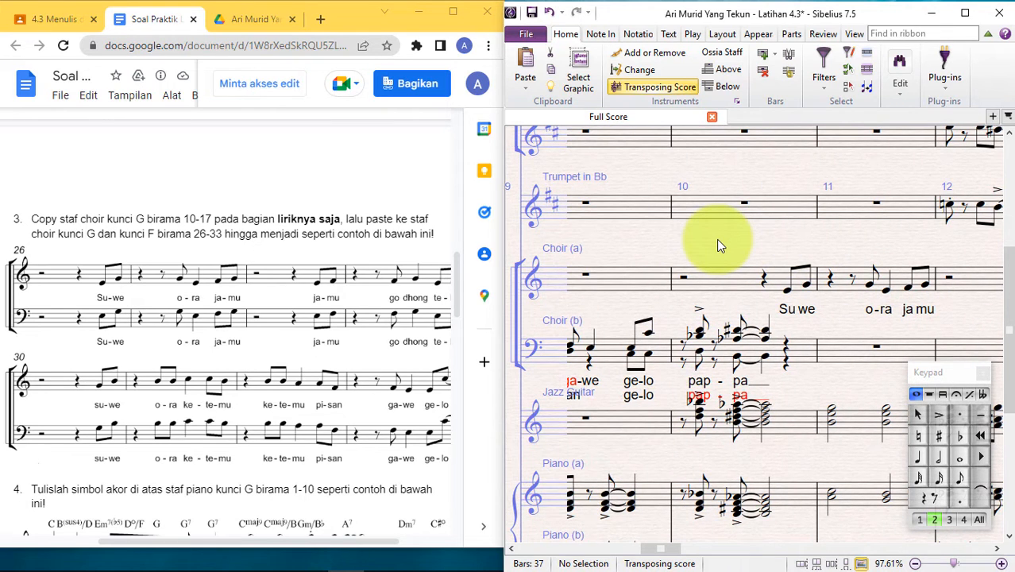
{"action": "left_click", "coordinate": [736, 279]}
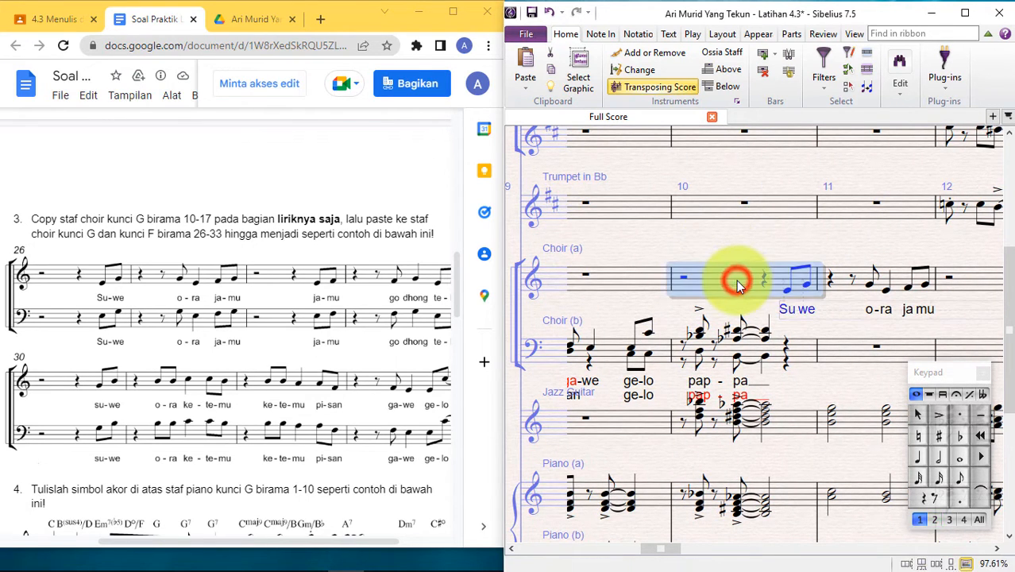
{"action": "scroll", "coordinate": [776, 251], "scroll_direction": "down", "scroll_amount": 3}
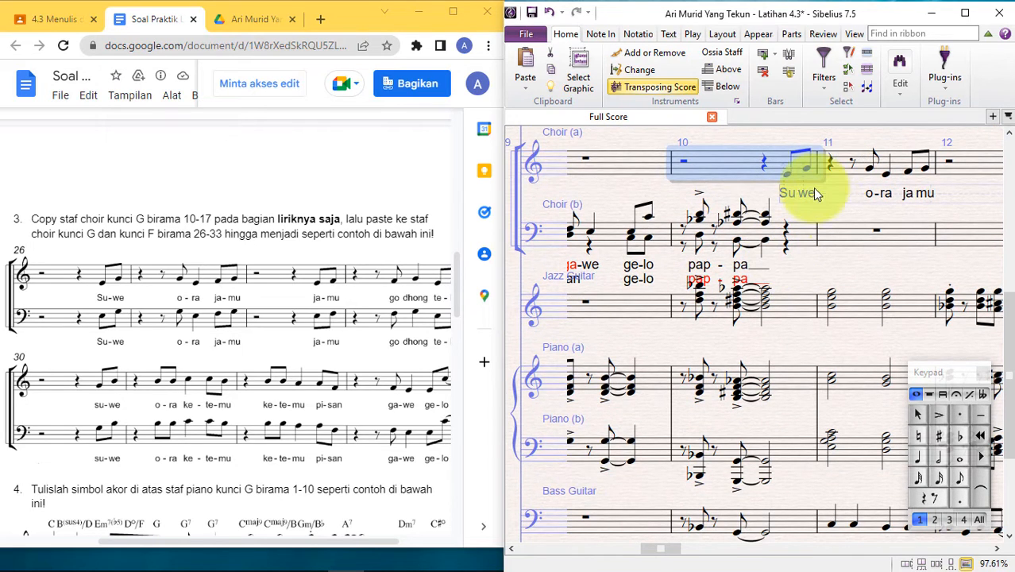
{"action": "scroll", "coordinate": [828, 205], "scroll_direction": "right", "scroll_amount": 1}
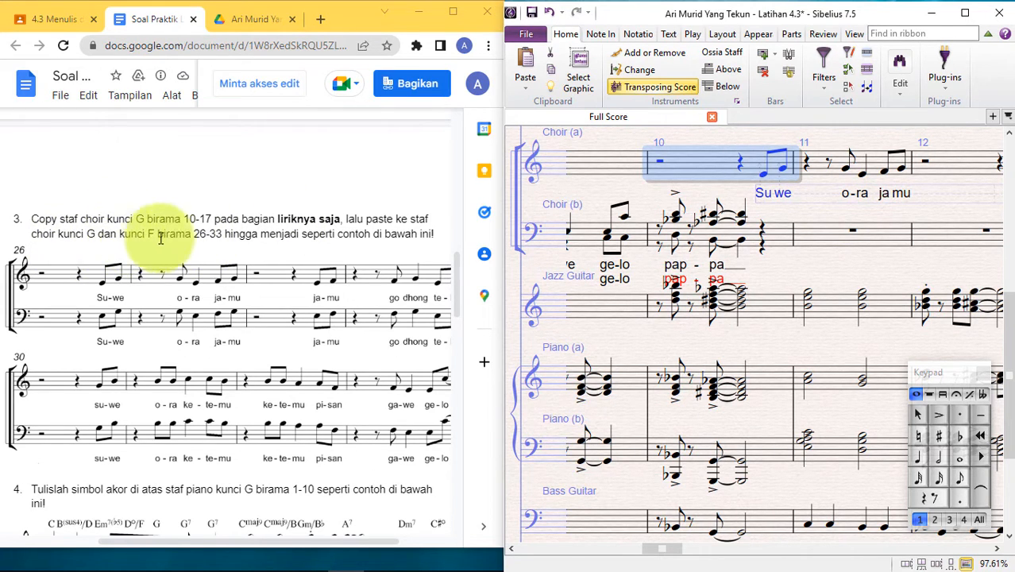
{"action": "left_click", "coordinate": [742, 141]}
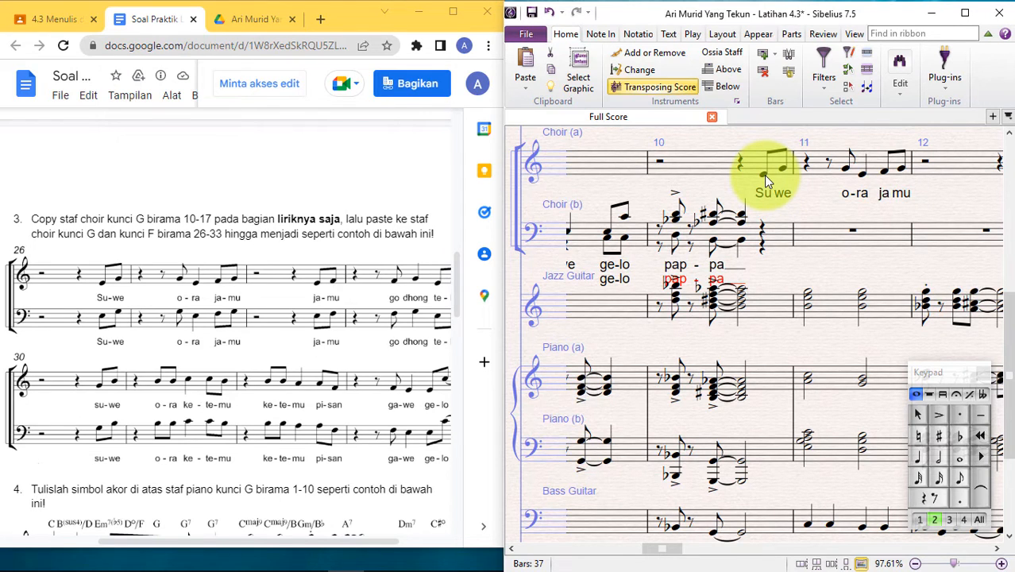
Select the treble-clef Choir passage from the first note of bar 10 through the last note of bar 17.
{"action": "left_click", "coordinate": [763, 175]}
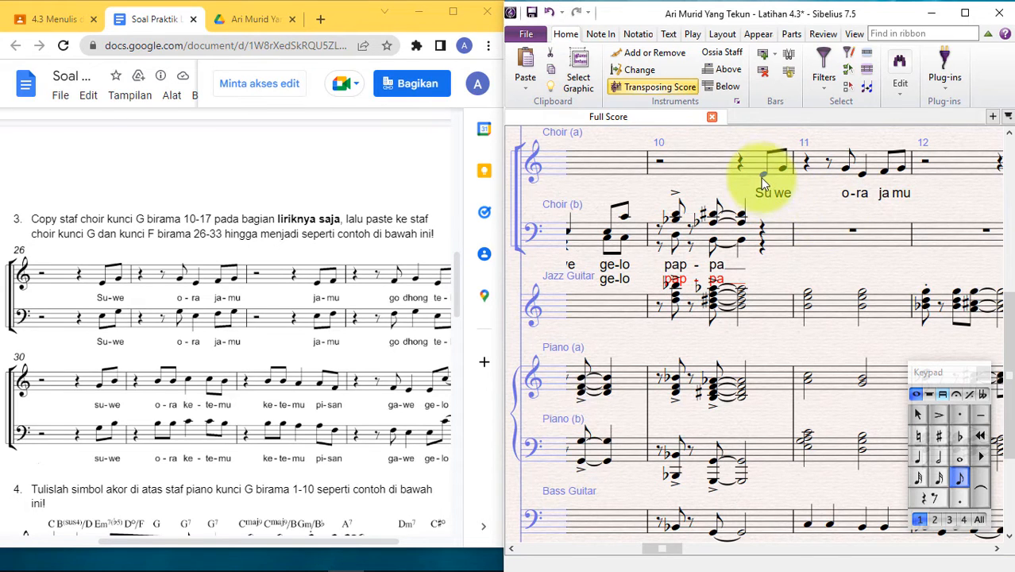
{"action": "left_click", "coordinate": [761, 172]}
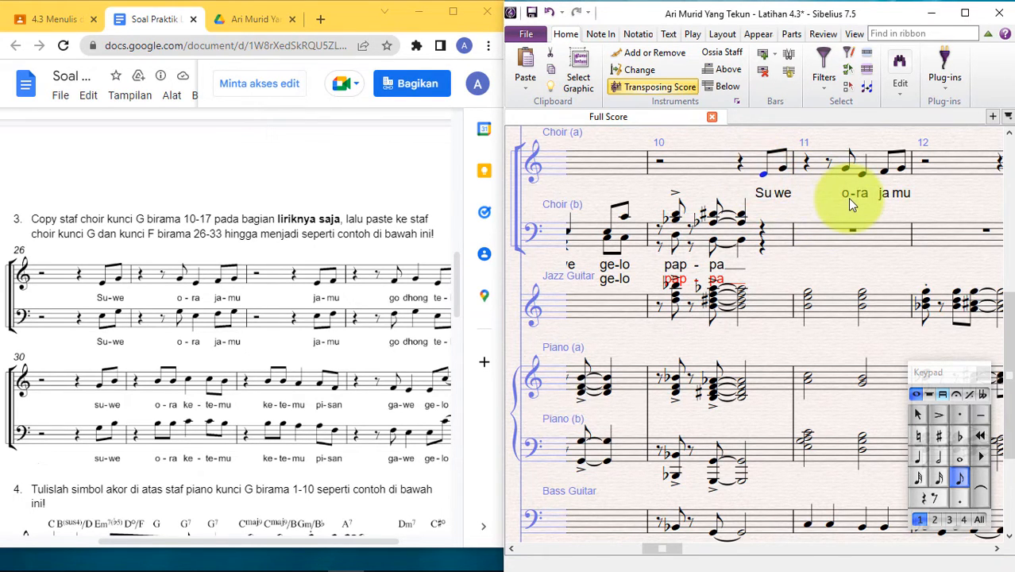
{"action": "scroll", "coordinate": [848, 198], "scroll_direction": "right", "scroll_amount": 10}
{"action": "scroll", "coordinate": [847, 197], "scroll_direction": "right", "scroll_amount": 4}
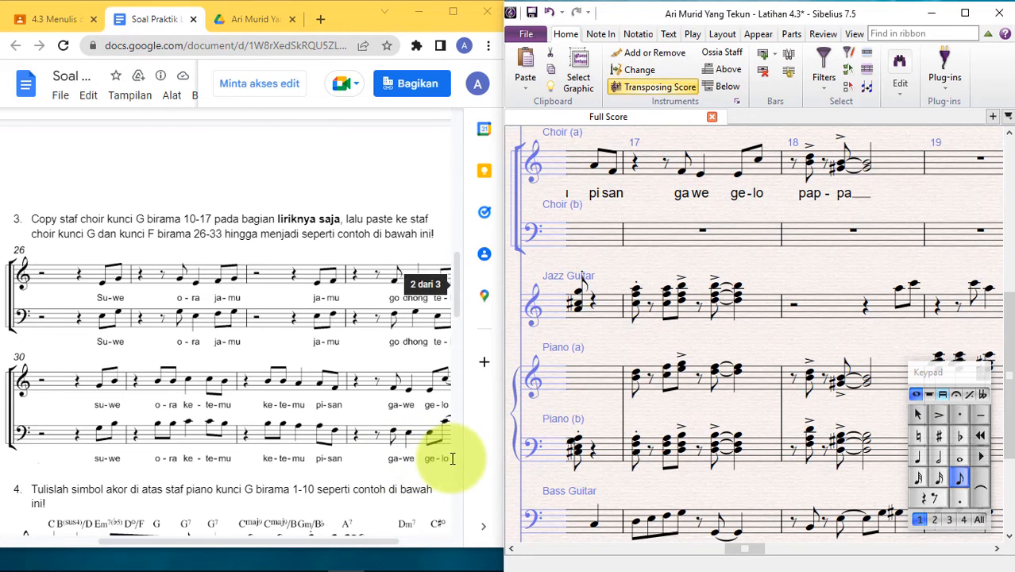
{"action": "left_click", "coordinate": [756, 159], "text": "shift"}
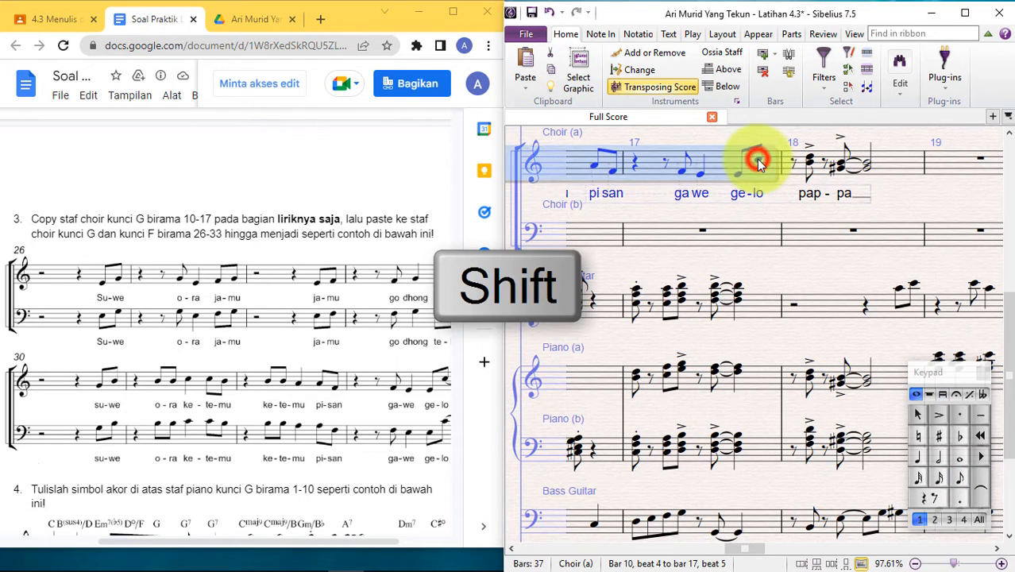
Filter the selected treble-clef Choir passage to Lyrics and copy the lyrics, leaving nothing selected.
{"action": "left_click", "coordinate": [823, 79]}
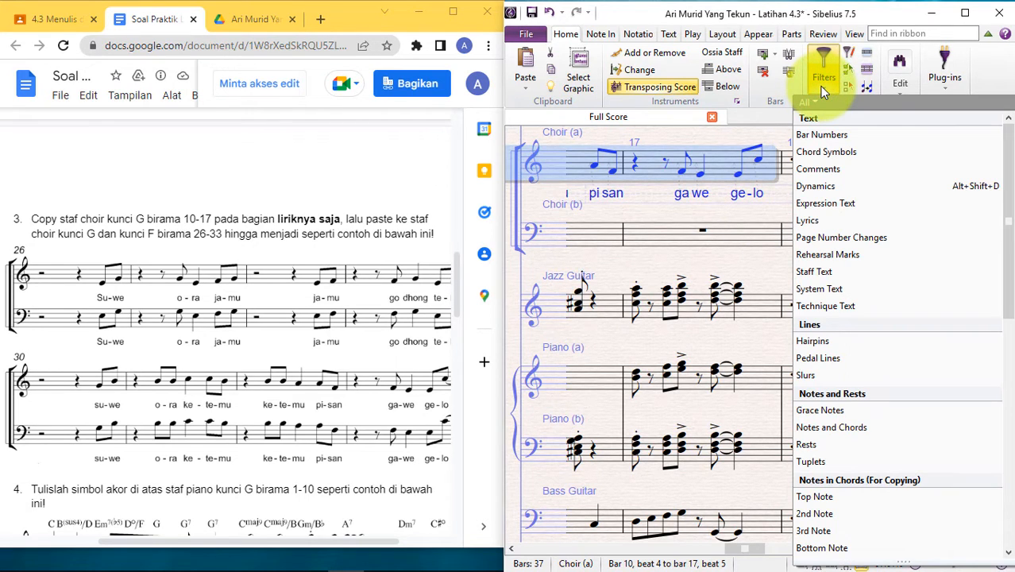
{"action": "left_click", "coordinate": [828, 222]}
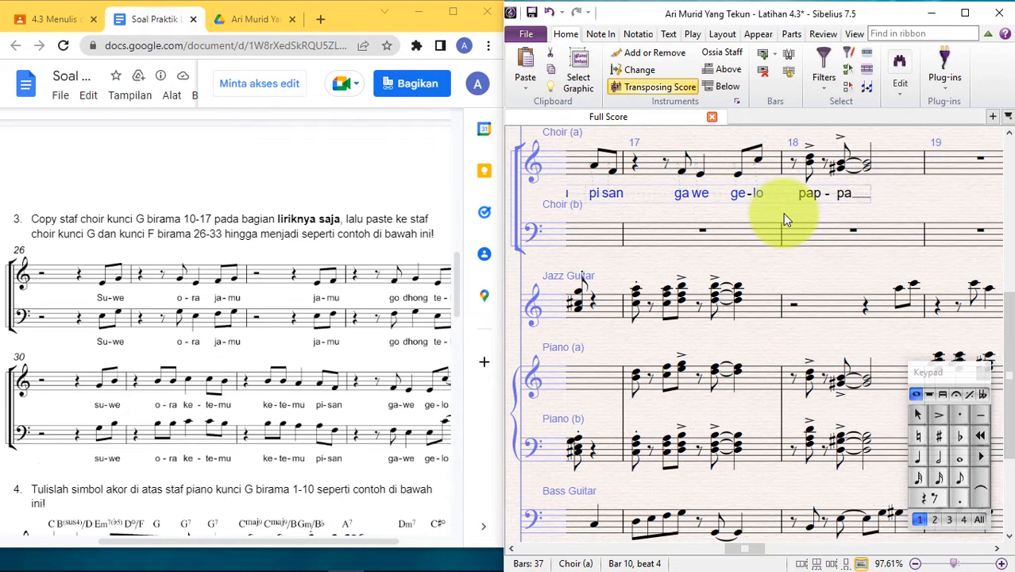
{"action": "key", "text": "ctrl+c"}
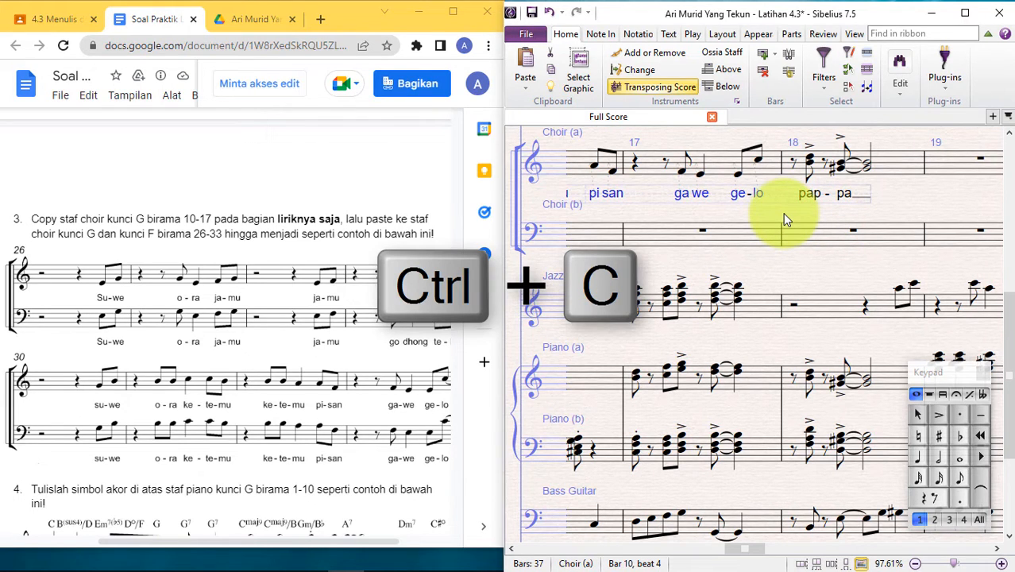
{"action": "left_click", "coordinate": [857, 208]}
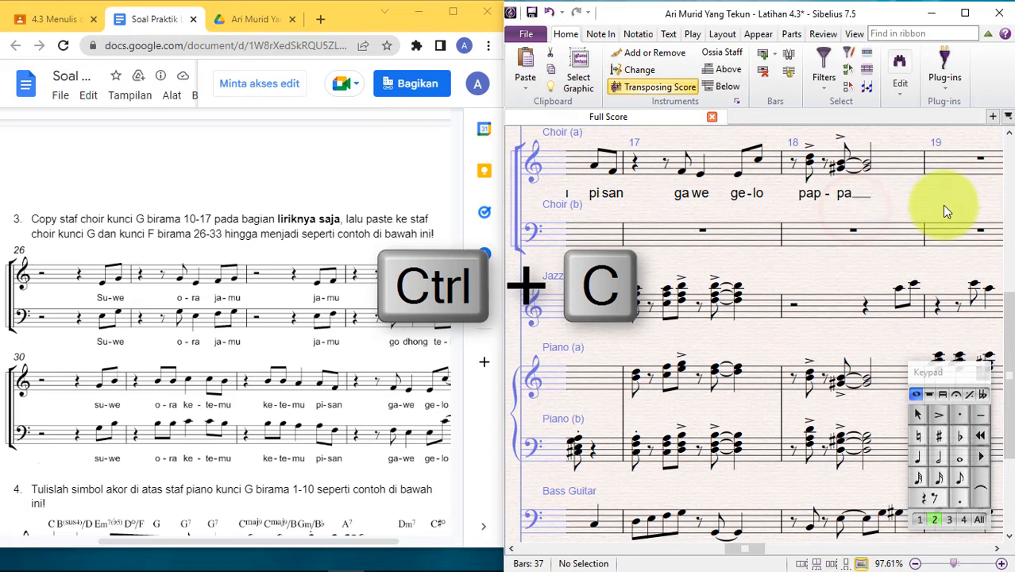
Paste the copied lyrics onto the treble-clef Choir staff starting at the first note of bar 26, and review them.
{"action": "scroll", "coordinate": [943, 207], "scroll_direction": "right", "scroll_amount": 10}
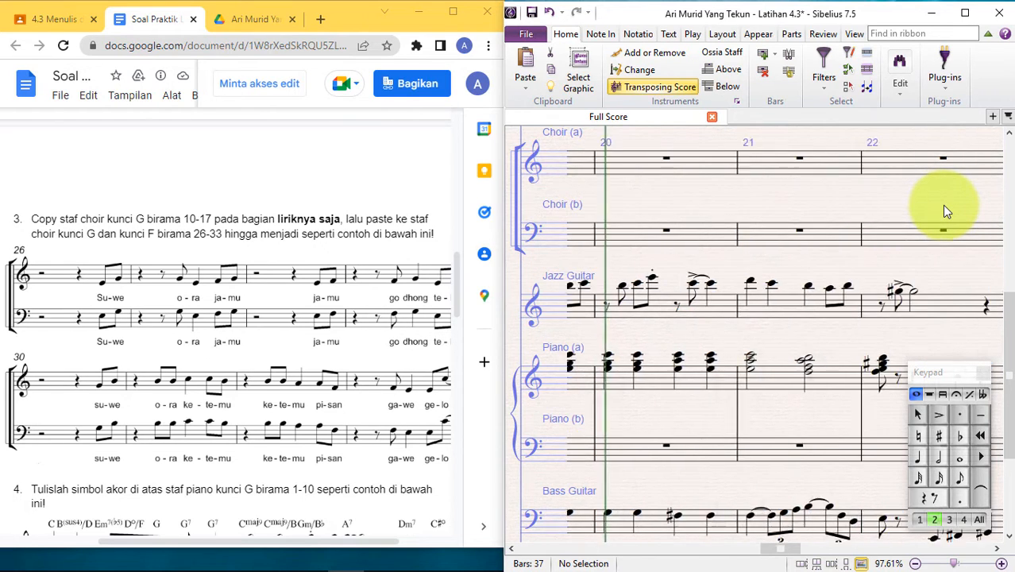
{"action": "scroll", "coordinate": [944, 208], "scroll_direction": "right", "scroll_amount": 5}
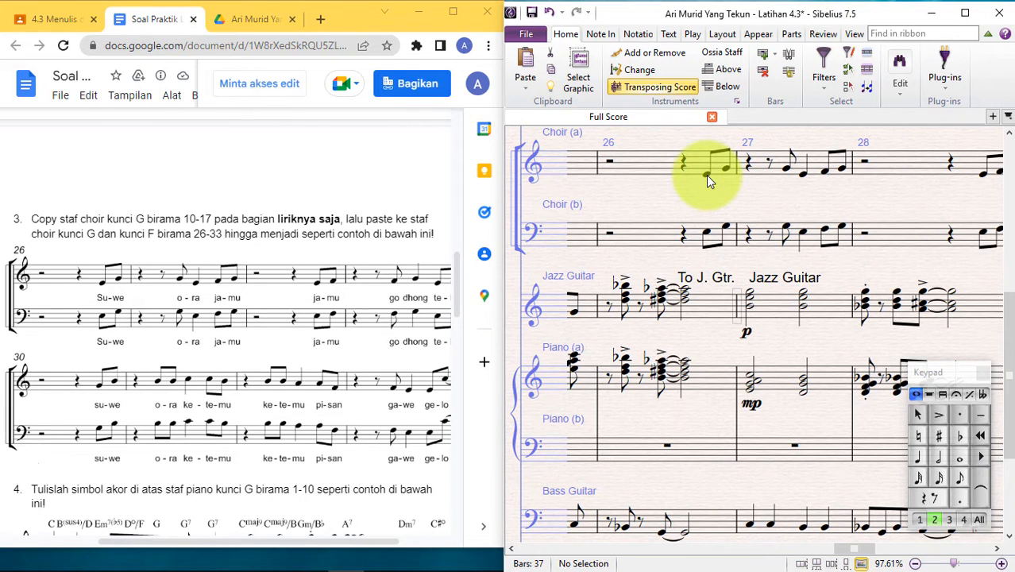
{"action": "left_click", "coordinate": [706, 174]}
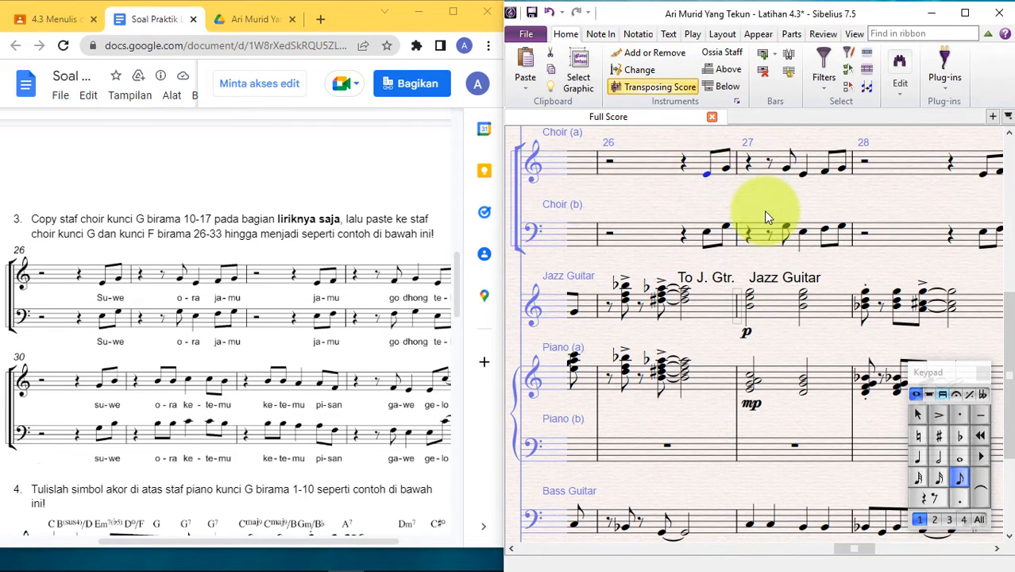
{"action": "key", "text": "ctrl+v"}
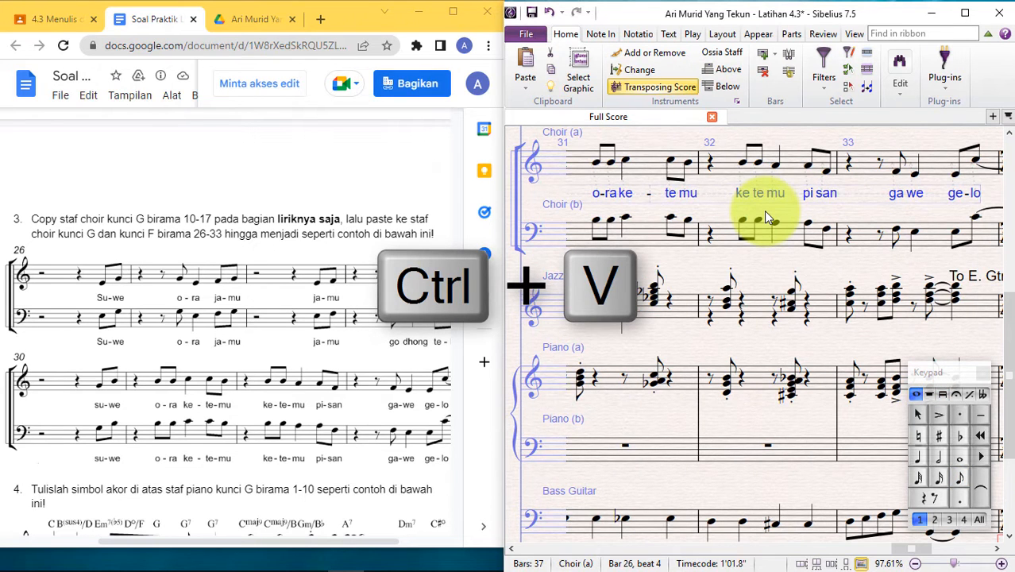
{"action": "scroll", "coordinate": [765, 216], "scroll_direction": "left", "scroll_amount": 10}
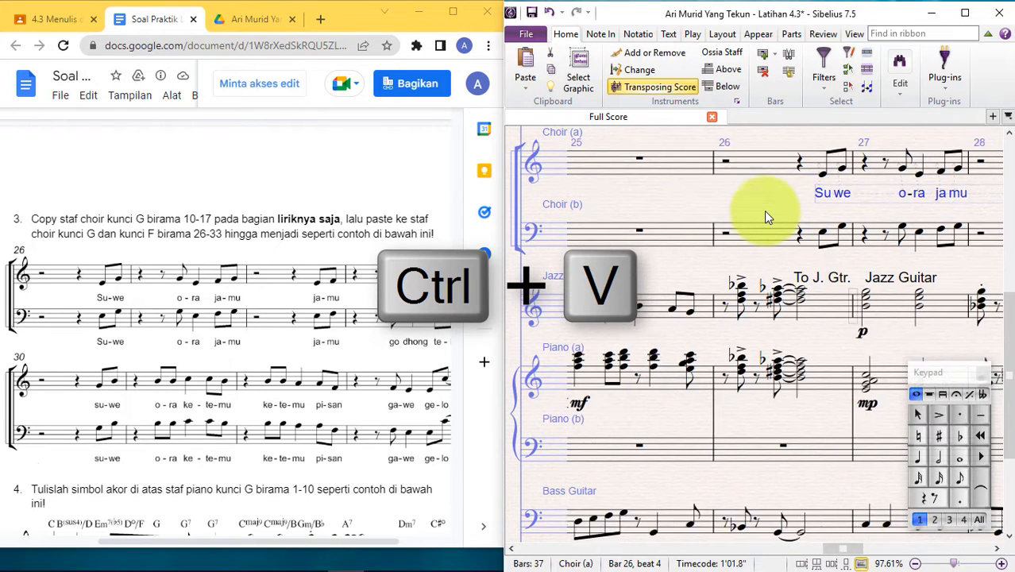
{"action": "scroll", "coordinate": [763, 211], "scroll_direction": "right", "scroll_amount": 2}
{"action": "left_click", "coordinate": [762, 199]}
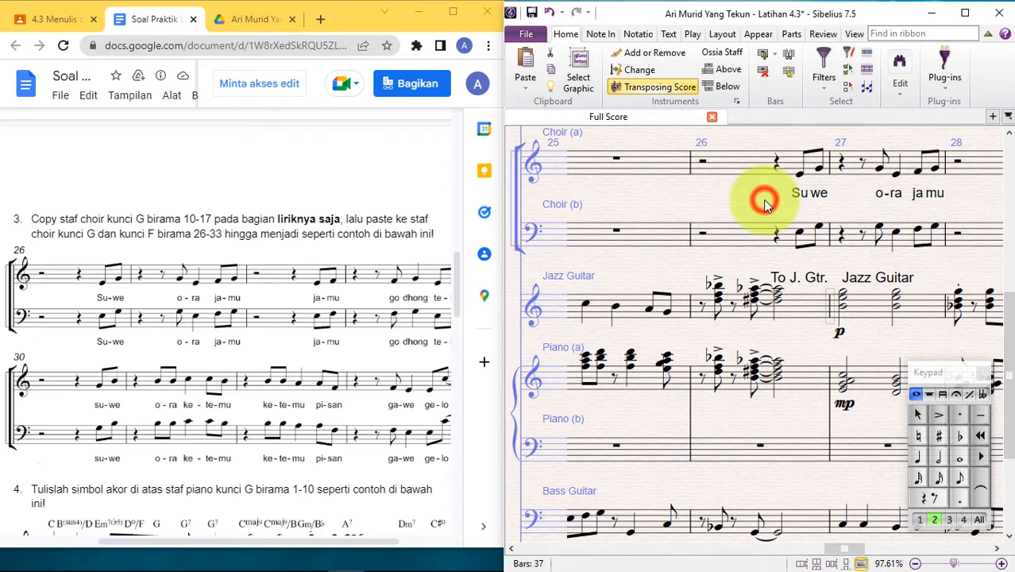
{"action": "scroll", "coordinate": [762, 199], "scroll_direction": "right", "scroll_amount": 4}
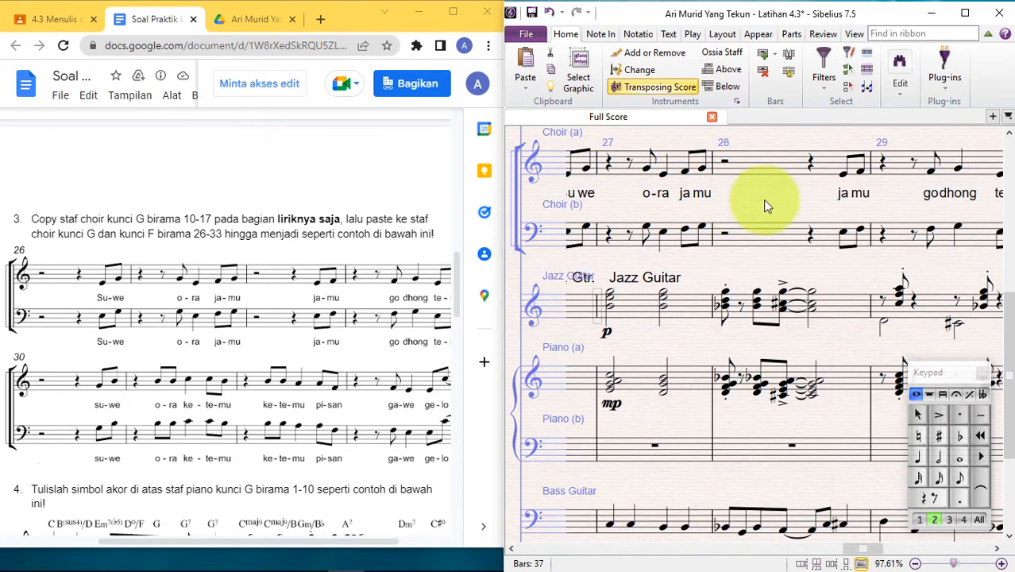
Paste the copied lyrics onto the bass-clef Choir staff starting at the first note of bar 26.
{"action": "scroll", "coordinate": [762, 199], "scroll_direction": "left", "scroll_amount": 5}
{"action": "scroll", "coordinate": [762, 199], "scroll_direction": "right", "scroll_amount": 2}
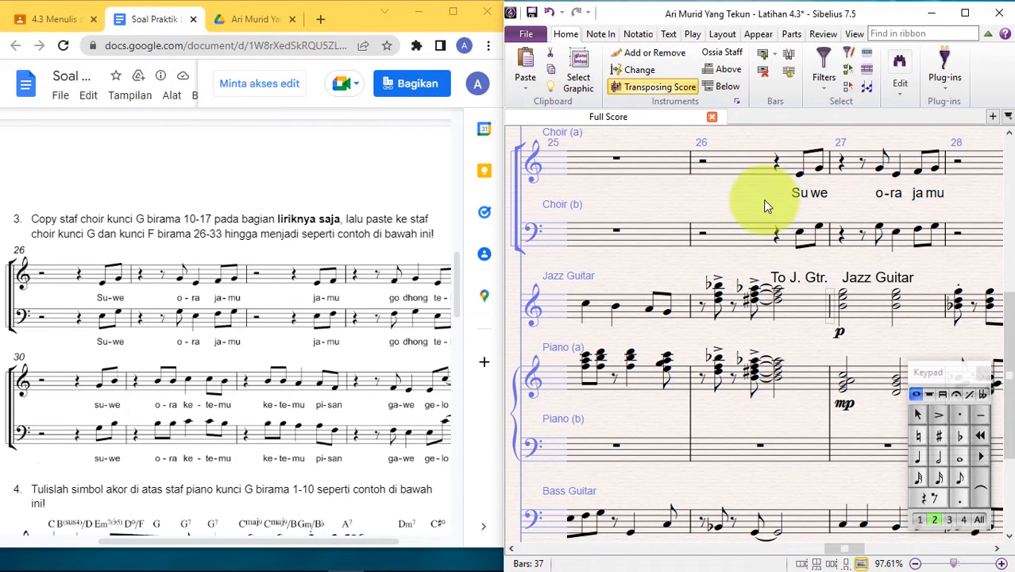
{"action": "left_click", "coordinate": [800, 233]}
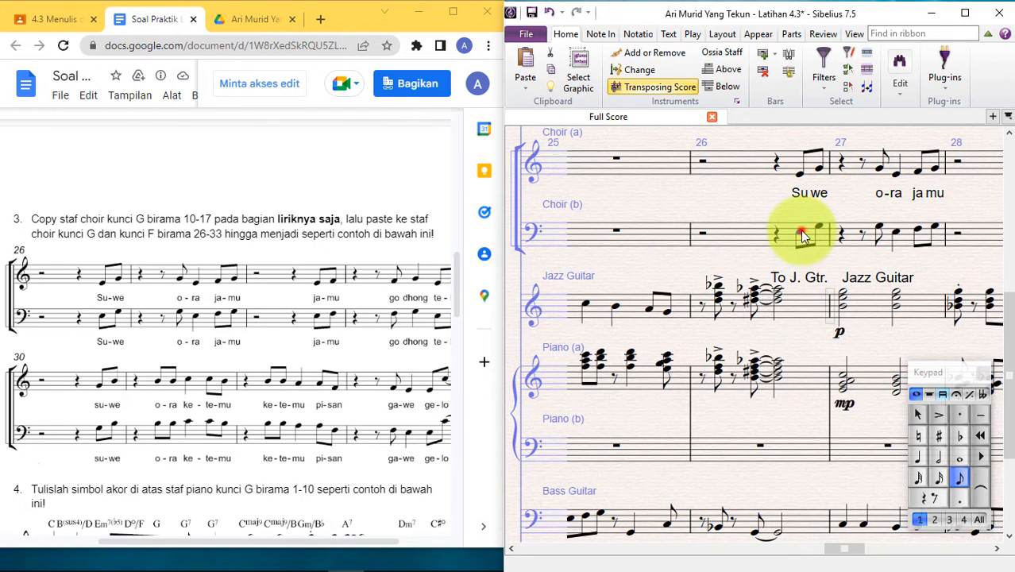
{"action": "left_click", "coordinate": [802, 235]}
{"action": "key", "text": "ctrl+v"}
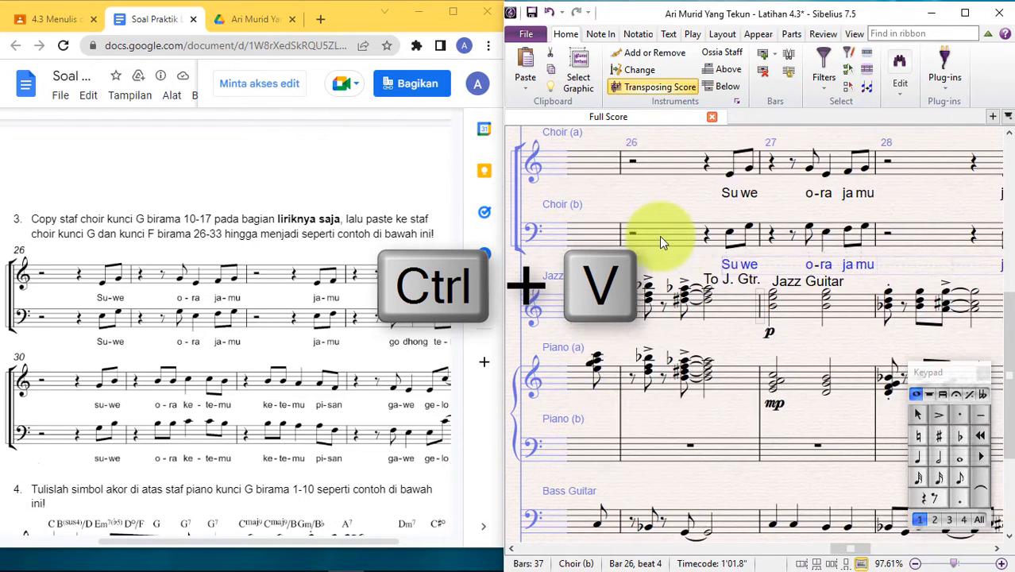
{"action": "left_click", "coordinate": [750, 201]}
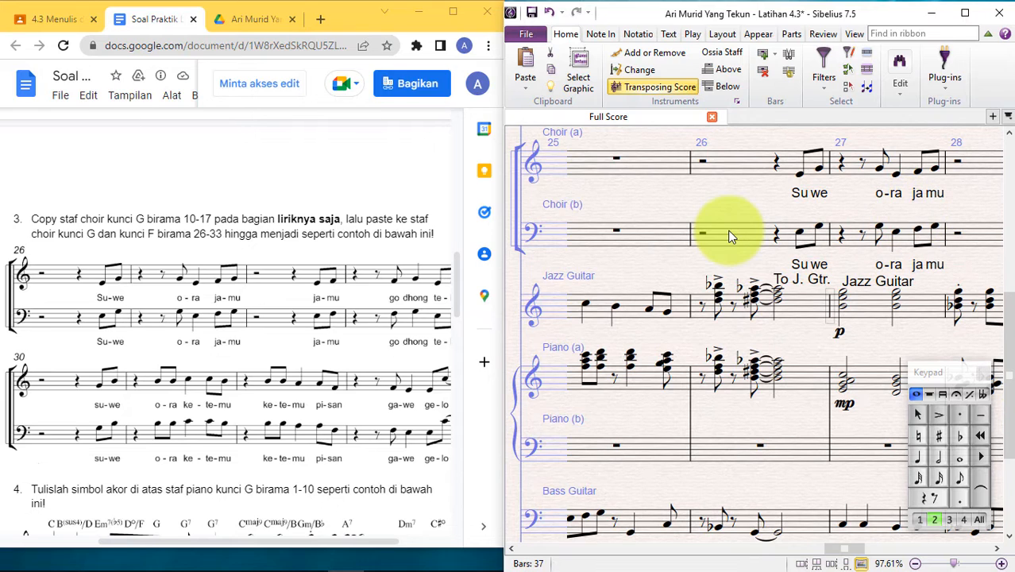
Read exercise 4 on writing chord symbols above treble-clef Piano bars 1-10, and locate bar 1 of the Piano staves.
{"action": "scroll", "coordinate": [247, 323], "scroll_direction": "down", "scroll_amount": 4}
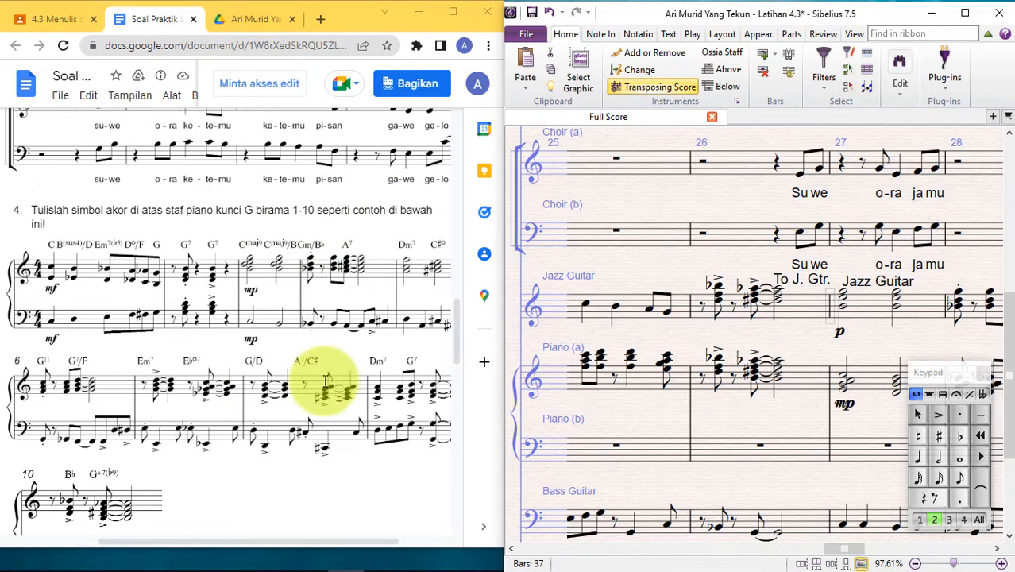
{"action": "scroll", "coordinate": [326, 379], "scroll_direction": "down", "scroll_amount": 2}
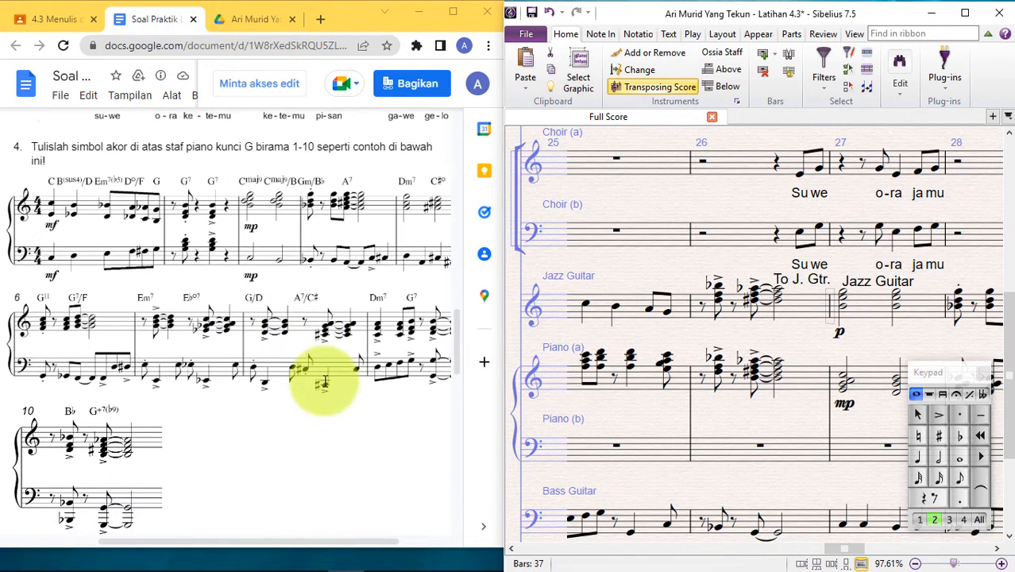
{"action": "scroll", "coordinate": [714, 366], "scroll_direction": "left", "scroll_amount": 5}
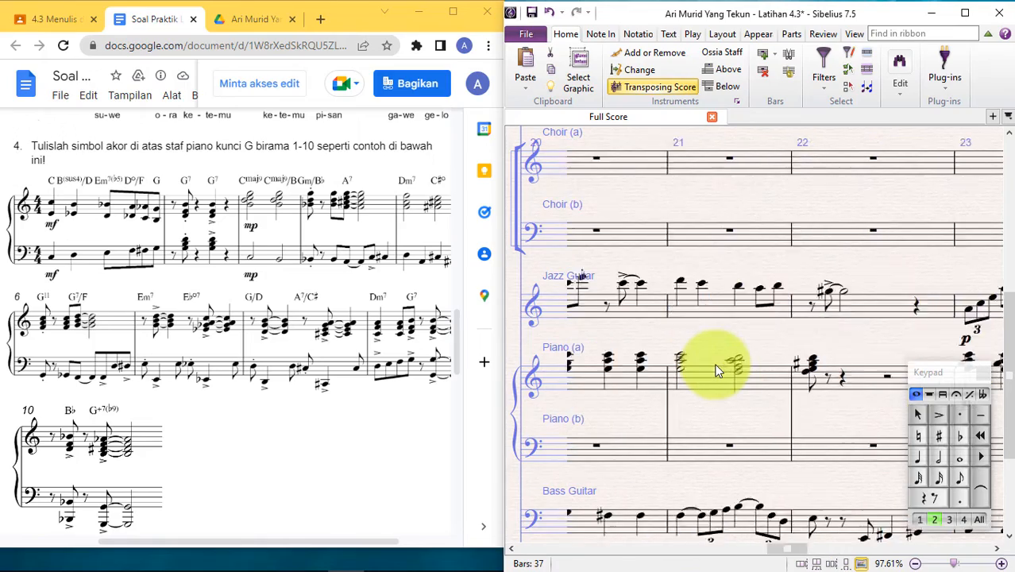
{"action": "scroll", "coordinate": [714, 369], "scroll_direction": "left", "scroll_amount": 15}
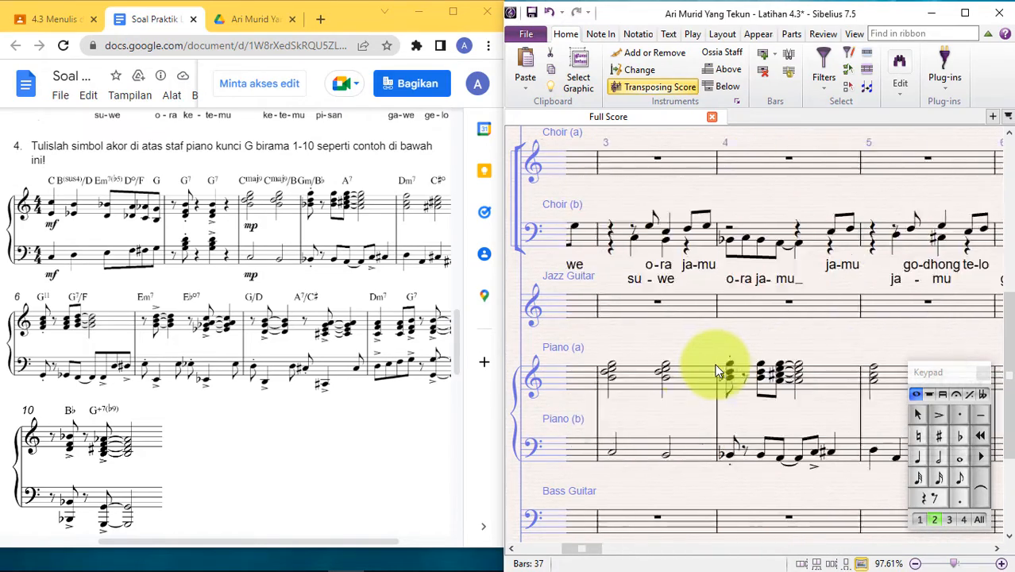
{"action": "scroll", "coordinate": [716, 371], "scroll_direction": "left", "scroll_amount": 5}
{"action": "scroll", "coordinate": [718, 370], "scroll_direction": "down", "scroll_amount": 4}
{"action": "scroll", "coordinate": [718, 371], "scroll_direction": "up", "scroll_amount": 2}
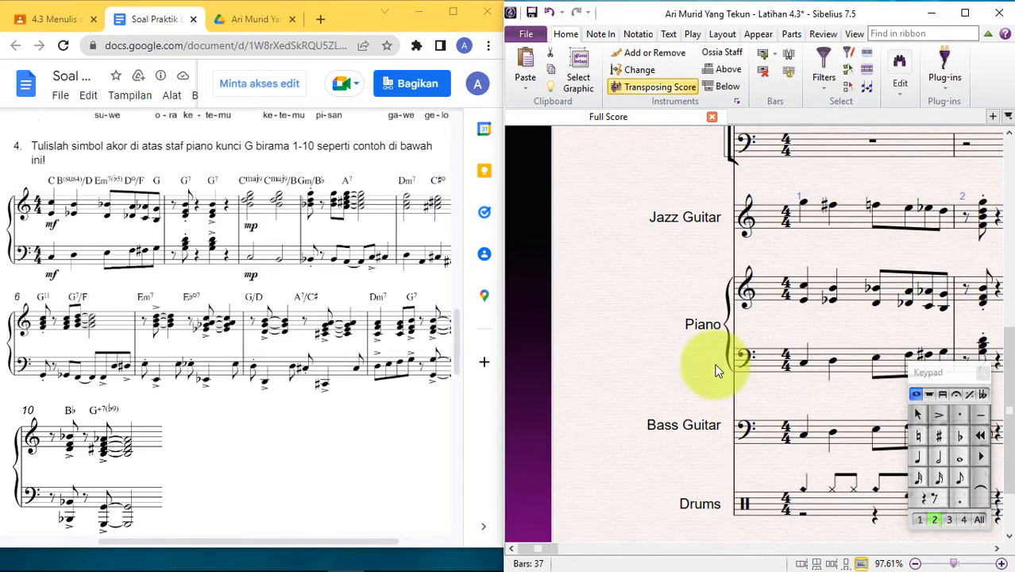
{"action": "scroll", "coordinate": [718, 371], "scroll_direction": "right", "scroll_amount": 3}
{"action": "scroll", "coordinate": [718, 371], "scroll_direction": "left", "scroll_amount": 2}
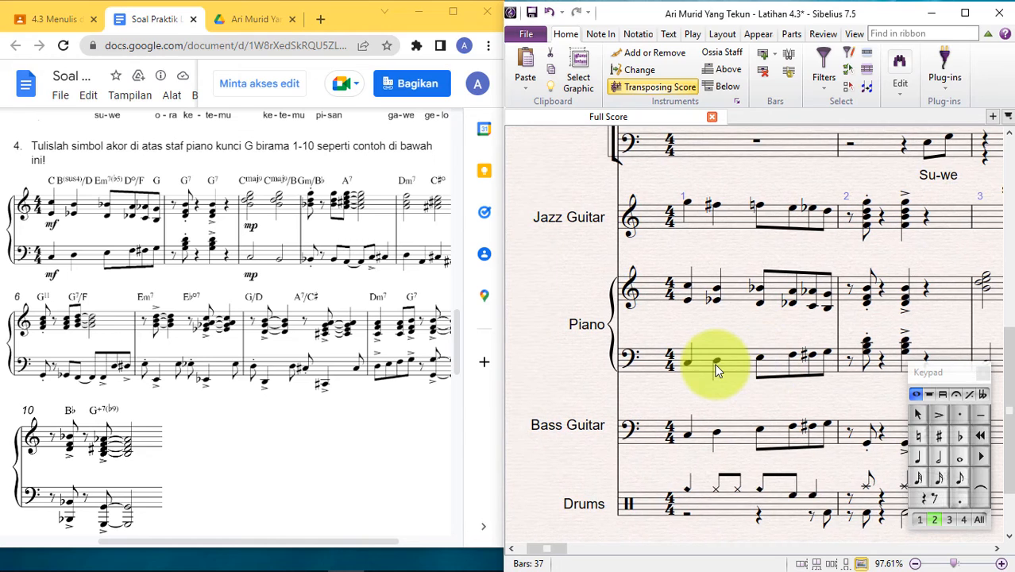
Focus the score view on the two Piano staves only, and save the score.
{"action": "left_click", "coordinate": [736, 300]}
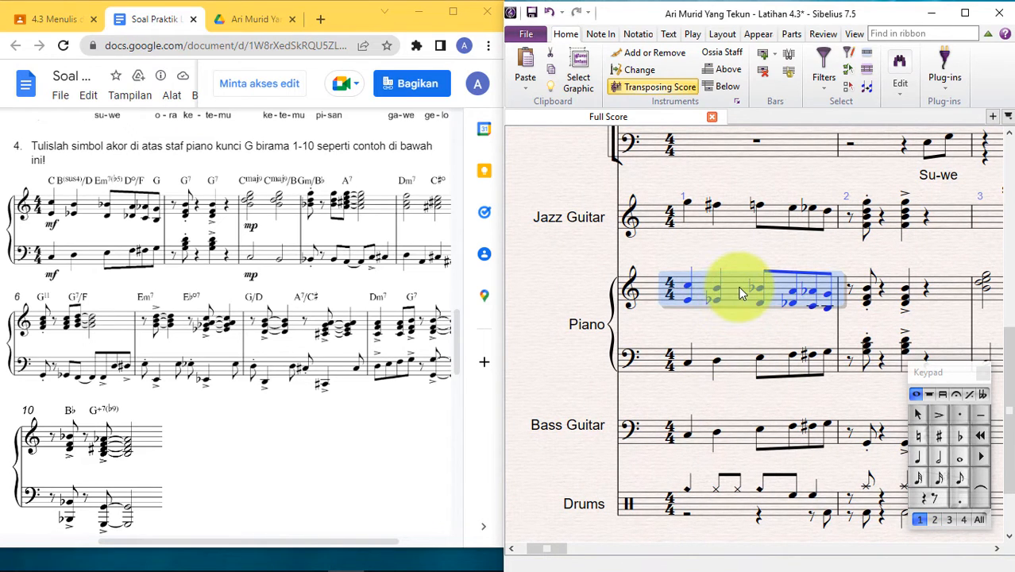
{"action": "left_click", "coordinate": [734, 359], "text": "shift"}
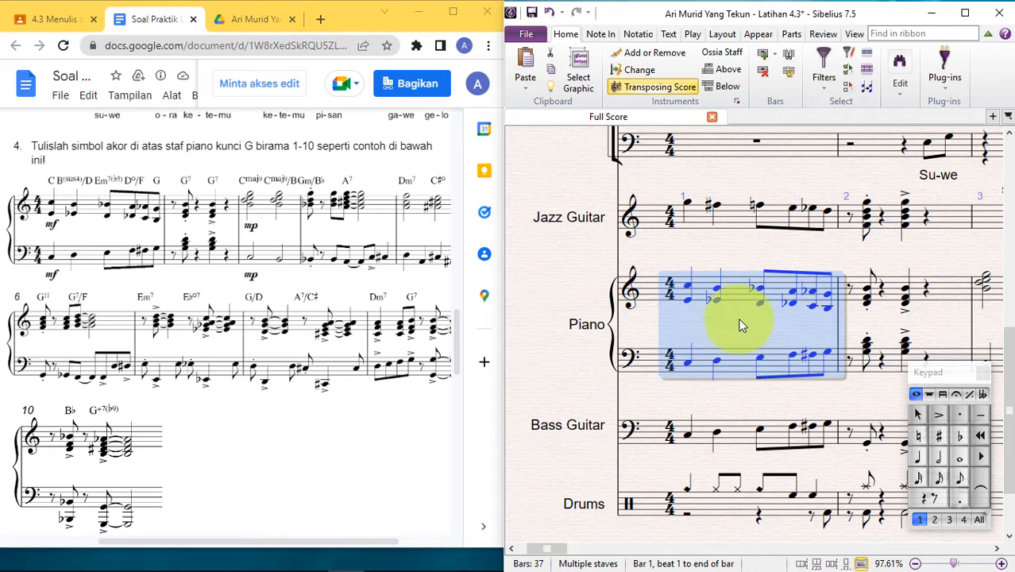
{"action": "key", "text": "ctrl+alt+f"}
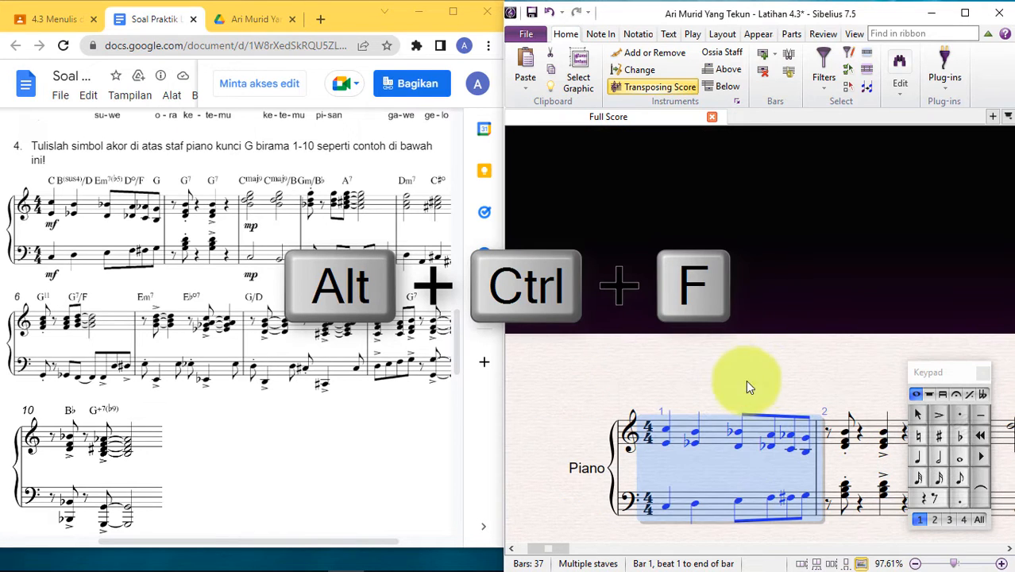
{"action": "left_click", "coordinate": [750, 385]}
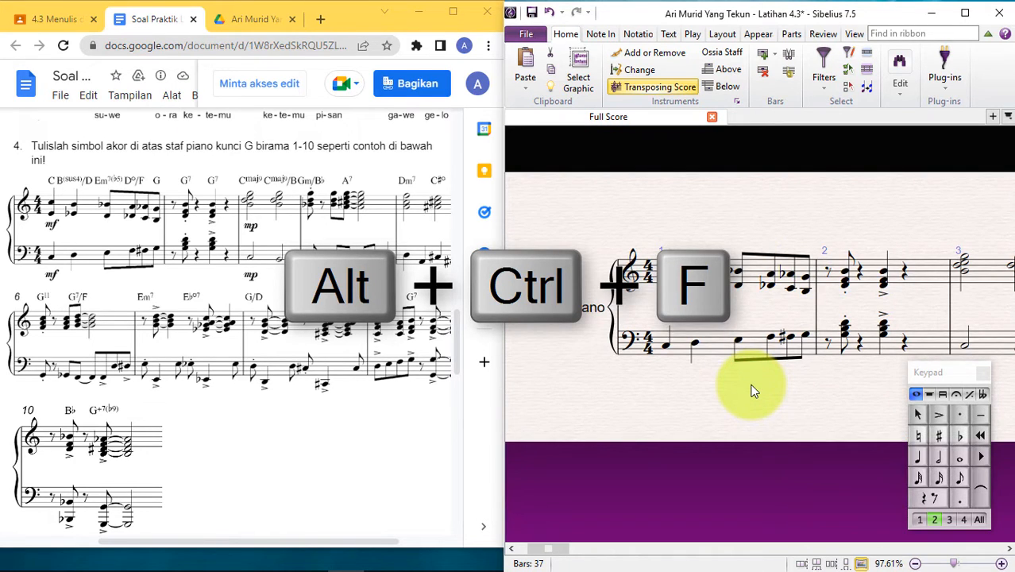
{"action": "scroll", "coordinate": [753, 391], "scroll_direction": "up", "scroll_amount": 1}
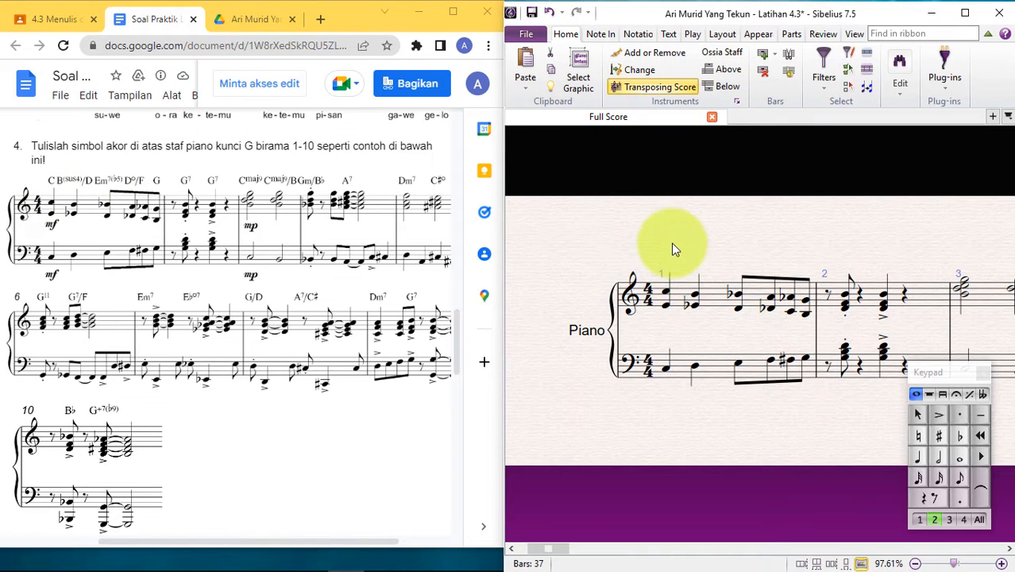
{"action": "left_click", "coordinate": [670, 293]}
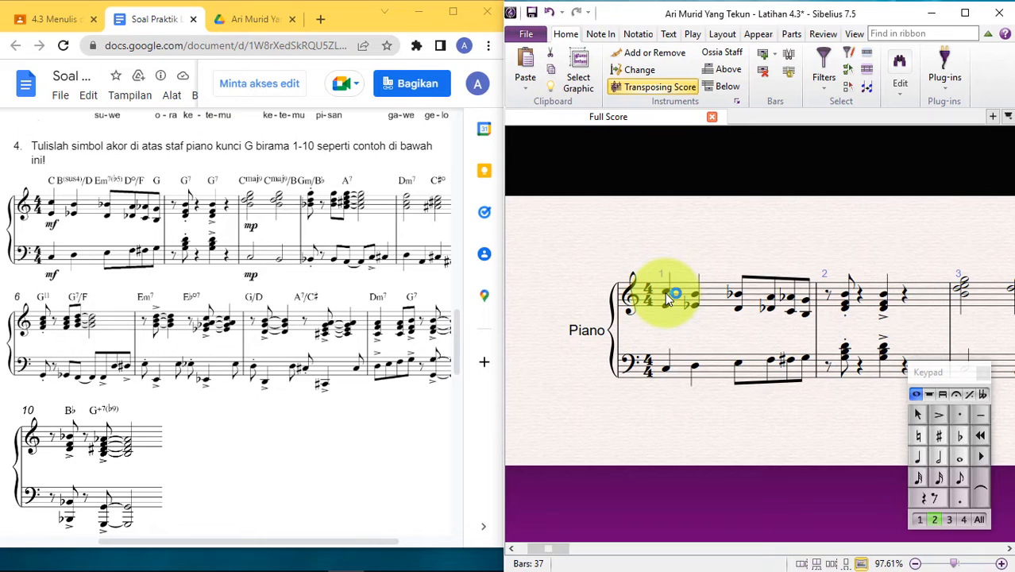
{"action": "key", "text": "ctrl+s"}
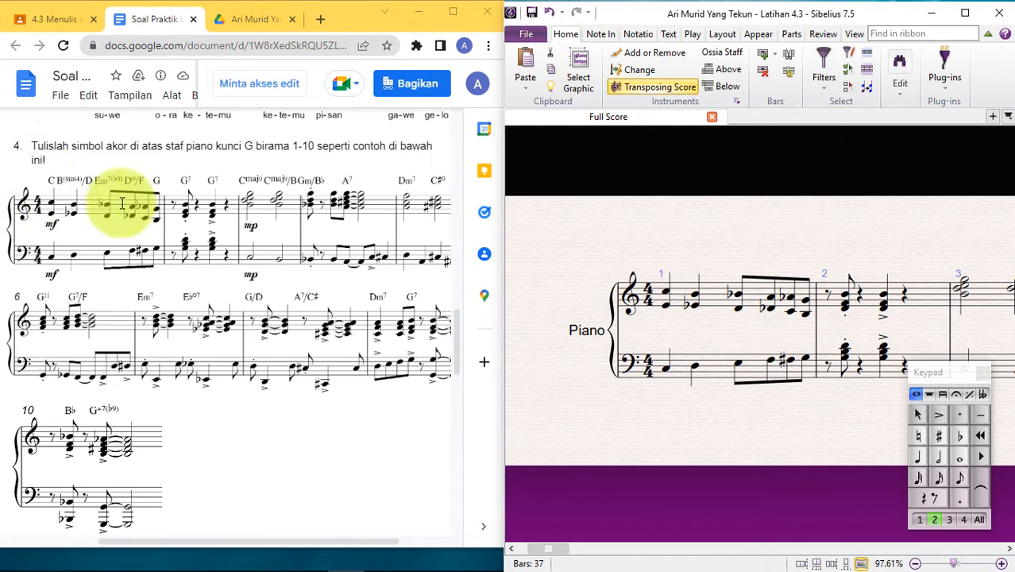
Add the chord symbols C on beat 1 and B(sus4)/D on beat 2 of bar 1, above the treble-clef Piano staff.
{"action": "left_click", "coordinate": [666, 291]}
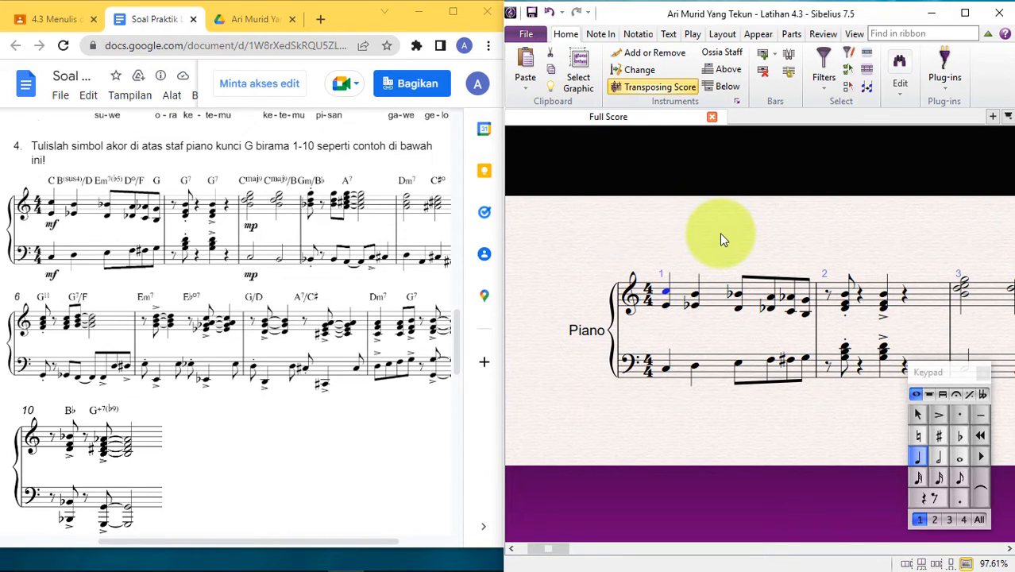
{"action": "key", "text": "ctrl+k"}
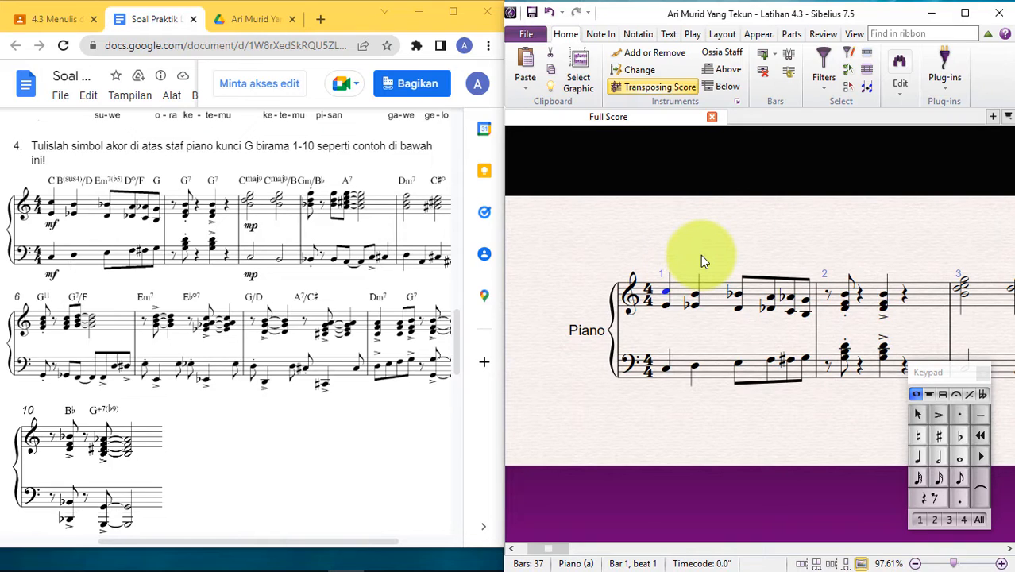
{"action": "type", "text": "C"}
{"action": "key", "text": "space"}
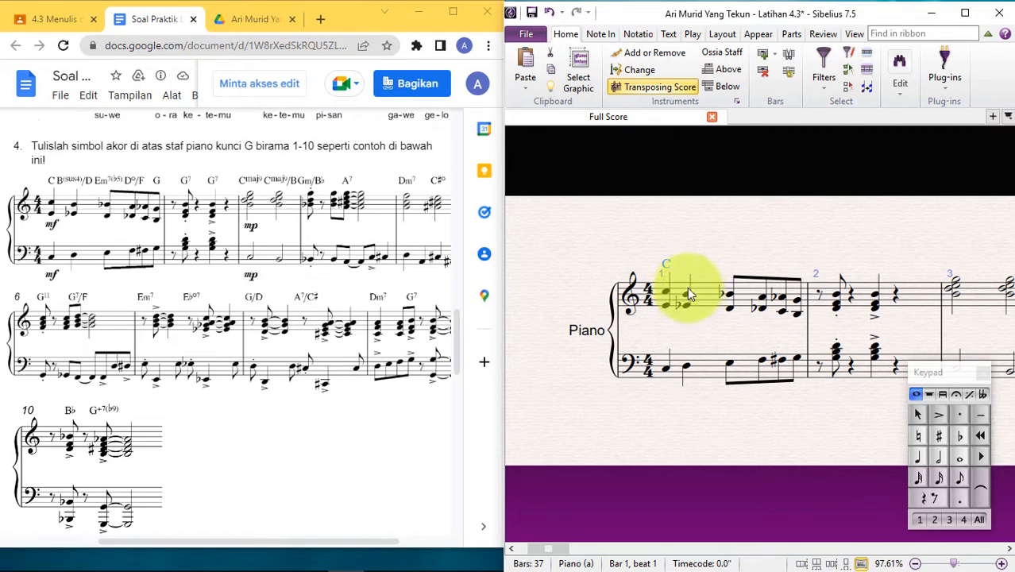
{"action": "key", "text": "BackSpace"}
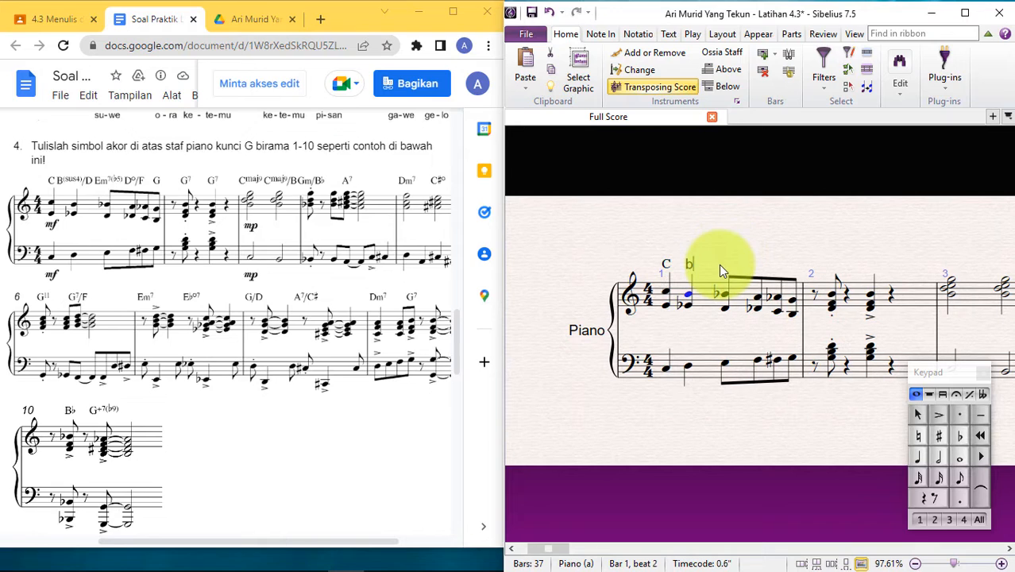
{"action": "type", "text": "bsus4/D"}
{"action": "key", "text": "space"}
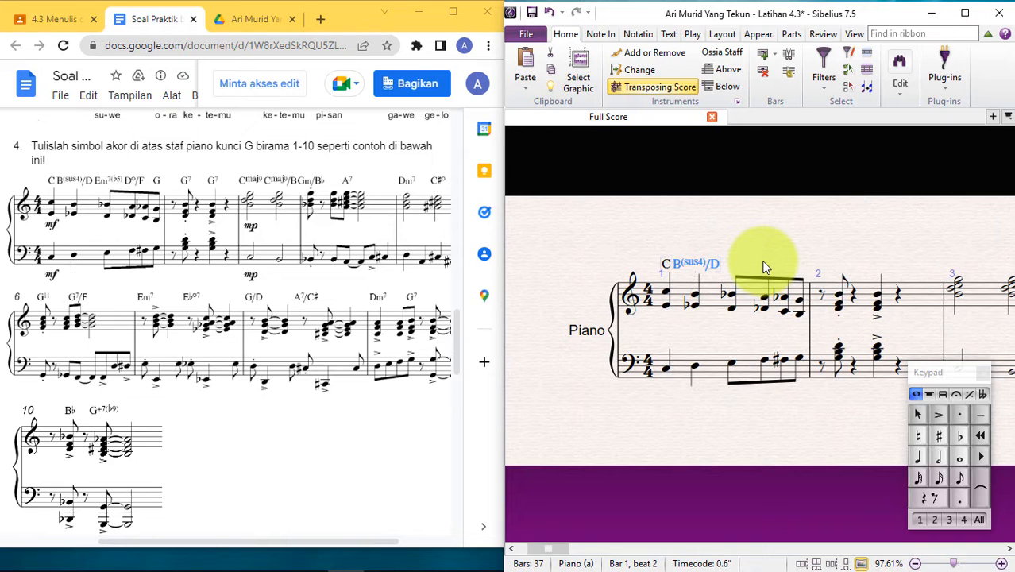
Enter the remaining bar 1 chord symbols: Em7(♭5) on beat 3, D°/F on beat 3.5 and G on beat 4.5.
{"action": "type", "text": "em7b5"}
{"action": "key", "text": "space"}
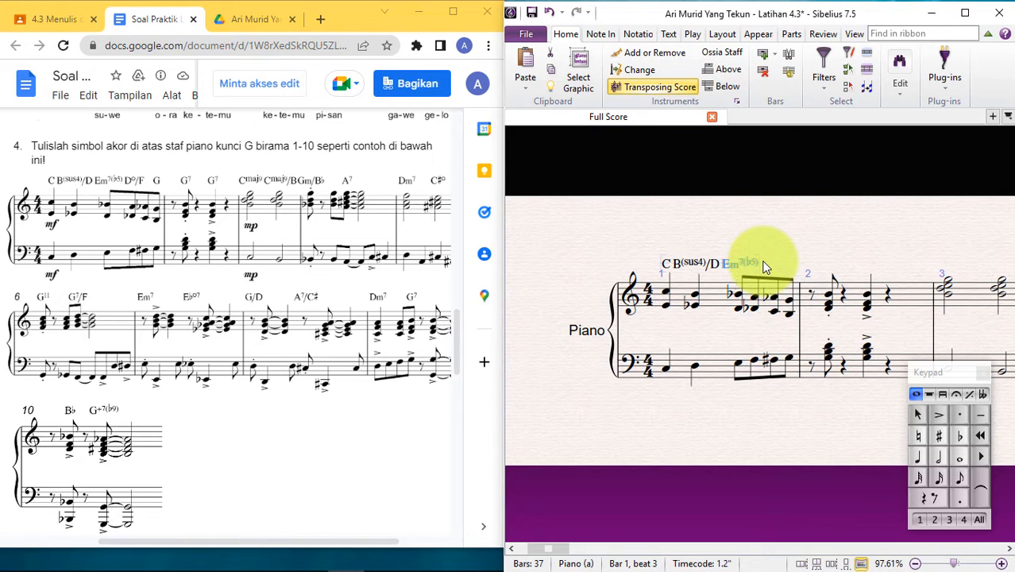
{"action": "type", "text": "ddim"}
{"action": "type", "text": "f"}
{"action": "key", "text": "space"}
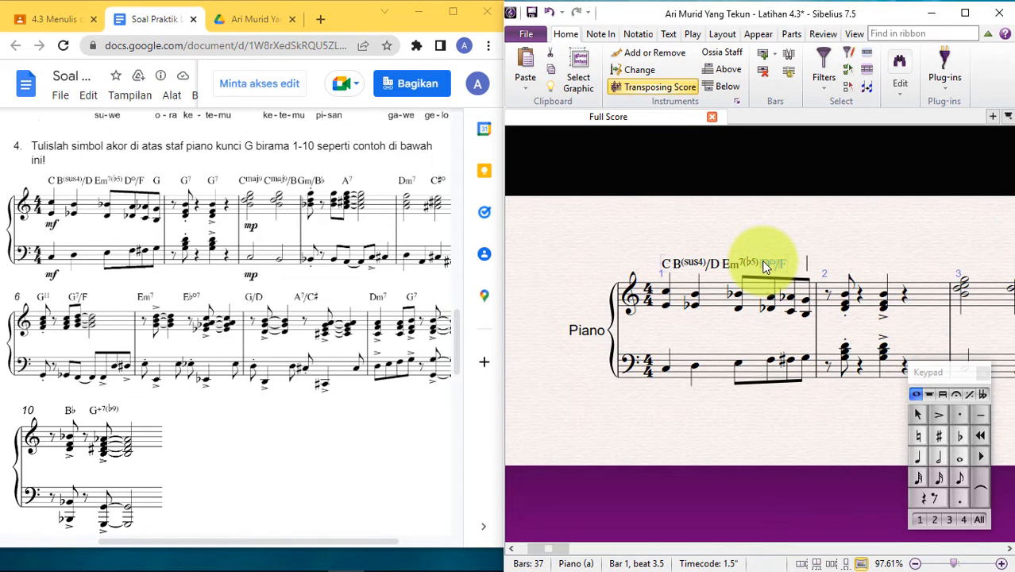
{"action": "key", "text": "space"}
{"action": "type", "text": "G"}
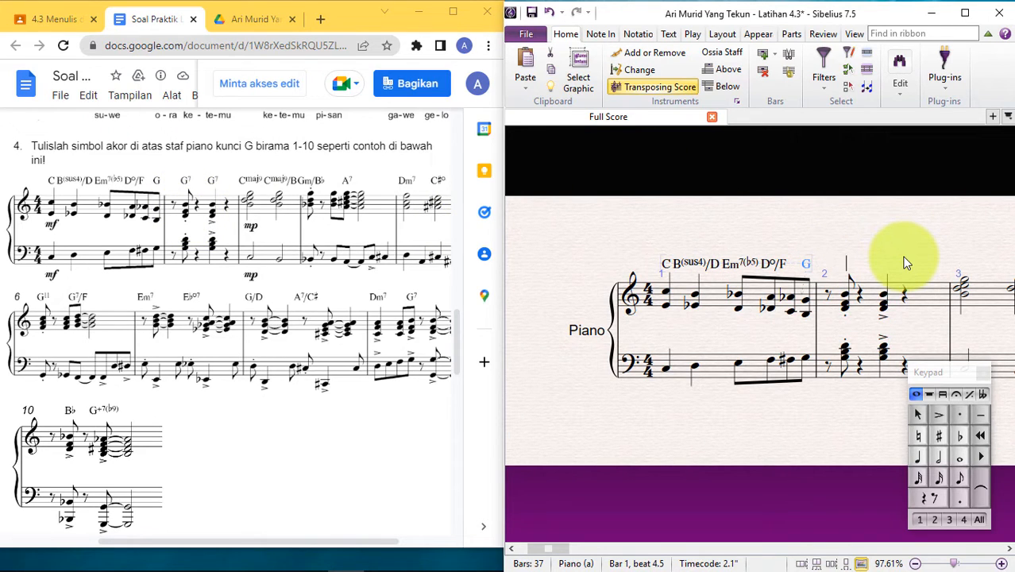
Enter G7 above both Piano chords in bar 2 and Cmaj9 on beat 1 of bar 3.
{"action": "type", "text": "g7"}
{"action": "key", "text": "space"}
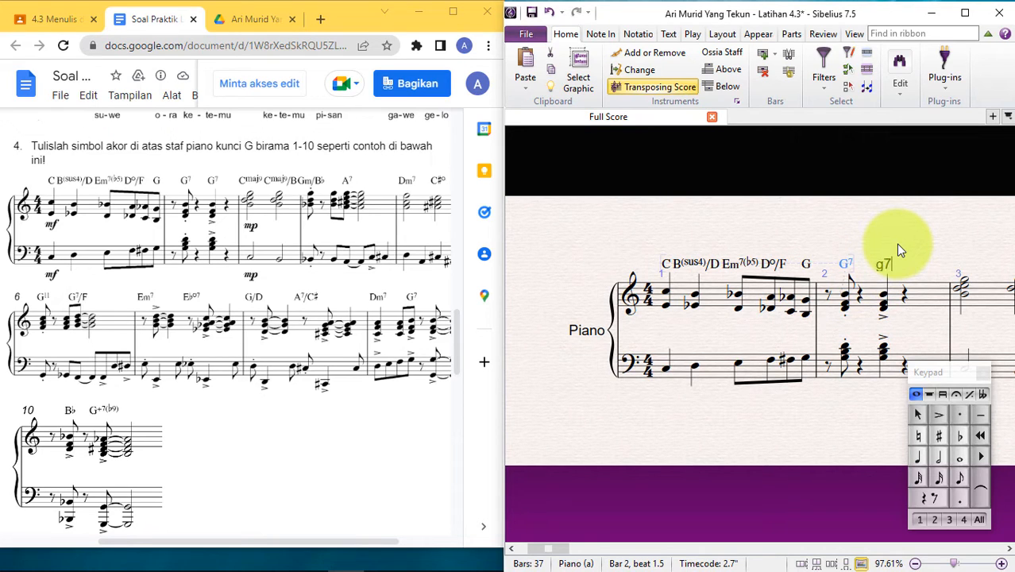
{"action": "key", "text": "space"}
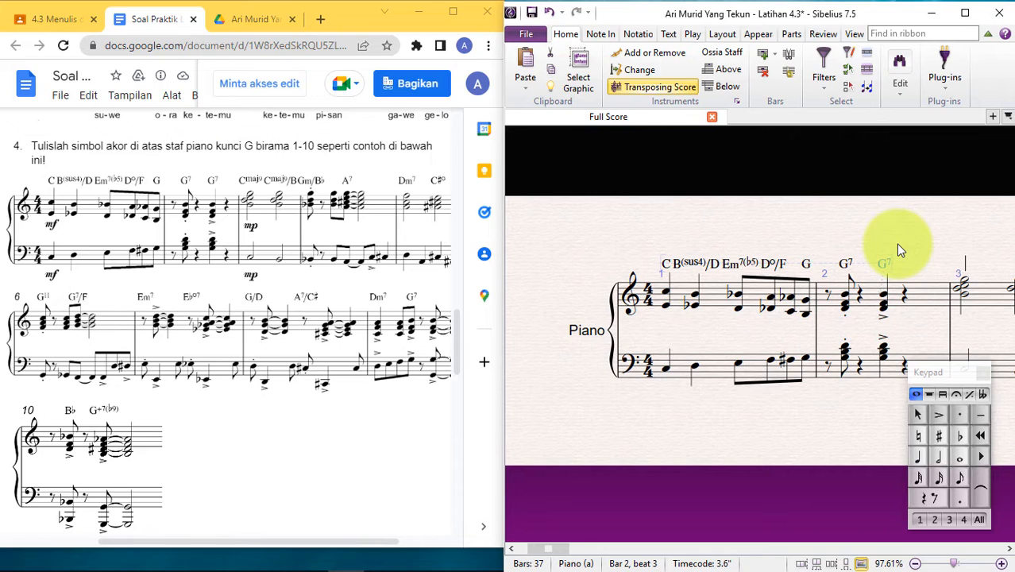
{"action": "type", "text": "cmaj9"}
{"action": "key", "text": "space"}
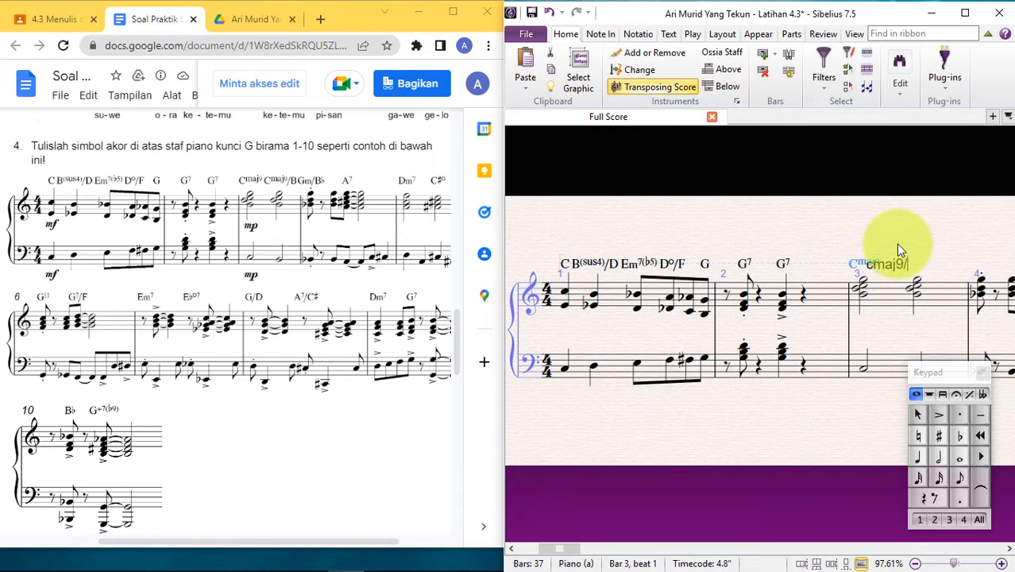
{"action": "type", "text": "cmaj9/b"}
{"action": "key", "text": "space"}
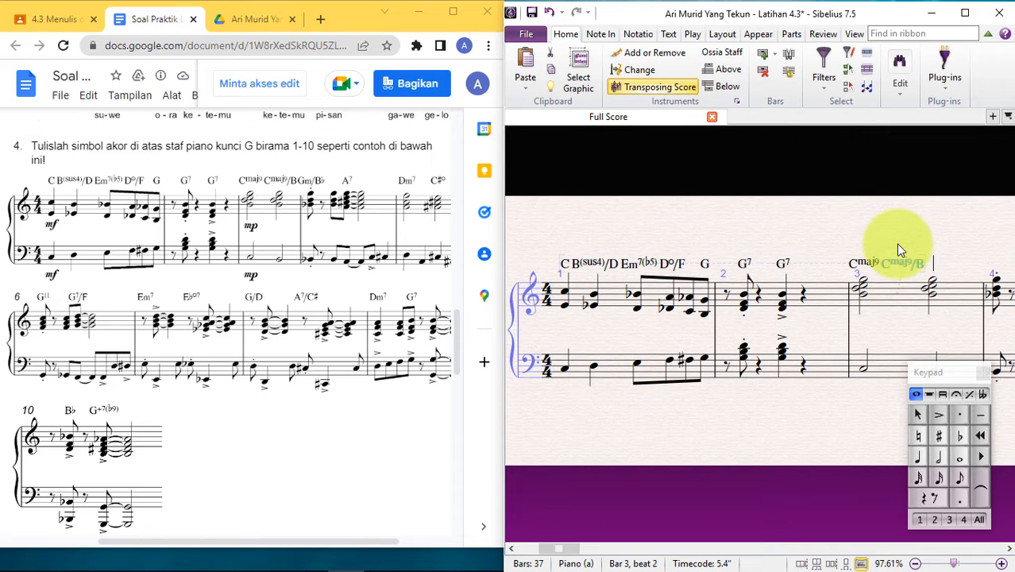
{"action": "key", "text": "space"}
{"action": "key", "text": "BackSpace"}
{"action": "key", "text": "BackSpace"}
{"action": "key", "text": "Escape"}
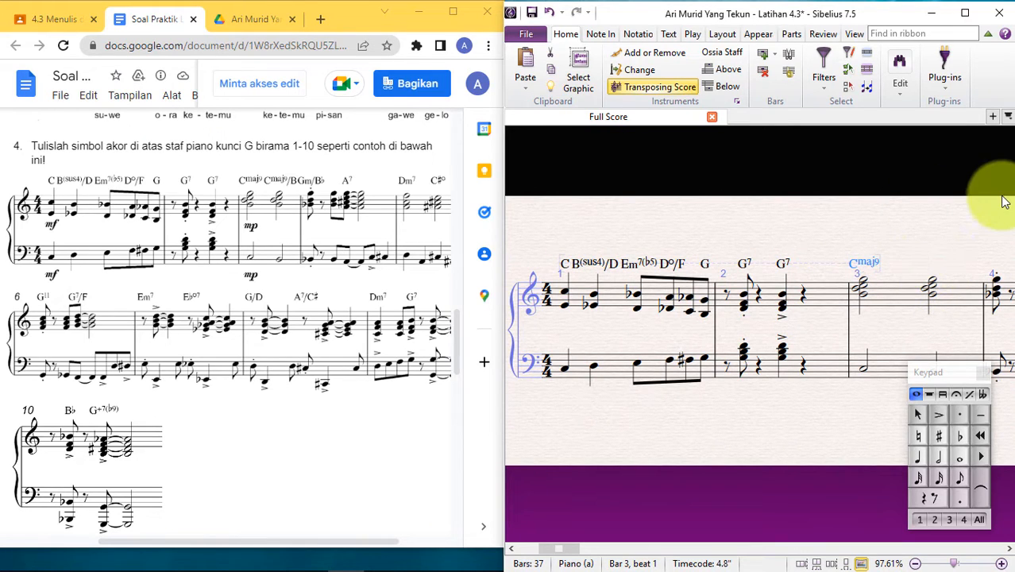
Enter the chord symbols Cmaj9/B on beat 3 of bar 3 and Gm/B♭ on beat 1 of bar 4.
{"action": "type", "text": "cmaj9/b"}
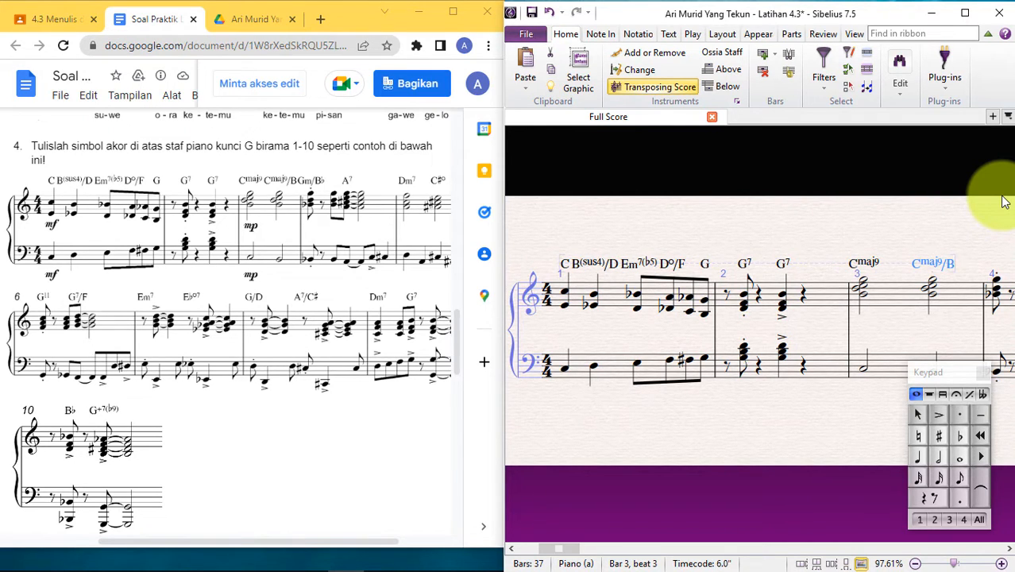
{"action": "key", "text": "space"}
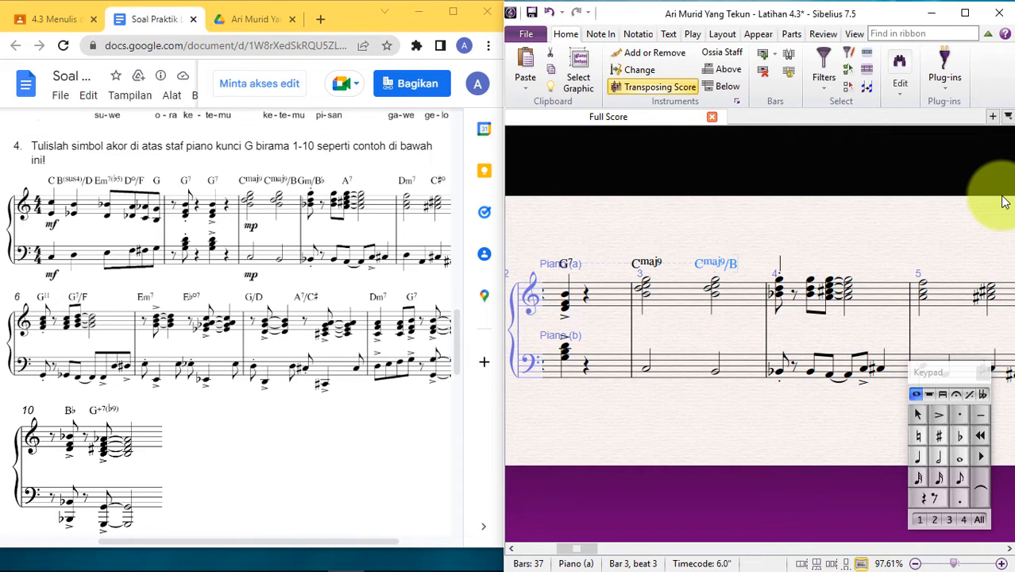
{"action": "type", "text": "gm/bb"}
{"action": "key", "text": "space"}
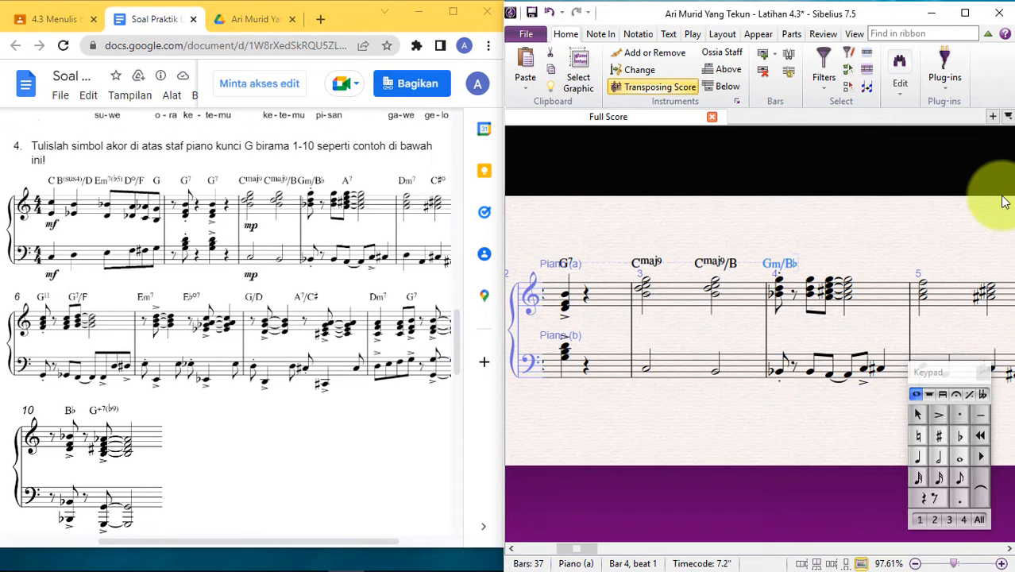
Enter the chord symbols A7 on beat 2.5 of bar 4 and Dm7 on beat 1 of bar 5.
{"action": "type", "text": "a7"}
{"action": "key", "text": "space"}
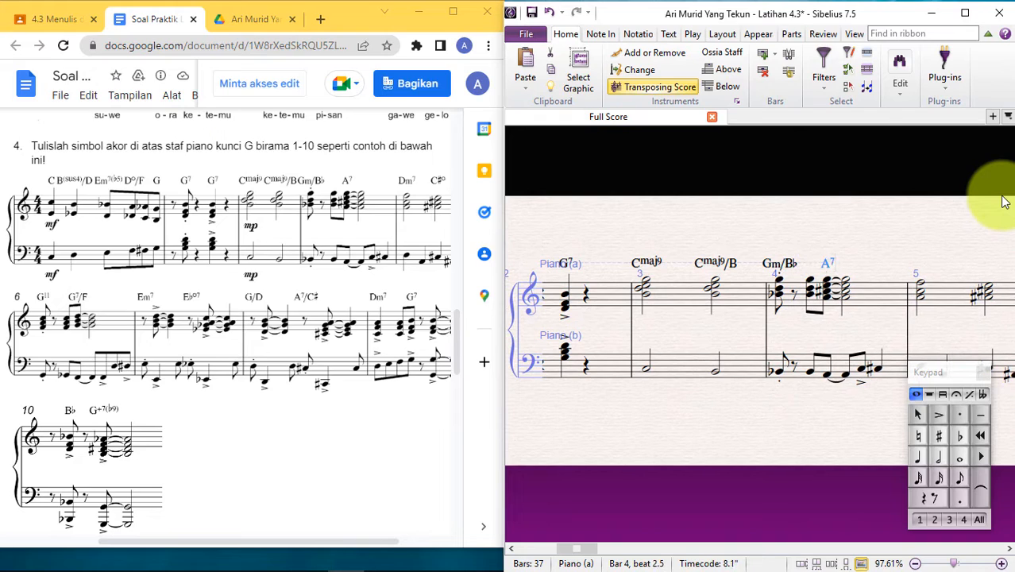
{"action": "key", "text": "space"}
{"action": "type", "text": "dm7"}
{"action": "key", "text": "space"}
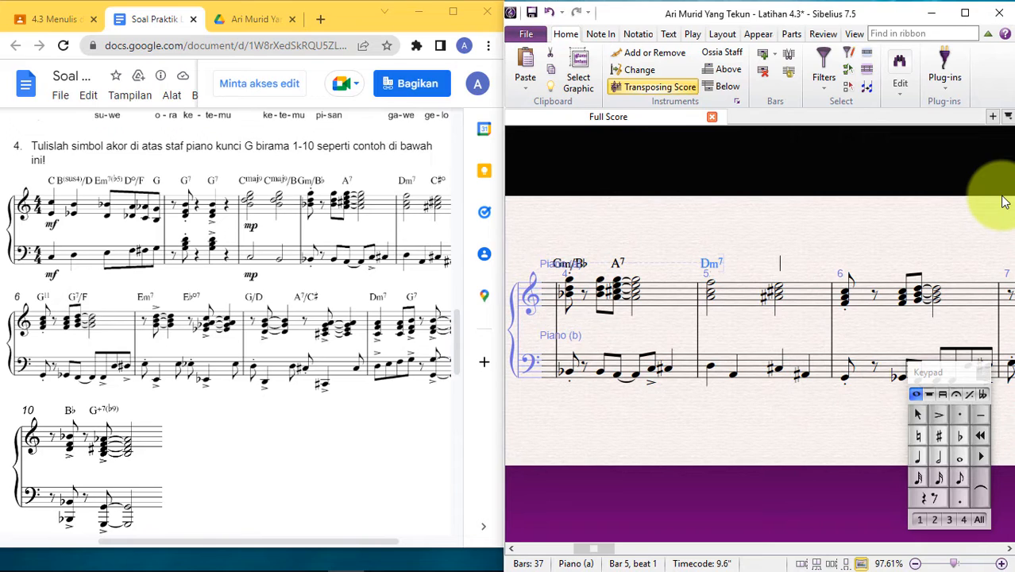
Enter the chord symbols C♯° on beat 3 of bar 5, then G11 on beat 1 and G7/F on beat 2 of bar 6.
{"action": "type", "text": "c#dim"}
{"action": "key", "text": "space"}
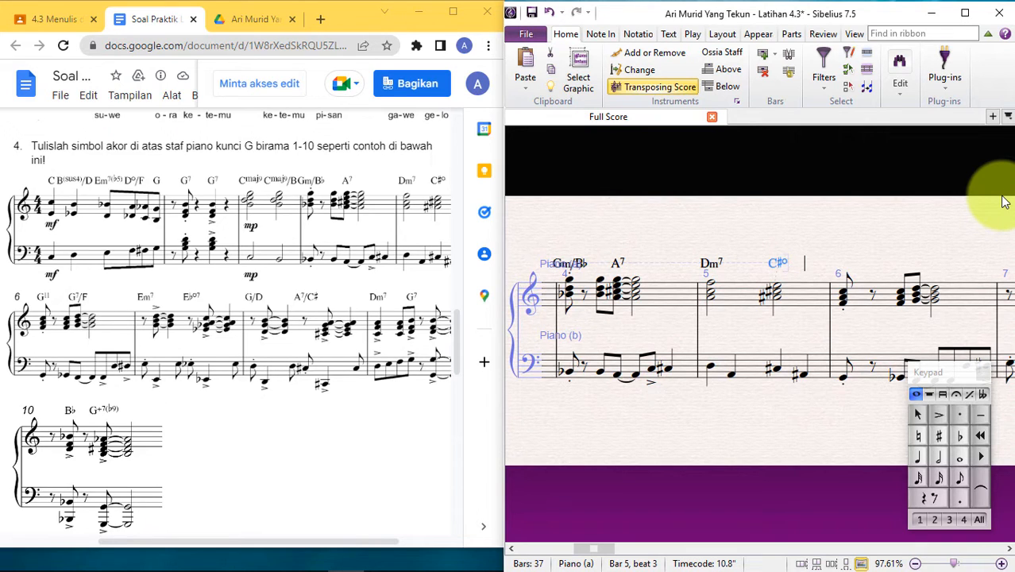
{"action": "key", "text": "space"}
{"action": "type", "text": "g11"}
{"action": "key", "text": "space"}
{"action": "type", "text": "g7"}
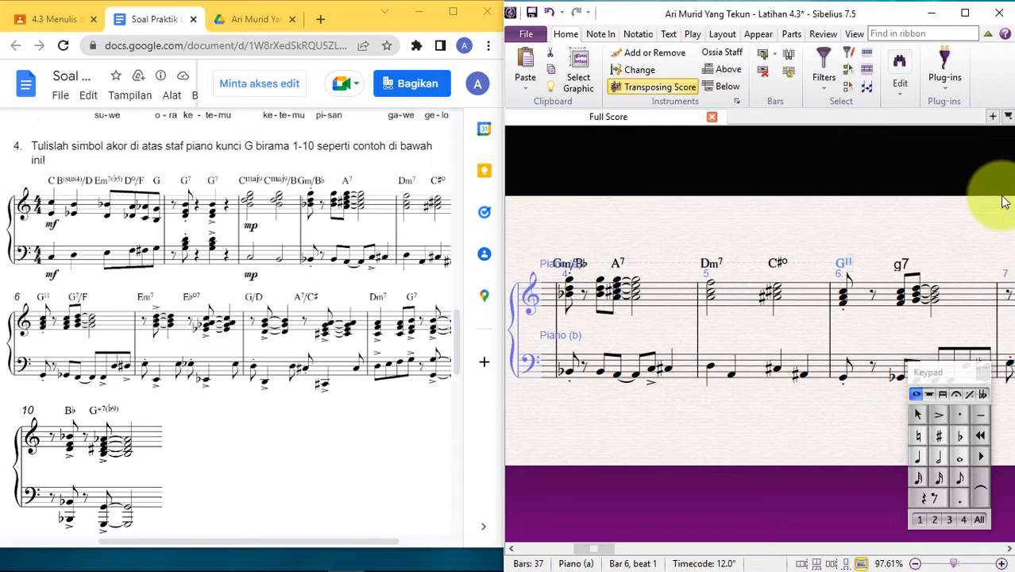
{"action": "type", "text": "/f"}
{"action": "key", "text": "Escape"}
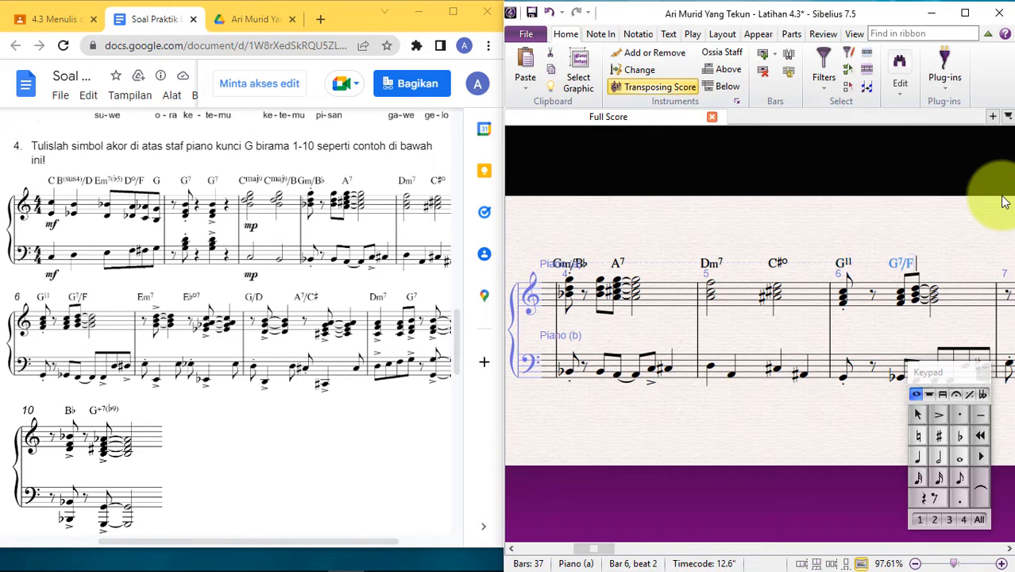
Enter the bar 7 chord symbols above the treble-clef Piano staff: Em7 on beat 1, followed by E♭°7.
{"action": "key", "text": "space"}
{"action": "key", "text": "space"}
{"action": "key", "text": "space"}
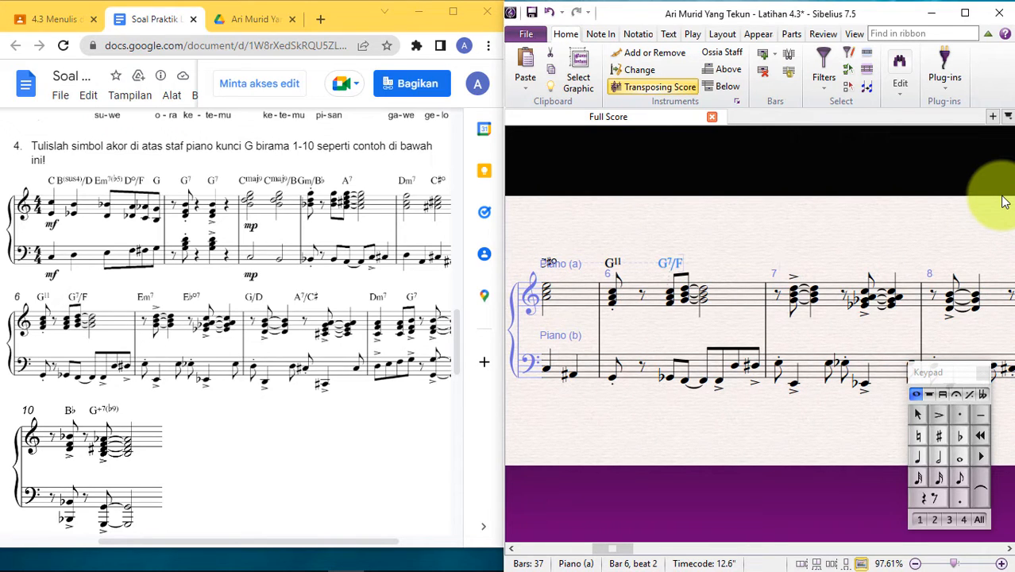
{"action": "type", "text": "em7"}
{"action": "key", "text": "space"}
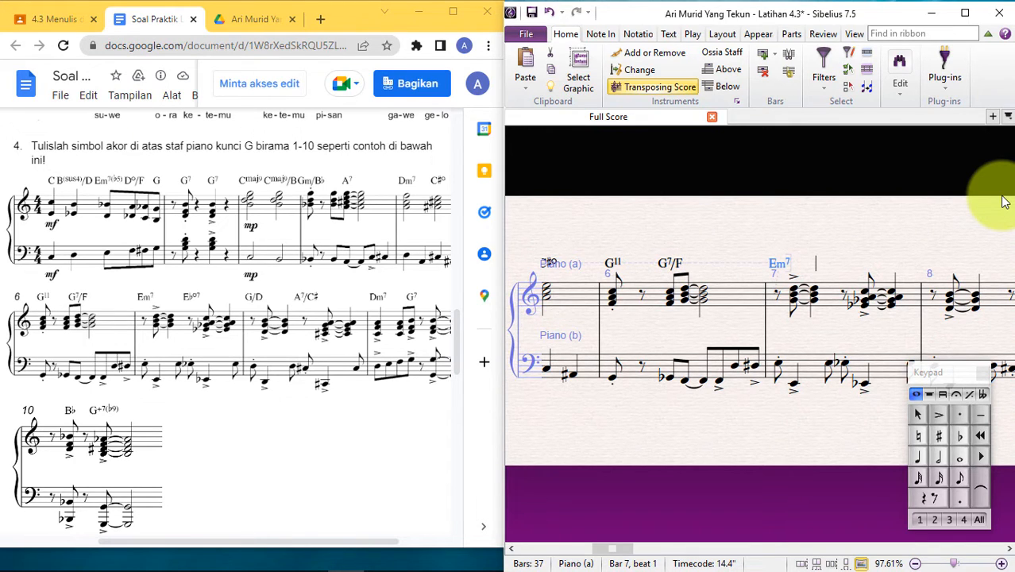
{"action": "key", "text": "space"}
{"action": "type", "text": "ebdim7"}
{"action": "key", "text": "space"}
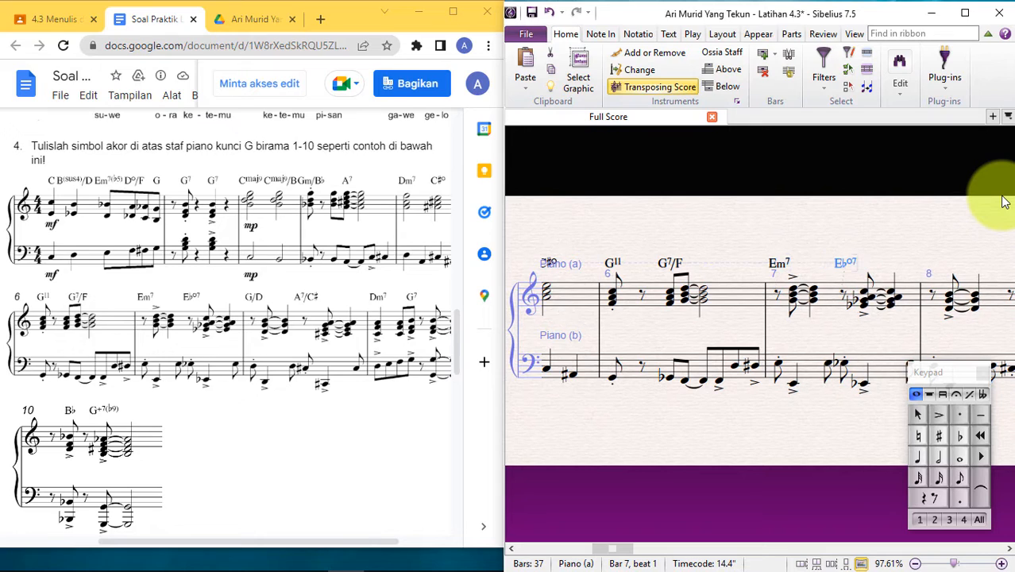
Enter the bar 8 chord symbols: G/D on beat 1 and A7/C♯ on beat 3.
{"action": "key", "text": "space"}
{"action": "type", "text": "g/d"}
{"action": "key", "text": "space"}
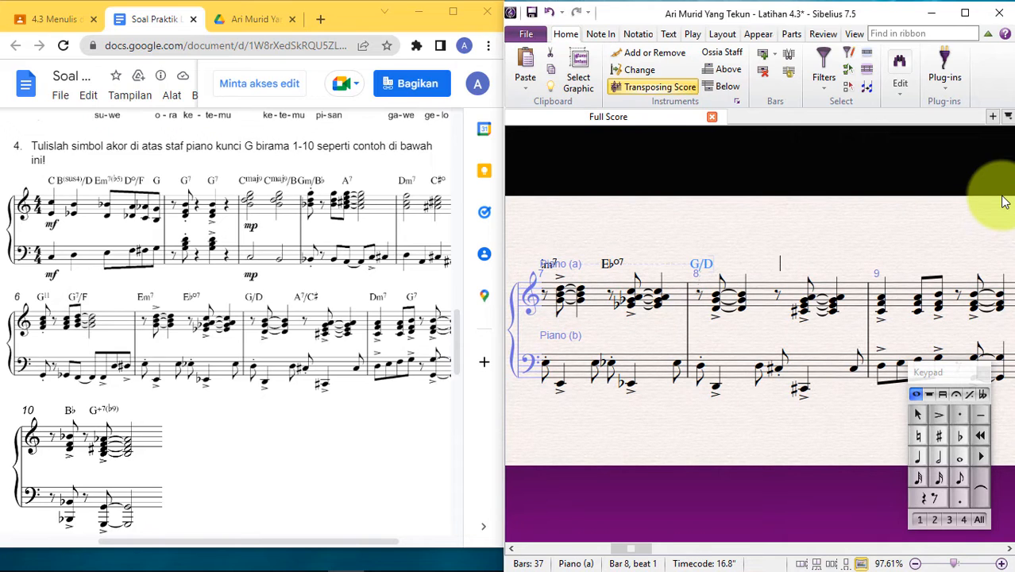
{"action": "type", "text": "a7/c#"}
{"action": "key", "text": "Escape"}
{"action": "key", "text": "space"}
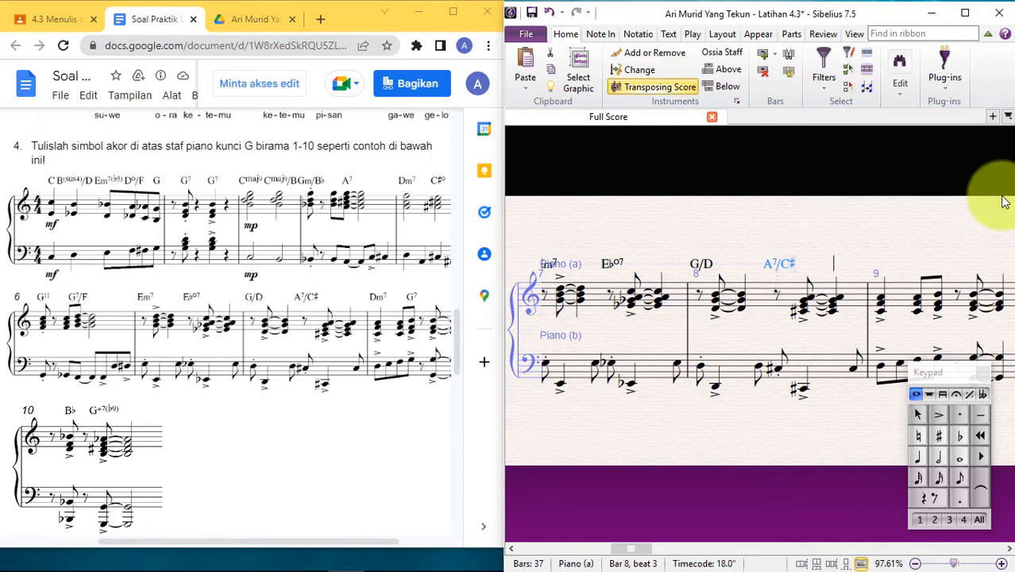
Enter the bar 9 chord symbols: Dm7 on beat 1 and G7 on beat 2.5.
{"action": "key", "text": "space"}
{"action": "type", "text": "dm7"}
{"action": "key", "text": "space"}
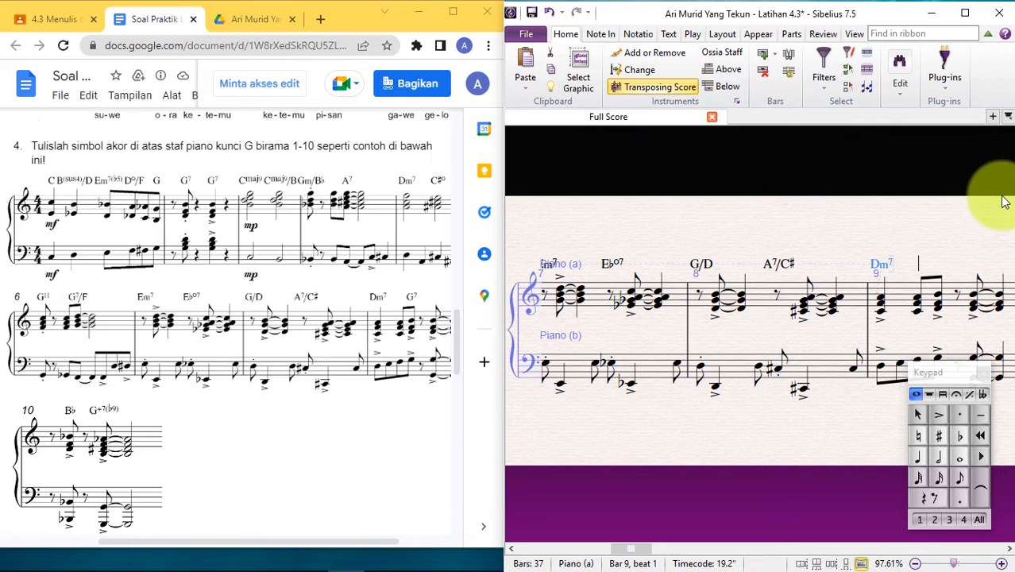
{"action": "key", "text": "space"}
{"action": "type", "text": "g7"}
{"action": "key", "text": "space"}
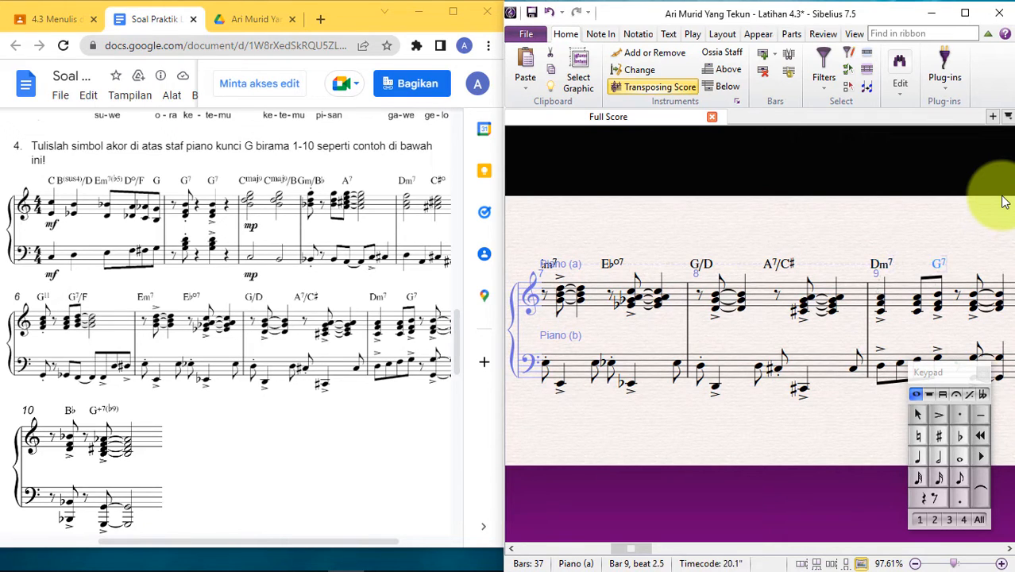
Enter the bar 10 chord symbols B♭ on beat 1.5 and G+7(♭9) above the following chord, and finish chord entry.
{"action": "key", "text": "space"}
{"action": "key", "text": "space"}
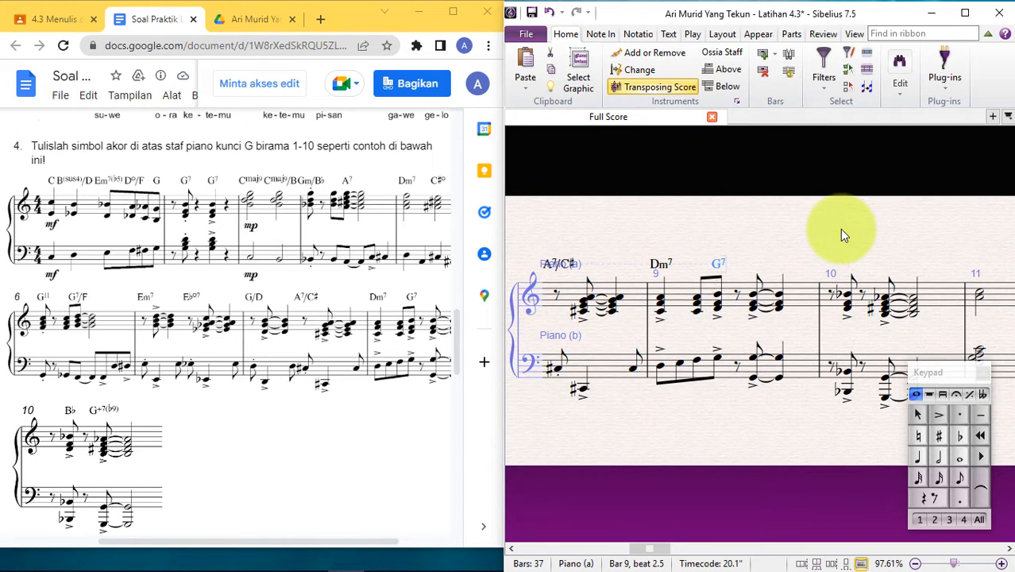
{"action": "type", "text": "bb"}
{"action": "key", "text": "space"}
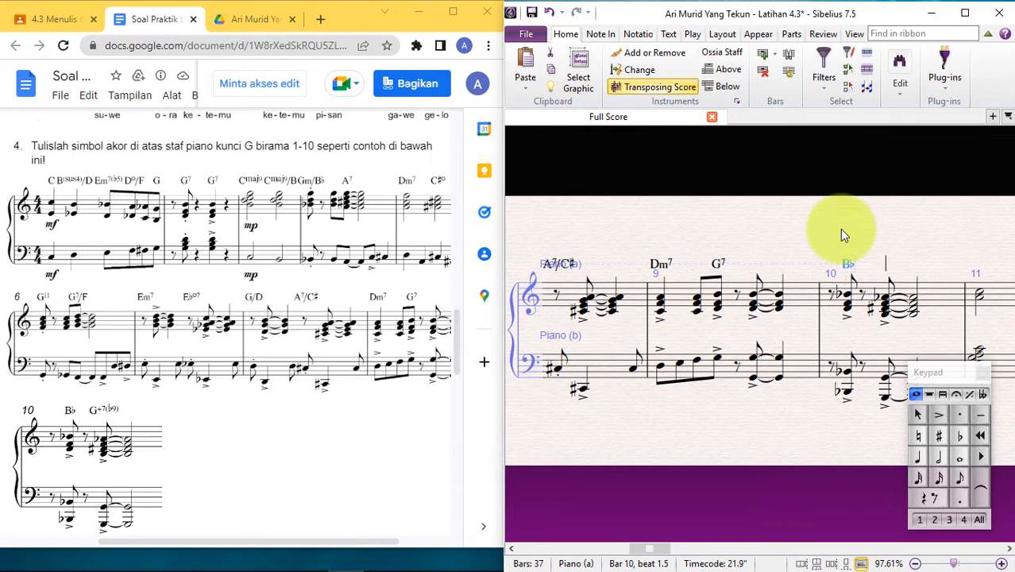
{"action": "type", "text": "g"}
{"action": "type", "text": "aug7b9"}
{"action": "key", "text": "space"}
{"action": "key", "text": "Escape"}
{"action": "key", "text": "Escape"}
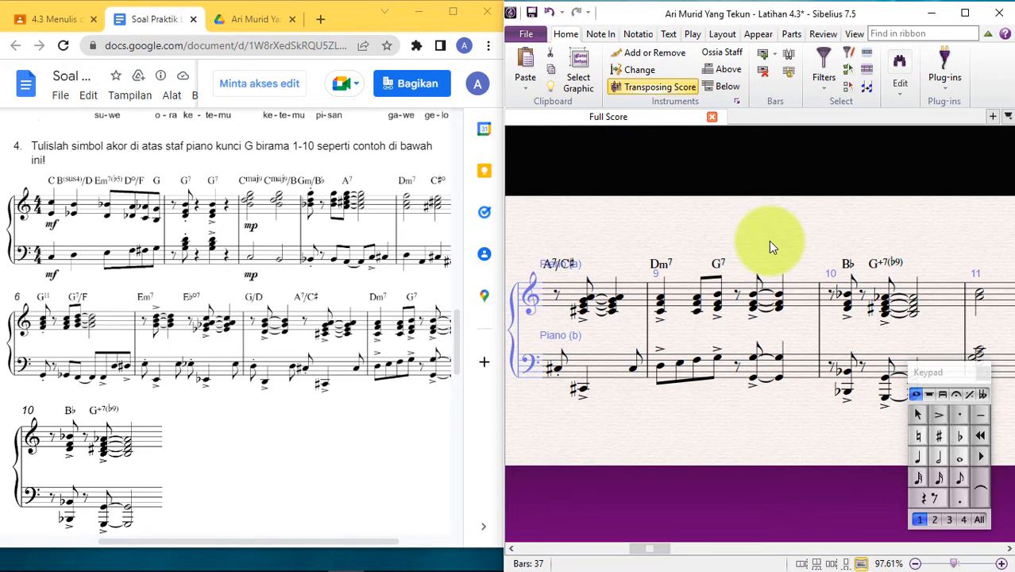
Turn off Focus on Staves to show every instrument, and bring up task 5 in the exercise document.
{"action": "key", "text": "ctrl+alt+f"}
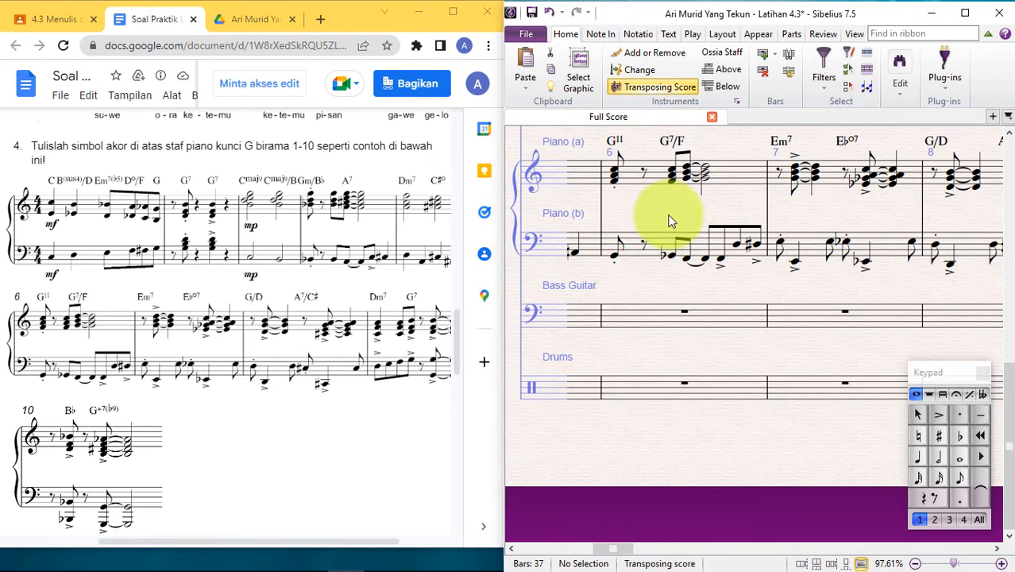
{"action": "scroll", "coordinate": [669, 222], "scroll_direction": "up", "scroll_amount": 1}
{"action": "scroll", "coordinate": [207, 372], "scroll_direction": "down", "scroll_amount": 1}
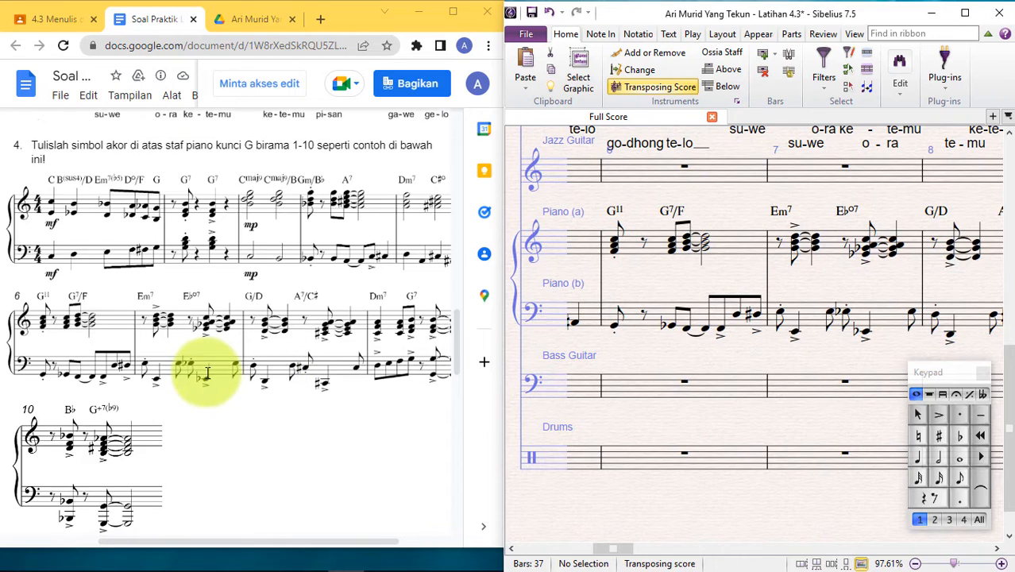
{"action": "scroll", "coordinate": [207, 372], "scroll_direction": "down", "scroll_amount": 6}
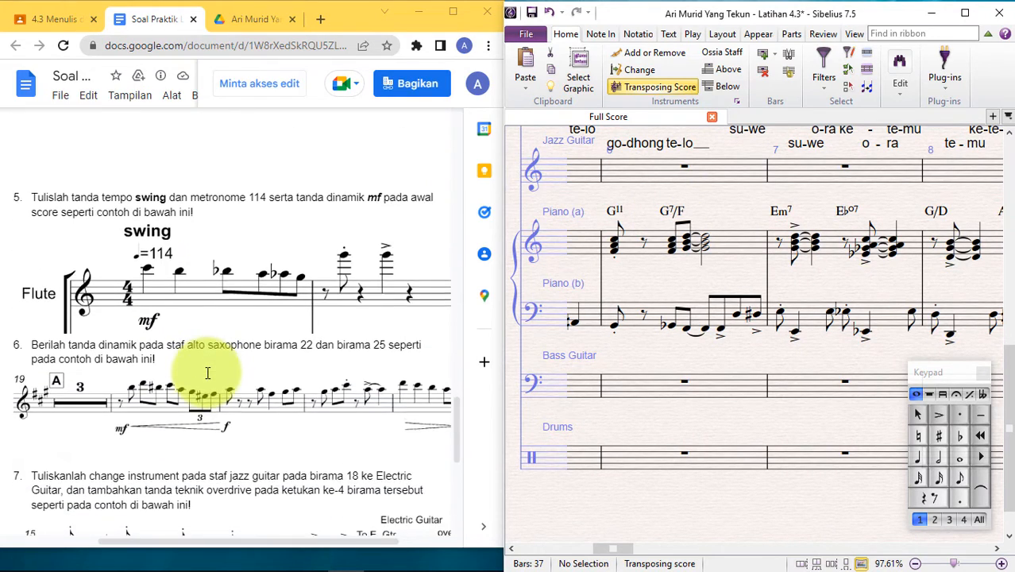
{"action": "scroll", "coordinate": [207, 372], "scroll_direction": "down", "scroll_amount": 1}
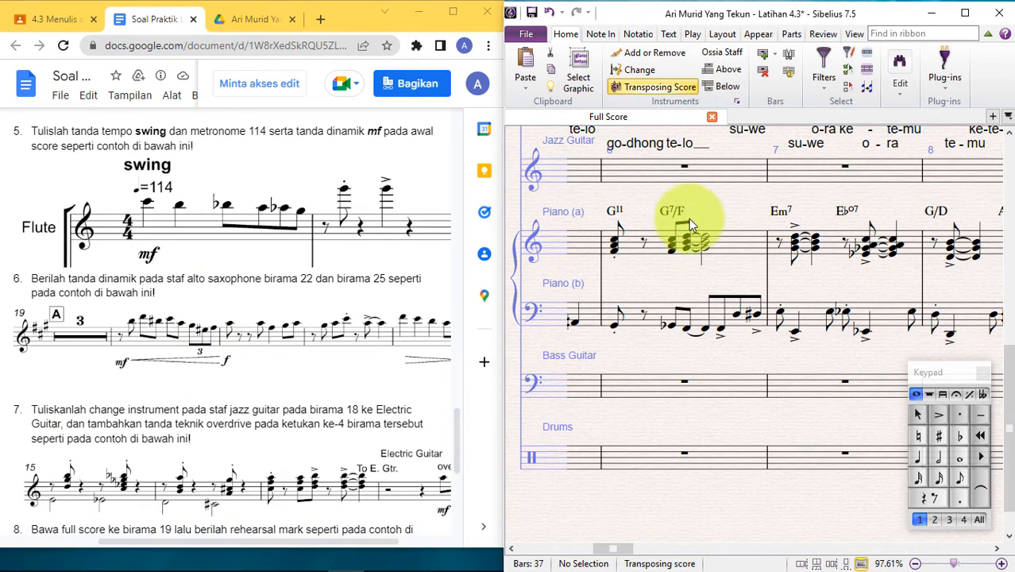
Play the score briefly from the Flute's first note in bar 1, and return to the start of the score.
{"action": "scroll", "coordinate": [662, 211], "scroll_direction": "up", "scroll_amount": 5}
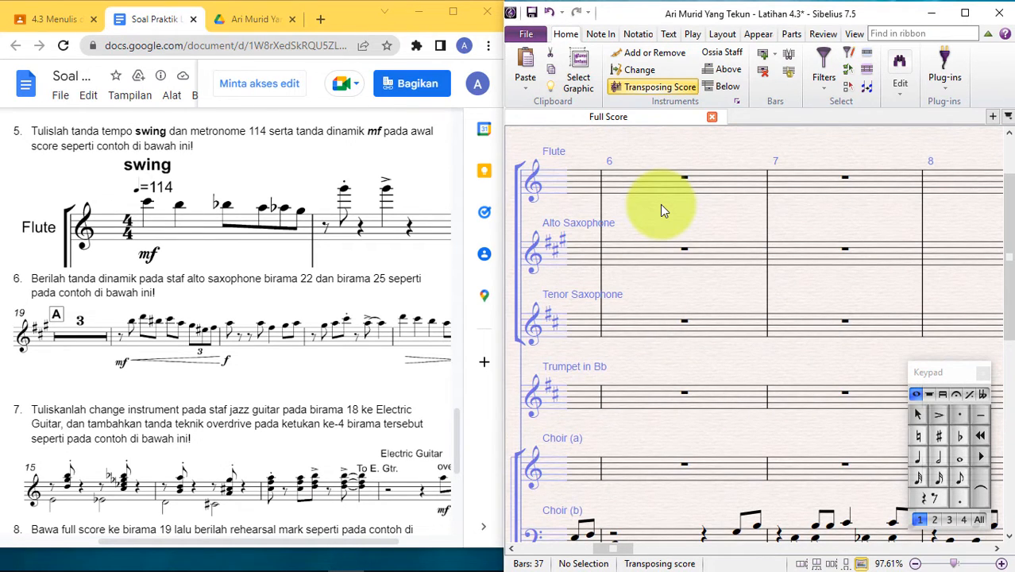
{"action": "scroll", "coordinate": [660, 208], "scroll_direction": "up", "scroll_amount": 1}
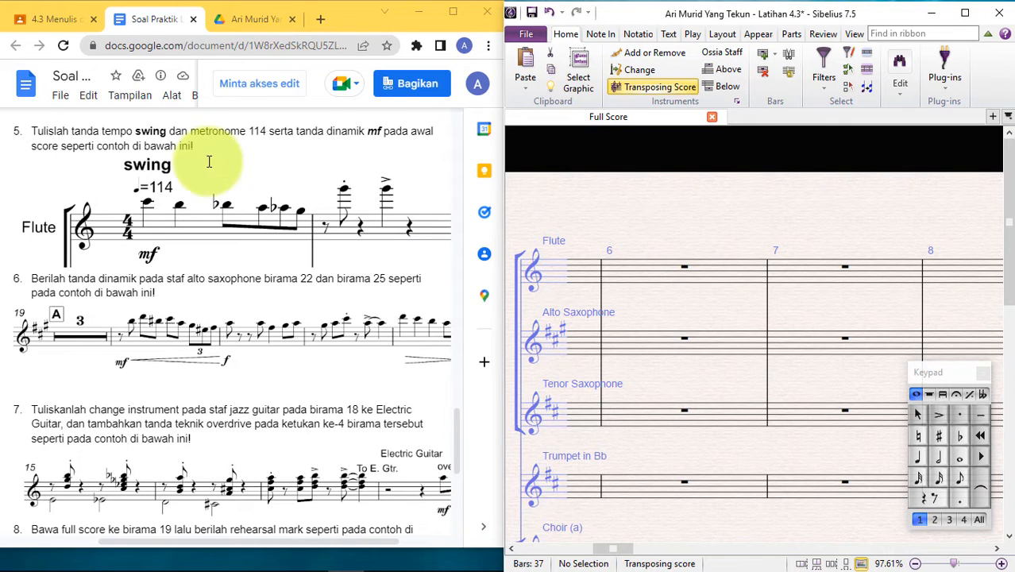
{"action": "scroll", "coordinate": [694, 242], "scroll_direction": "left", "scroll_amount": 5}
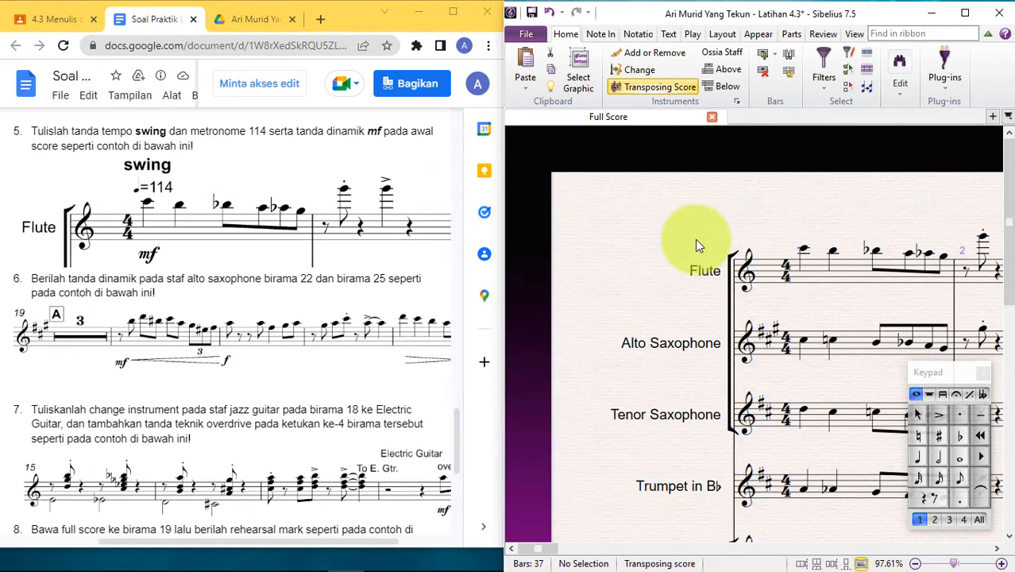
{"action": "scroll", "coordinate": [695, 239], "scroll_direction": "right", "scroll_amount": 3}
{"action": "scroll", "coordinate": [695, 239], "scroll_direction": "left", "scroll_amount": 3}
{"action": "scroll", "coordinate": [732, 223], "scroll_direction": "right", "scroll_amount": 3}
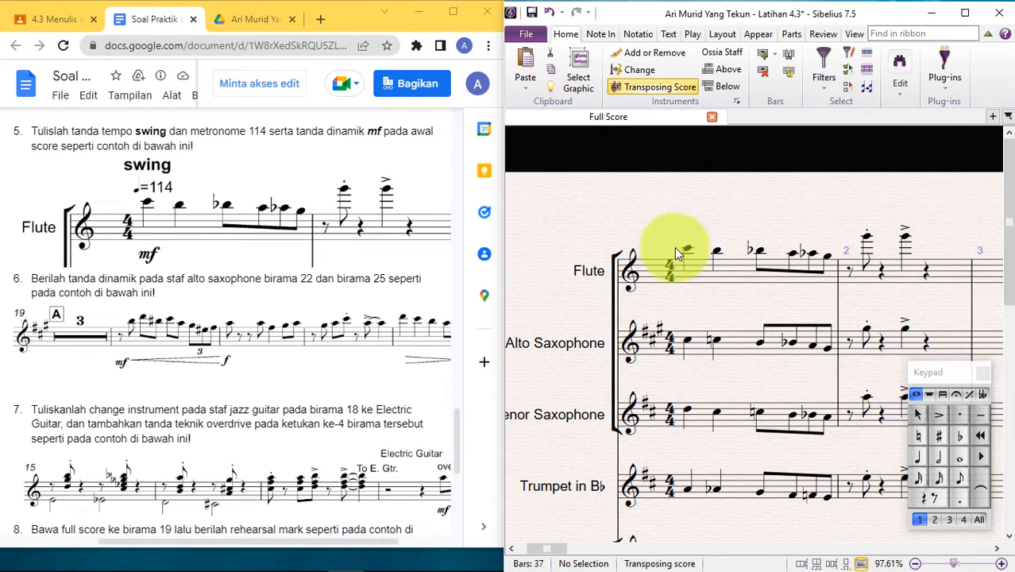
{"action": "left_click", "coordinate": [685, 249]}
{"action": "key", "text": "p"}
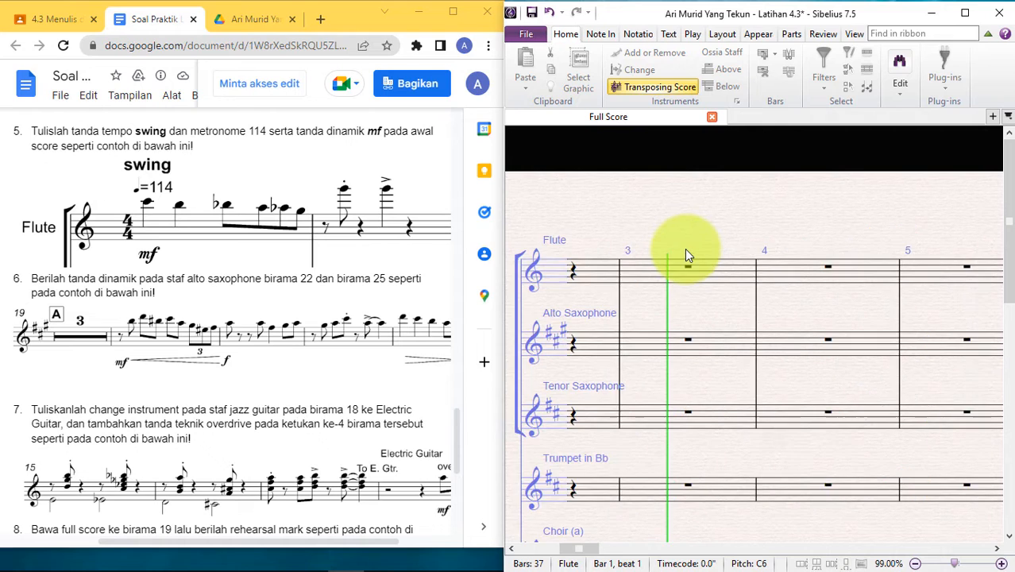
{"action": "key", "text": "space"}
{"action": "scroll", "coordinate": [630, 222], "scroll_direction": "left", "scroll_amount": 4}
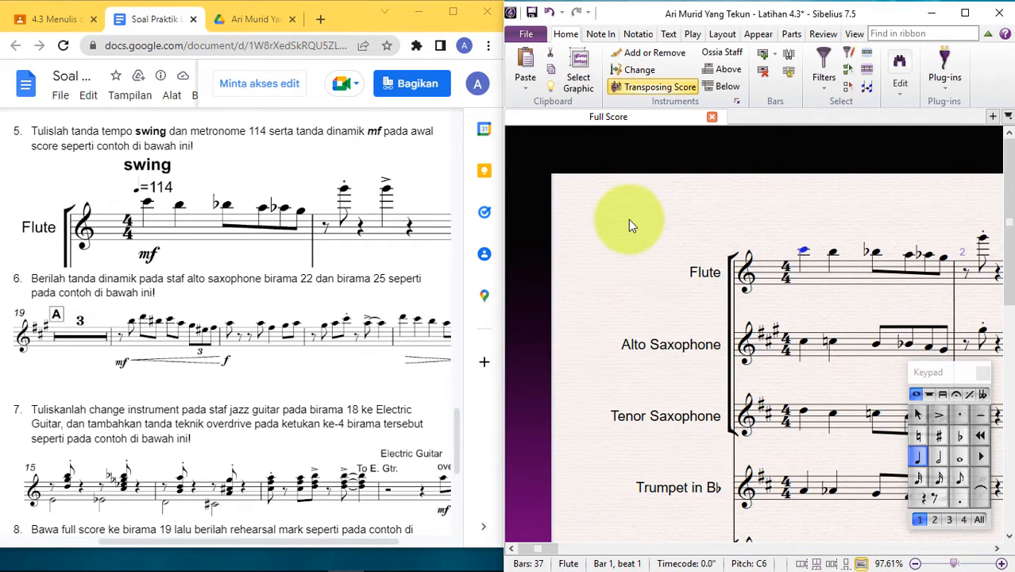
{"action": "left_click", "coordinate": [704, 216]}
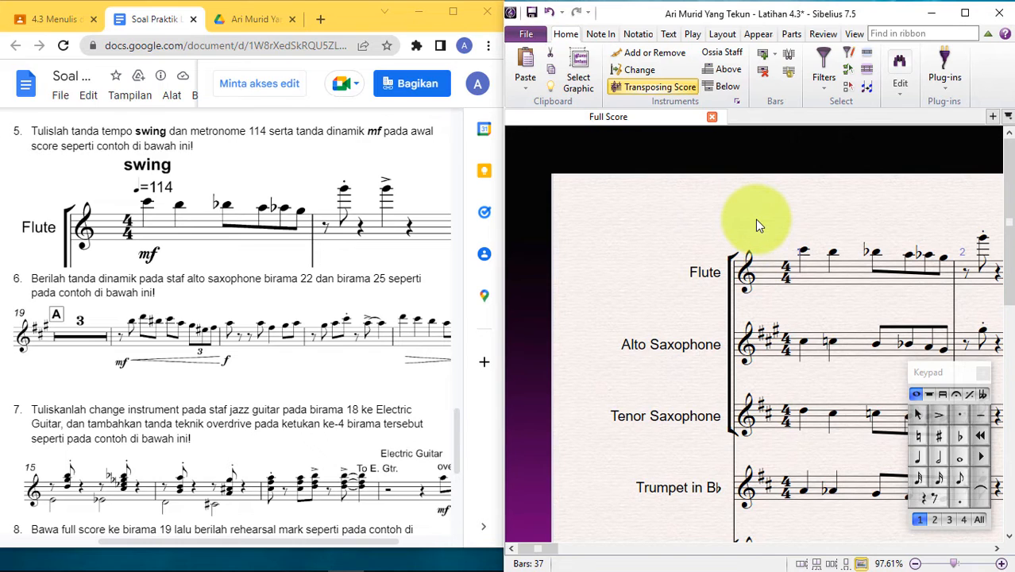
{"action": "scroll", "coordinate": [813, 224], "scroll_direction": "right", "scroll_amount": 2}
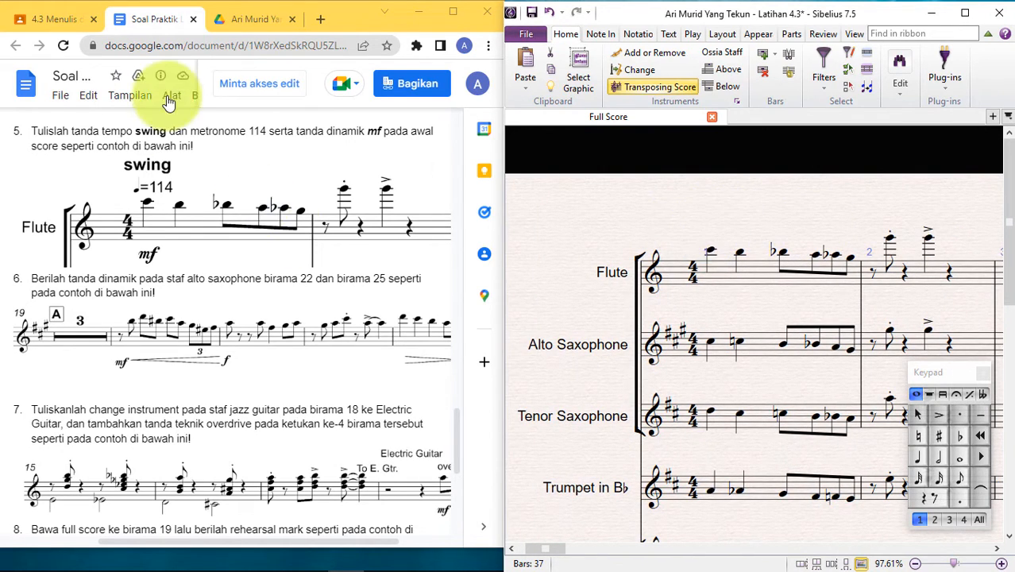
{"action": "left_click", "coordinate": [709, 251]}
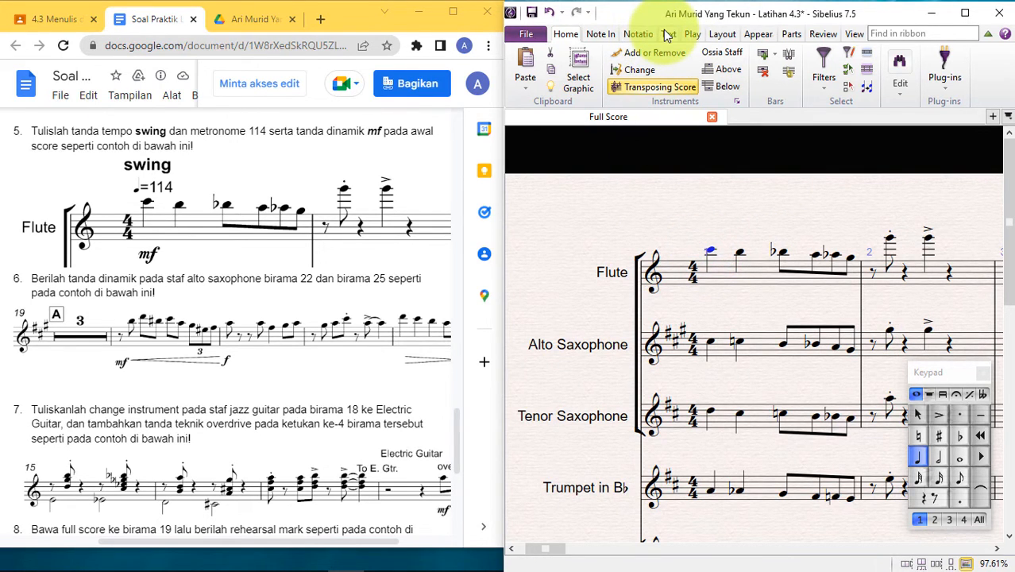
{"action": "right_click", "coordinate": [670, 212]}
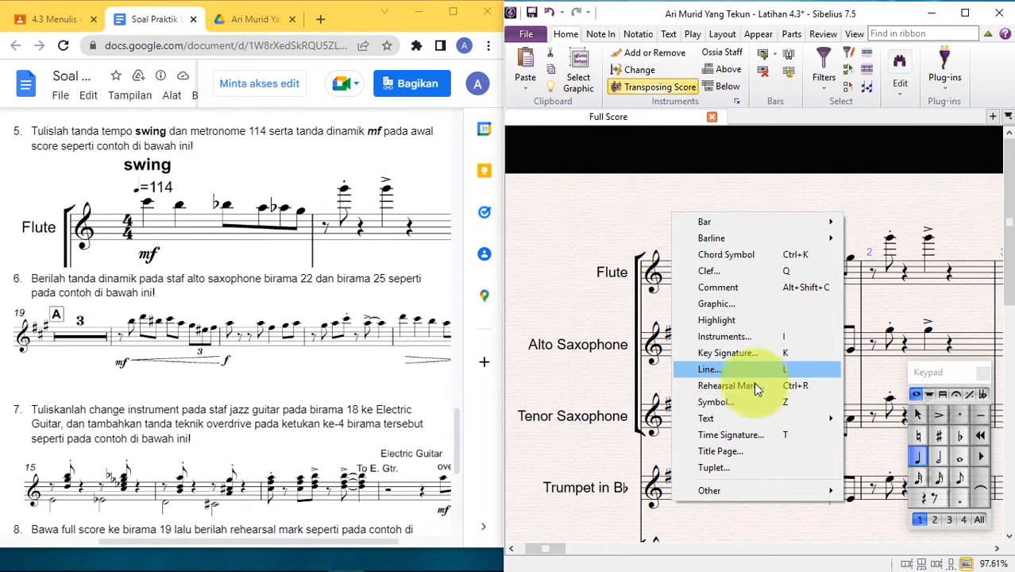
{"action": "mouse_move", "coordinate": [757, 416]}
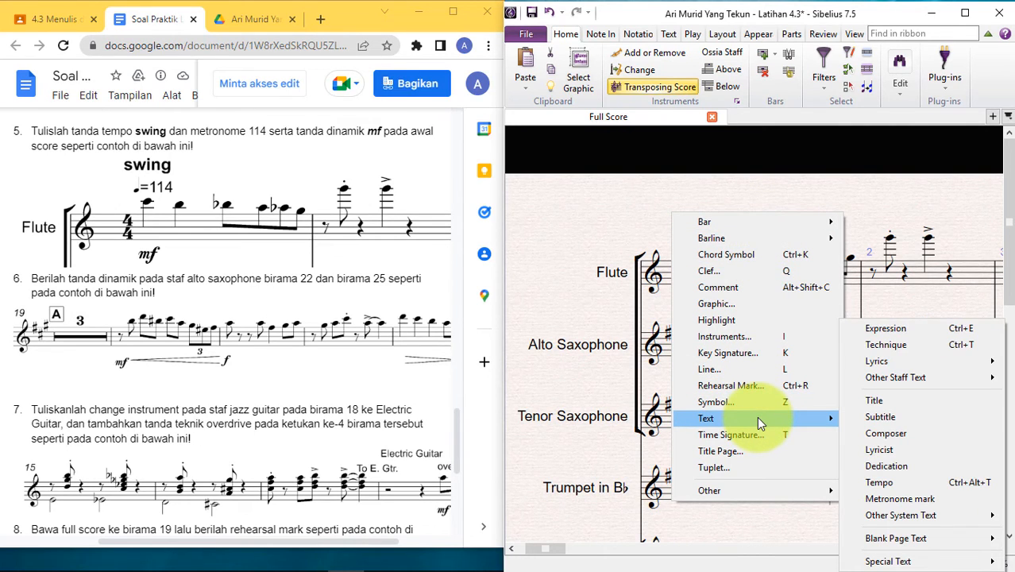
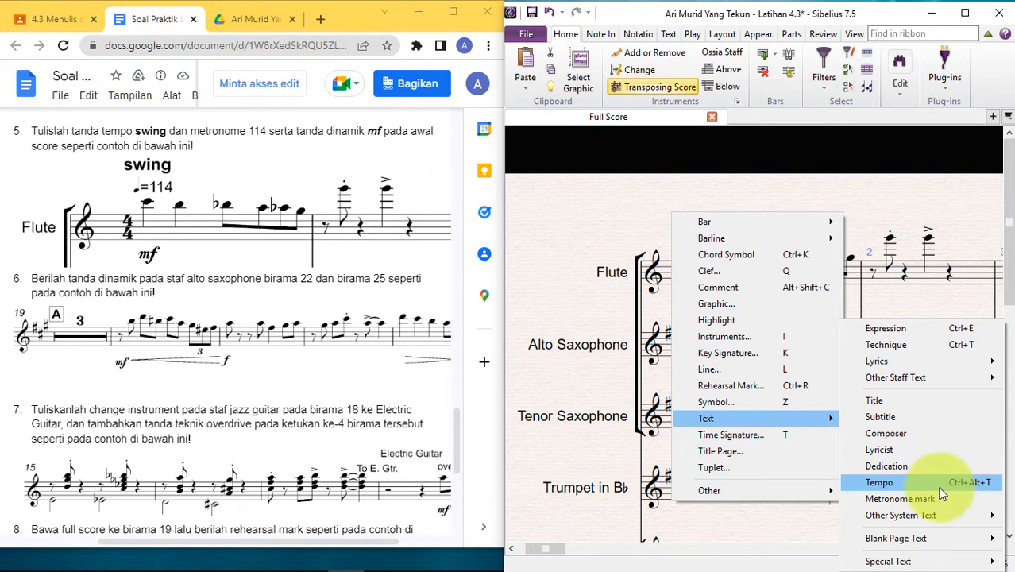
{"action": "left_click", "coordinate": [745, 194]}
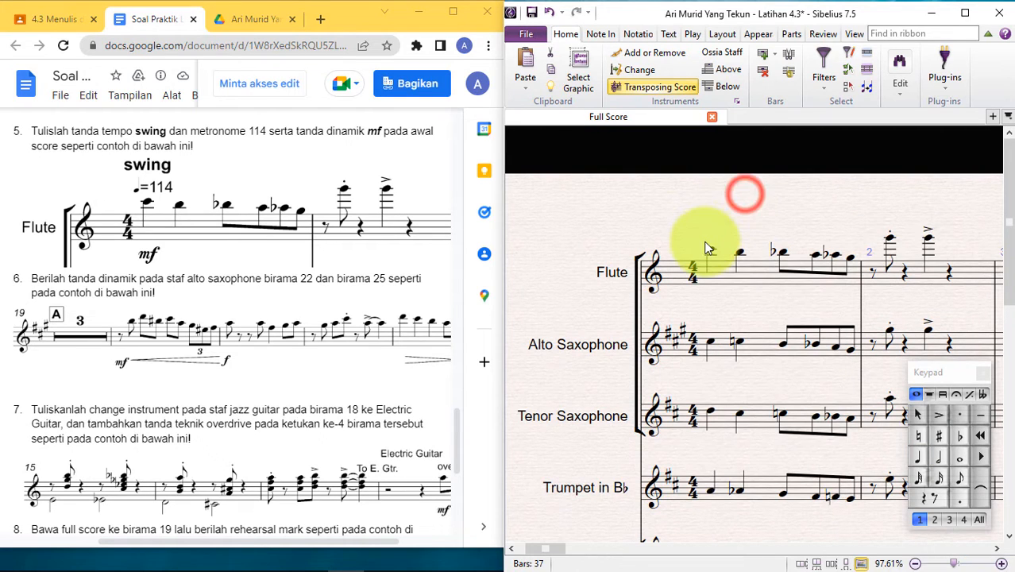
Enter the tempo text "swing" above the Flute staff at the start of bar 1.
{"action": "left_click", "coordinate": [708, 248]}
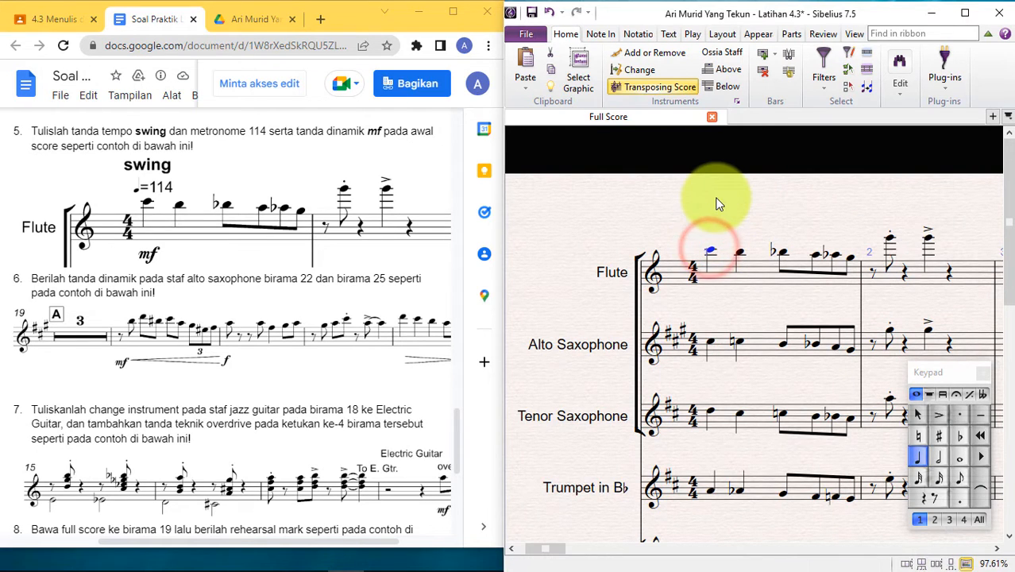
{"action": "key", "text": "ctrl+alt+t"}
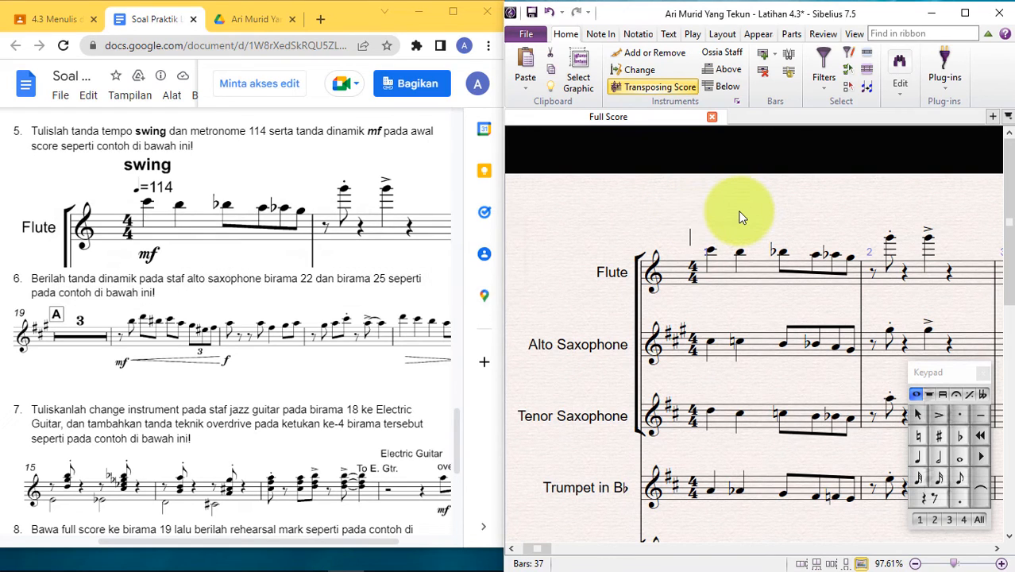
{"action": "type", "text": "swing"}
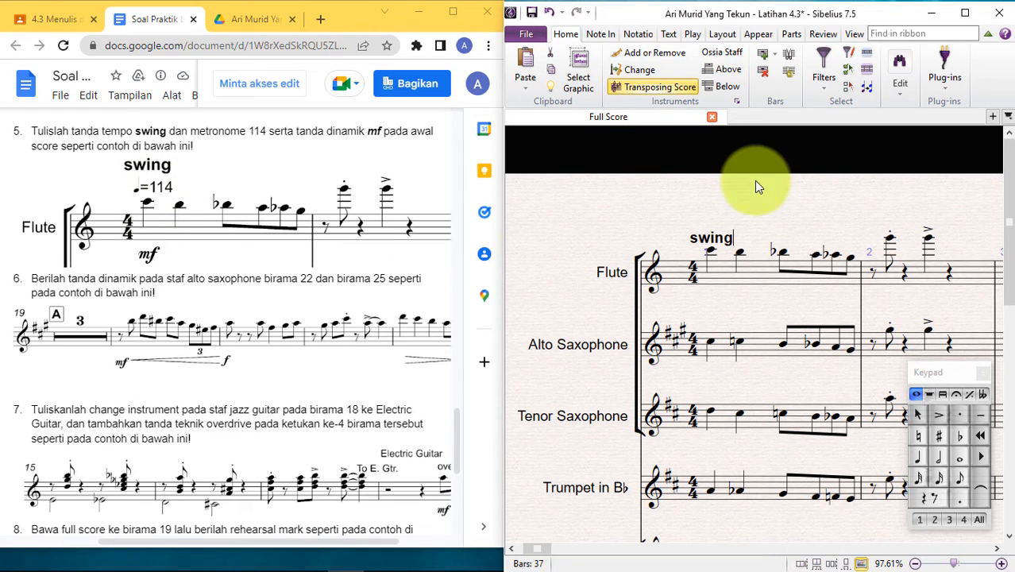
Add the metronome mark ♩=114 on a second line under the swing tempo text.
{"action": "key", "text": "Return"}
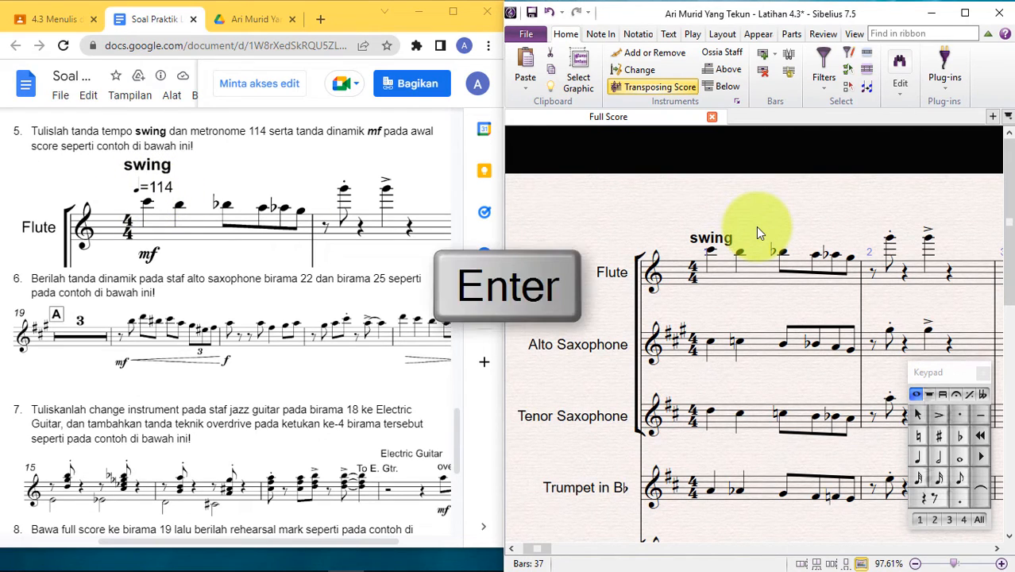
{"action": "right_click", "coordinate": [692, 251]}
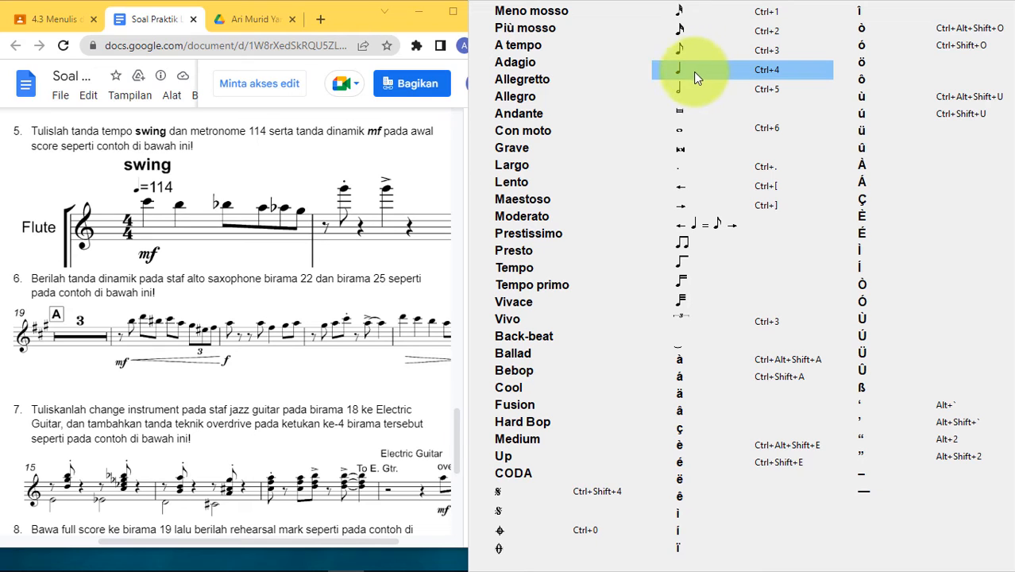
{"action": "left_click", "coordinate": [691, 71]}
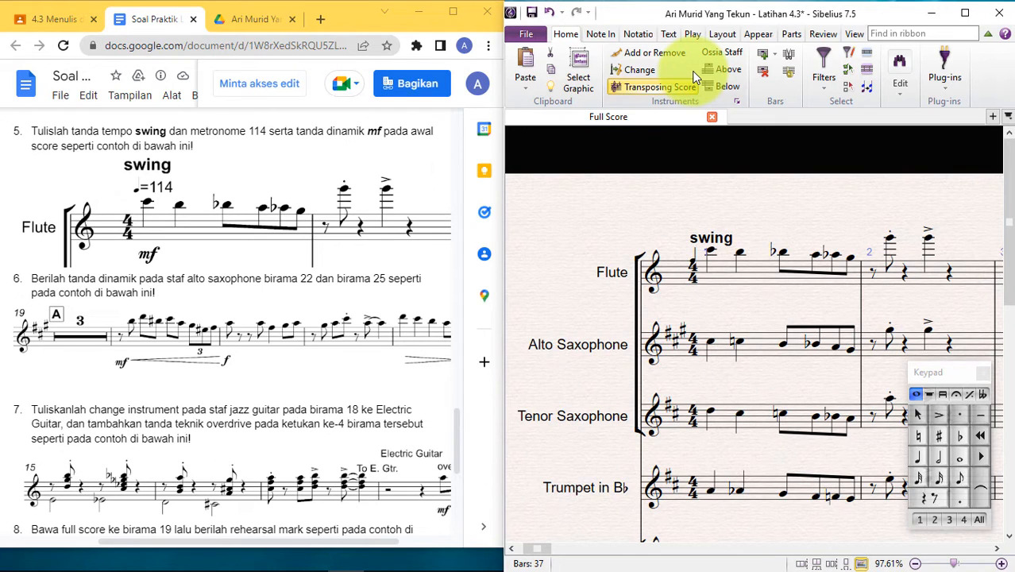
{"action": "type", "text": "=114"}
{"action": "key", "text": "Escape"}
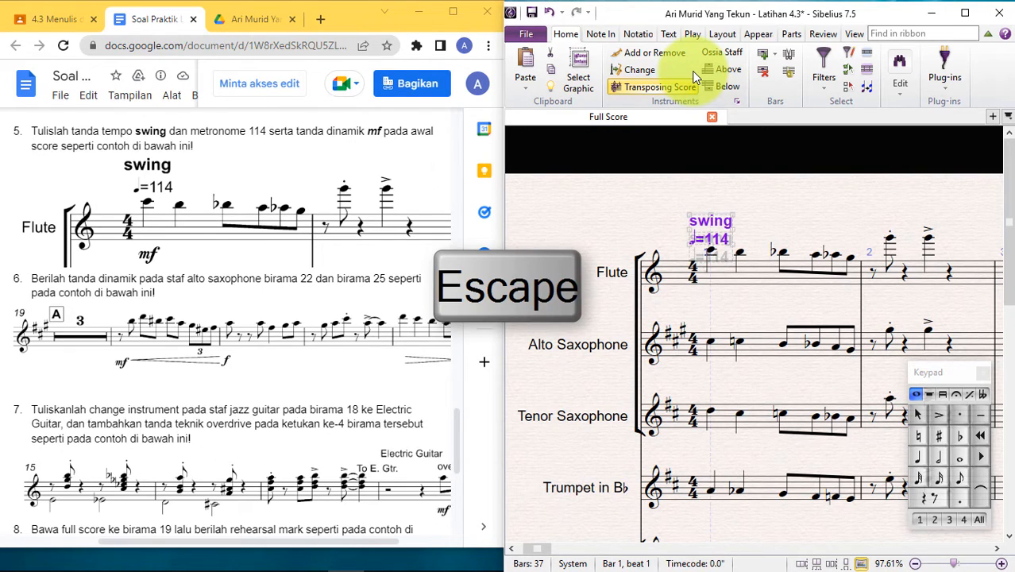
{"action": "key", "text": "Escape"}
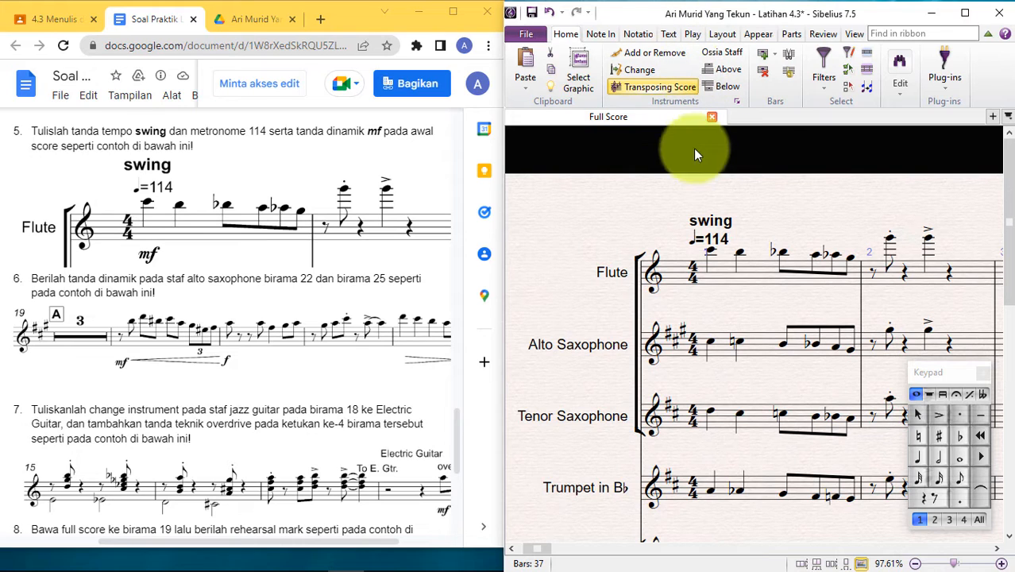
{"action": "left_click", "coordinate": [772, 226]}
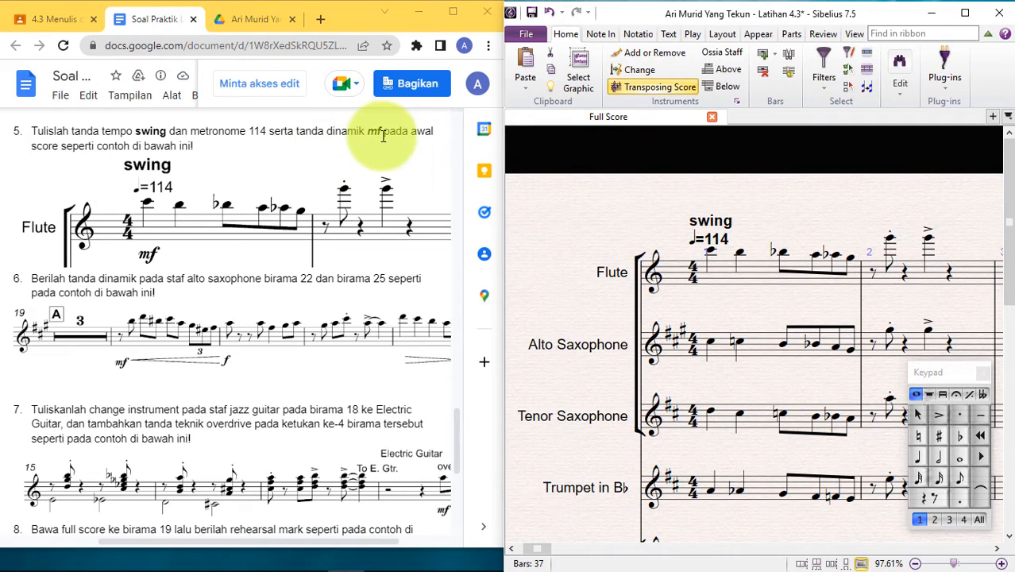
Add an mf dynamic below the Flute's first note in bar 1.
{"action": "left_click", "coordinate": [709, 253]}
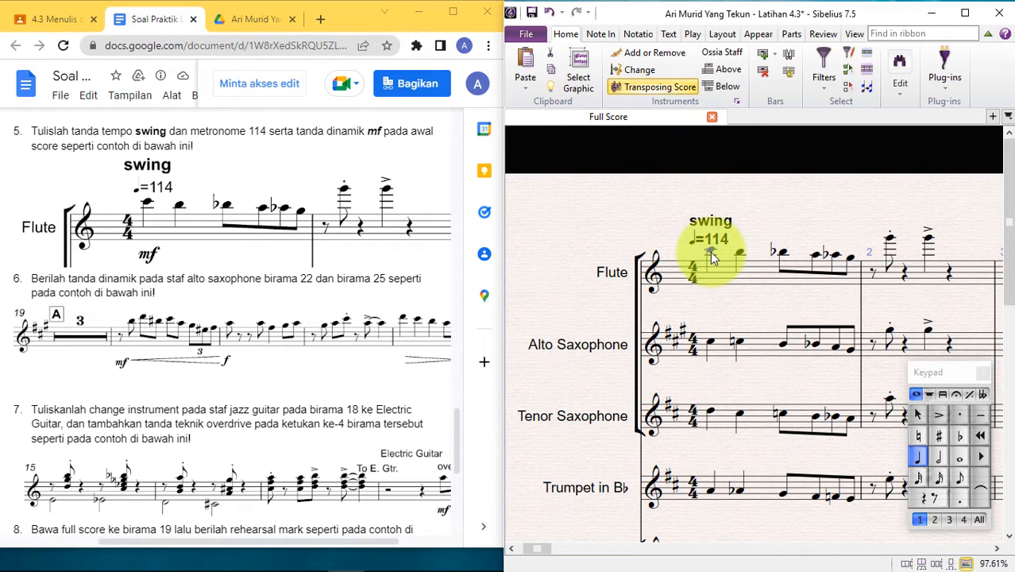
{"action": "left_click", "coordinate": [708, 250]}
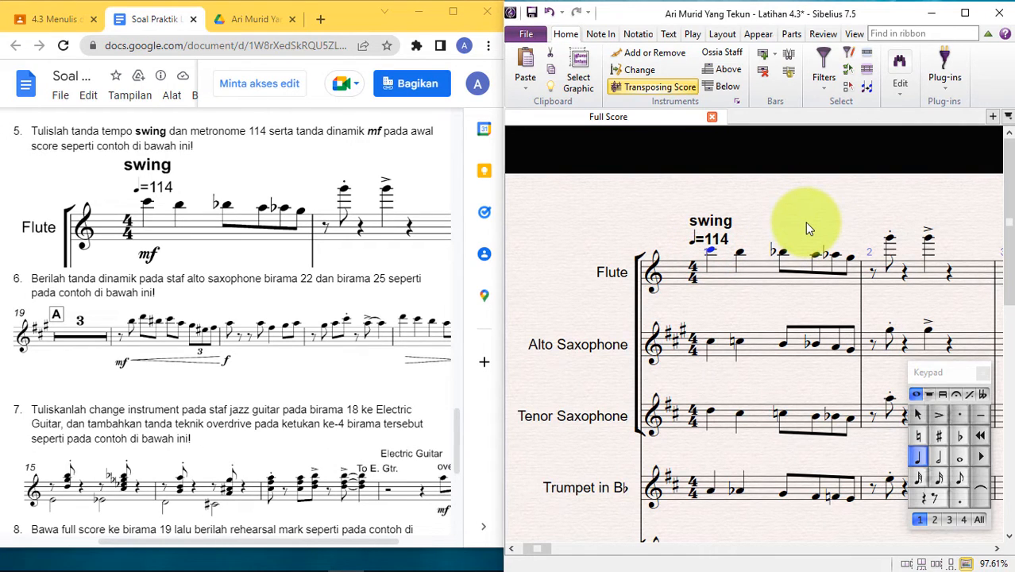
{"action": "key", "text": "ctrl+e"}
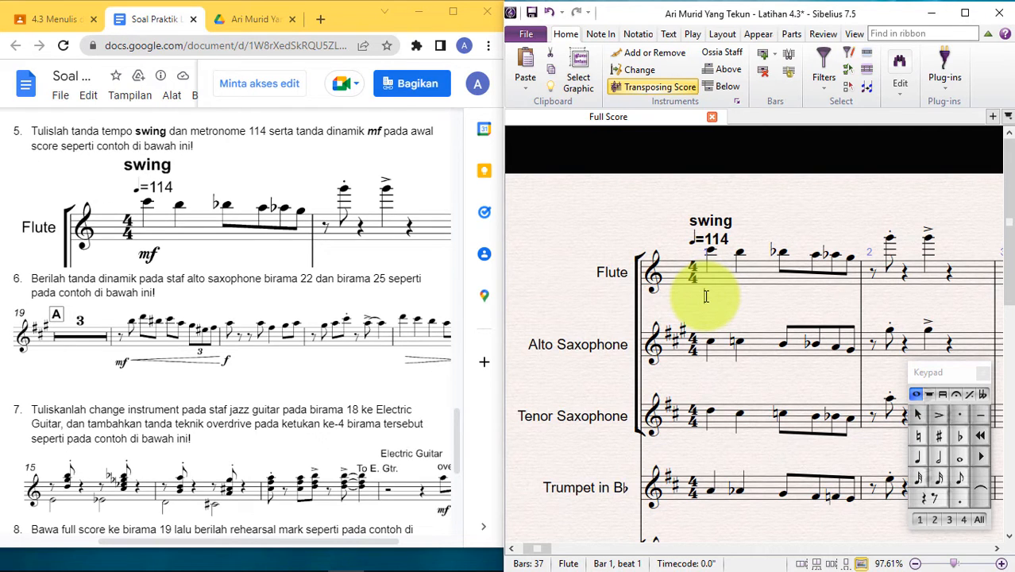
{"action": "right_click", "coordinate": [705, 295]}
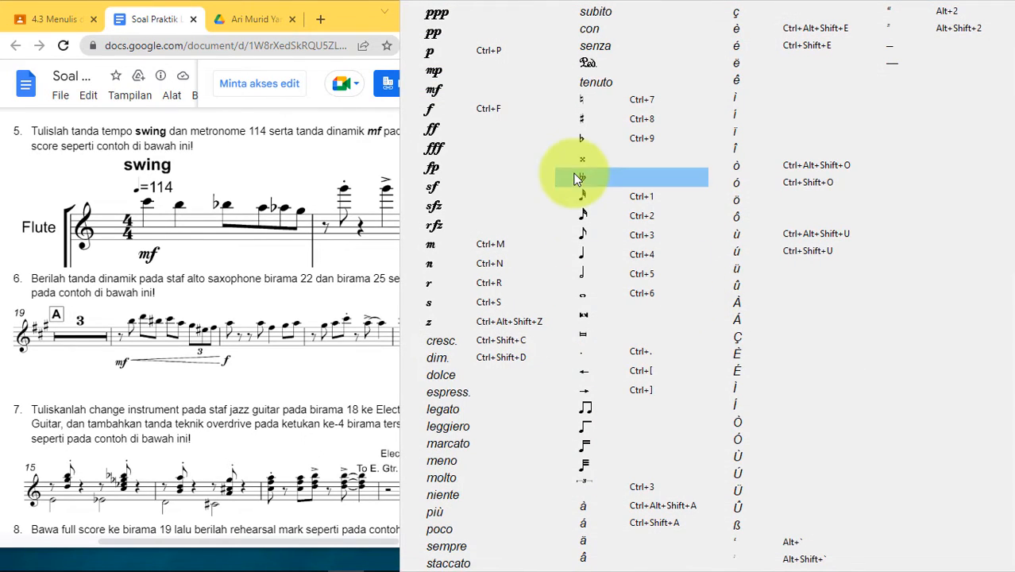
{"action": "left_click", "coordinate": [449, 91]}
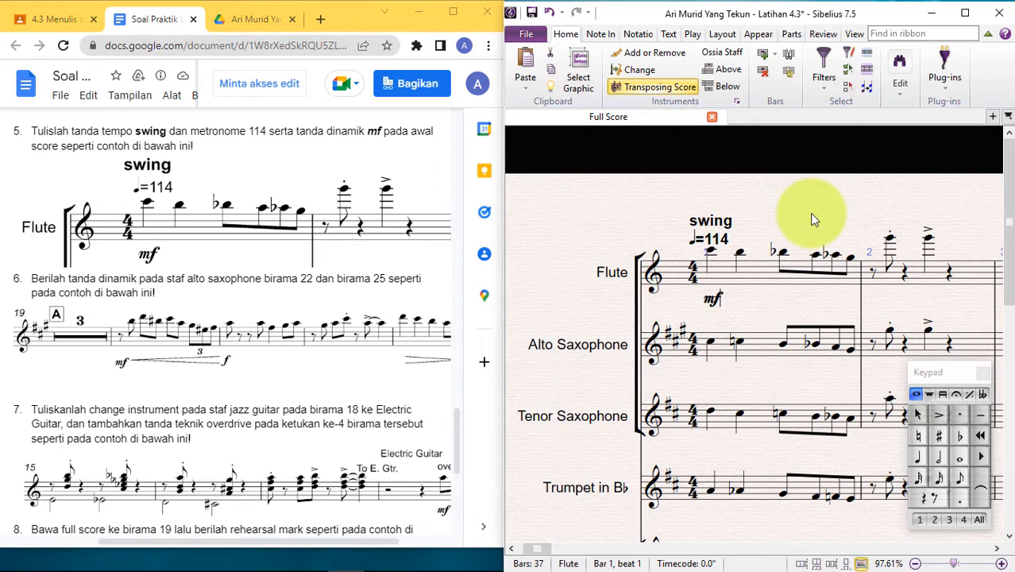
{"action": "key", "text": "Escape"}
{"action": "key", "text": "Escape"}
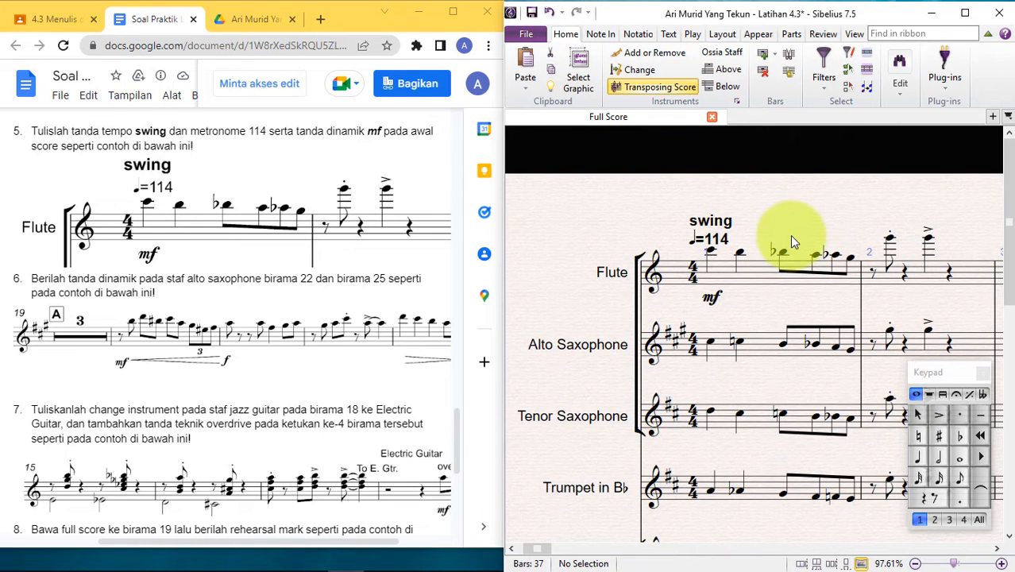
Examine task 6 in the exercise document and the Alto Saxophone's bars 22 and 23 in the score.
{"action": "scroll", "coordinate": [789, 235], "scroll_direction": "down", "scroll_amount": 3}
{"action": "scroll", "coordinate": [789, 235], "scroll_direction": "up", "scroll_amount": 2}
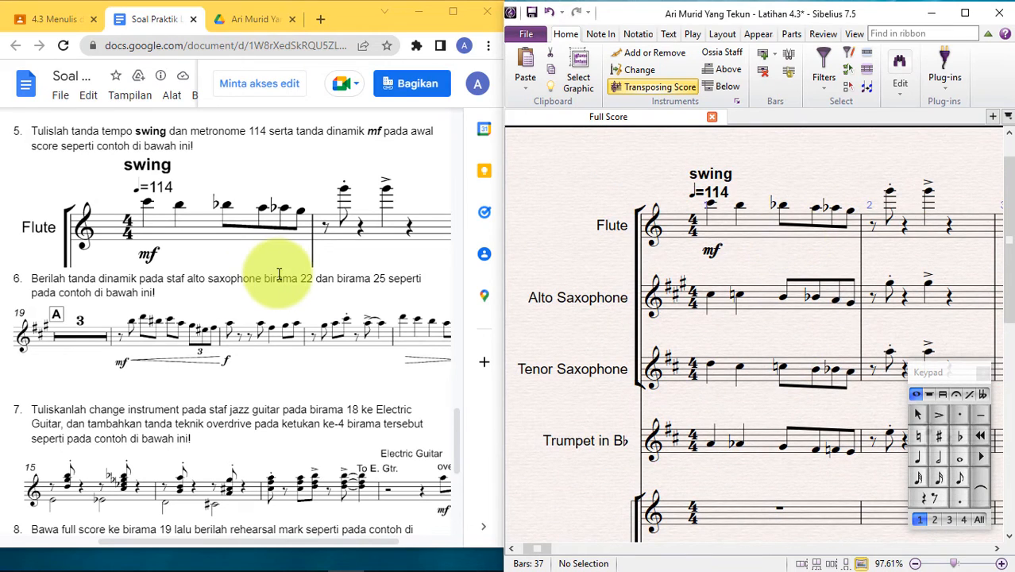
{"action": "scroll", "coordinate": [279, 274], "scroll_direction": "down", "scroll_amount": 4}
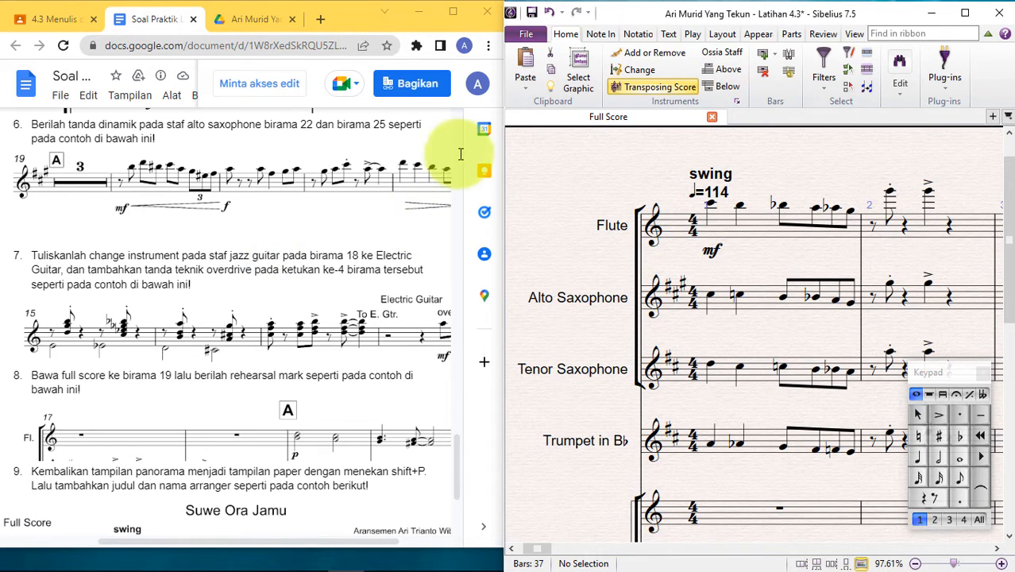
{"action": "scroll", "coordinate": [318, 159], "scroll_direction": "right", "scroll_amount": 2}
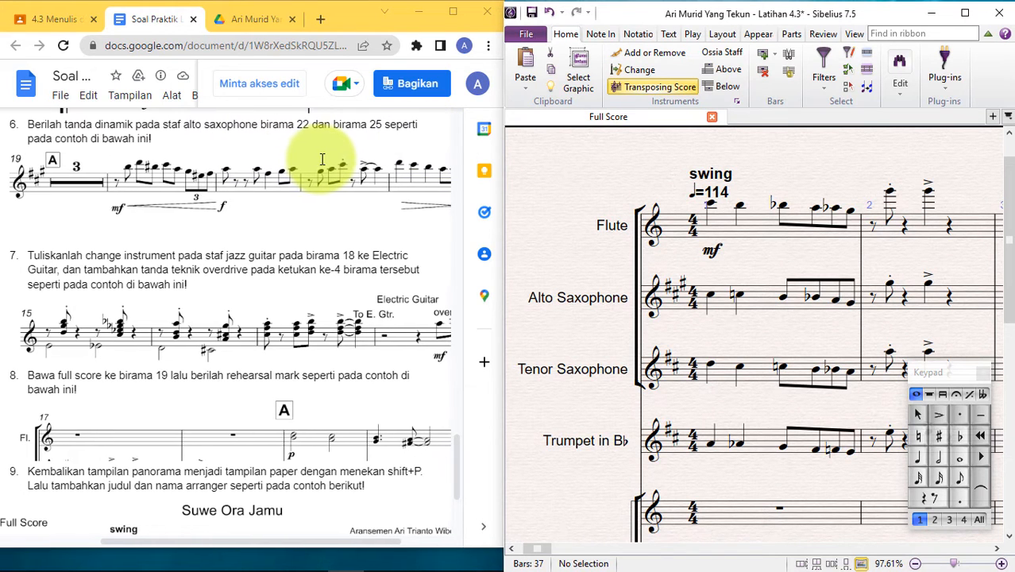
{"action": "scroll", "coordinate": [322, 159], "scroll_direction": "left", "scroll_amount": 1}
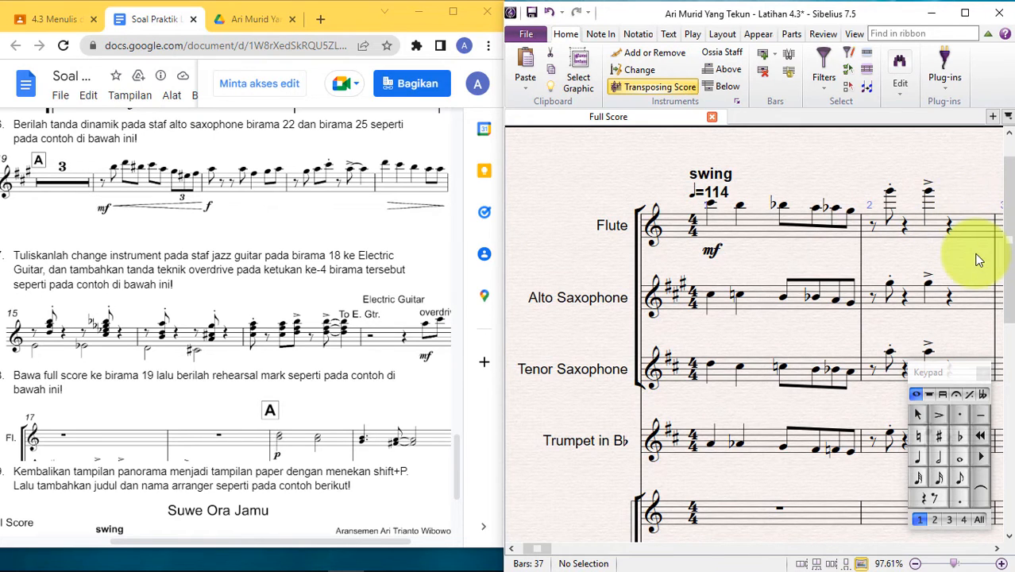
{"action": "key", "text": "shift+p"}
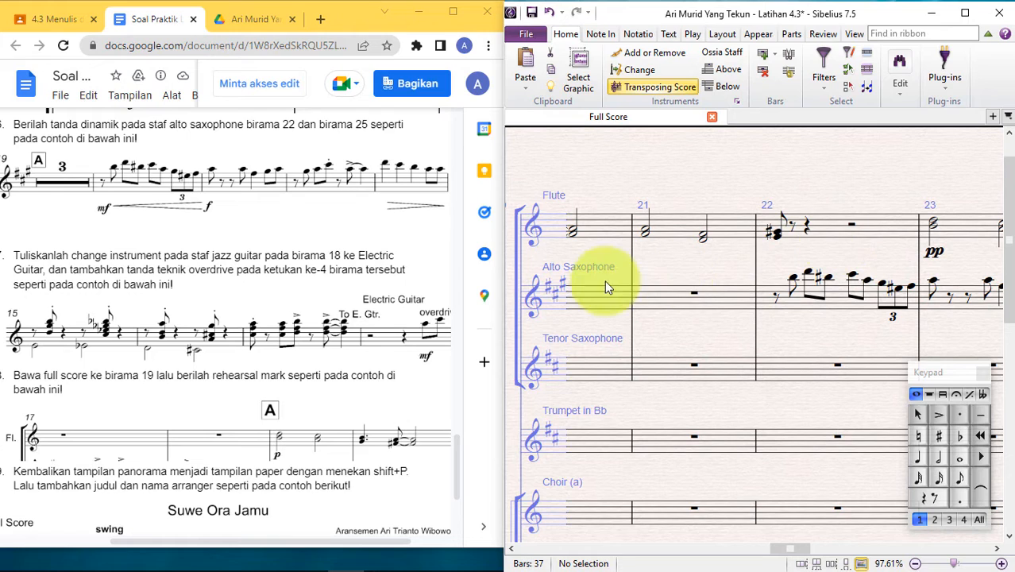
{"action": "left_click", "coordinate": [840, 312]}
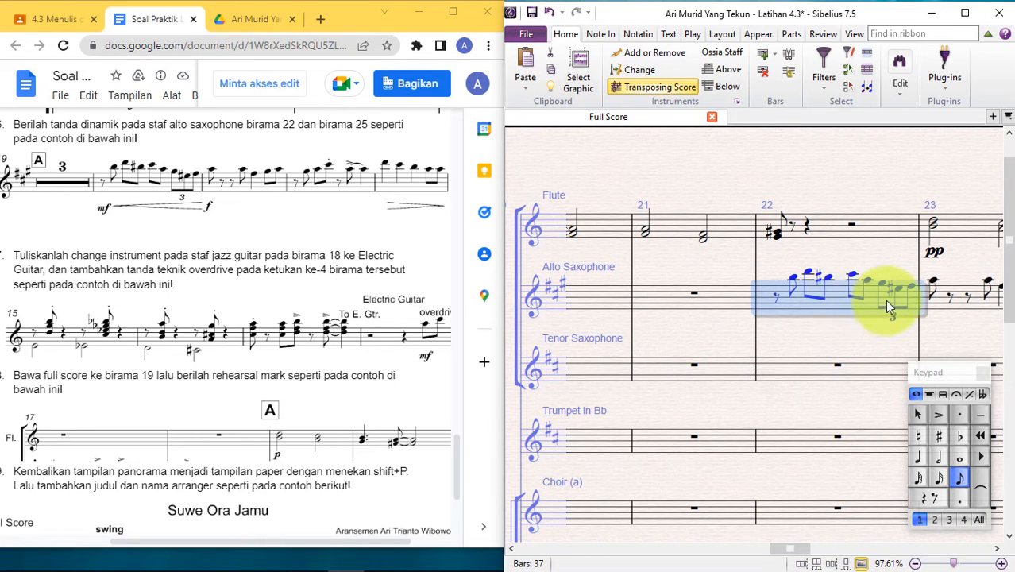
{"action": "left_click", "coordinate": [774, 293]}
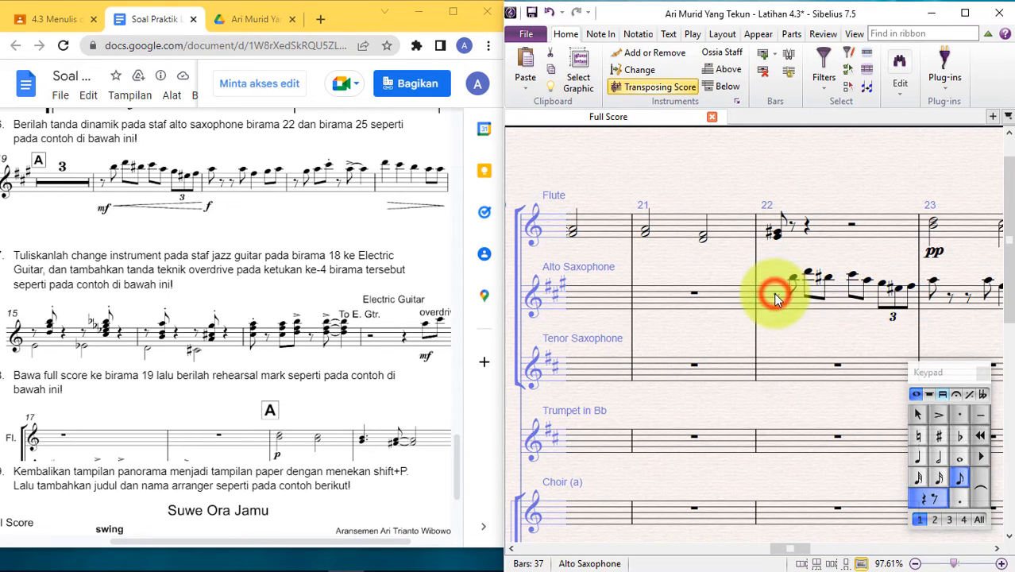
{"action": "left_click", "coordinate": [934, 287]}
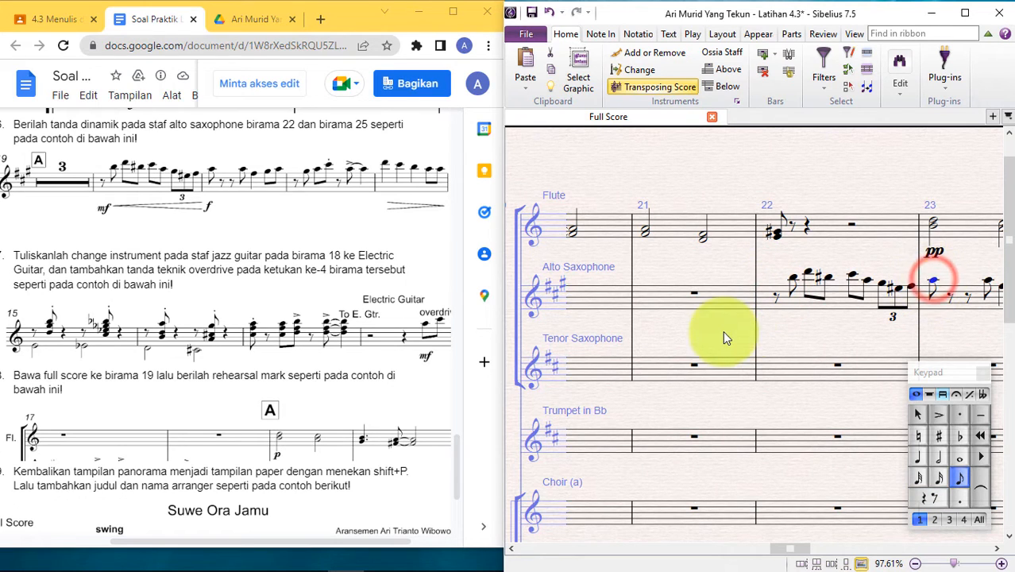
Add an mf dynamic below the eighth rest that opens bar 22 of the Alto Saxophone.
{"action": "left_click", "coordinate": [775, 295]}
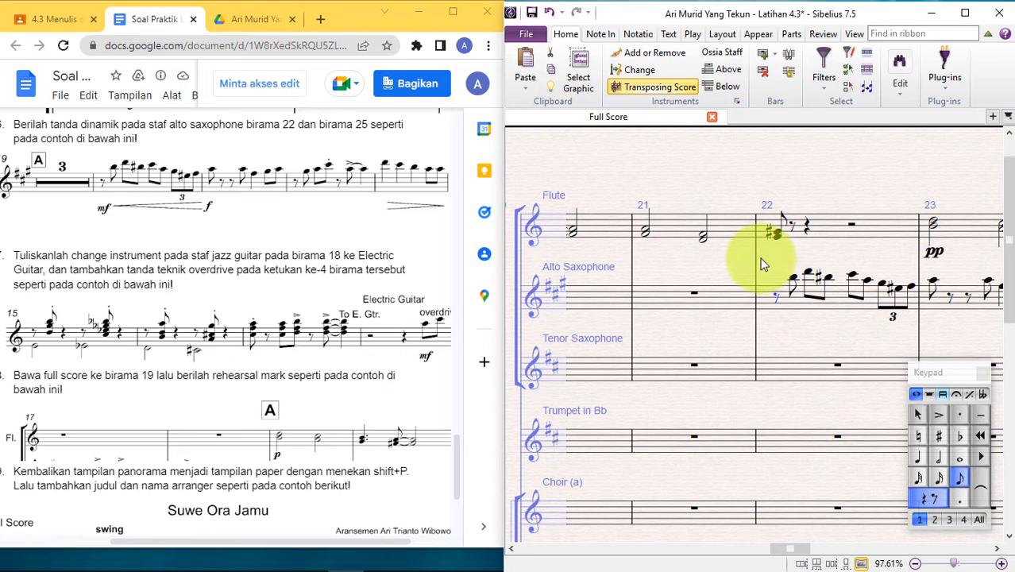
{"action": "key", "text": "ctrl+e"}
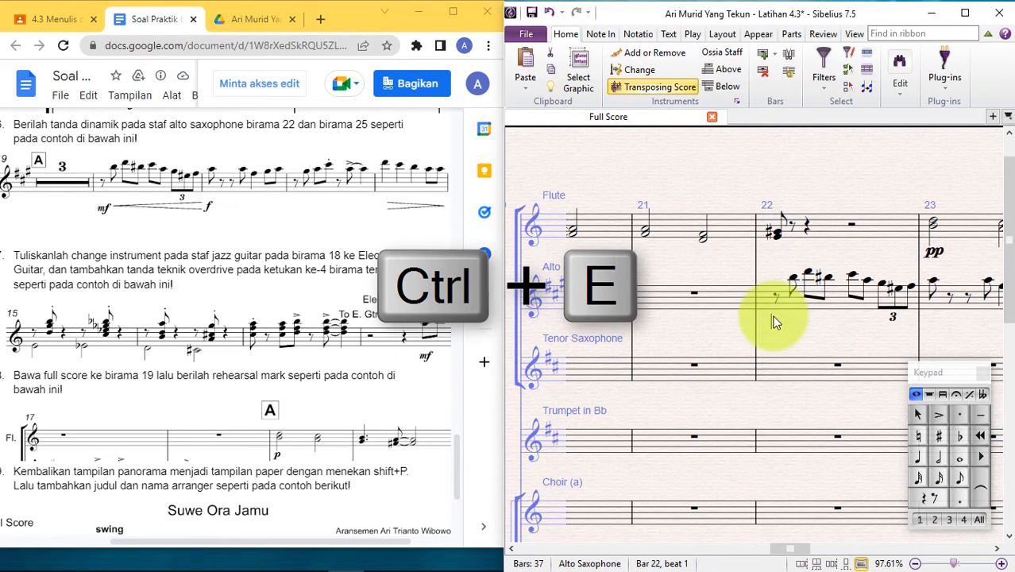
{"action": "right_click", "coordinate": [775, 321]}
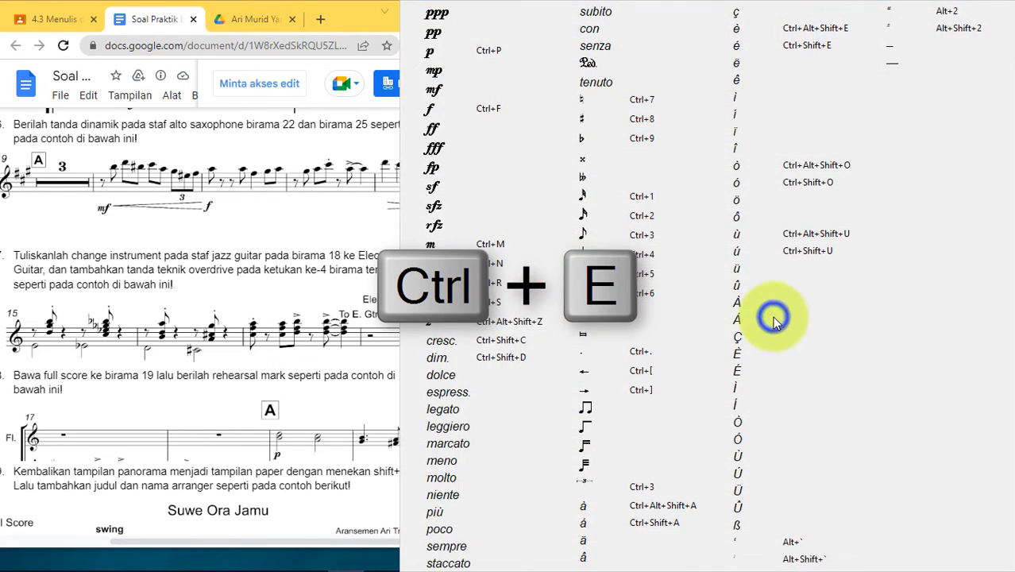
{"action": "left_click", "coordinate": [434, 89]}
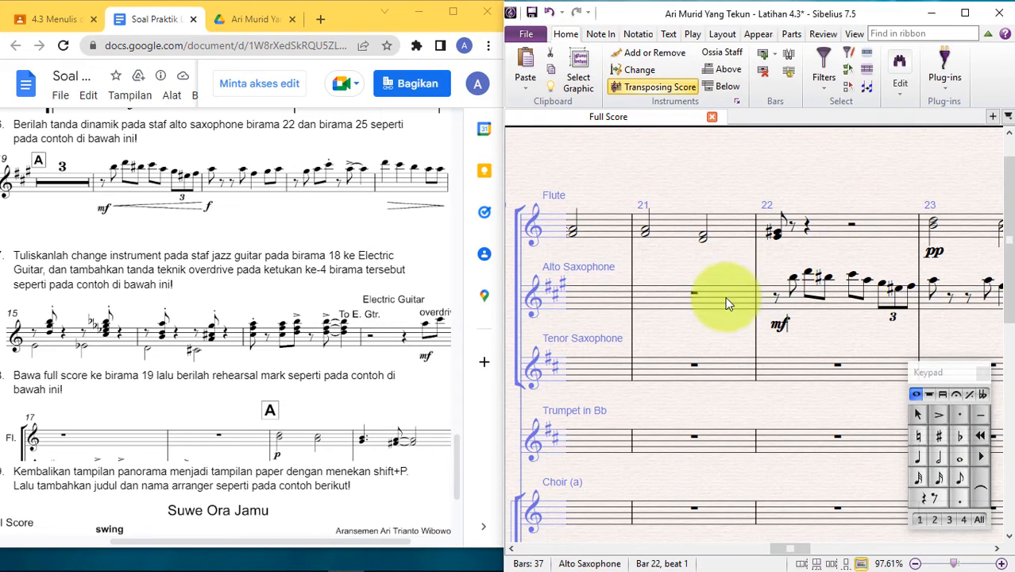
Add an f dynamic below the Alto Saxophone's first note in bar 23.
{"action": "left_click", "coordinate": [933, 288]}
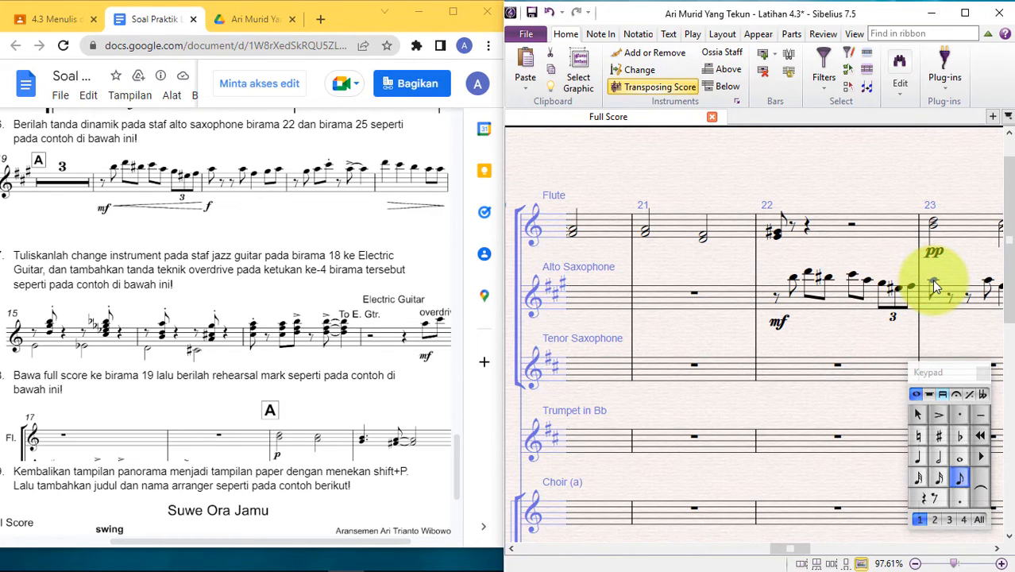
{"action": "key", "text": "ctrl+e"}
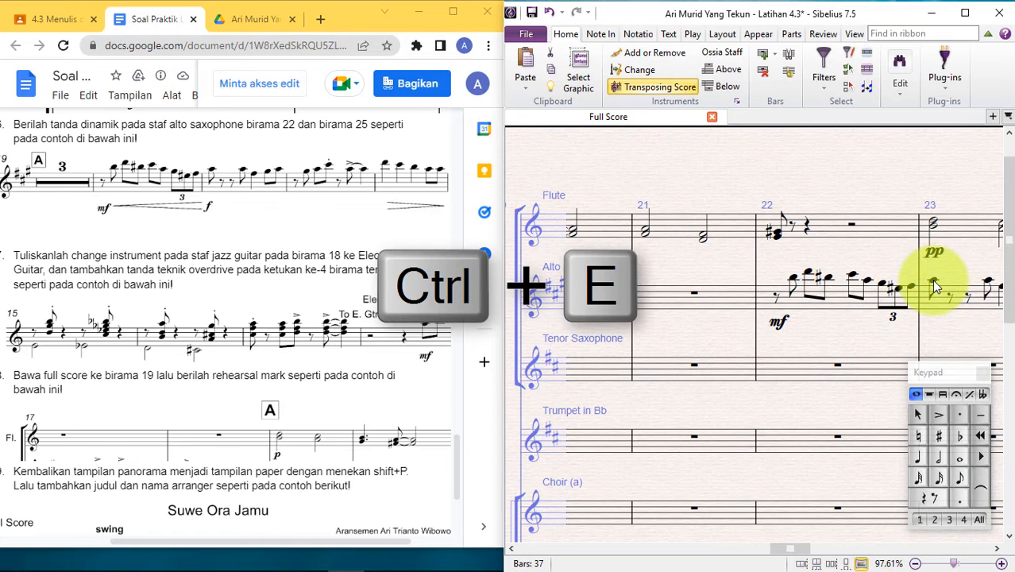
{"action": "type", "text": "pp"}
{"action": "key", "text": "Escape"}
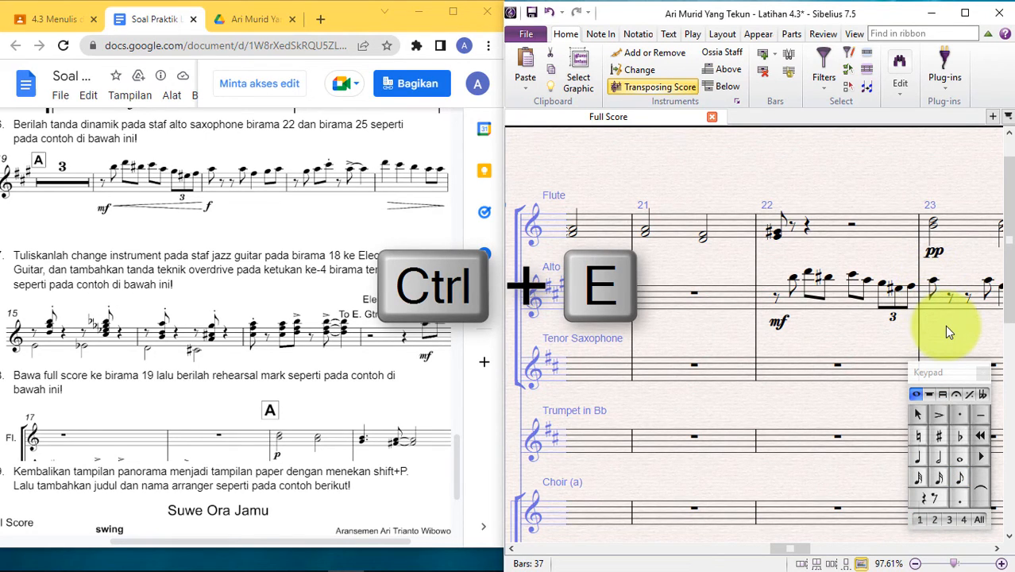
{"action": "key", "text": "ctrl+f"}
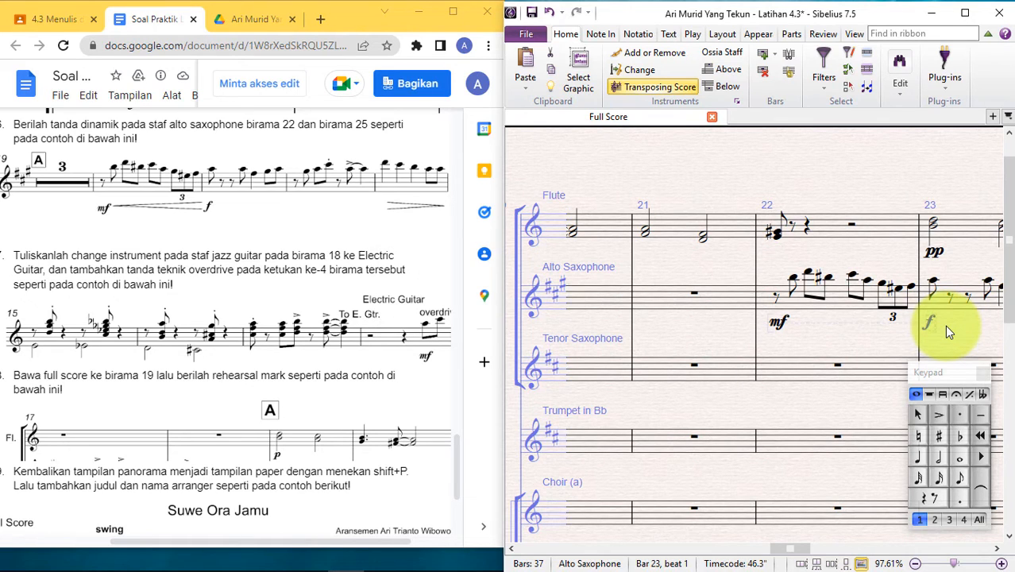
{"action": "key", "text": "Escape"}
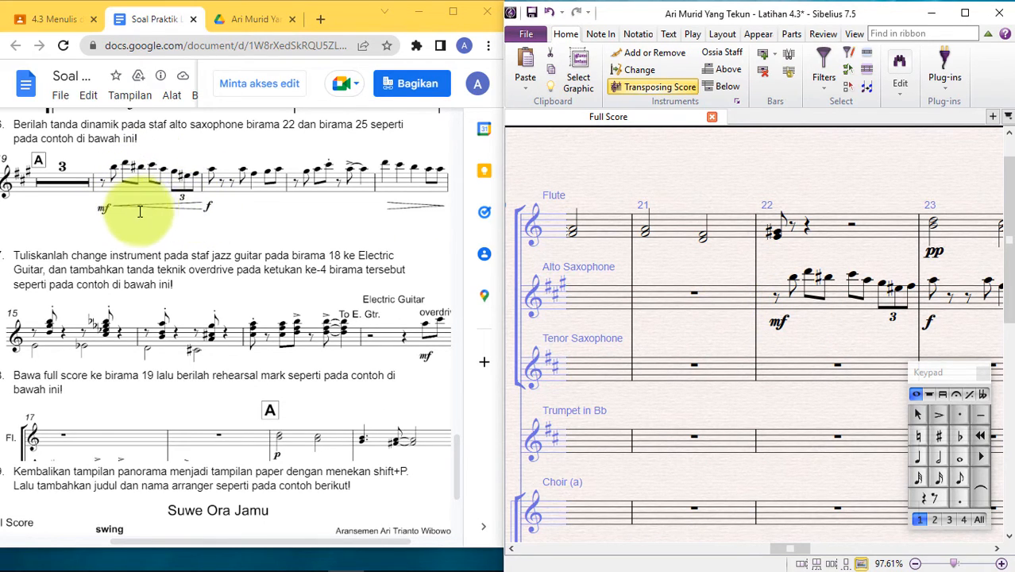
Add a crescendo hairpin under the Alto Saxophone's bar 22, from its first note to its last triplet note.
{"action": "left_click", "coordinate": [792, 279]}
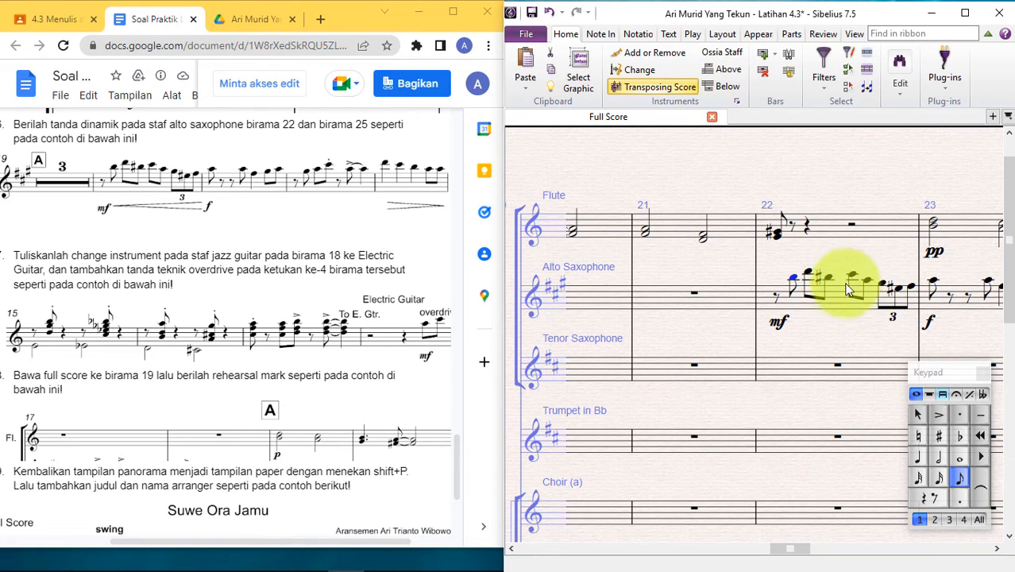
{"action": "left_click", "coordinate": [910, 286], "text": "shift"}
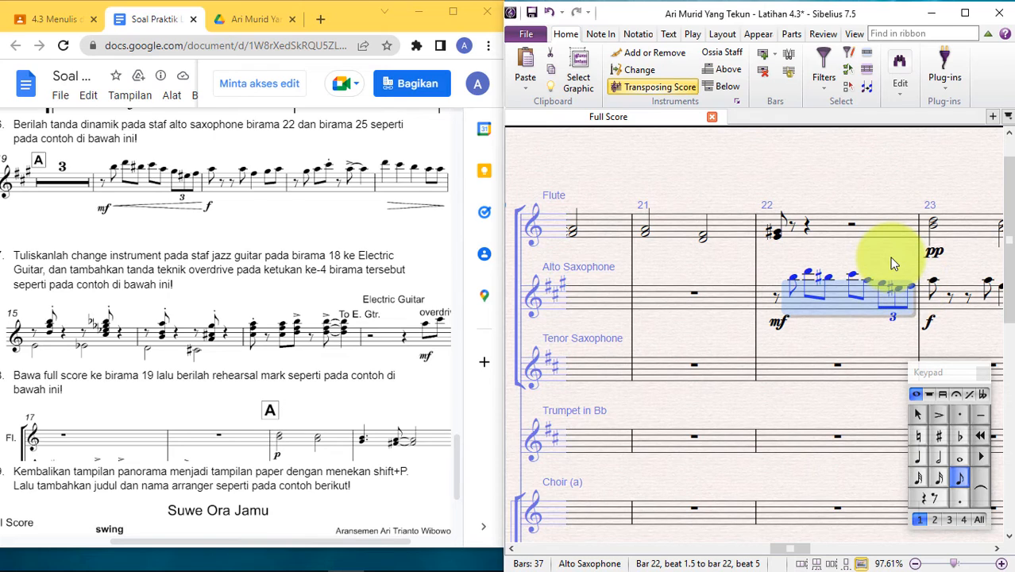
{"action": "key", "text": "h"}
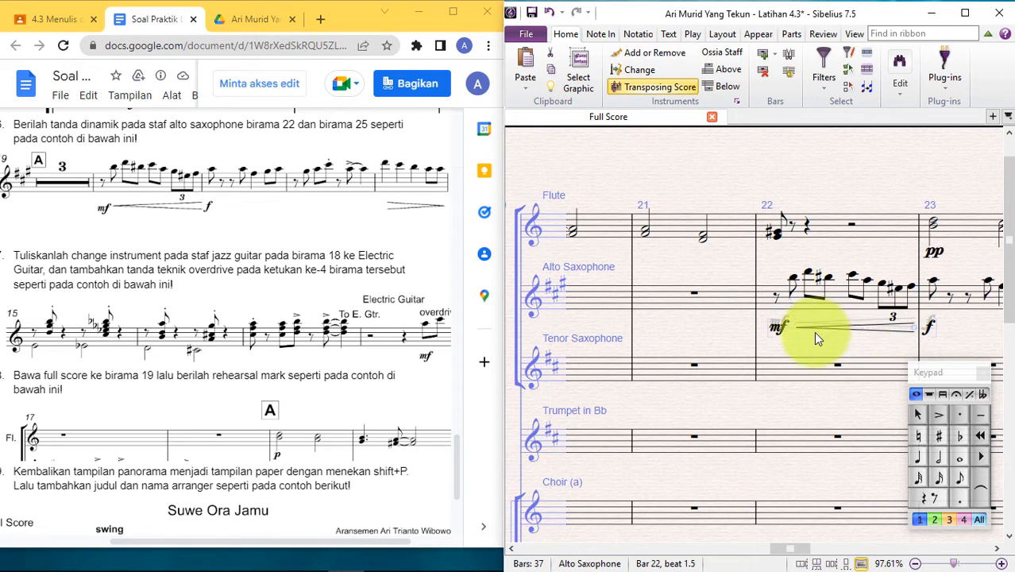
{"action": "left_click", "coordinate": [902, 338]}
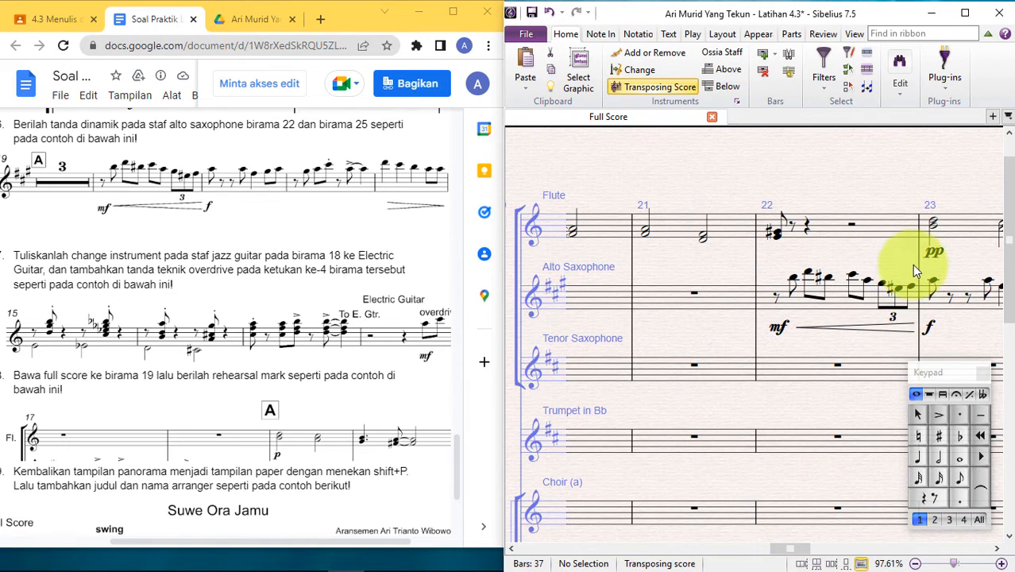
Add a diminuendo hairpin under the whole of the Alto Saxophone's bar 25.
{"action": "scroll", "coordinate": [913, 270], "scroll_direction": "right", "scroll_amount": 8}
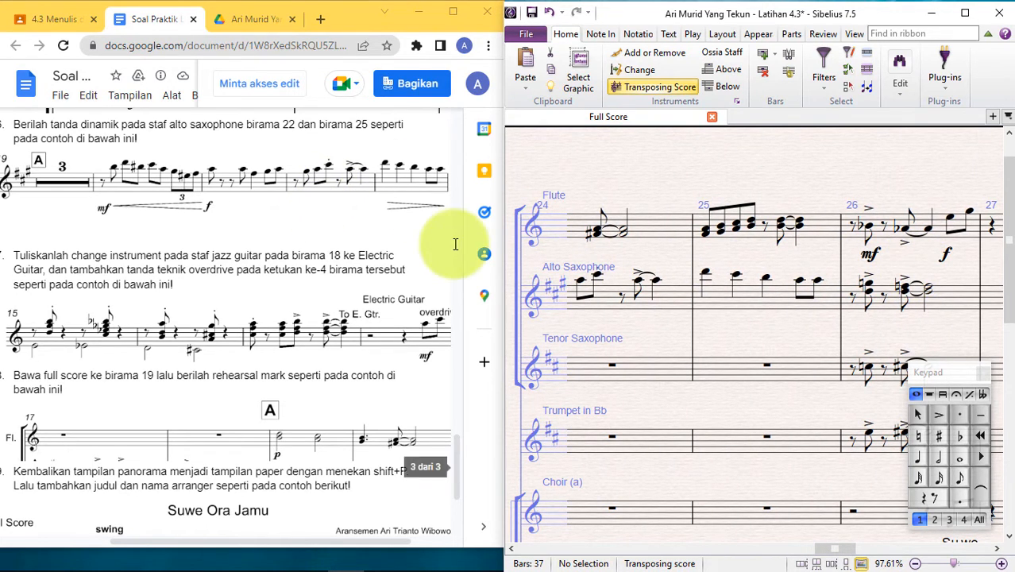
{"action": "left_click", "coordinate": [715, 310]}
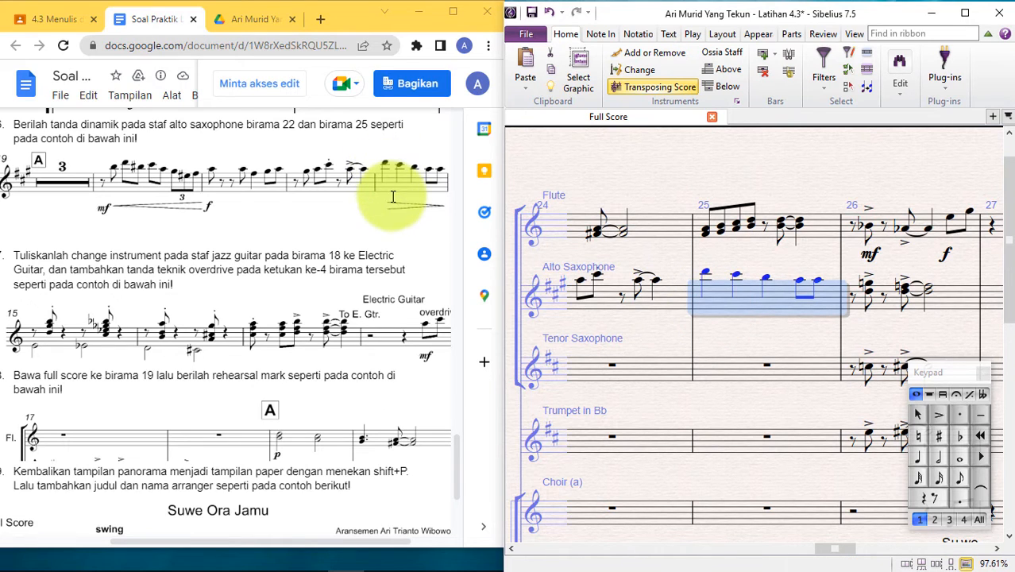
{"action": "left_click", "coordinate": [745, 295]}
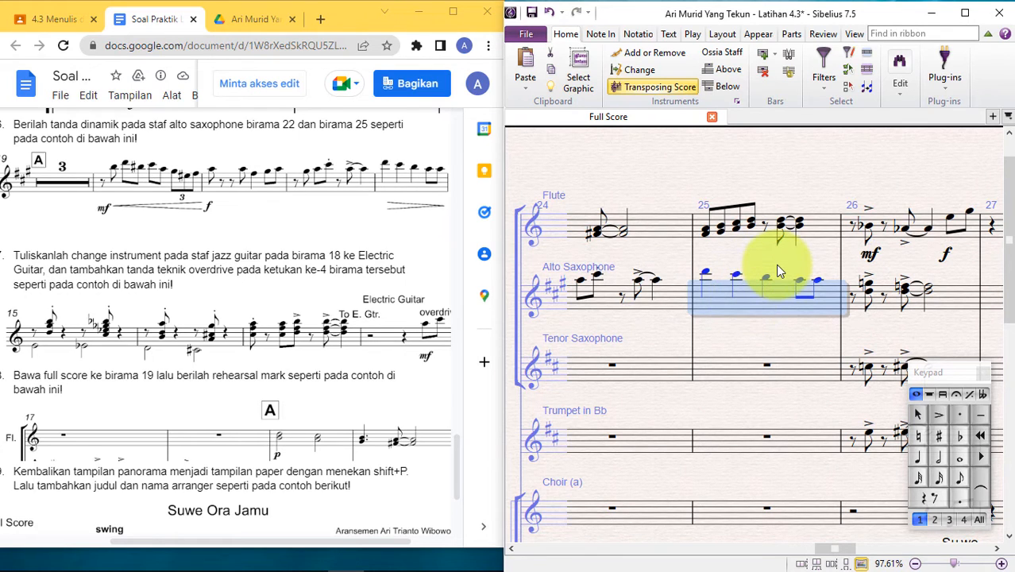
{"action": "key", "text": "shift+h"}
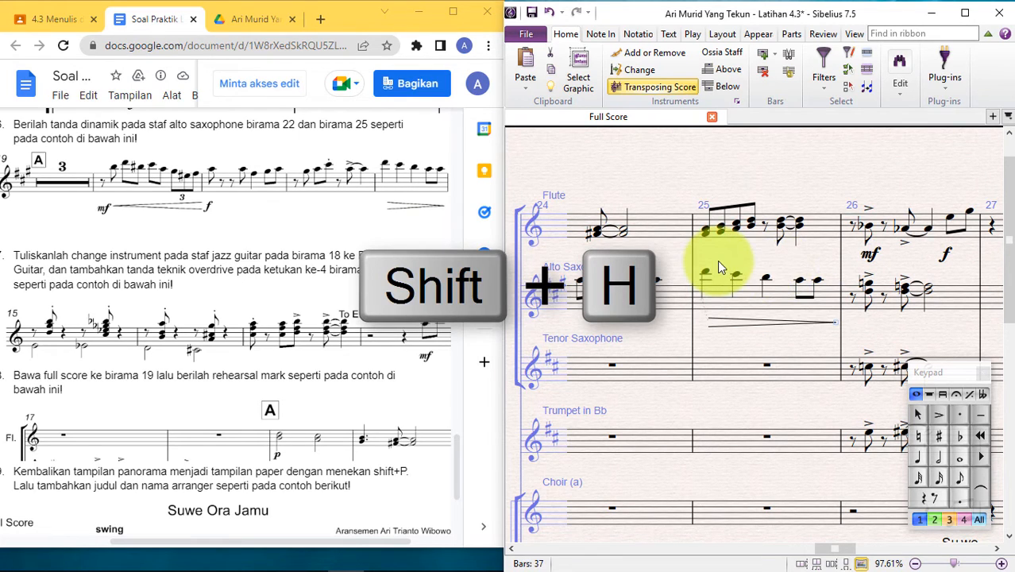
{"action": "left_click", "coordinate": [775, 259]}
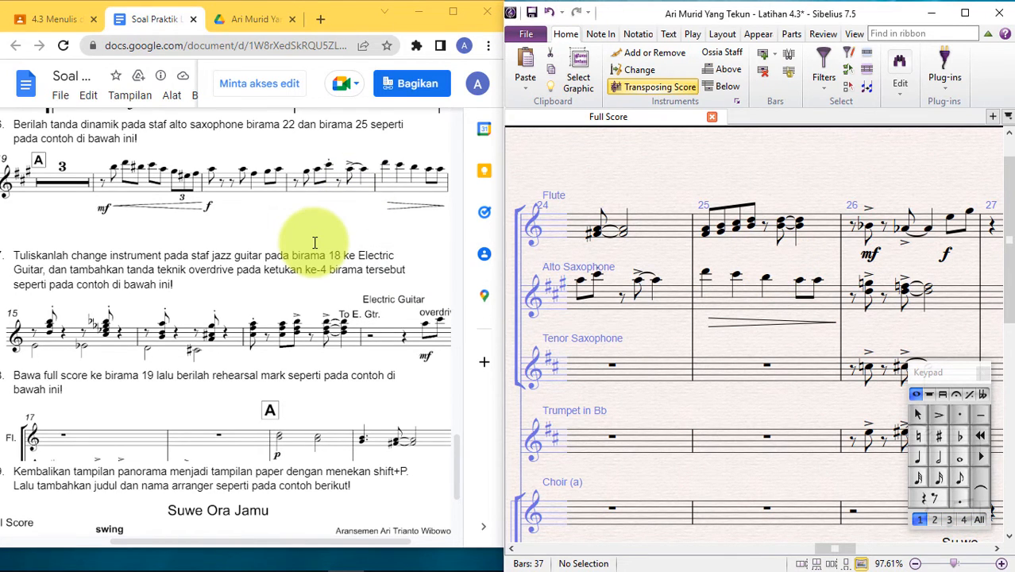
Examine task 7 in the exercise document and the Jazz Guitar's bar 18 in the score.
{"action": "scroll", "coordinate": [189, 205], "scroll_direction": "left", "scroll_amount": 1}
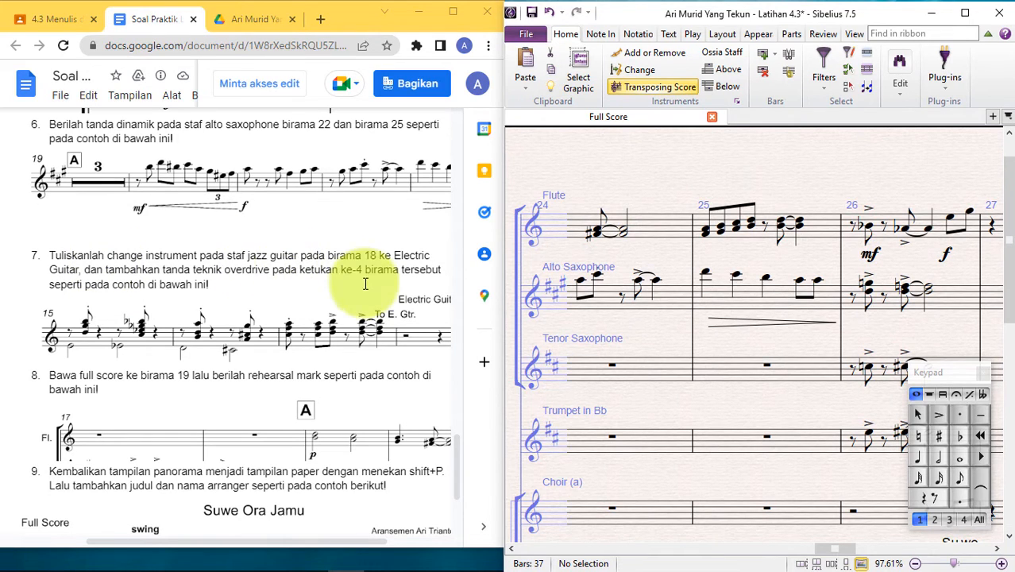
{"action": "left_click", "coordinate": [749, 261]}
{"action": "scroll", "coordinate": [747, 257], "scroll_direction": "left", "scroll_amount": 10}
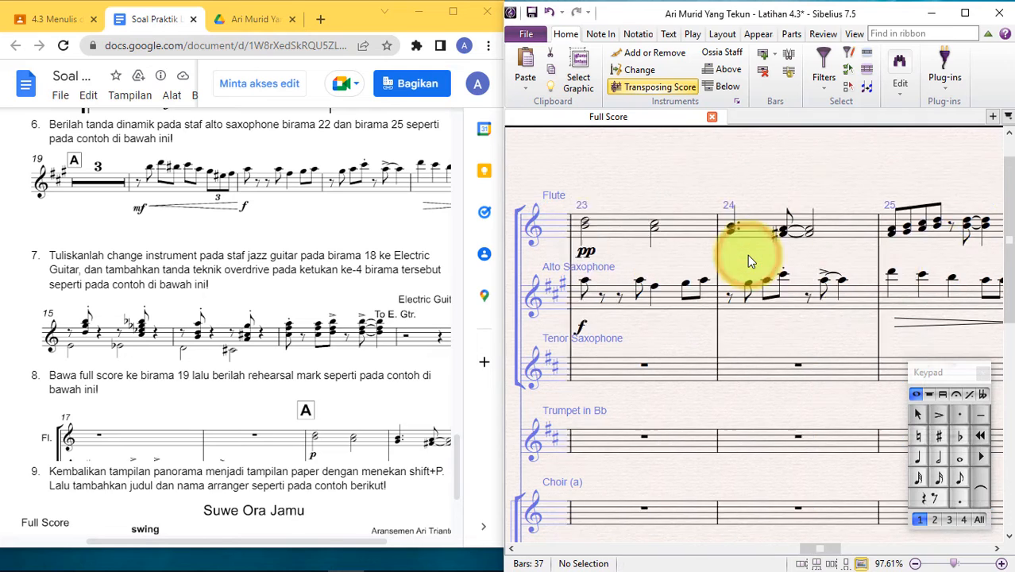
{"action": "scroll", "coordinate": [747, 256], "scroll_direction": "left", "scroll_amount": 3}
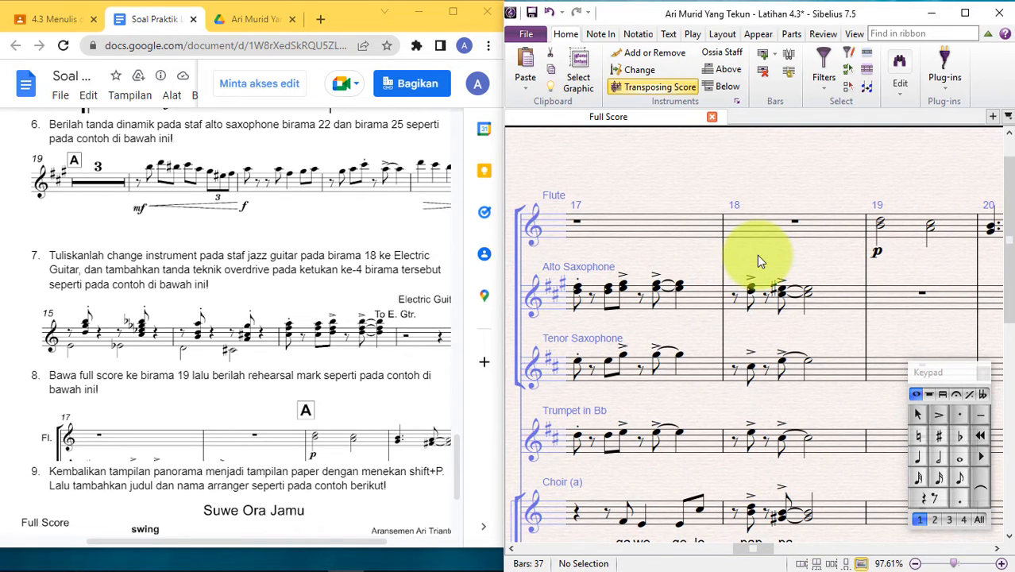
{"action": "scroll", "coordinate": [756, 254], "scroll_direction": "down", "scroll_amount": 3}
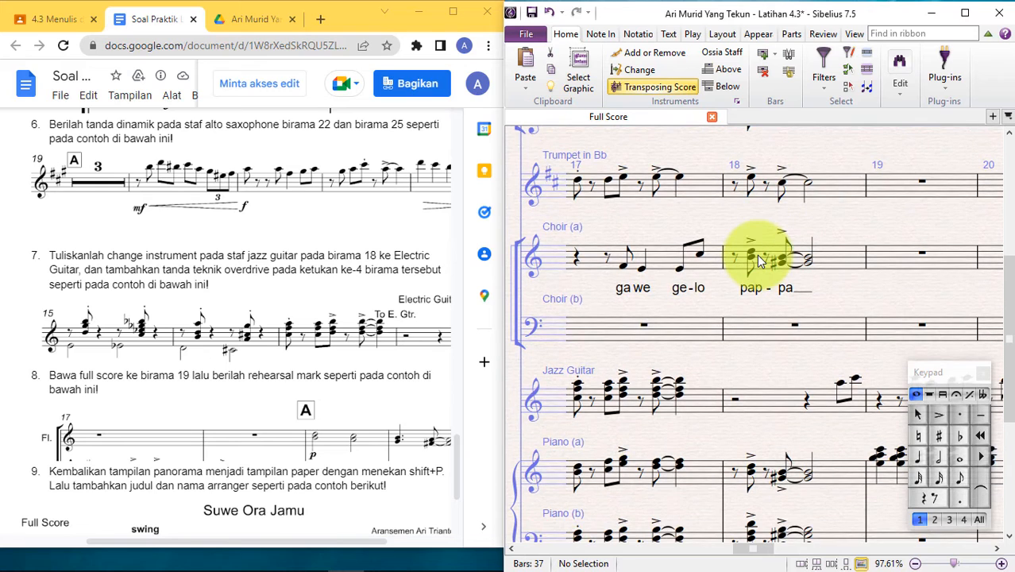
{"action": "scroll", "coordinate": [757, 256], "scroll_direction": "down", "scroll_amount": 3}
{"action": "left_click", "coordinate": [758, 262]}
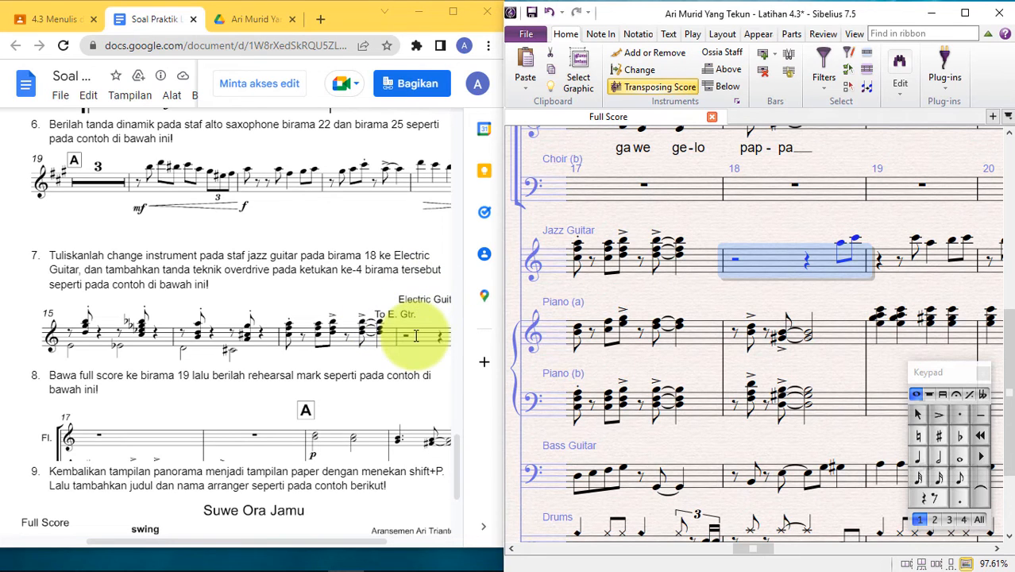
{"action": "scroll", "coordinate": [354, 365], "scroll_direction": "right", "scroll_amount": 3}
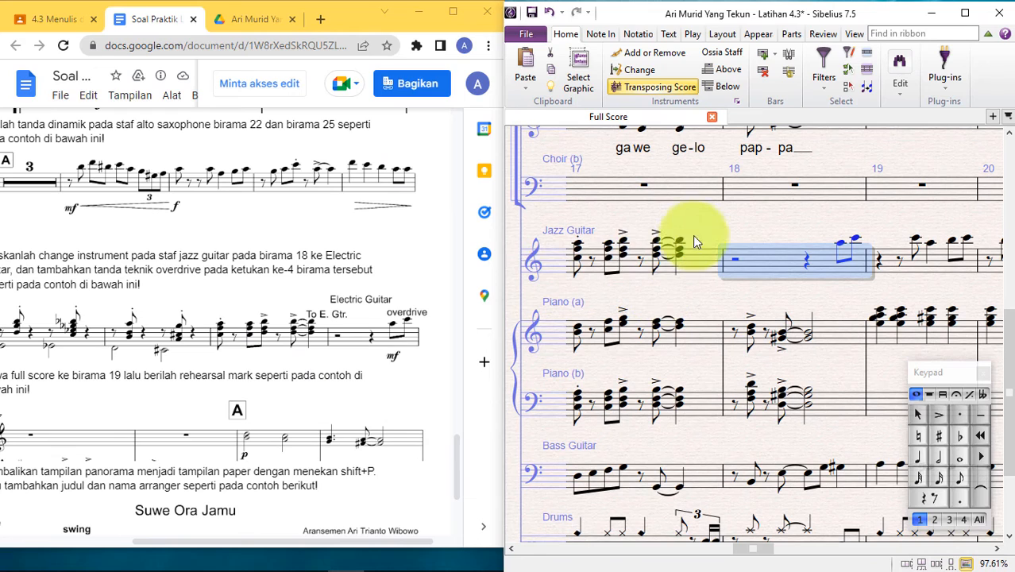
Insert an instrument change to Electric Guitar [notation] at the half rest in the Jazz Guitar's bar 18.
{"action": "left_click", "coordinate": [722, 229]}
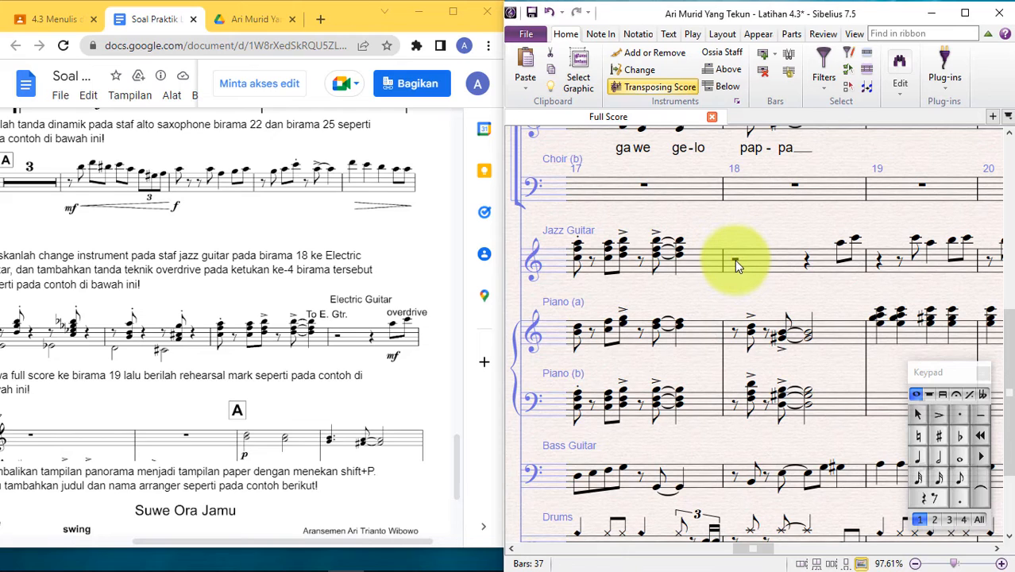
{"action": "left_click", "coordinate": [734, 259]}
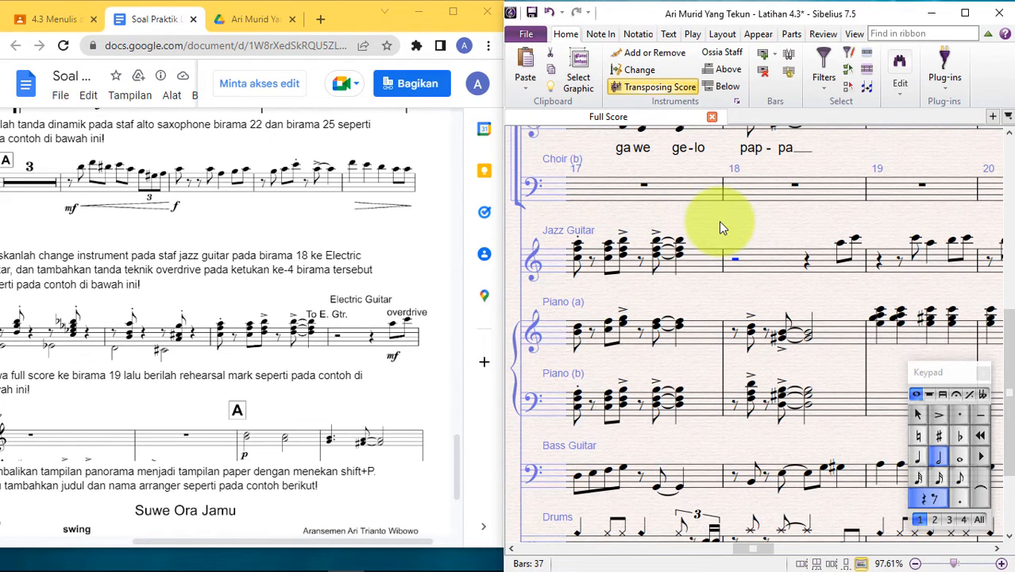
{"action": "left_click", "coordinate": [562, 35]}
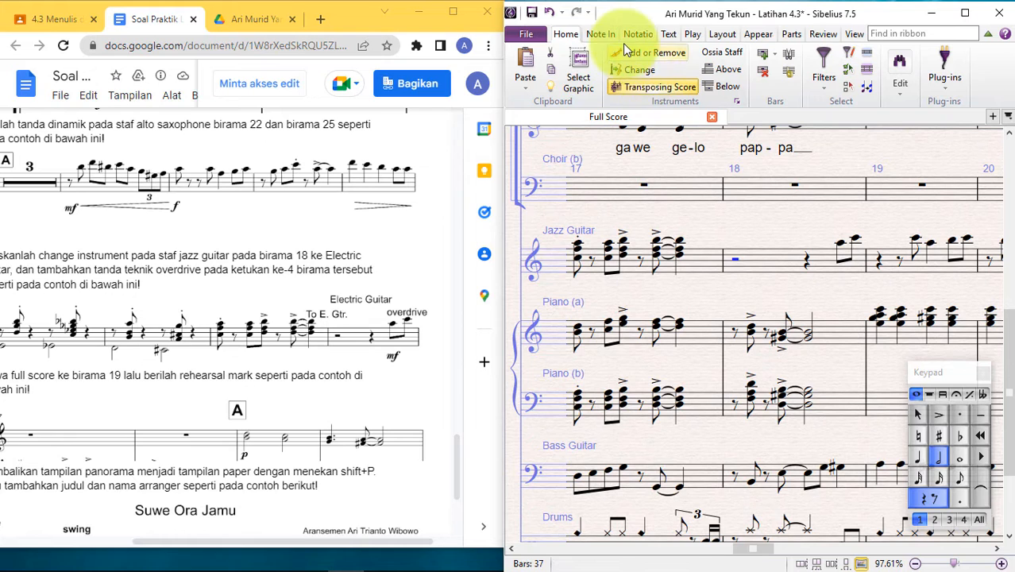
{"action": "left_click", "coordinate": [639, 69]}
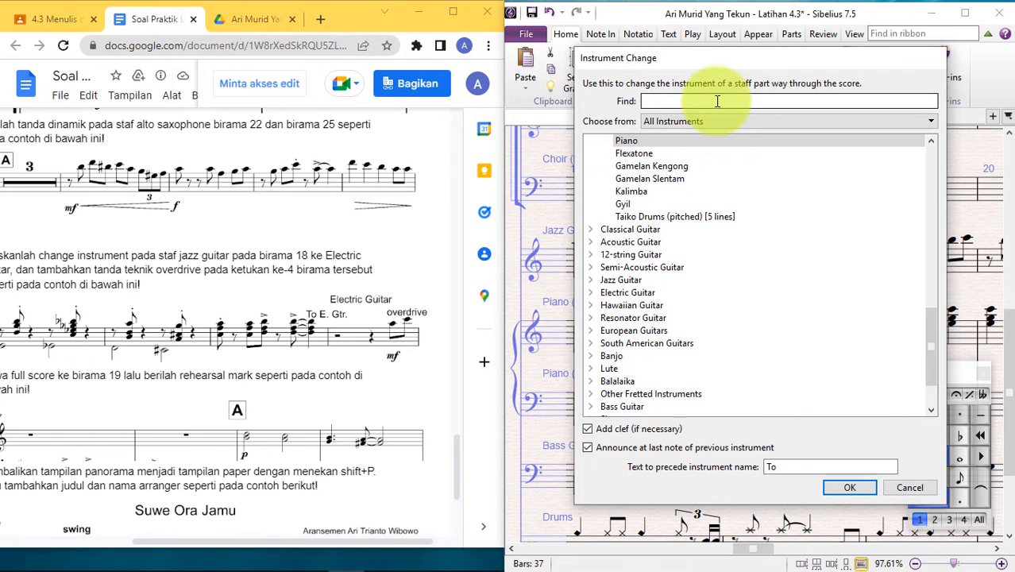
{"action": "type", "text": "electric"}
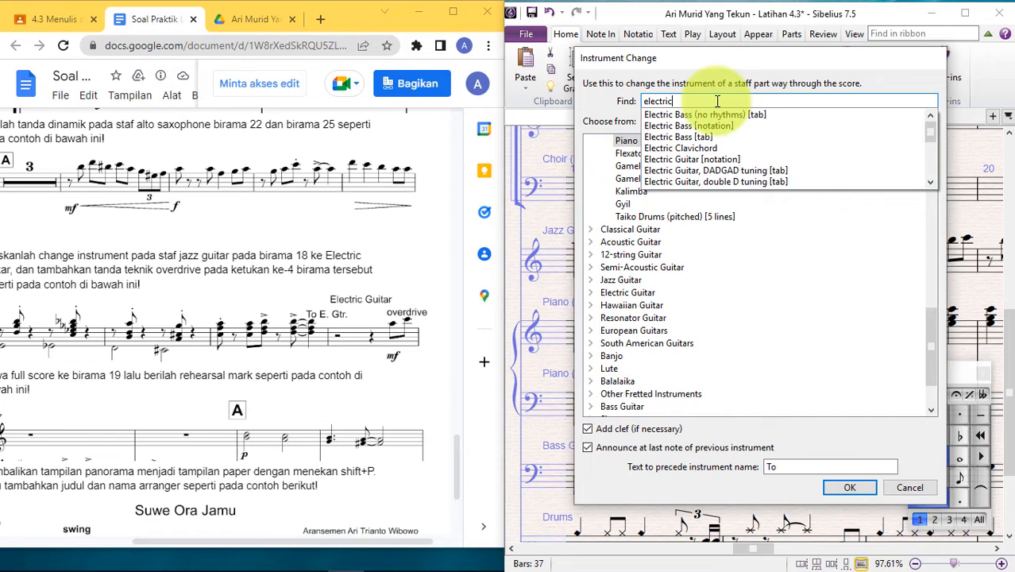
{"action": "type", "text": " guitar"}
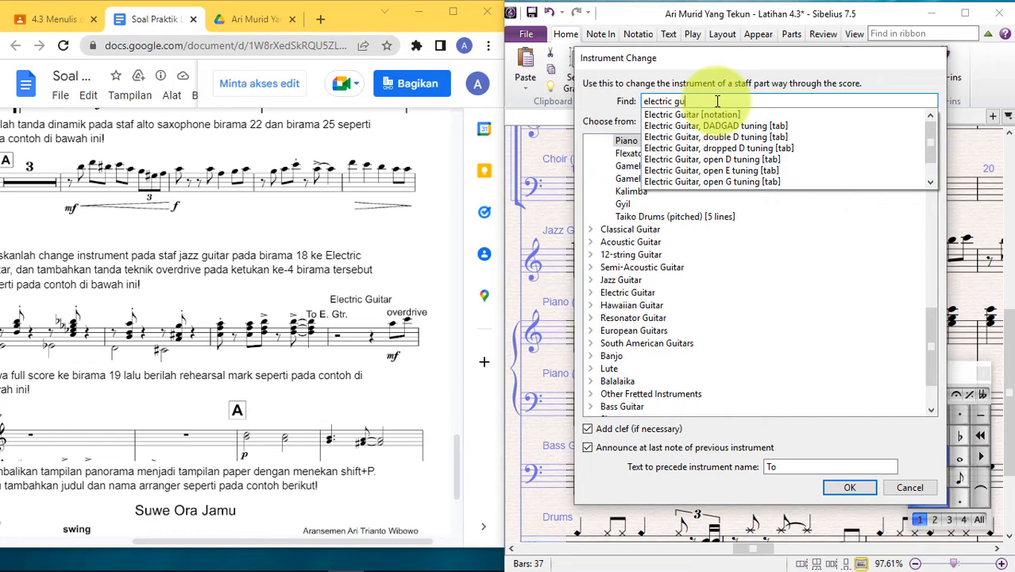
{"action": "left_click", "coordinate": [668, 117]}
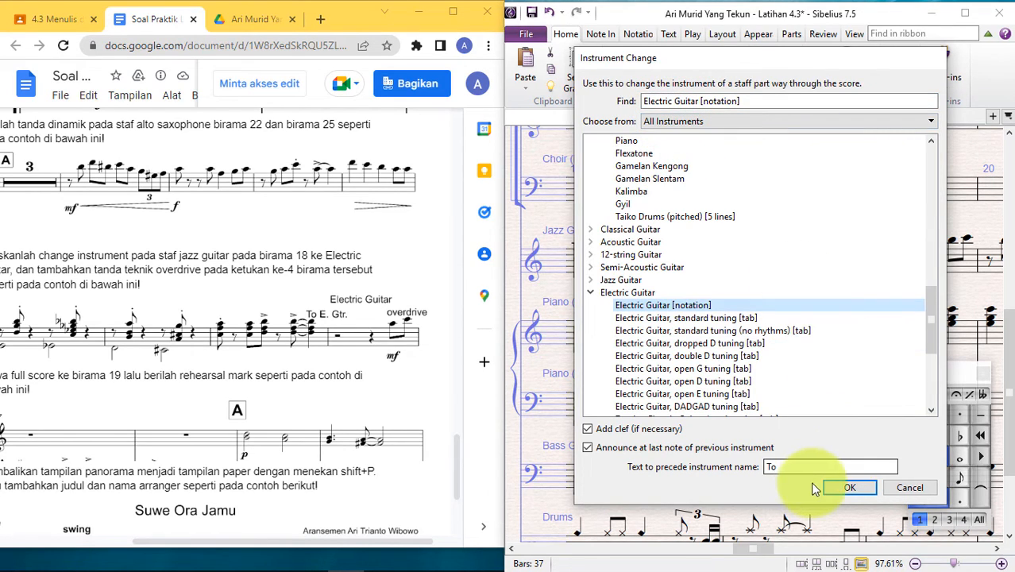
{"action": "left_click", "coordinate": [858, 489]}
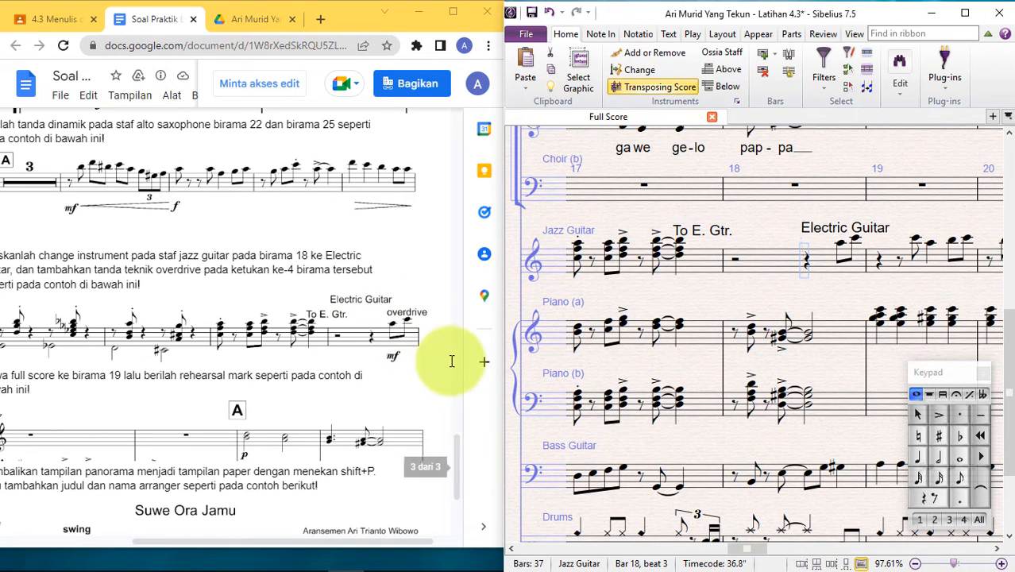
{"action": "left_click", "coordinate": [838, 244]}
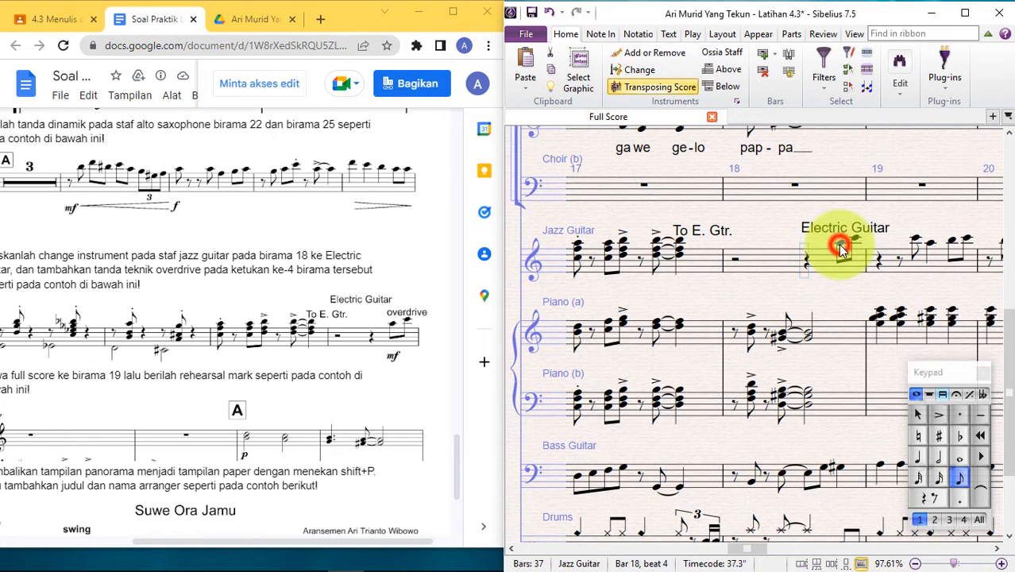
{"action": "right_click", "coordinate": [764, 223]}
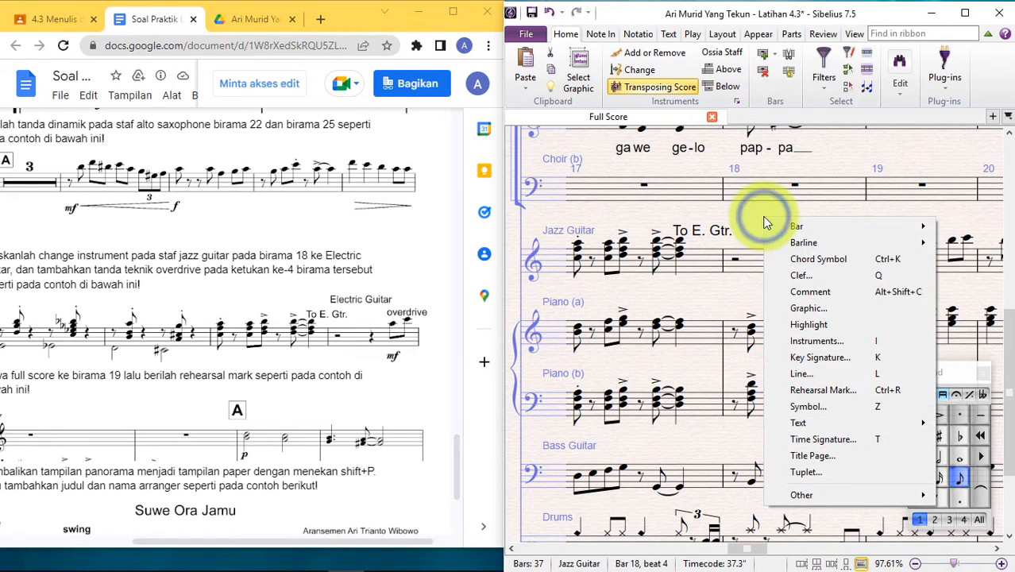
{"action": "mouse_move", "coordinate": [871, 430]}
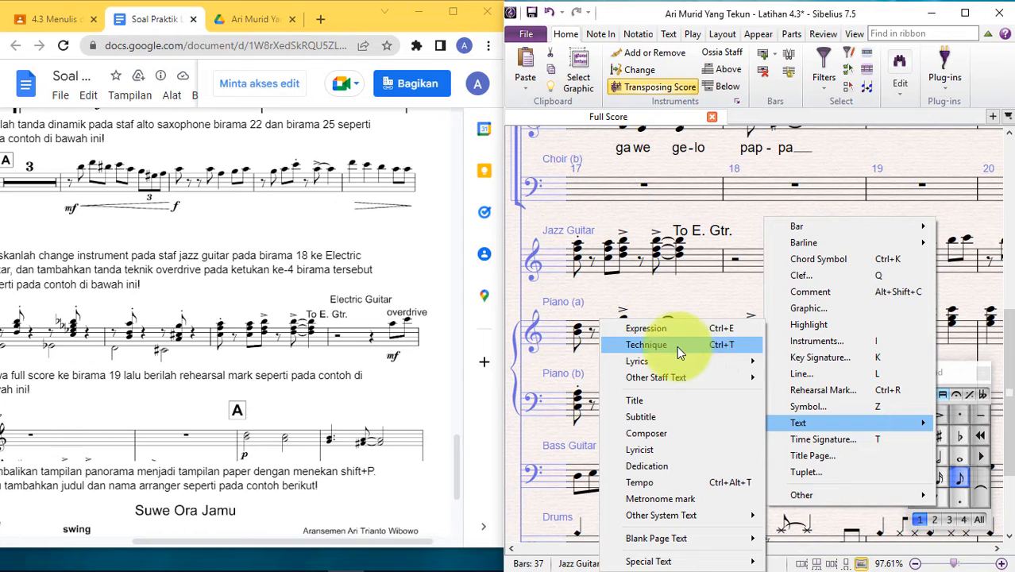
{"action": "left_click", "coordinate": [746, 212]}
Add the technique text "overdrive" above the first eighth note on beat 4 of the Jazz Guitar's bar 18.
{"action": "left_click", "coordinate": [841, 244]}
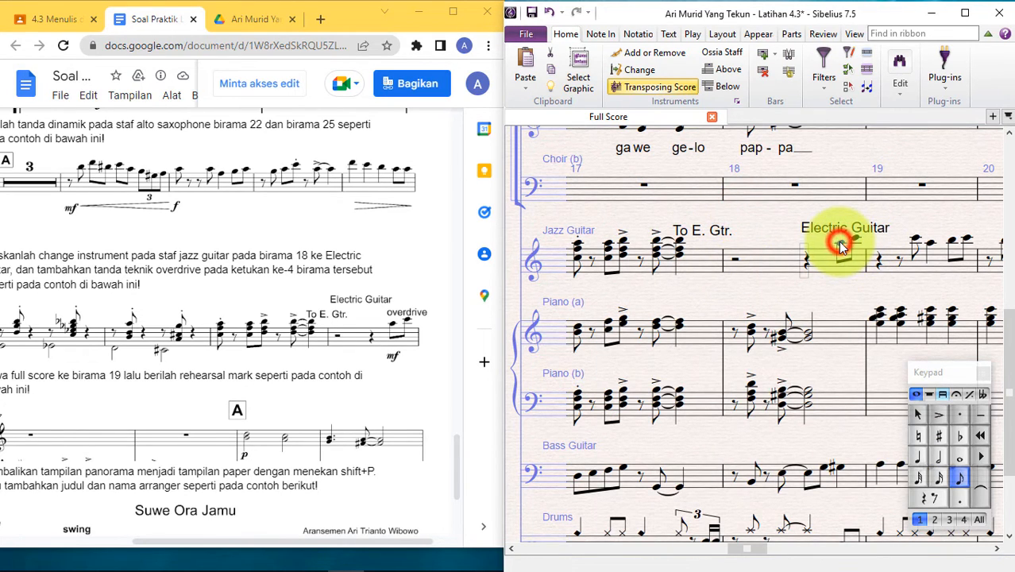
{"action": "key", "text": "ctrl+t"}
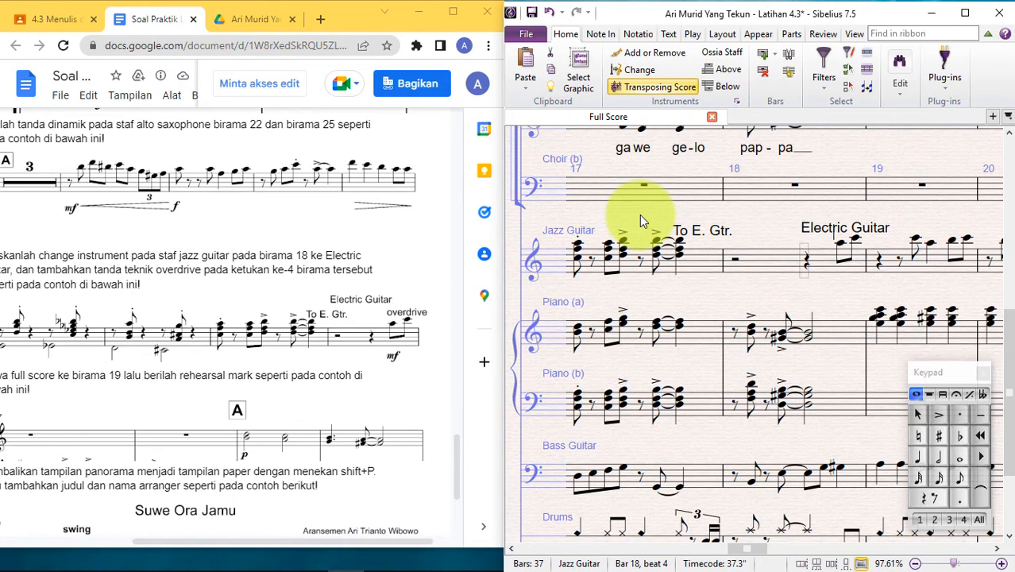
{"action": "type", "text": "overdrive"}
{"action": "key", "text": "Escape"}
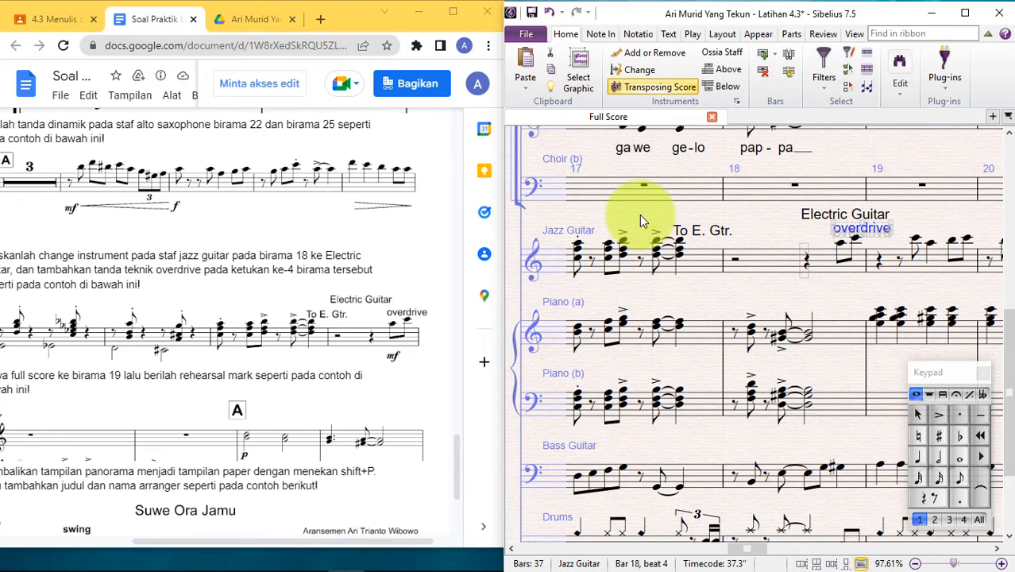
{"action": "key", "text": "Escape"}
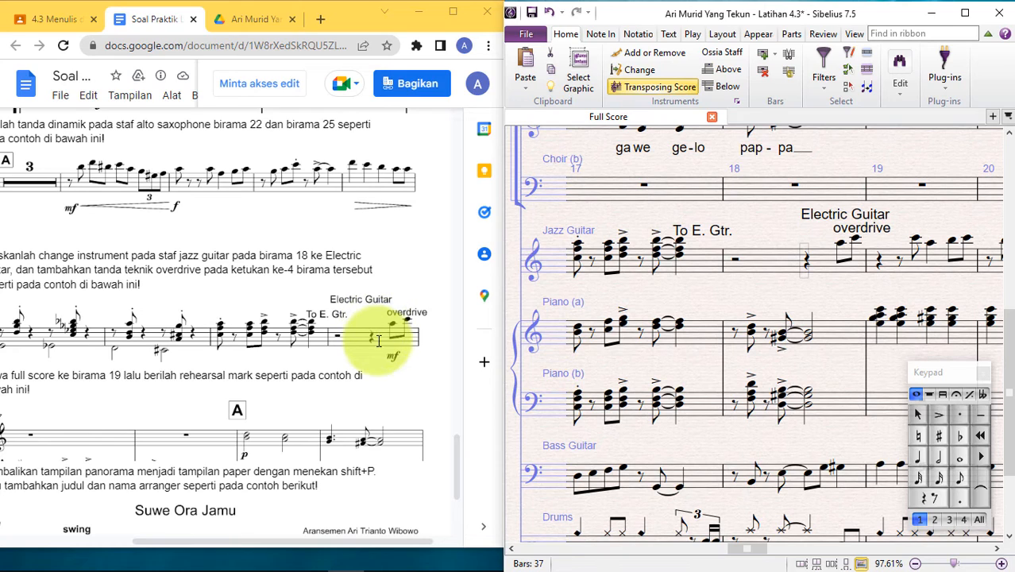
Move the "Electric Guitar" label back to the start of bar 18, above the Jazz Guitar staff's half rest.
{"action": "left_click", "coordinate": [823, 222]}
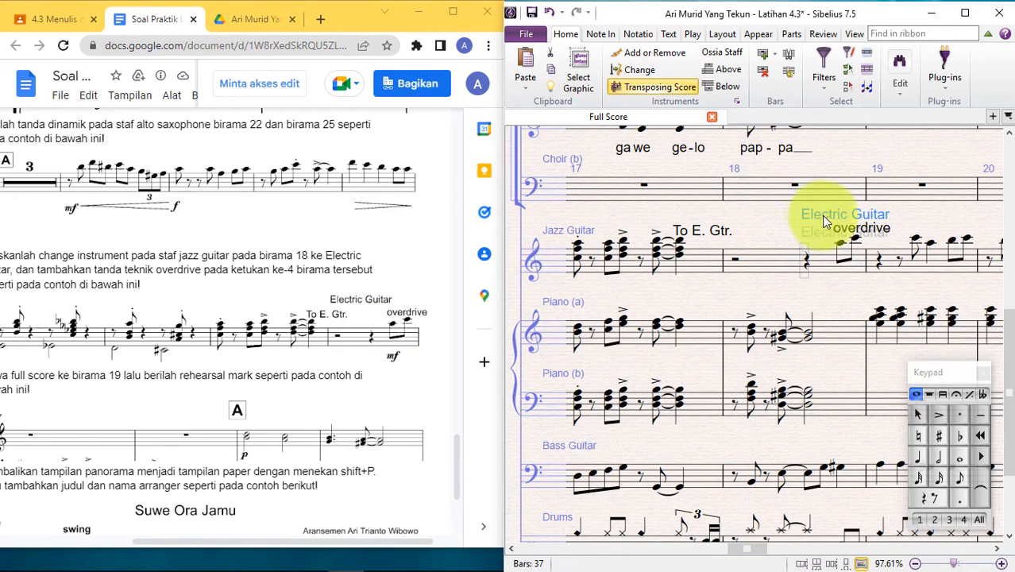
{"action": "left_click_drag", "start_coordinate": [823, 222], "coordinate": [762, 210]}
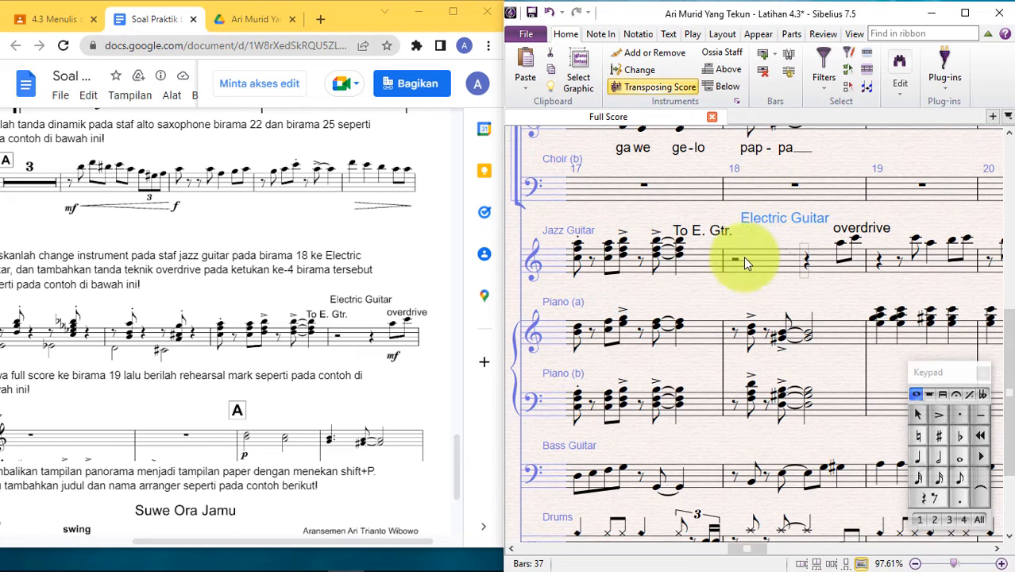
{"action": "left_click", "coordinate": [777, 223]}
{"action": "mouse_move", "coordinate": [776, 223]}
{"action": "left_mouse_down"}
{"action": "mouse_move", "coordinate": [746, 216]}
{"action": "mouse_move", "coordinate": [757, 216]}
{"action": "left_mouse_up"}
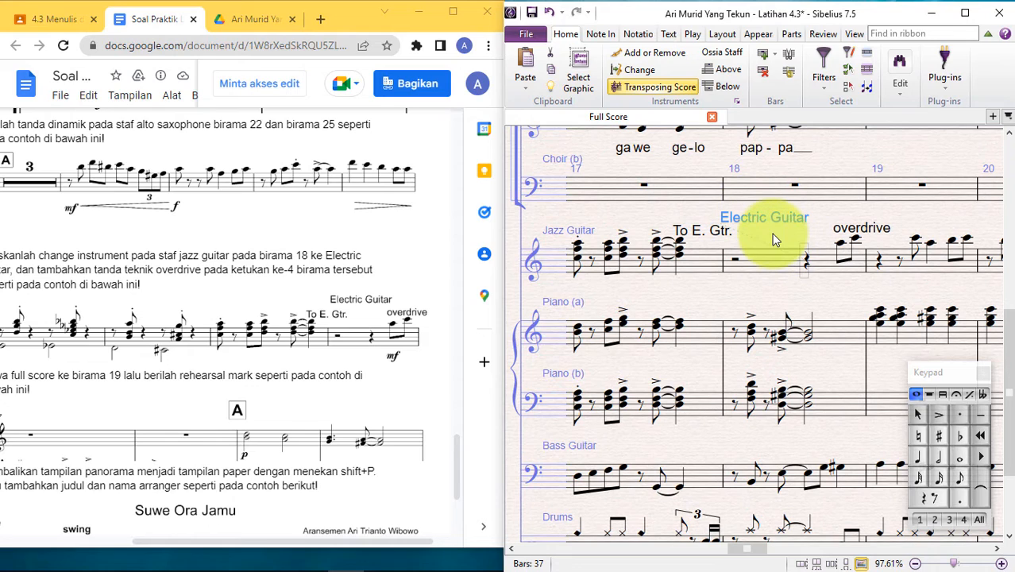
{"action": "left_click", "coordinate": [771, 232]}
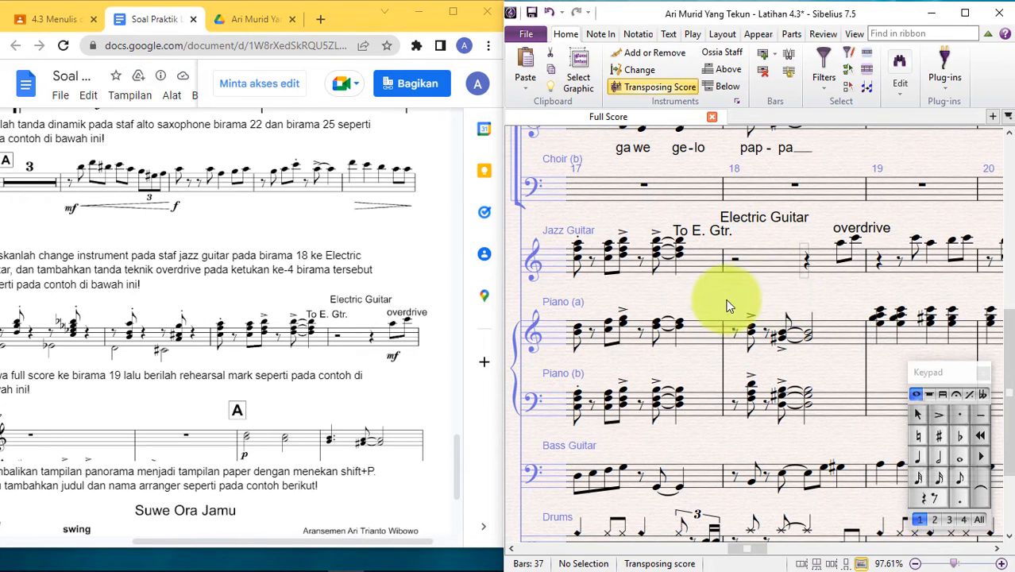
Add rehearsal mark A at the start of bar 19, as task 8 of the exercise document asks.
{"action": "scroll", "coordinate": [147, 324], "scroll_direction": "down", "scroll_amount": 2}
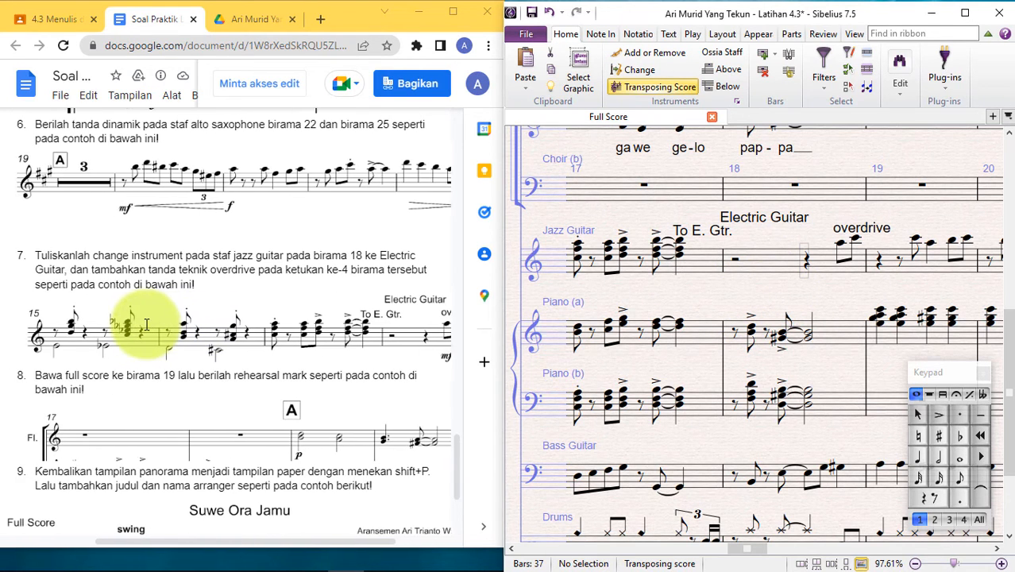
{"action": "scroll", "coordinate": [142, 322], "scroll_direction": "down", "scroll_amount": 3}
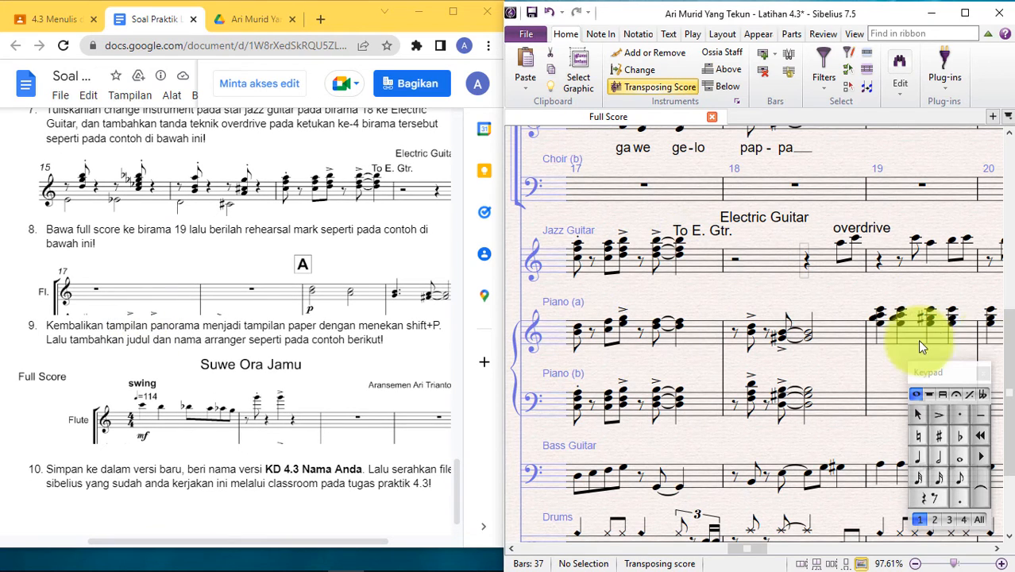
{"action": "scroll", "coordinate": [899, 281], "scroll_direction": "right", "scroll_amount": 3}
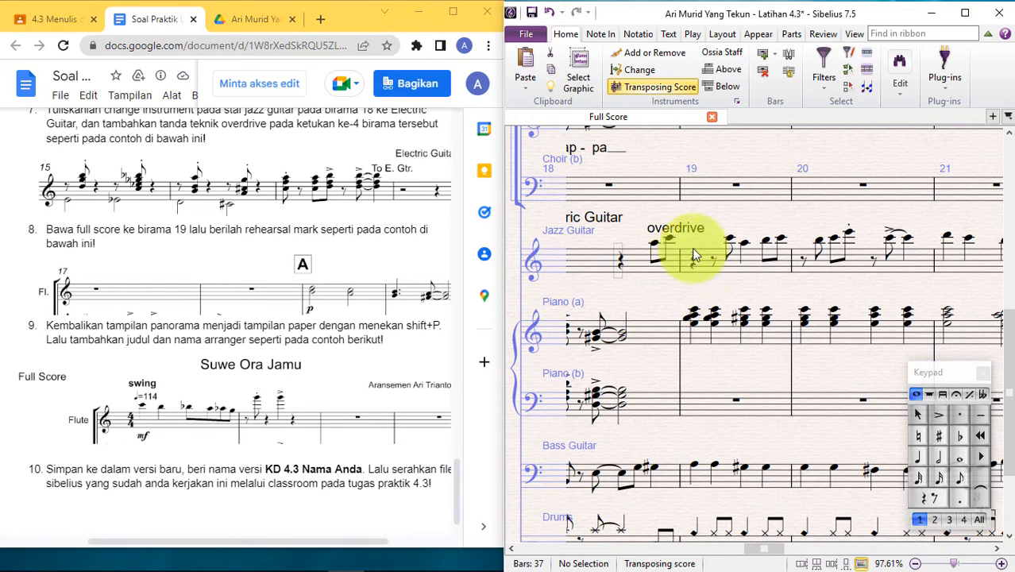
{"action": "left_click", "coordinate": [703, 196]}
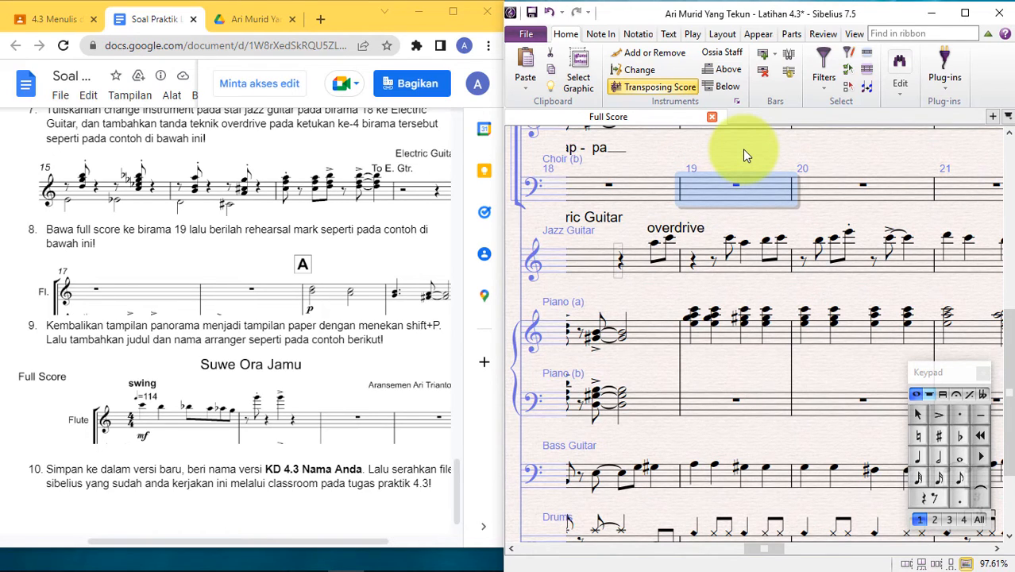
{"action": "key", "text": "ctrl+r"}
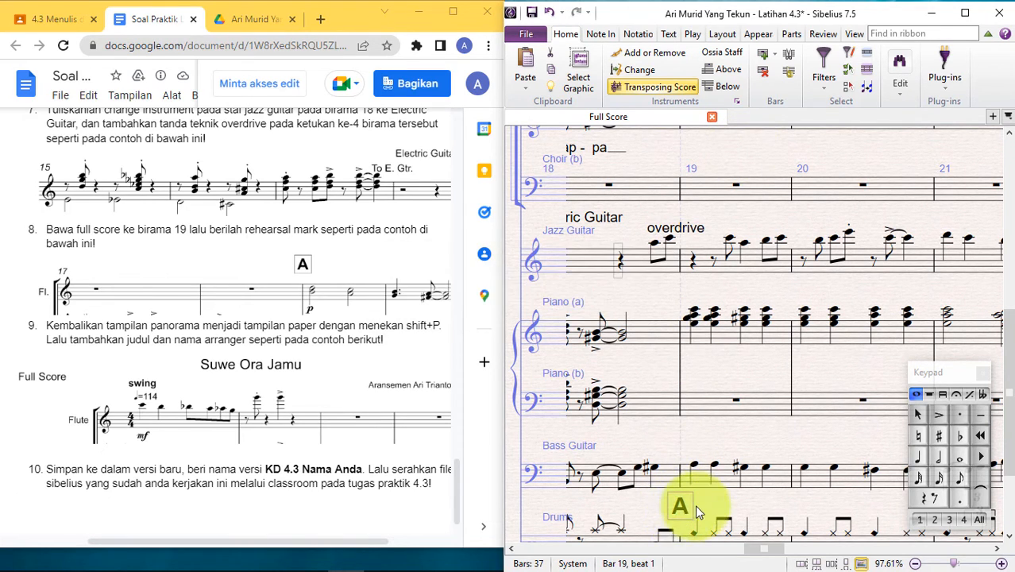
Return to the beginning of the score, switch it from panorama back to paper view, and save the file.
{"action": "scroll", "coordinate": [726, 501], "scroll_direction": "up", "scroll_amount": 8}
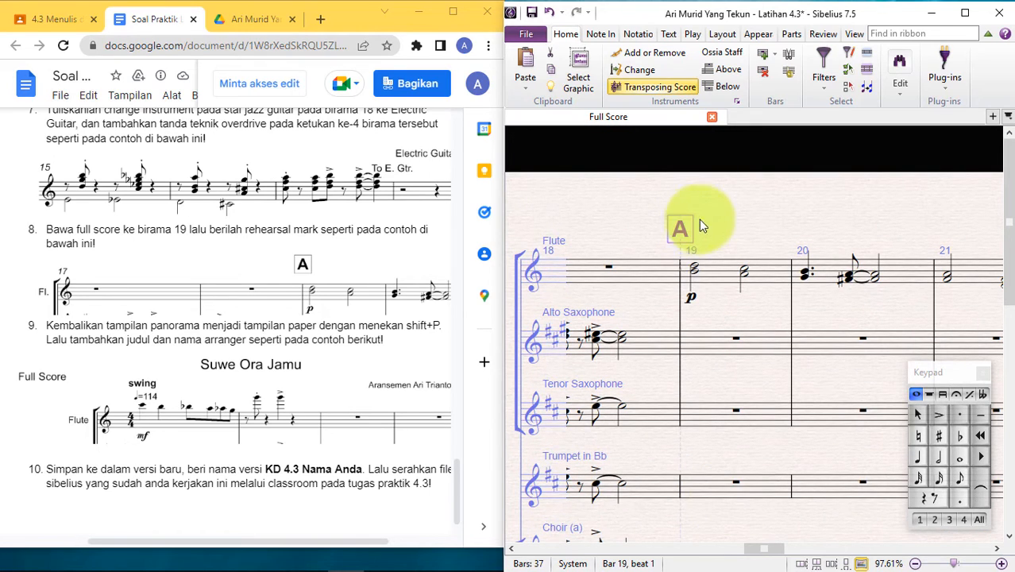
{"action": "left_click", "coordinate": [717, 224]}
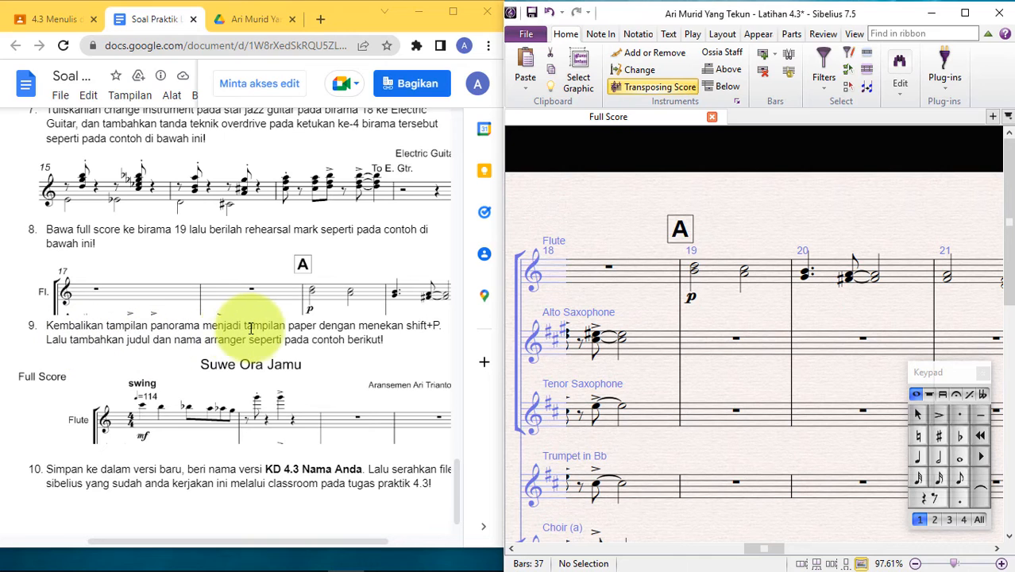
{"action": "left_click", "coordinate": [778, 225]}
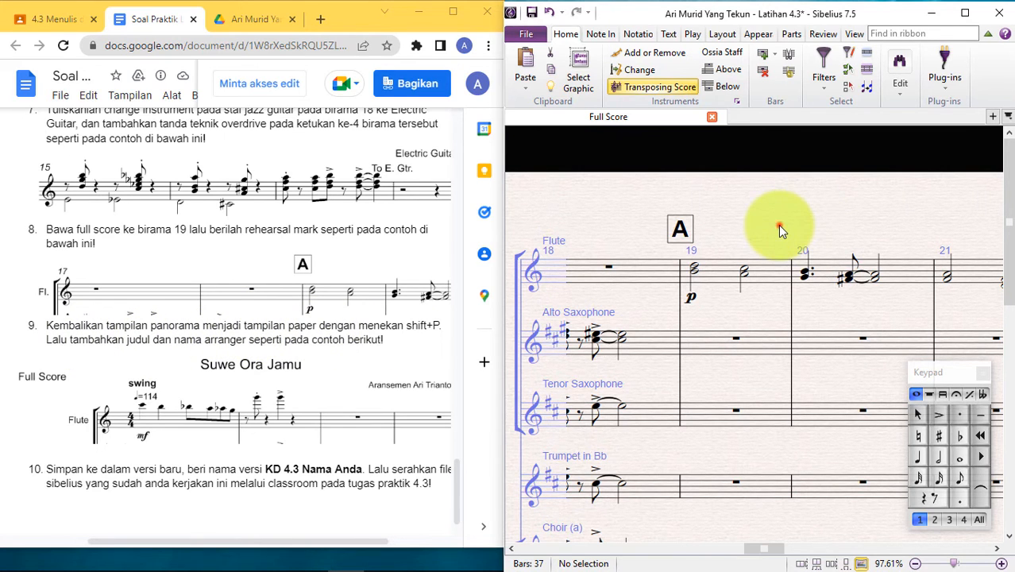
{"action": "scroll", "coordinate": [779, 225], "scroll_direction": "left", "scroll_amount": 6}
{"action": "scroll", "coordinate": [777, 224], "scroll_direction": "left", "scroll_amount": 12}
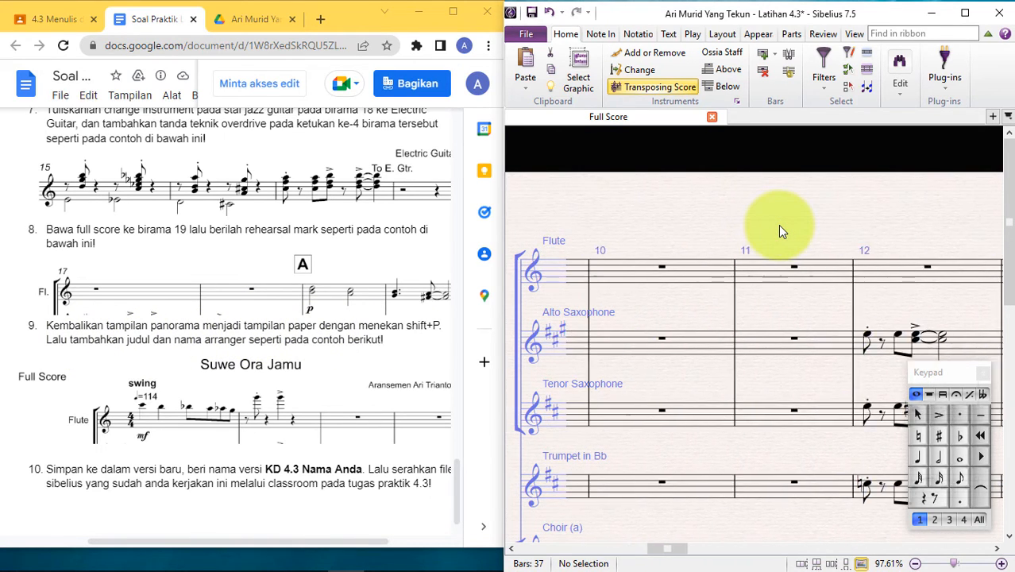
{"action": "scroll", "coordinate": [777, 224], "scroll_direction": "left", "scroll_amount": 3}
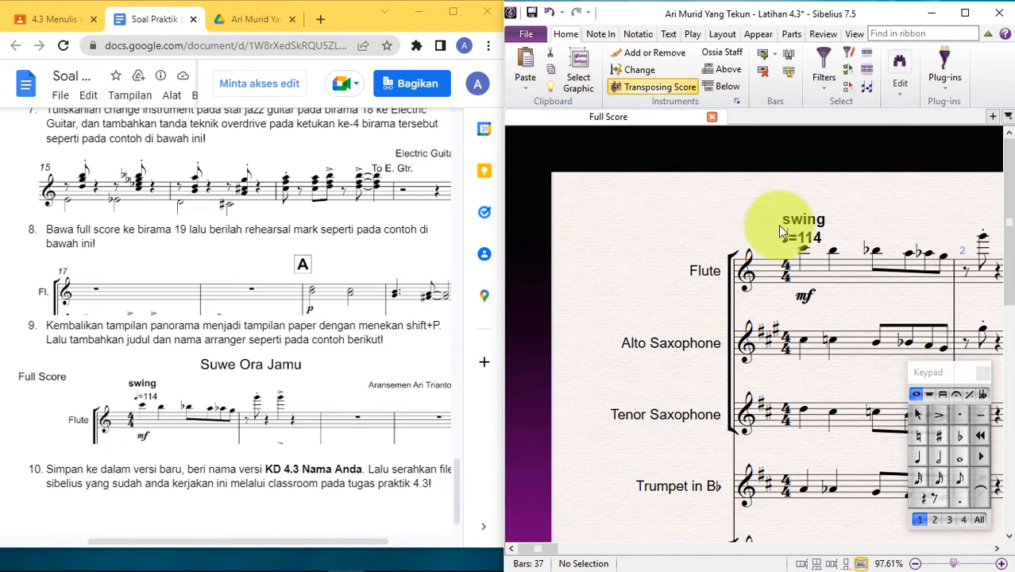
{"action": "scroll", "coordinate": [728, 225], "scroll_direction": "left", "scroll_amount": 2}
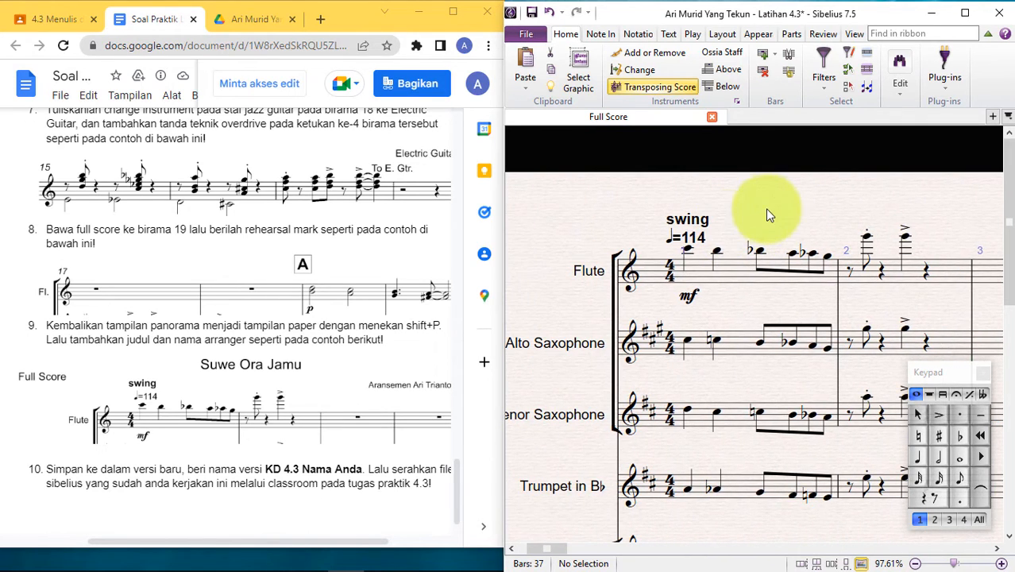
{"action": "left_click", "coordinate": [770, 210]}
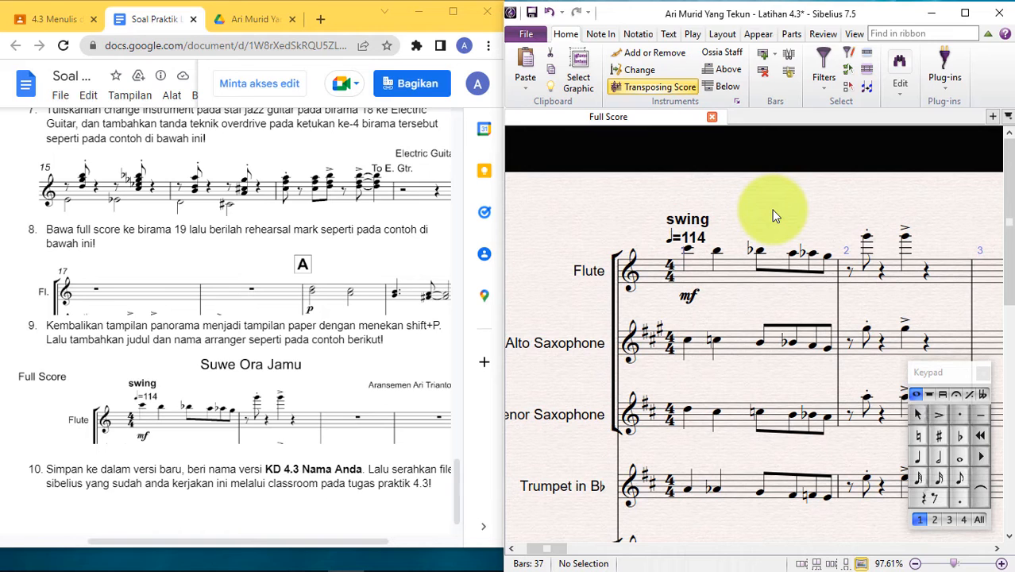
{"action": "key", "text": "shift+p"}
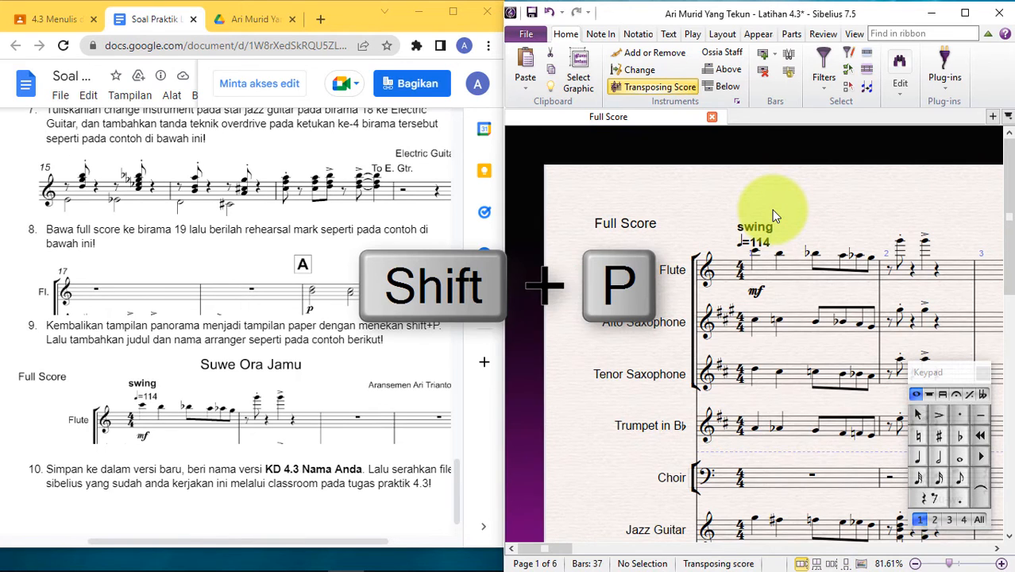
{"action": "scroll", "coordinate": [857, 186], "scroll_direction": "right", "scroll_amount": 3}
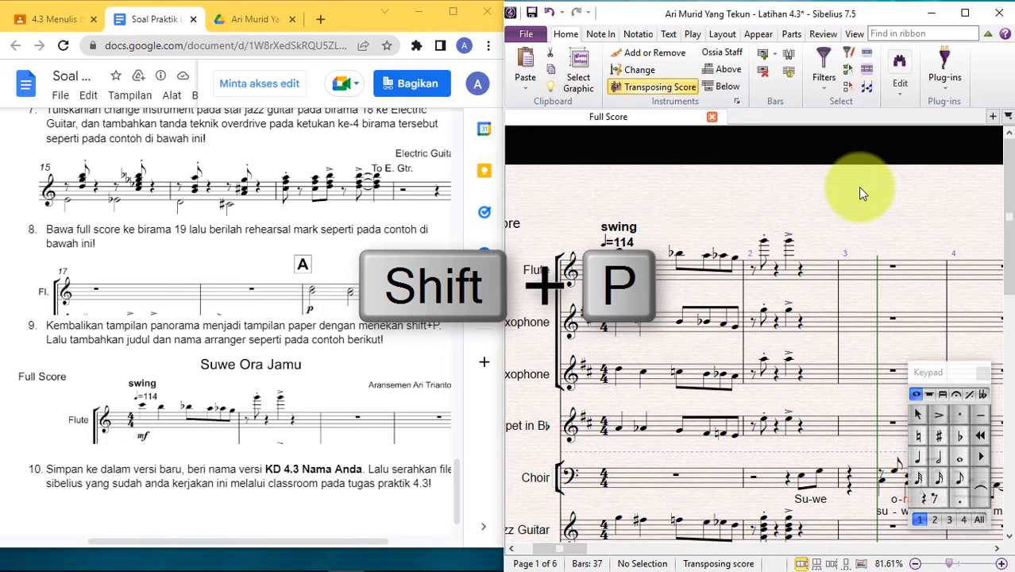
{"action": "key", "text": "ctrl+s"}
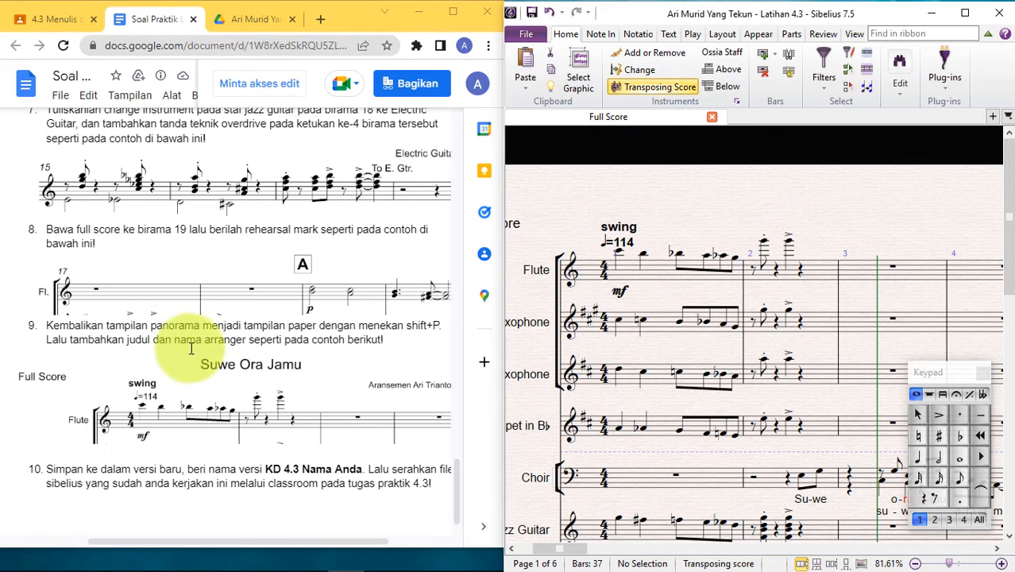
Add the title text "Suwe Ora Jamu" to the first page, anchored at the Flute's first note in bar 1.
{"action": "key", "text": "shift+p"}
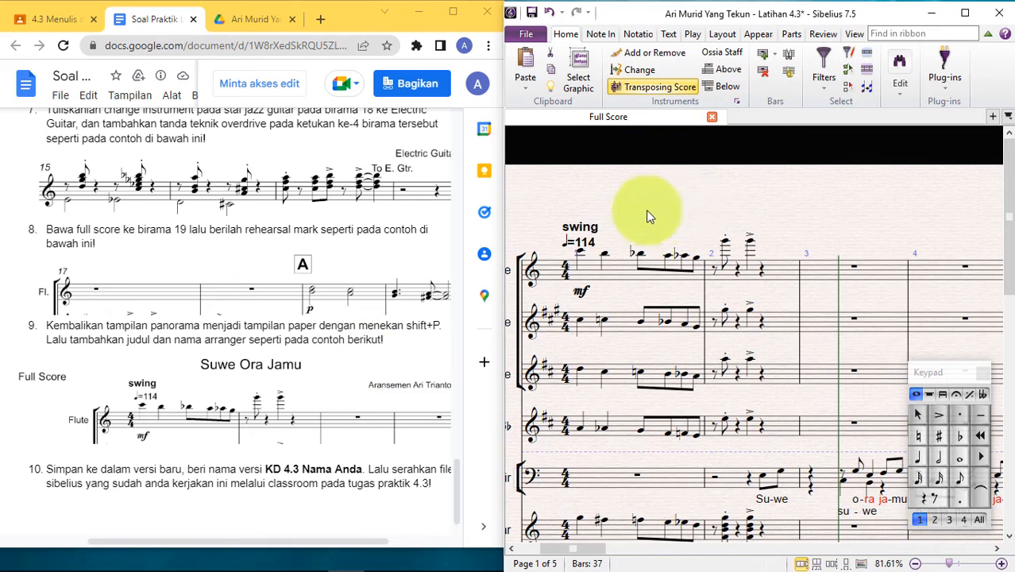
{"action": "left_click", "coordinate": [696, 212]}
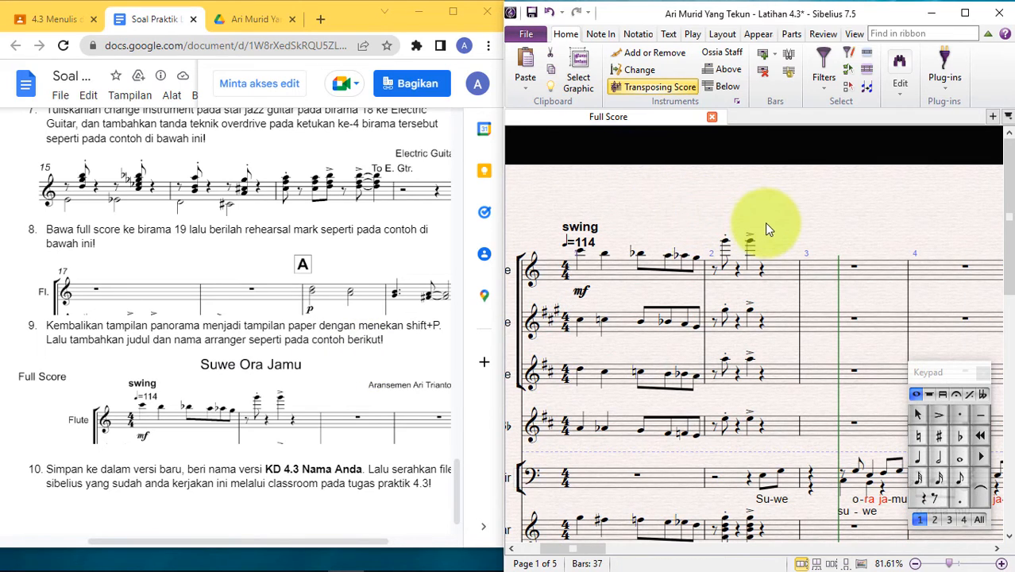
{"action": "left_click", "coordinate": [578, 250]}
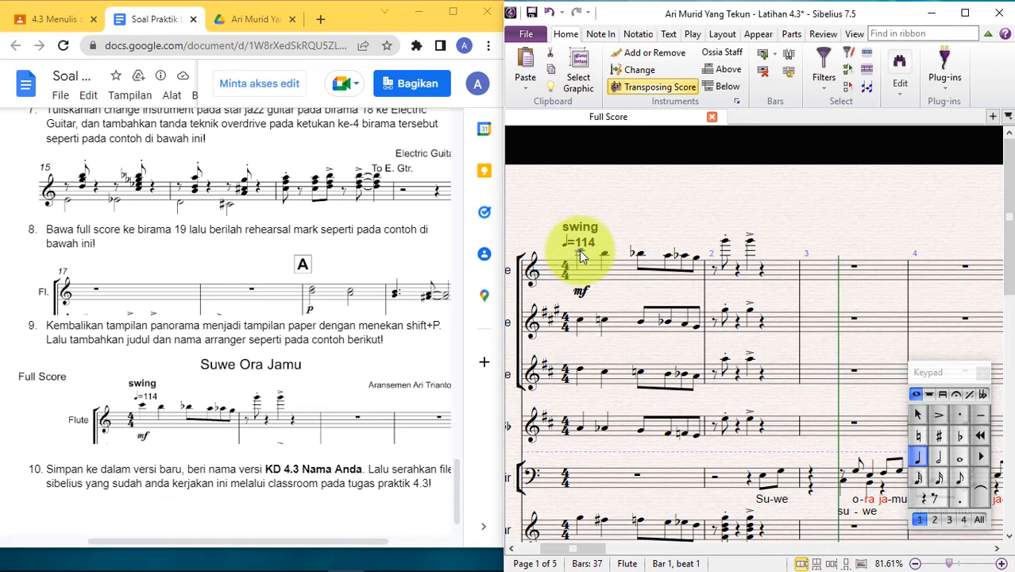
{"action": "left_click", "coordinate": [667, 211]}
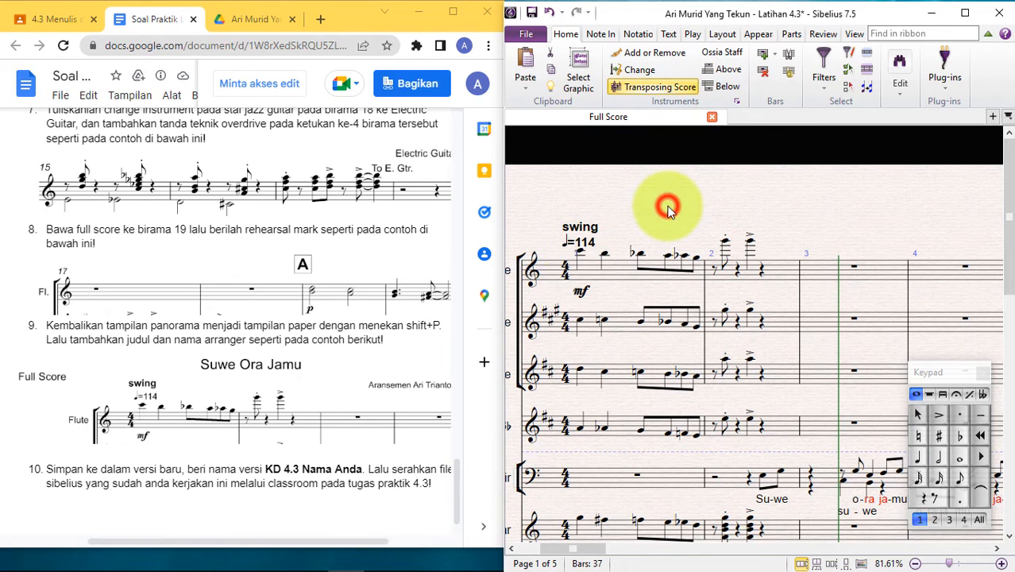
{"action": "left_click", "coordinate": [580, 250]}
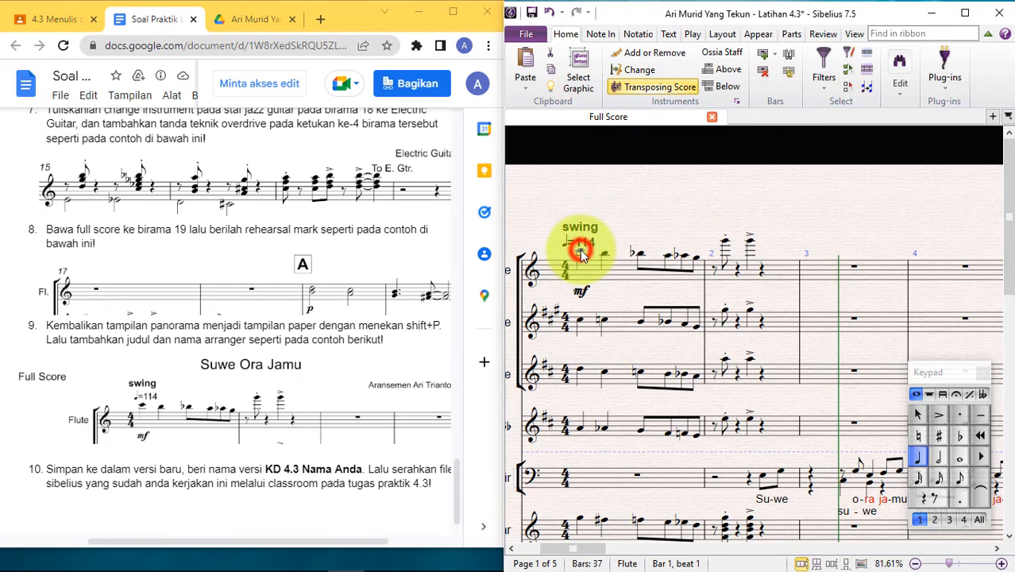
{"action": "right_click", "coordinate": [662, 198]}
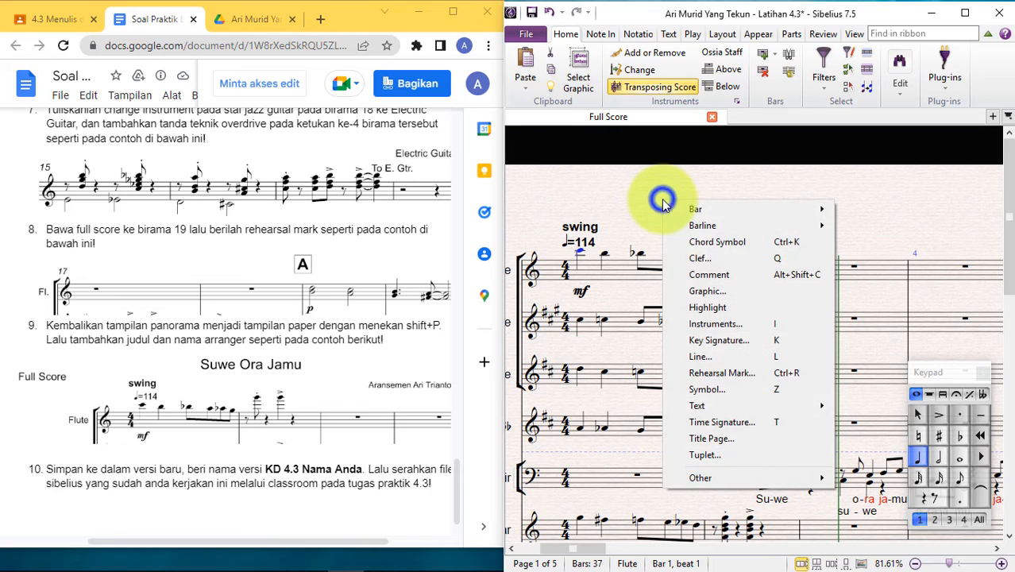
{"action": "mouse_move", "coordinate": [710, 402]}
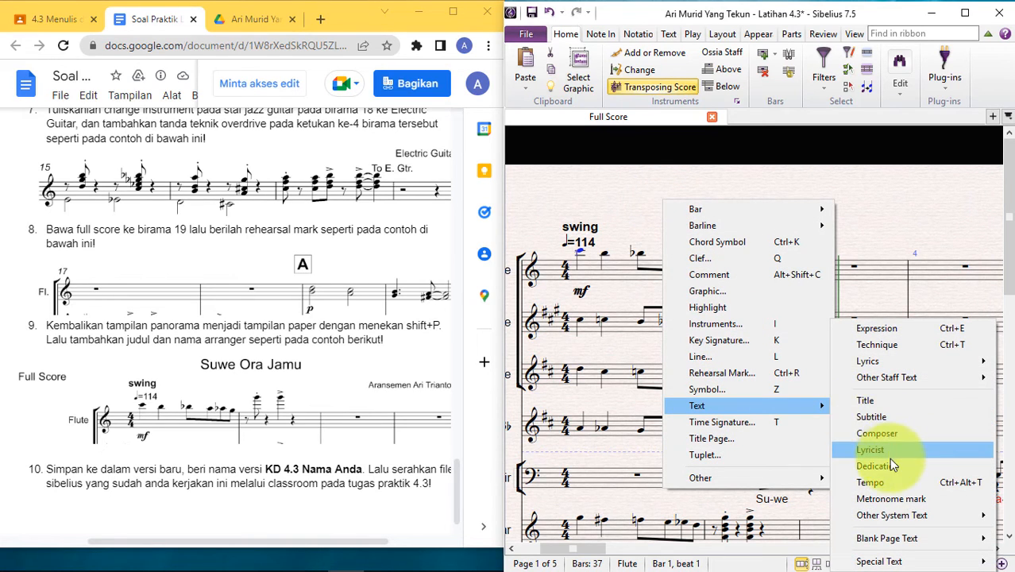
{"action": "left_click", "coordinate": [873, 400]}
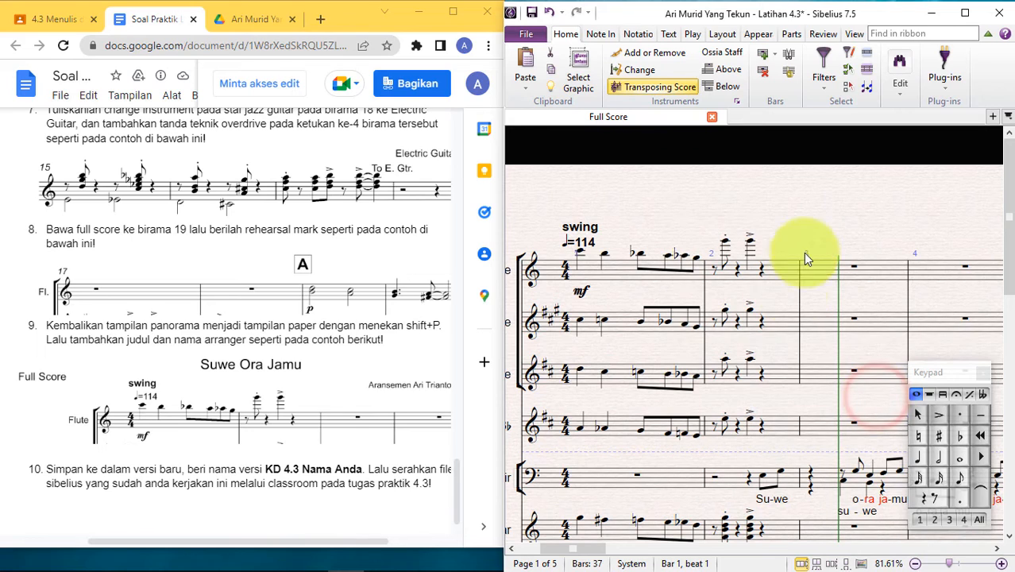
{"action": "type", "text": "Su"}
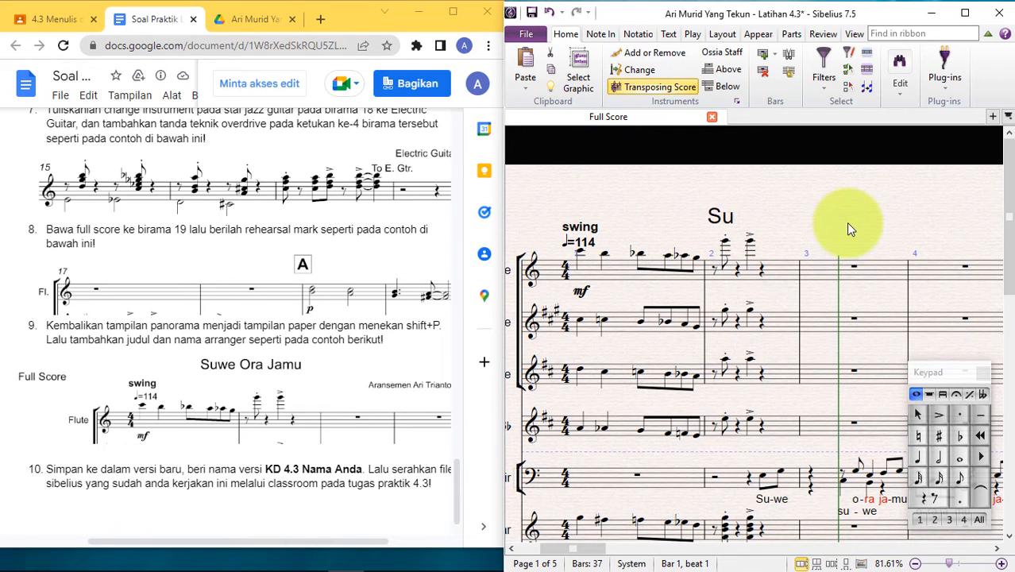
{"action": "type", "text": "we Ora Jamu"}
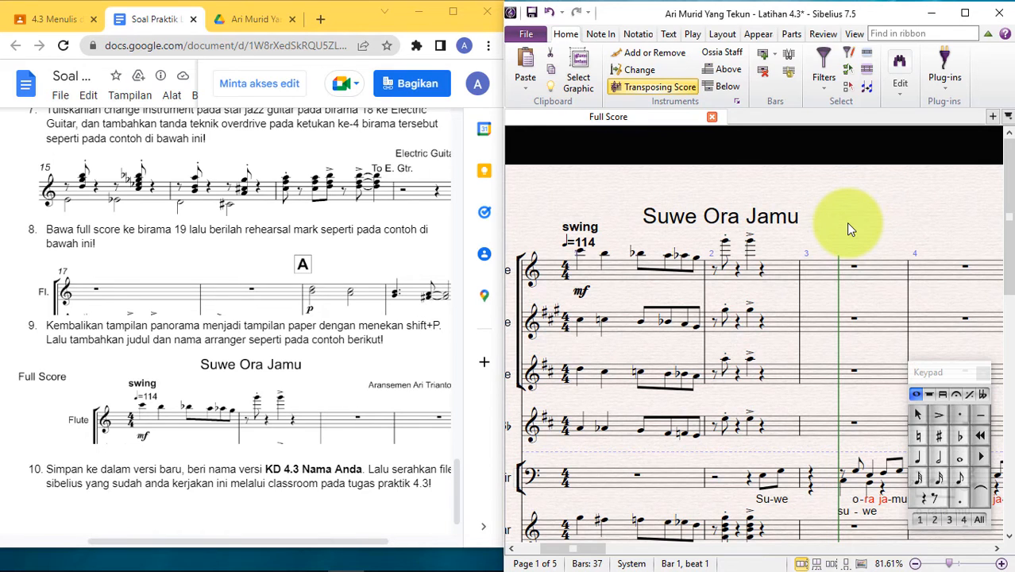
{"action": "key", "text": "Escape"}
{"action": "key", "text": "Escape"}
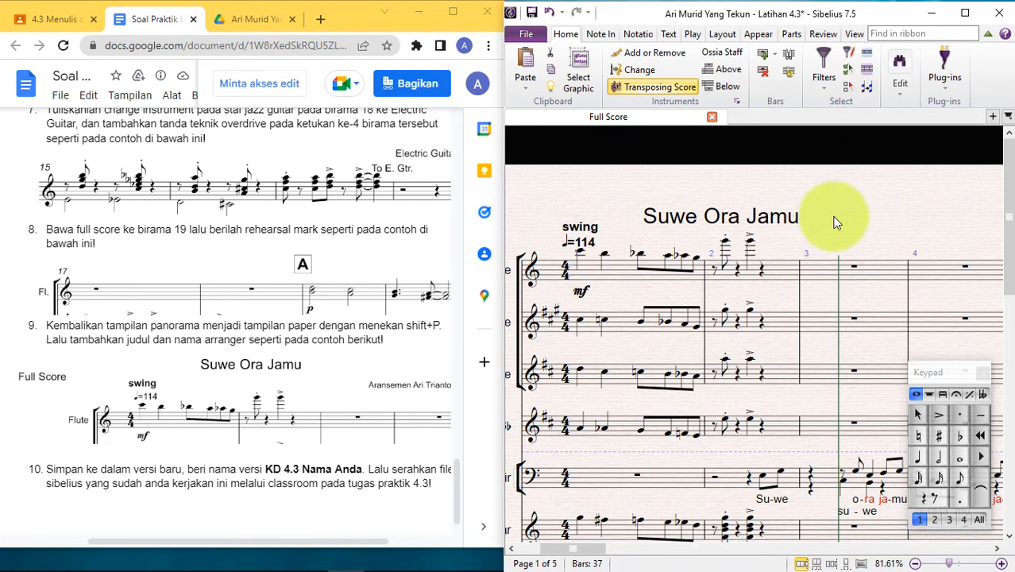
Move the title "Suwe Ora Jamu" slightly higher above the Flute staff, clear of the notes in bar 2.
{"action": "left_click", "coordinate": [750, 214]}
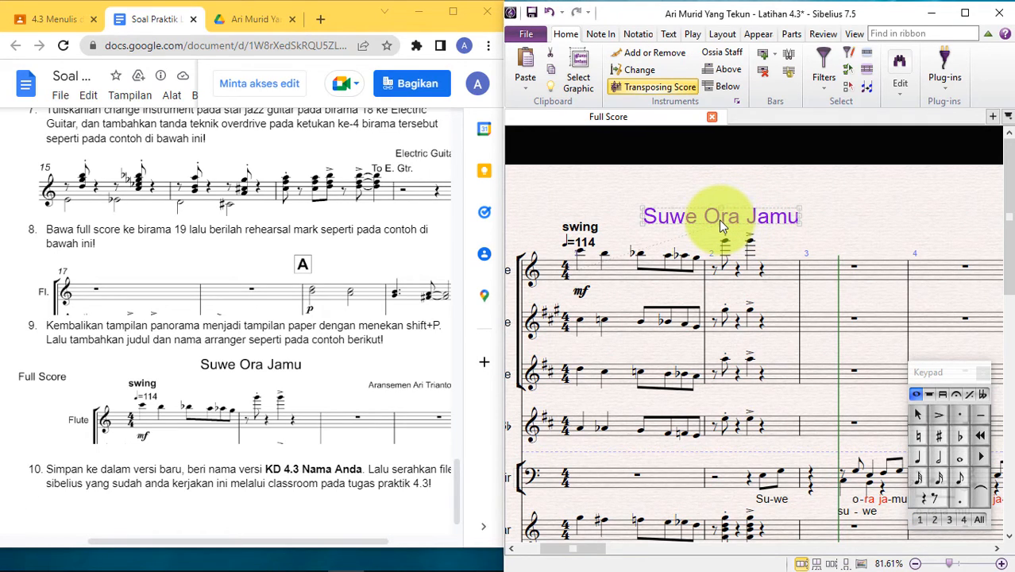
{"action": "left_click_drag", "start_coordinate": [716, 219], "coordinate": [754, 201]}
{"action": "left_click_drag", "start_coordinate": [840, 213], "coordinate": [718, 241]}
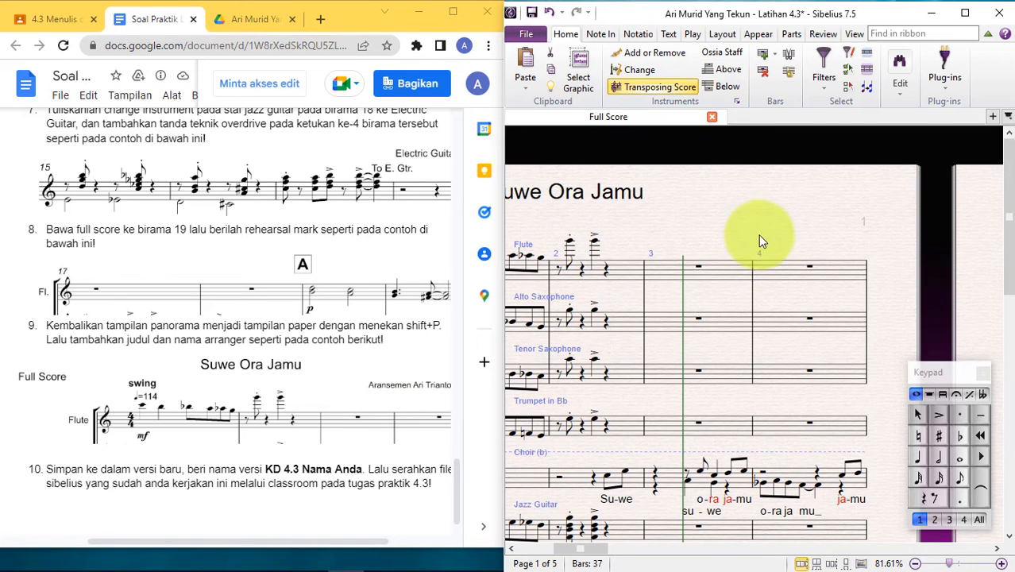
Add composer text at the Flute's first note in bar 1, reading "Aransemen" followed by the arranger's full name with capitalized initials.
{"action": "key", "text": "shift+p"}
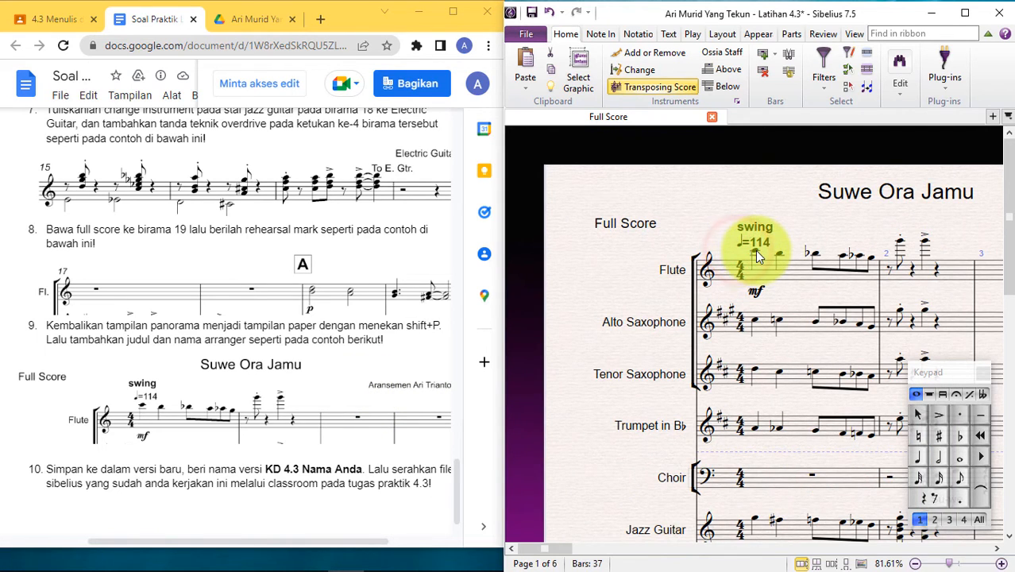
{"action": "left_click", "coordinate": [755, 250]}
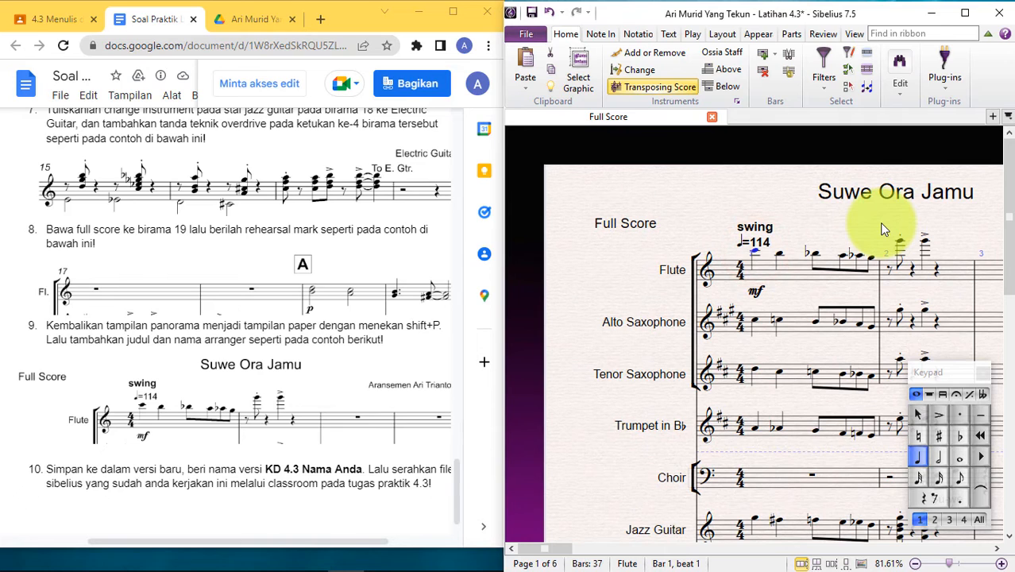
{"action": "right_click", "coordinate": [881, 228]}
{"action": "mouse_move", "coordinate": [908, 429]}
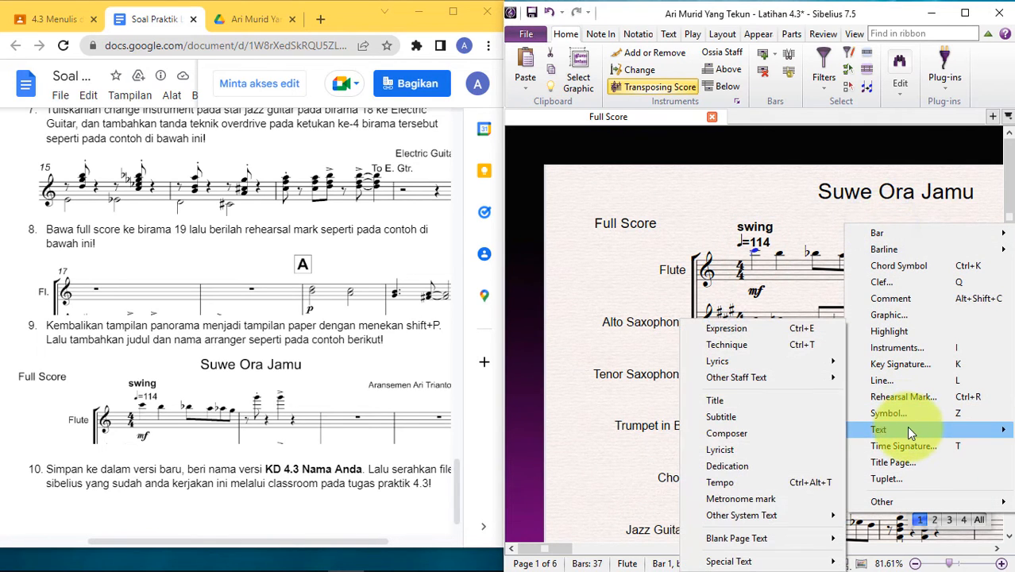
{"action": "left_click", "coordinate": [767, 435]}
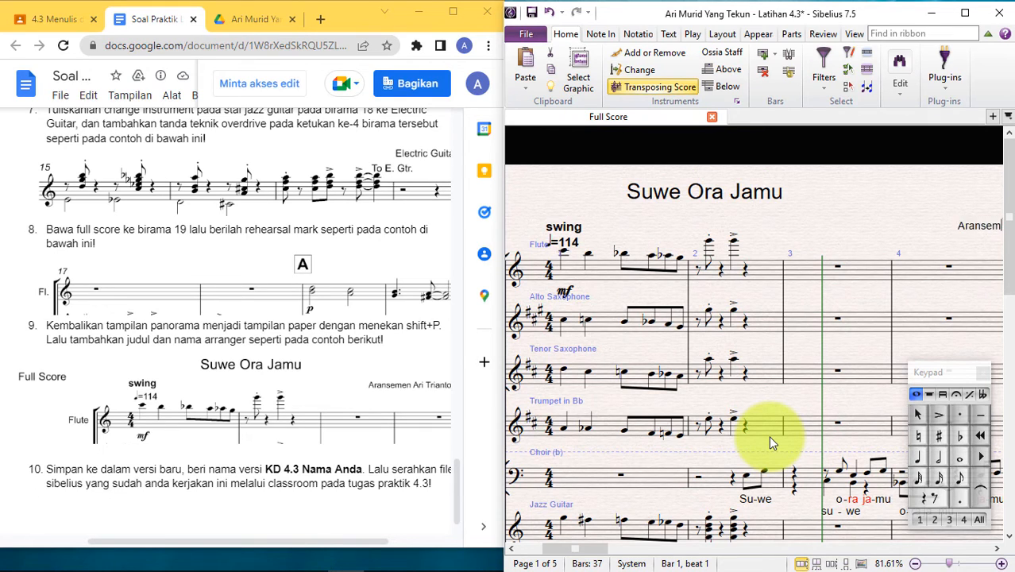
{"action": "type", "text": "Aransemen Ari trianto"}
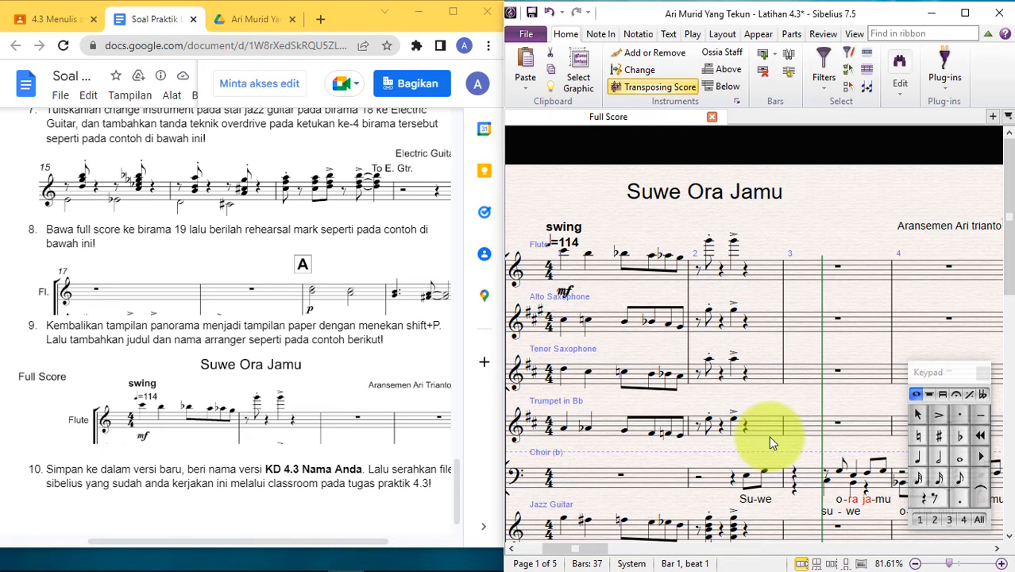
{"action": "key", "text": "BackSpace"}
{"action": "key", "text": "BackSpace"}
{"action": "key", "text": "BackSpace"}
{"action": "key", "text": "BackSpace"}
{"action": "key", "text": "BackSpace"}
{"action": "key", "text": "BackSpace"}
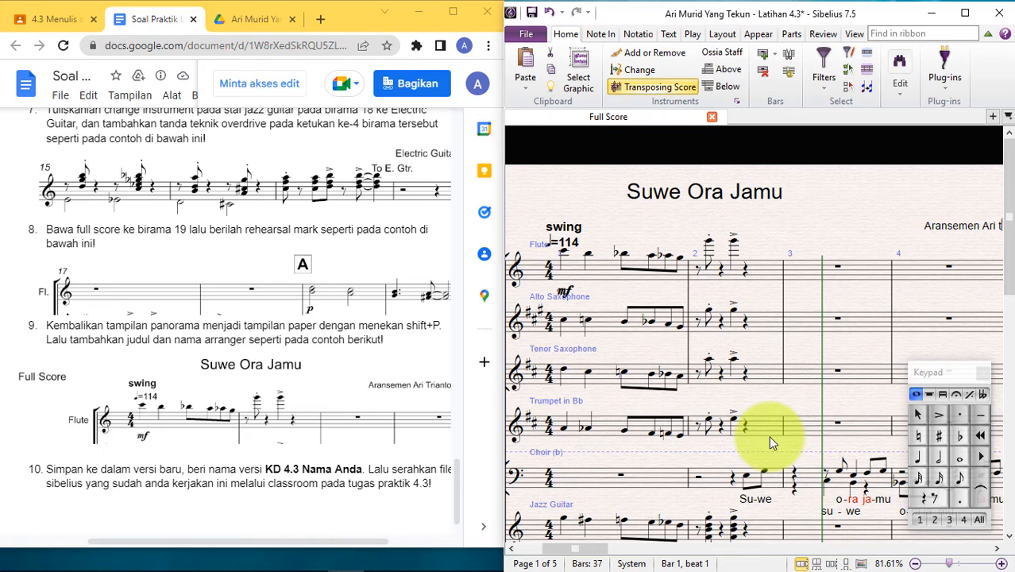
{"action": "type", "text": "rianto Wibowo"}
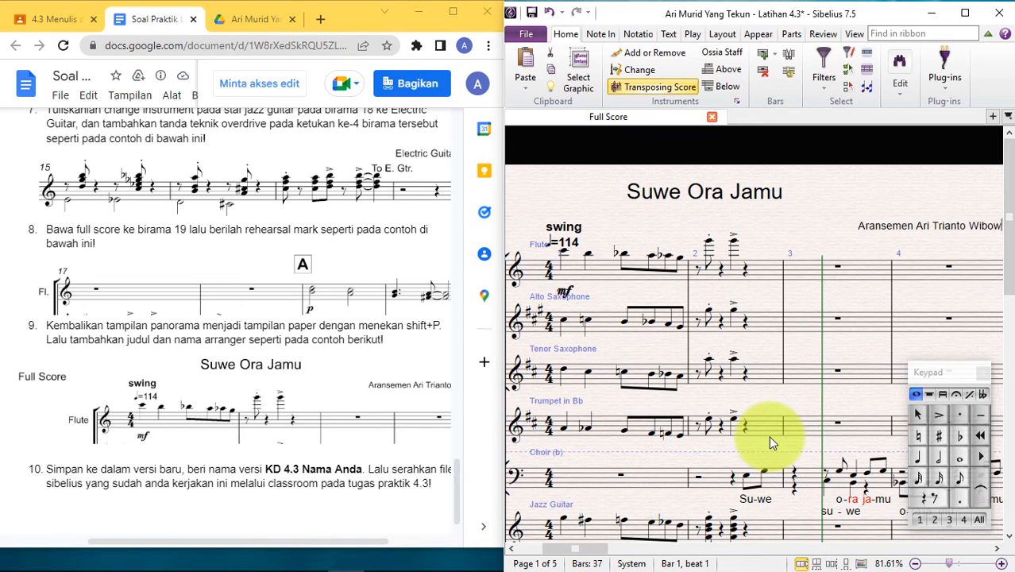
{"action": "key", "text": "Escape"}
{"action": "key", "text": "Escape"}
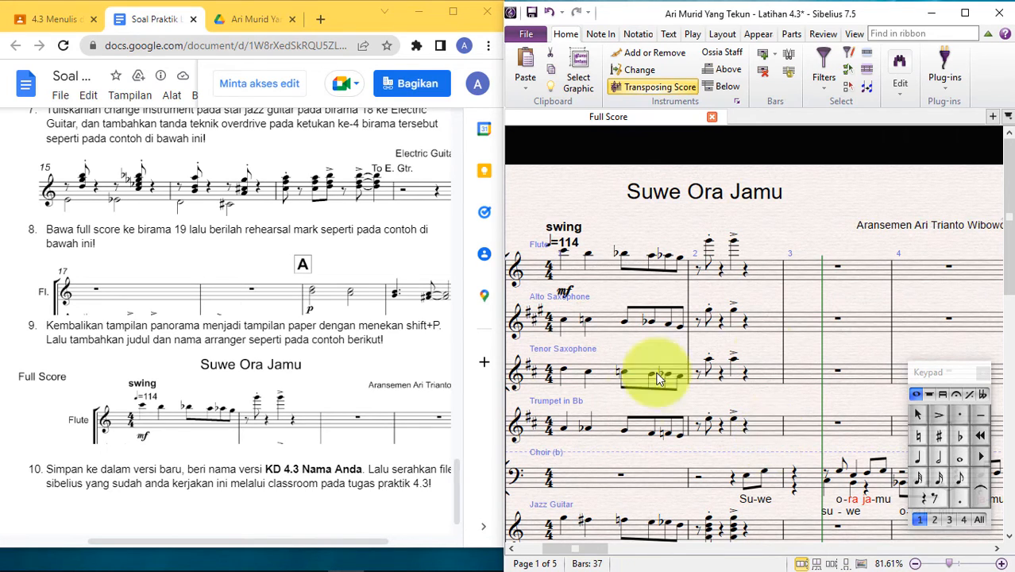
Create a new version of the score named "KD 4.3" followed by the student's first name, leaving the comment empty.
{"action": "scroll", "coordinate": [777, 228], "scroll_direction": "down", "scroll_amount": 3}
{"action": "scroll", "coordinate": [777, 229], "scroll_direction": "up", "scroll_amount": 3}
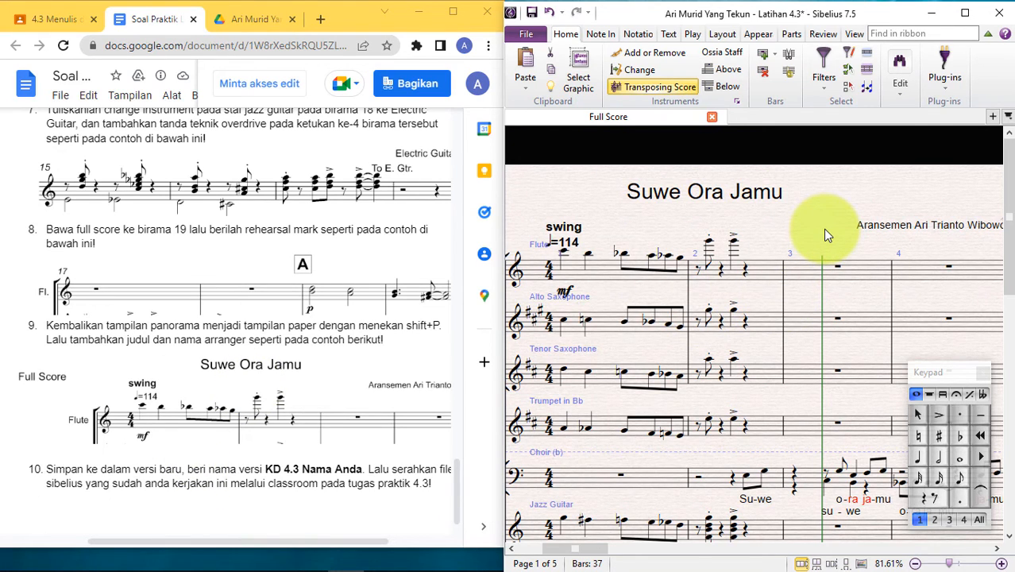
{"action": "scroll", "coordinate": [199, 421], "scroll_direction": "down", "scroll_amount": 1}
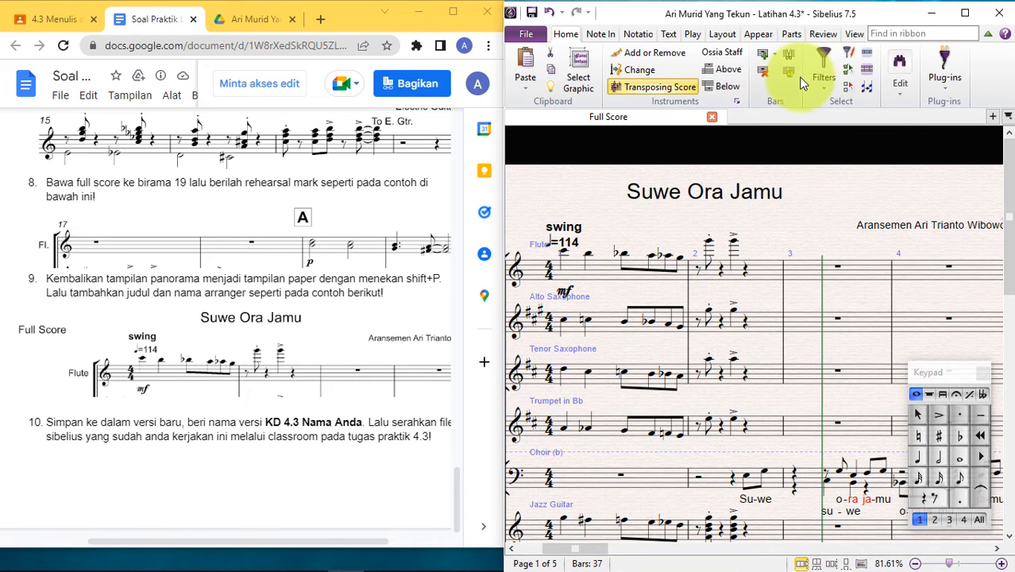
{"action": "left_click", "coordinate": [823, 33]}
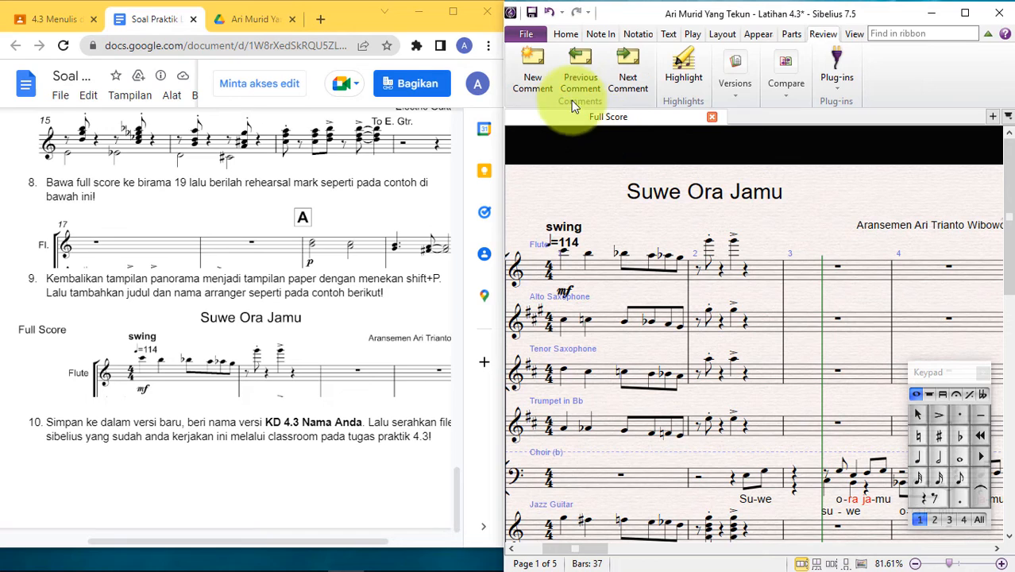
{"action": "left_click", "coordinate": [736, 97]}
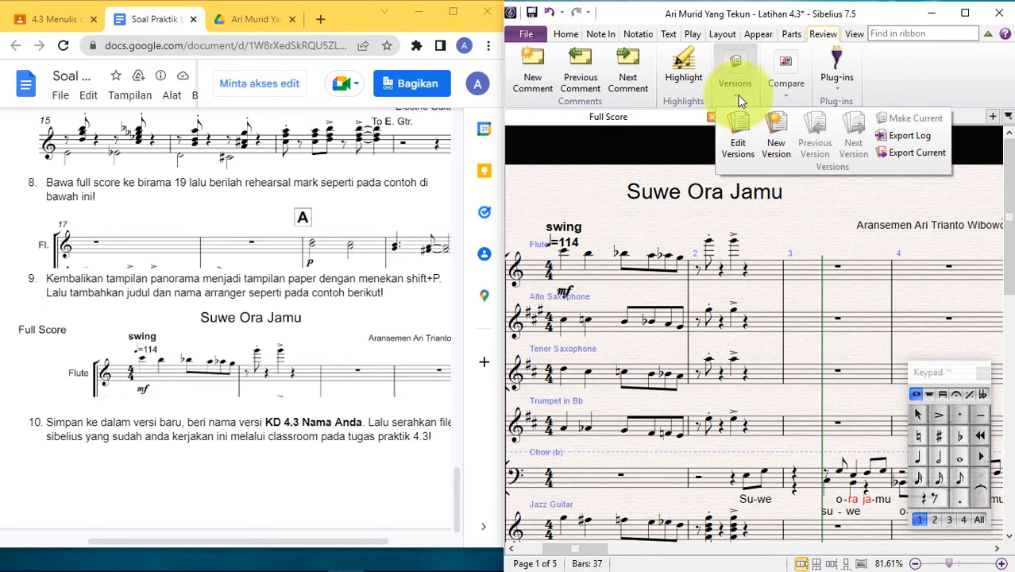
{"action": "left_click", "coordinate": [777, 142]}
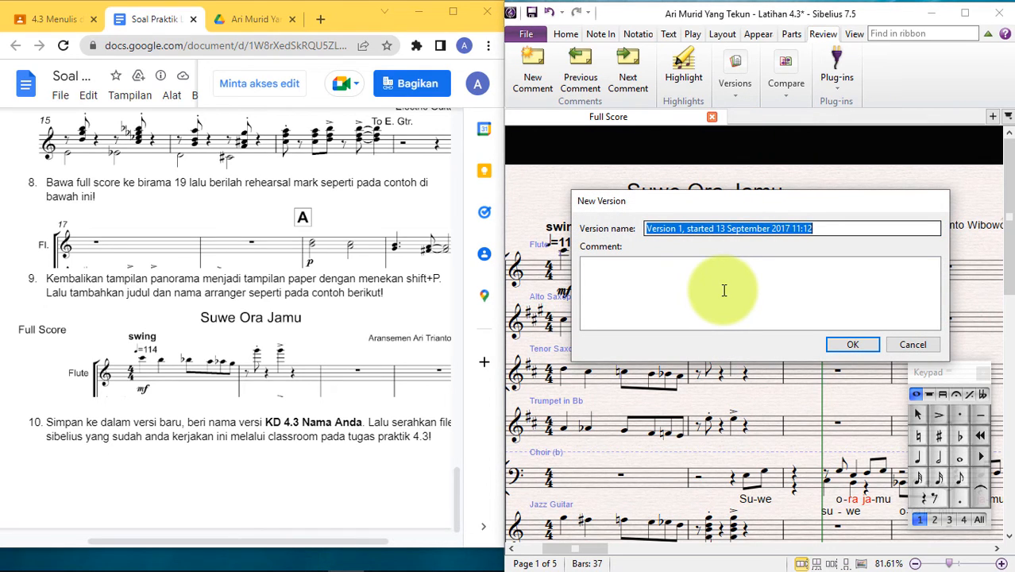
{"action": "type", "text": "KD 4.3 Ari"}
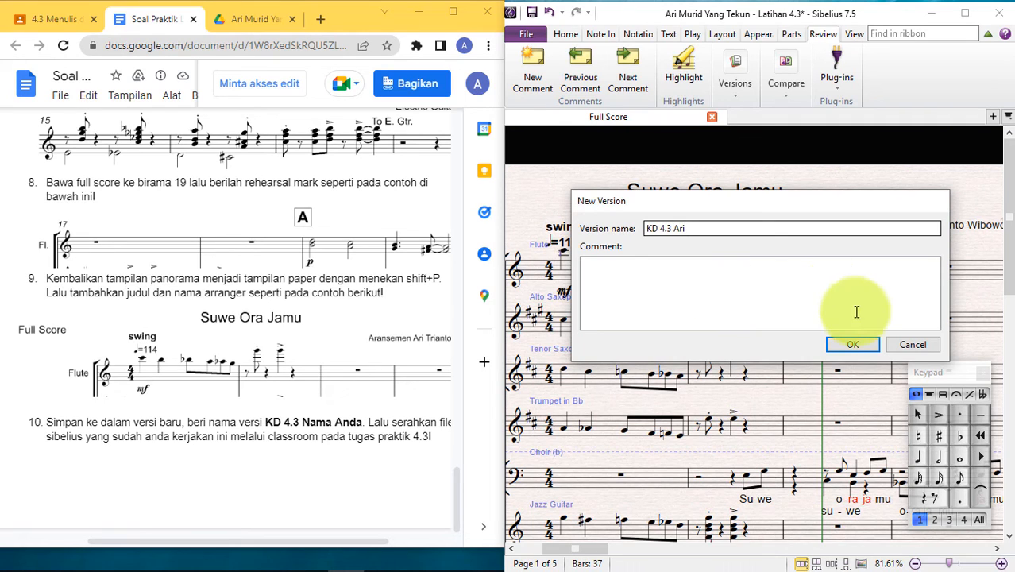
{"action": "left_click", "coordinate": [850, 344]}
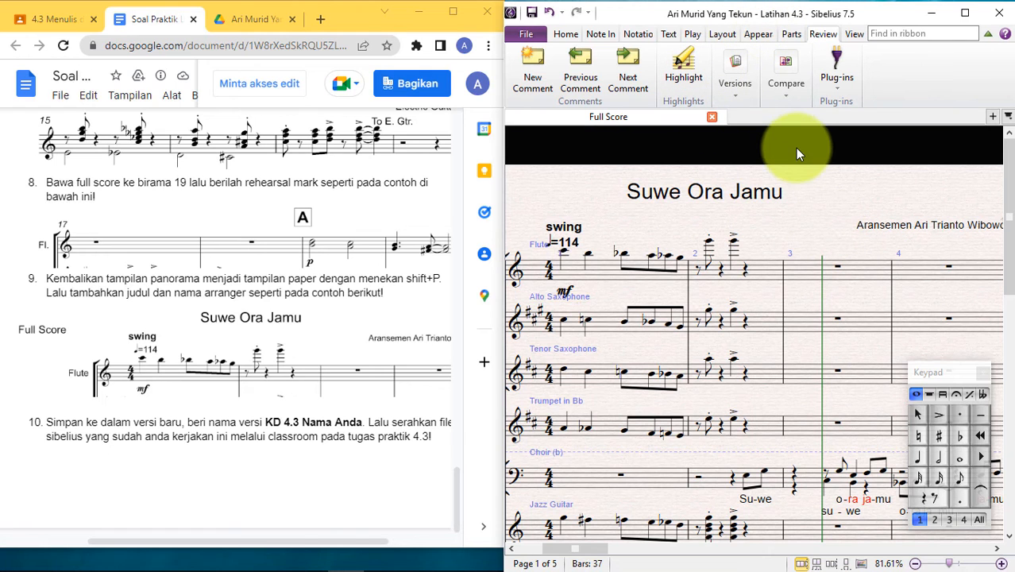
Open the saved KD 4.3 version of the score and look over its first page from title to Drums staff.
{"action": "scroll", "coordinate": [788, 239], "scroll_direction": "down", "scroll_amount": 3}
{"action": "scroll", "coordinate": [788, 237], "scroll_direction": "up", "scroll_amount": 3}
{"action": "key", "text": "shift+p"}
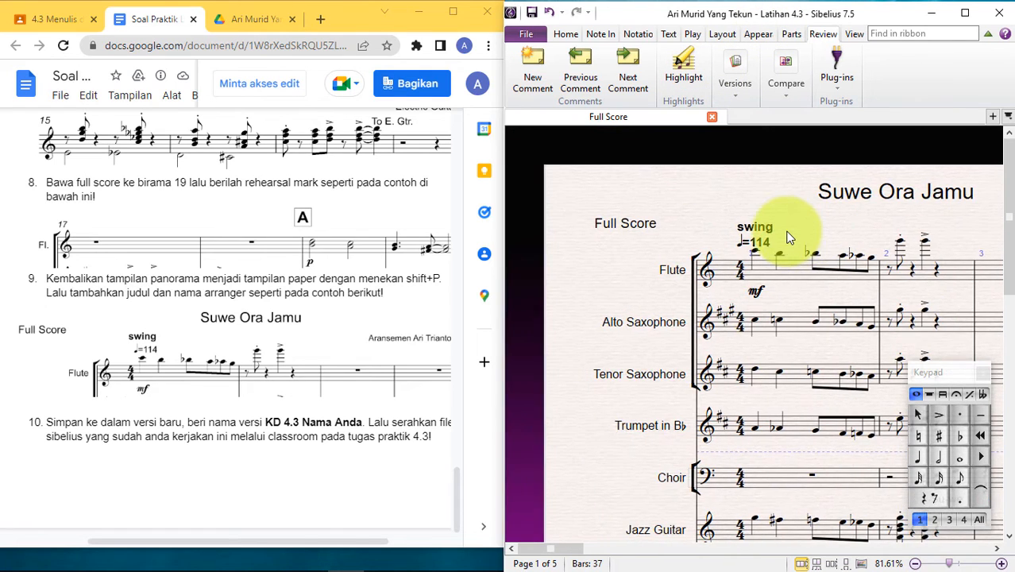
{"action": "left_click", "coordinate": [993, 117]}
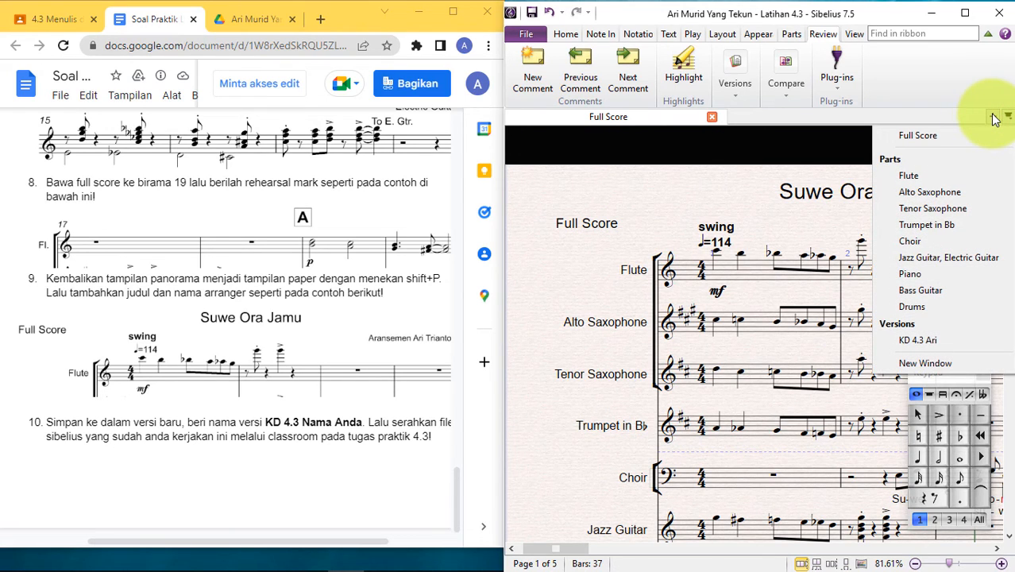
{"action": "left_click", "coordinate": [933, 342]}
{"action": "key", "text": "shift+p"}
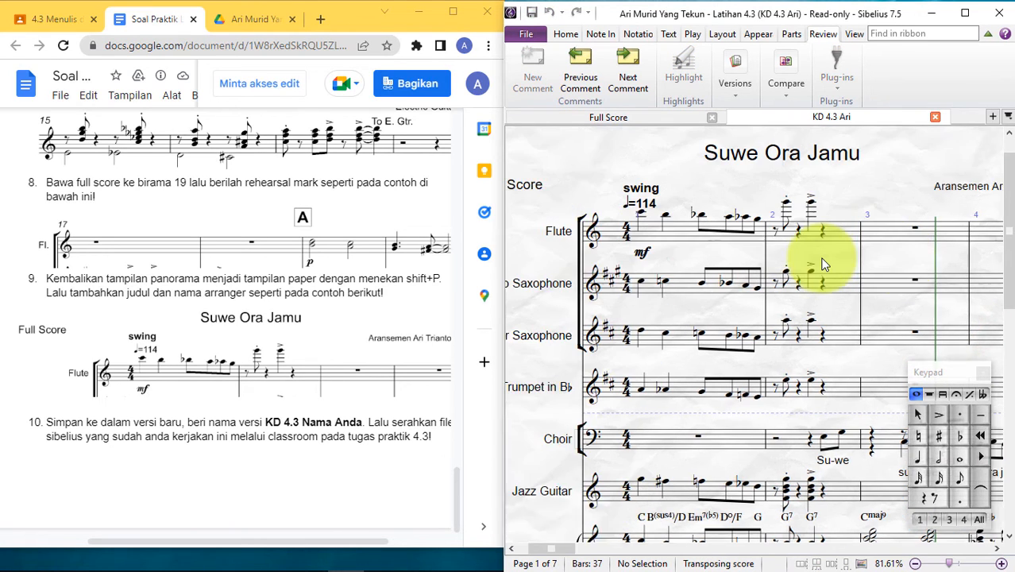
{"action": "scroll", "coordinate": [824, 265], "scroll_direction": "down", "scroll_amount": 5}
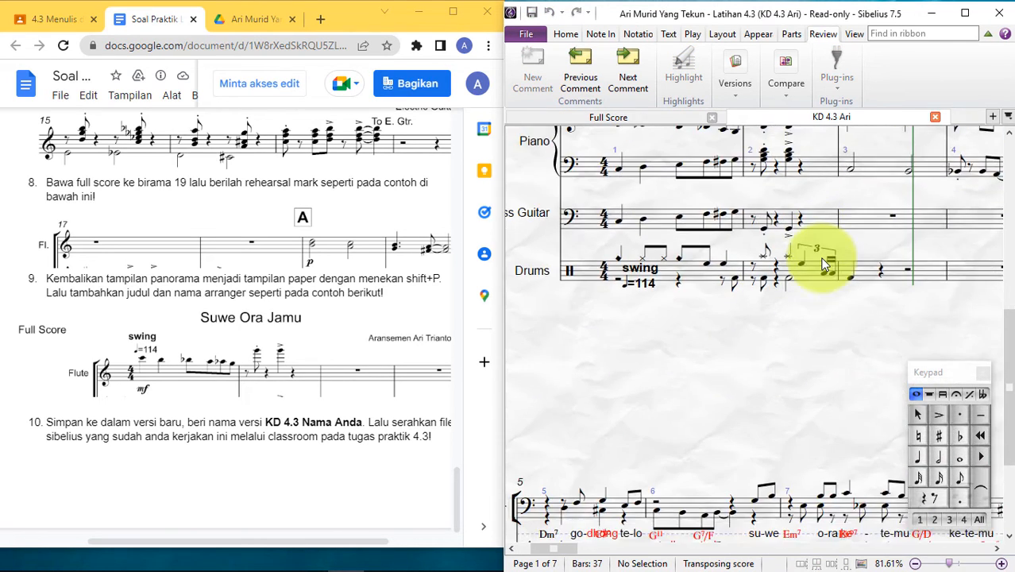
{"action": "scroll", "coordinate": [823, 264], "scroll_direction": "up", "scroll_amount": 2}
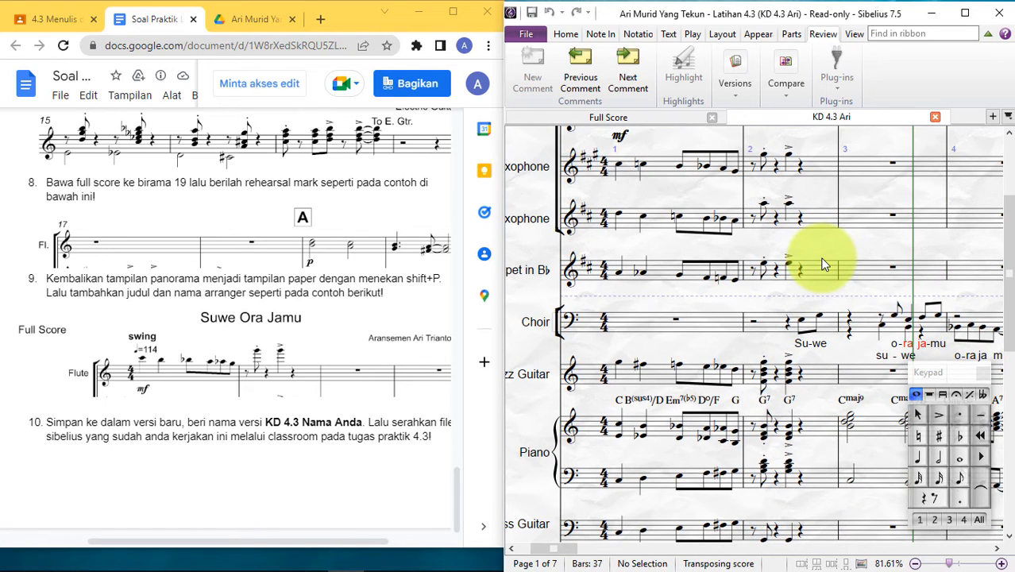
{"action": "scroll", "coordinate": [823, 264], "scroll_direction": "up", "scroll_amount": 3}
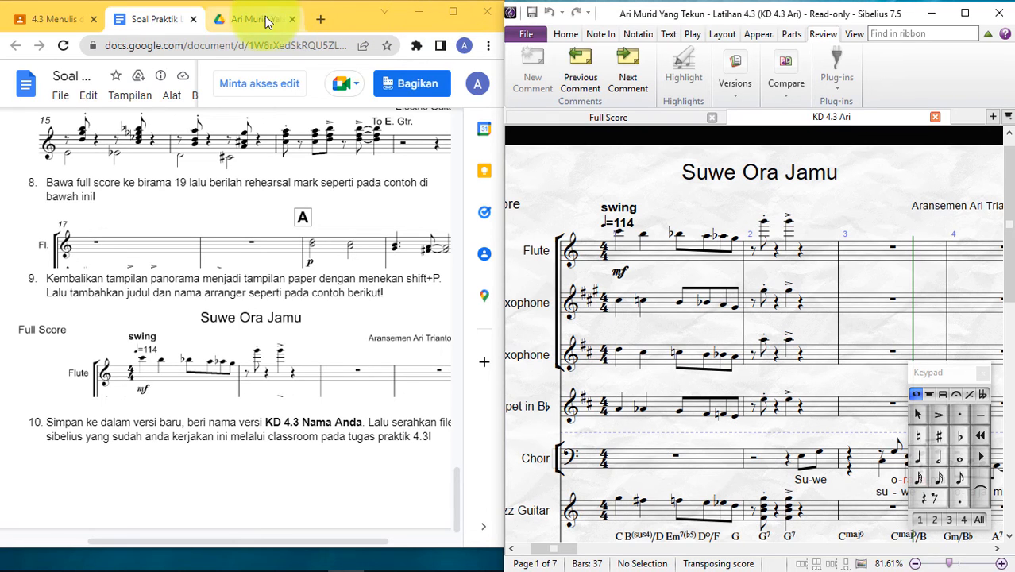
Switch to the 4.3 assignment in Google Classroom, enlarge the browser window, and start adding a file upload to the student's work.
{"action": "left_click", "coordinate": [62, 15]}
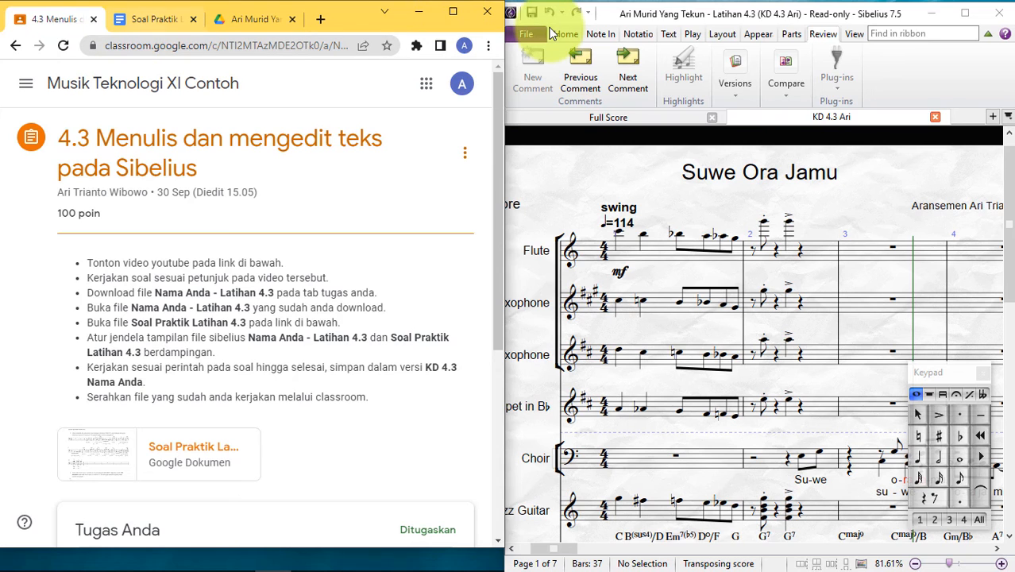
{"action": "left_click", "coordinate": [463, 11]}
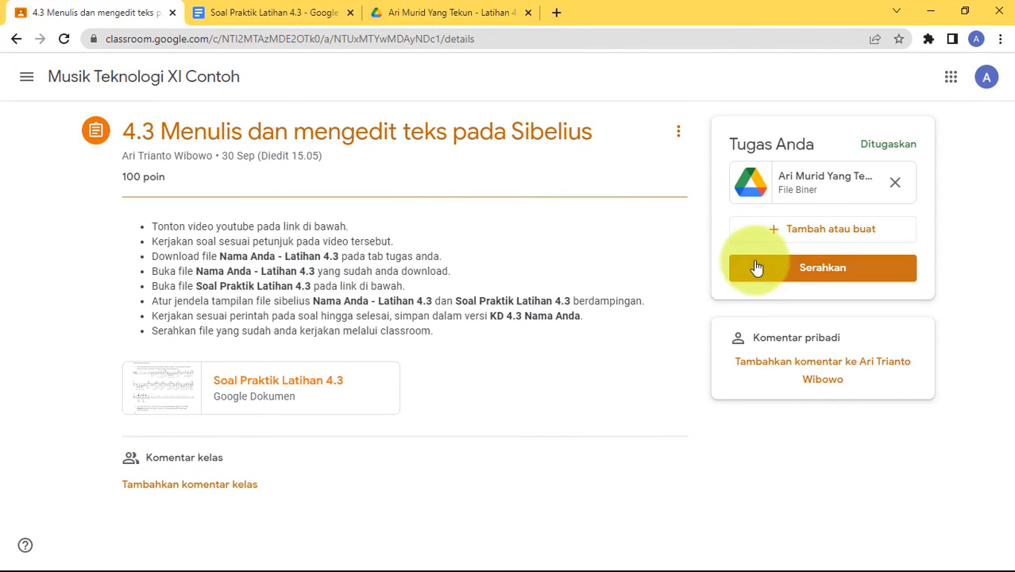
{"action": "left_click", "coordinate": [795, 231]}
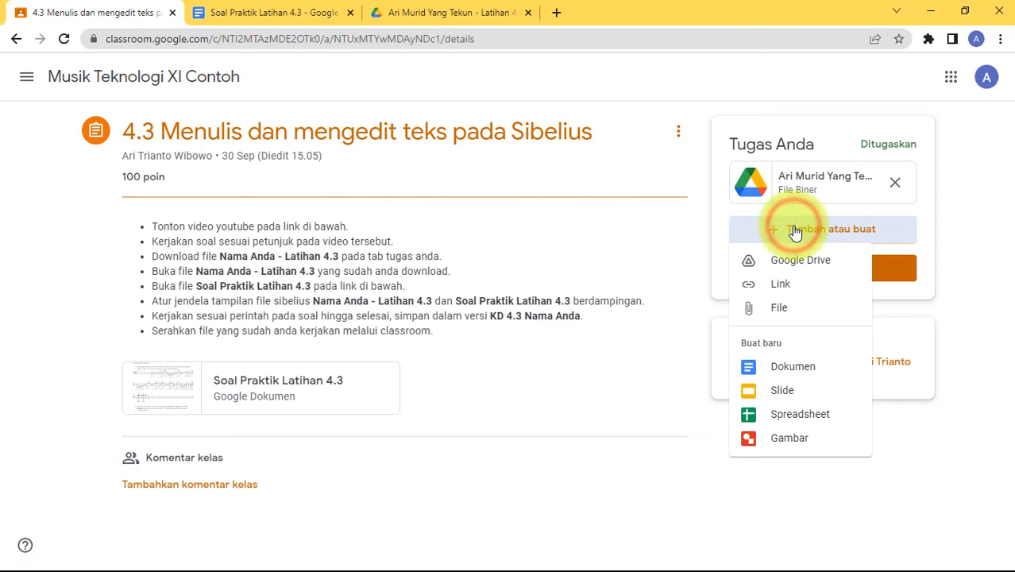
{"action": "left_click", "coordinate": [785, 317]}
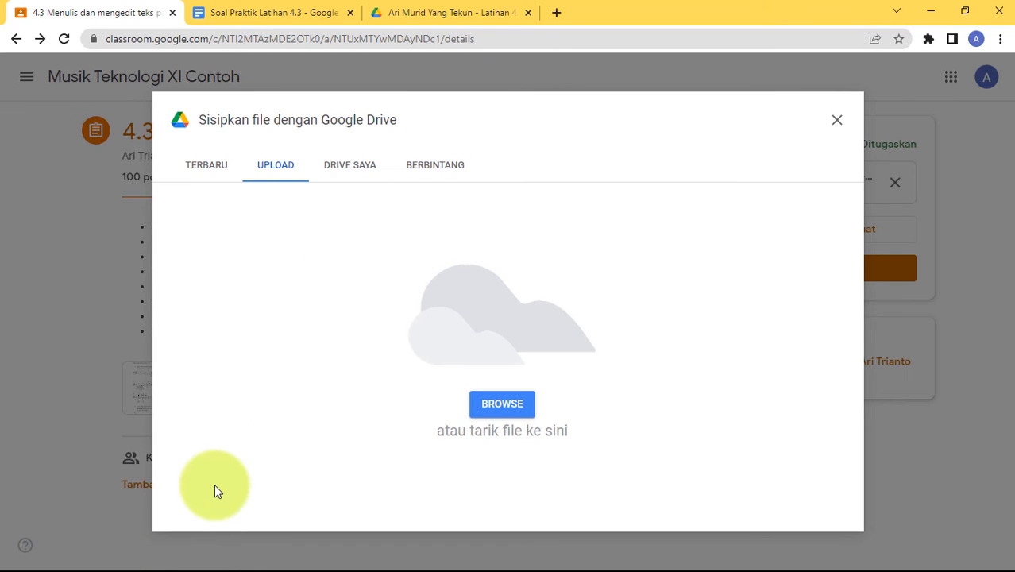
Open File Explorer as a smaller window beside the upload area and show the Downloads folder.
{"action": "key", "text": "super"}
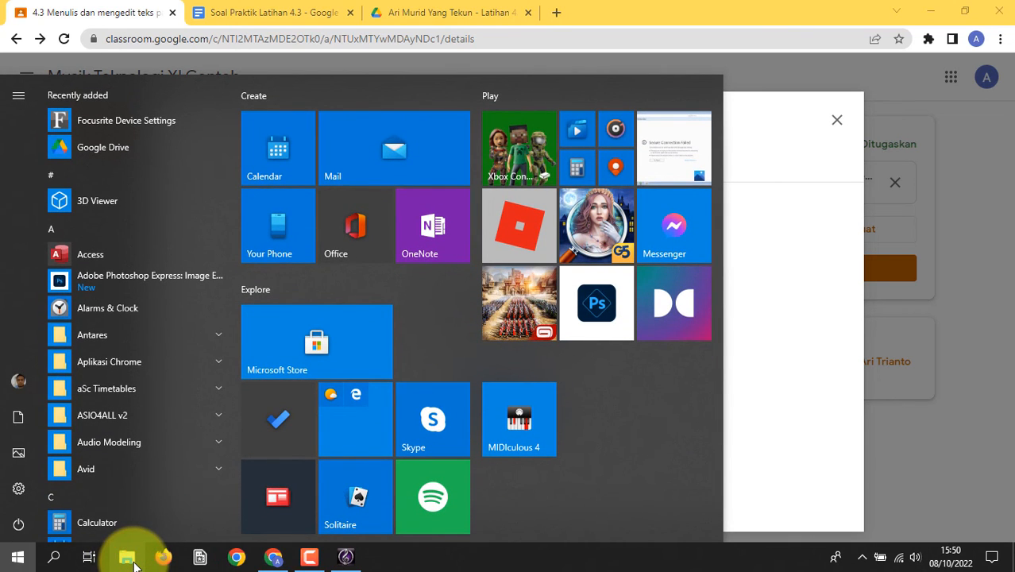
{"action": "left_click", "coordinate": [129, 557]}
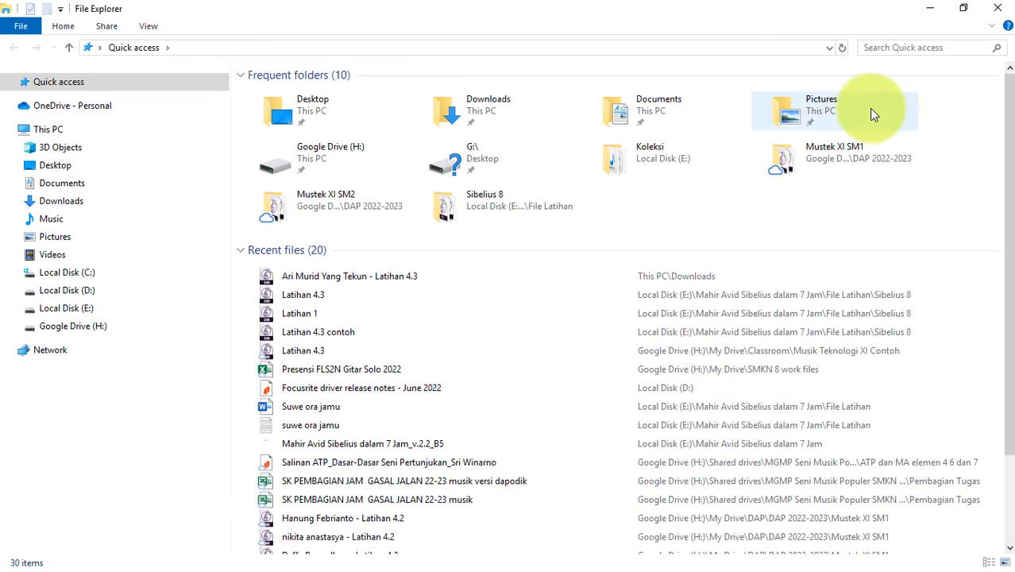
{"action": "left_click", "coordinate": [963, 8]}
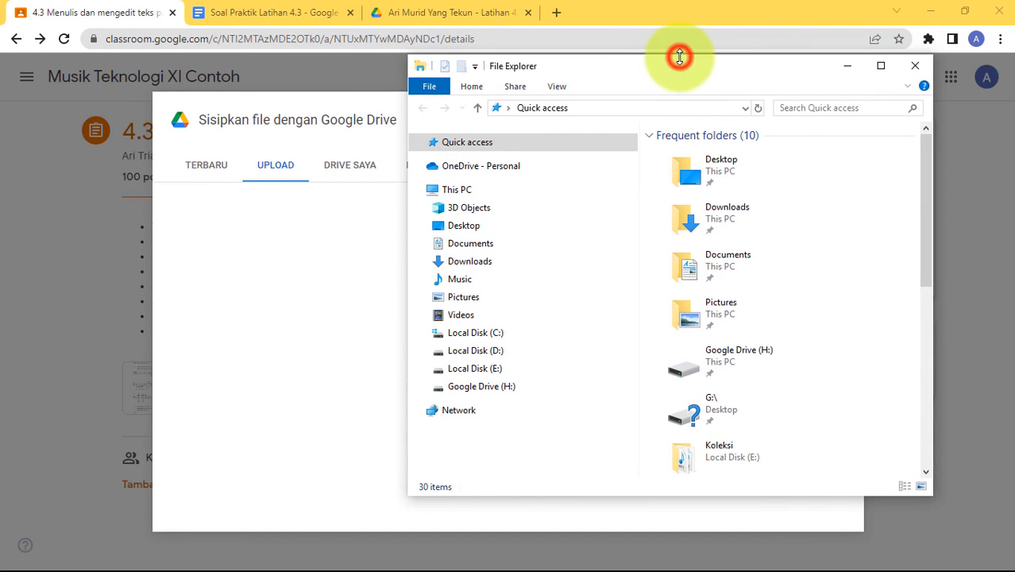
{"action": "left_click_drag", "start_coordinate": [675, 63], "coordinate": [706, 67]}
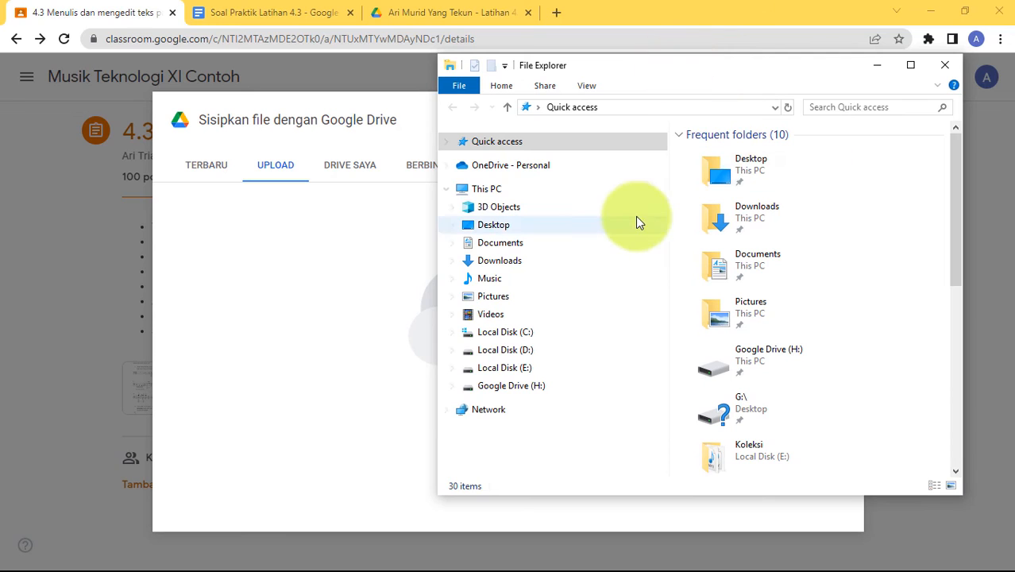
{"action": "left_click", "coordinate": [506, 262]}
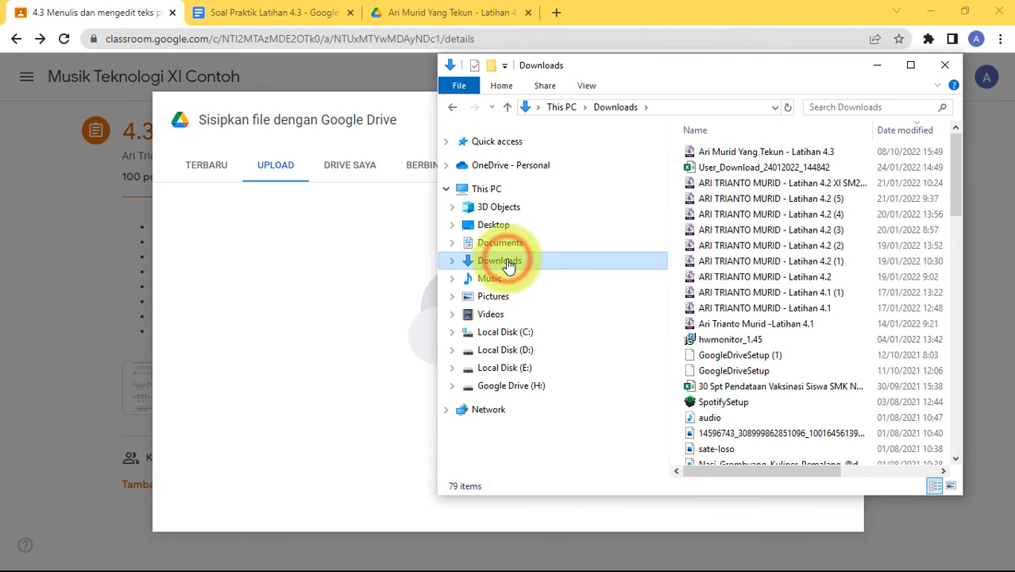
Upload the student's Latihan 4.3 Sibelius file from Downloads to the assignment and turn in the work.
{"action": "left_click", "coordinate": [781, 153]}
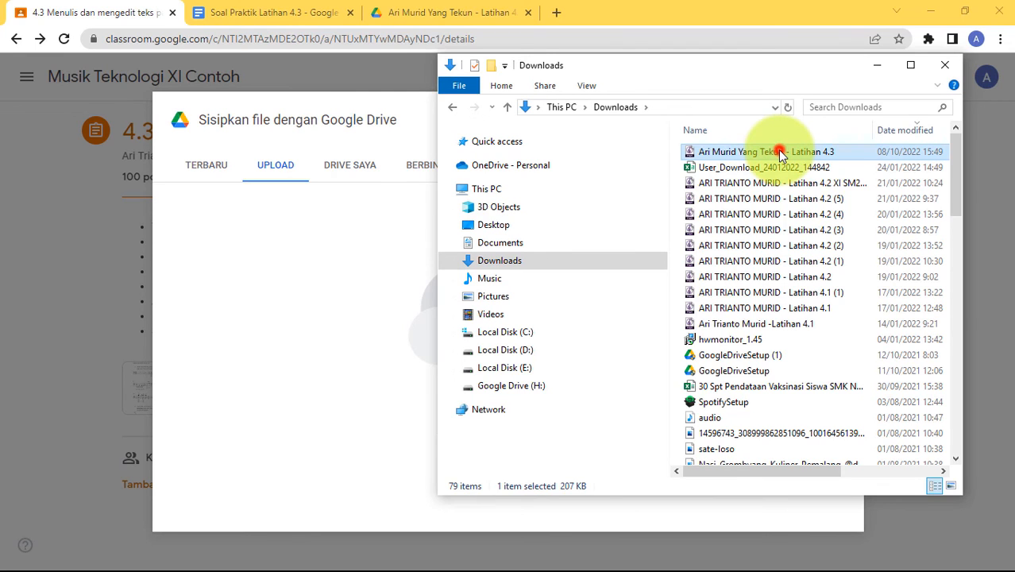
{"action": "left_click_drag", "start_coordinate": [743, 155], "coordinate": [374, 306]}
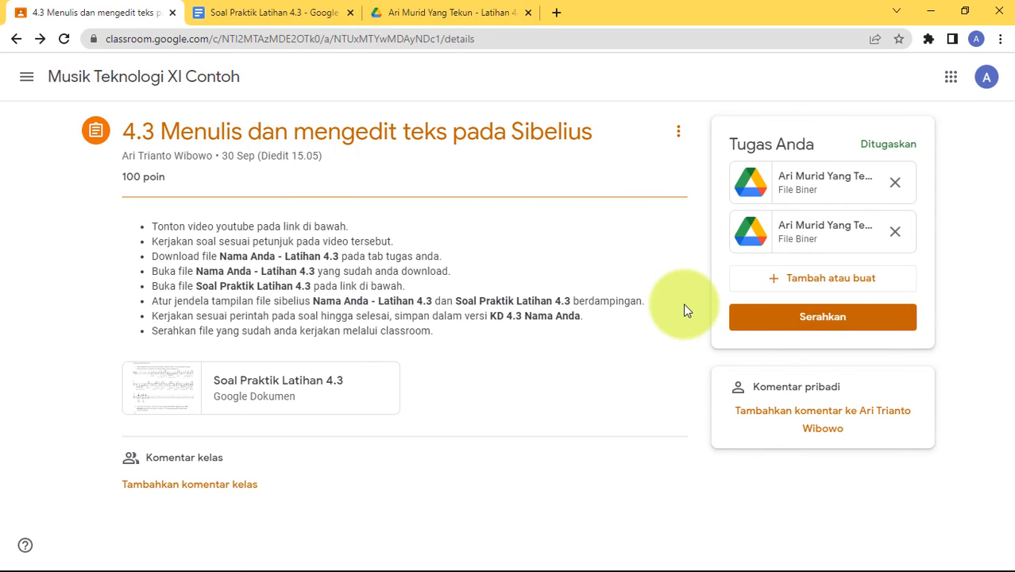
{"action": "left_click", "coordinate": [825, 318]}
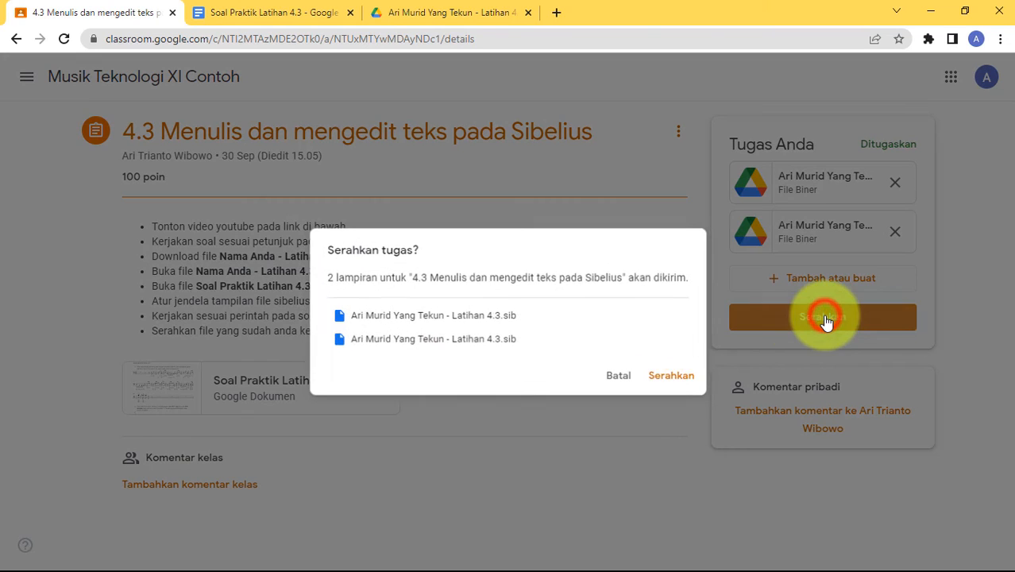
{"action": "left_click", "coordinate": [675, 378]}
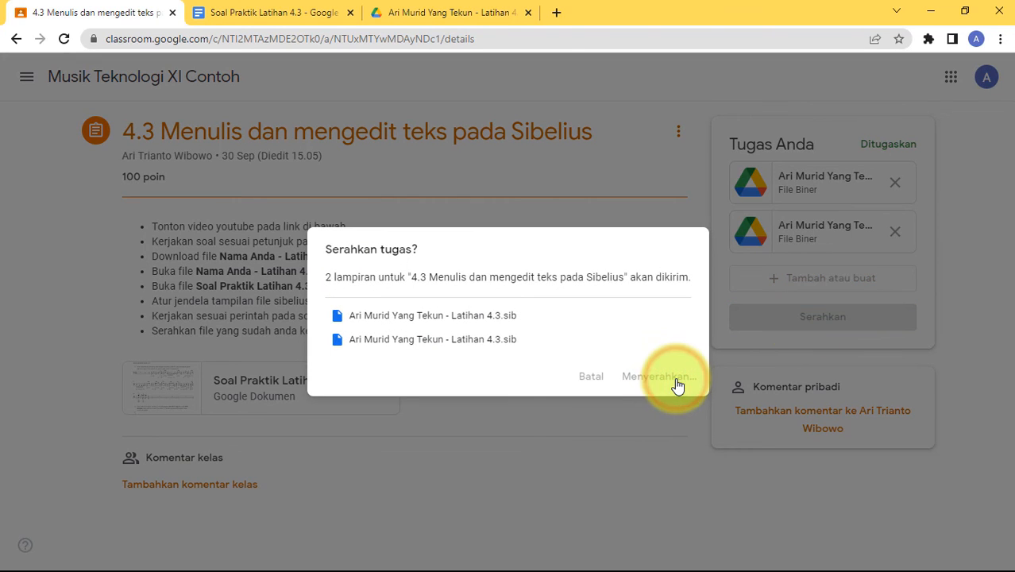